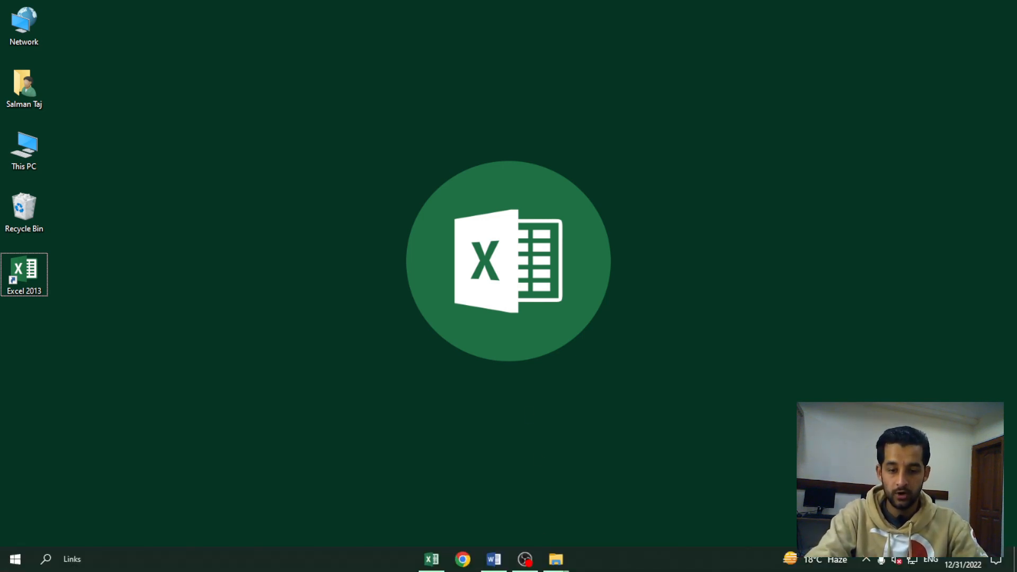
- Switch to the Word document and review the Editing Block topics listed for Lecture No. 7
click(493, 559)
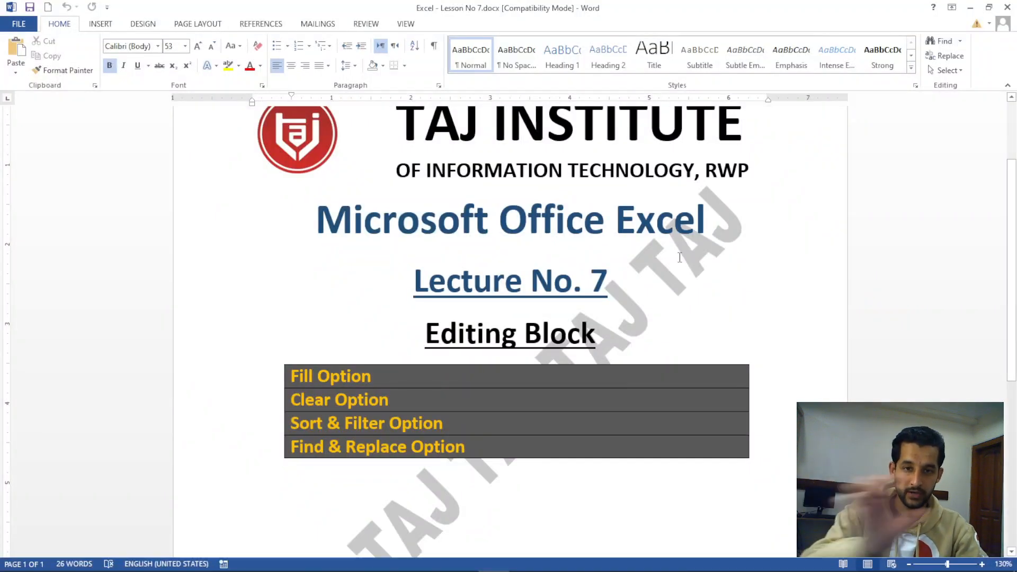
scroll(679, 257, up, 3)
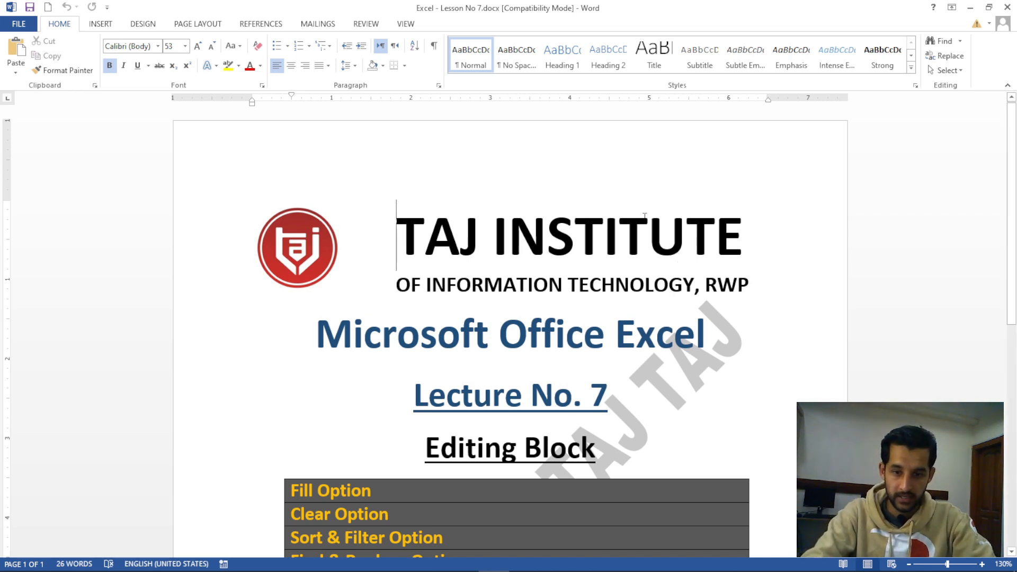
scroll(708, 175, down, 3)
scroll(600, 369, down, 3)
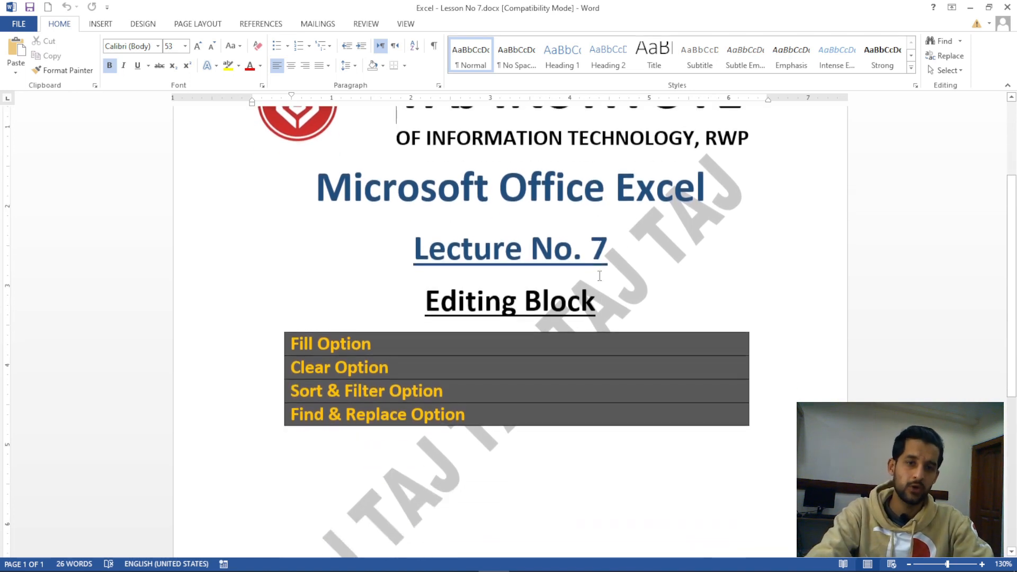
drag(372, 339, 290, 338)
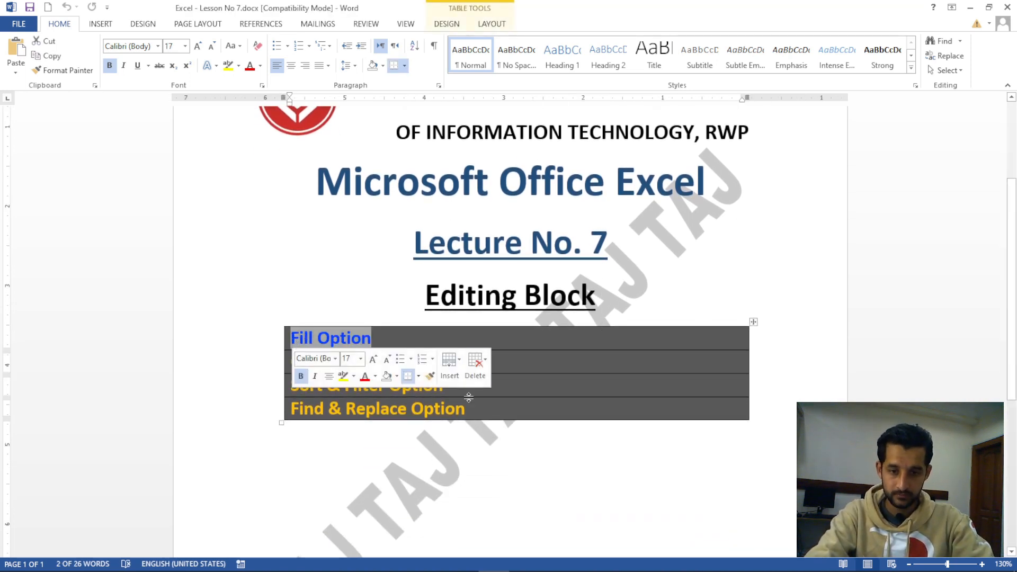
click(432, 365)
click(454, 379)
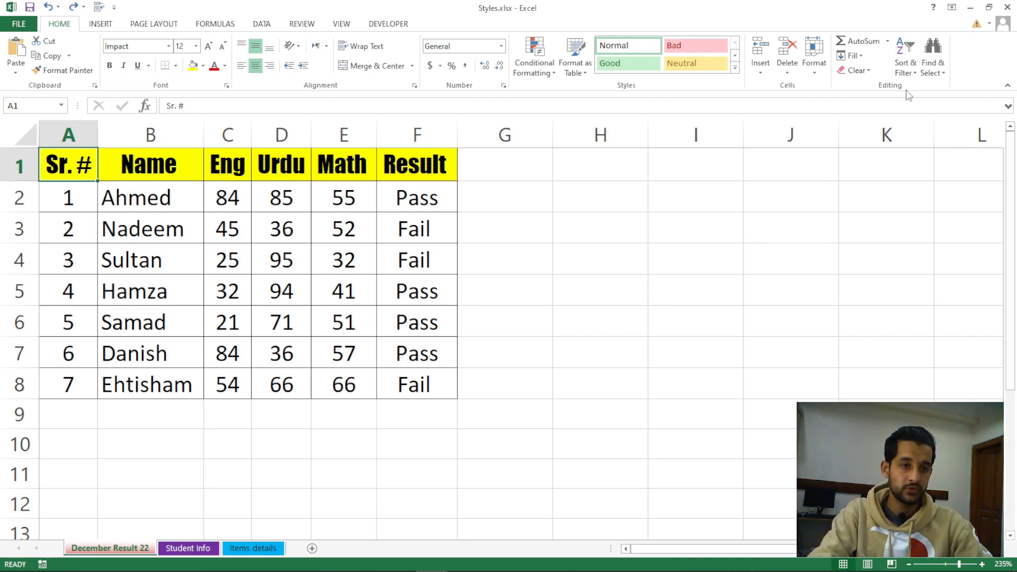
- In the Styles.xlsx workbook in Excel, examine the Fill, Clear, Sort & Filter, Find & Select and AutoSum options
click(861, 56)
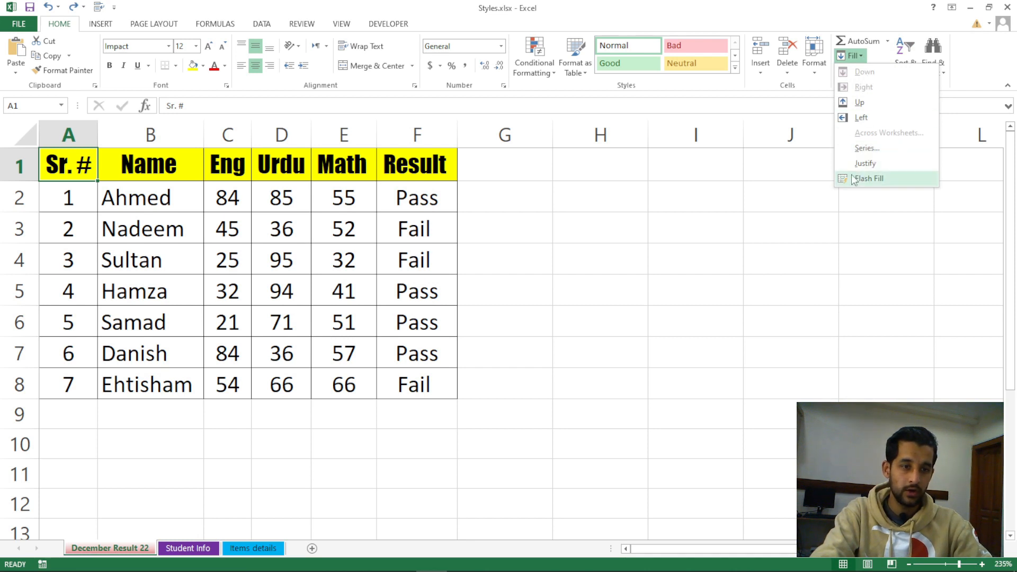
click(870, 203)
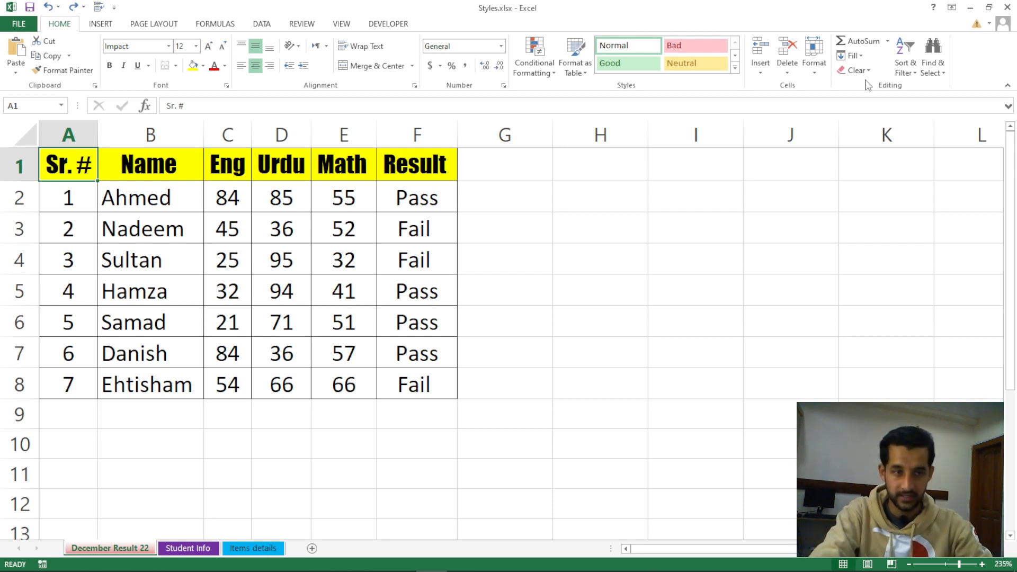
click(857, 70)
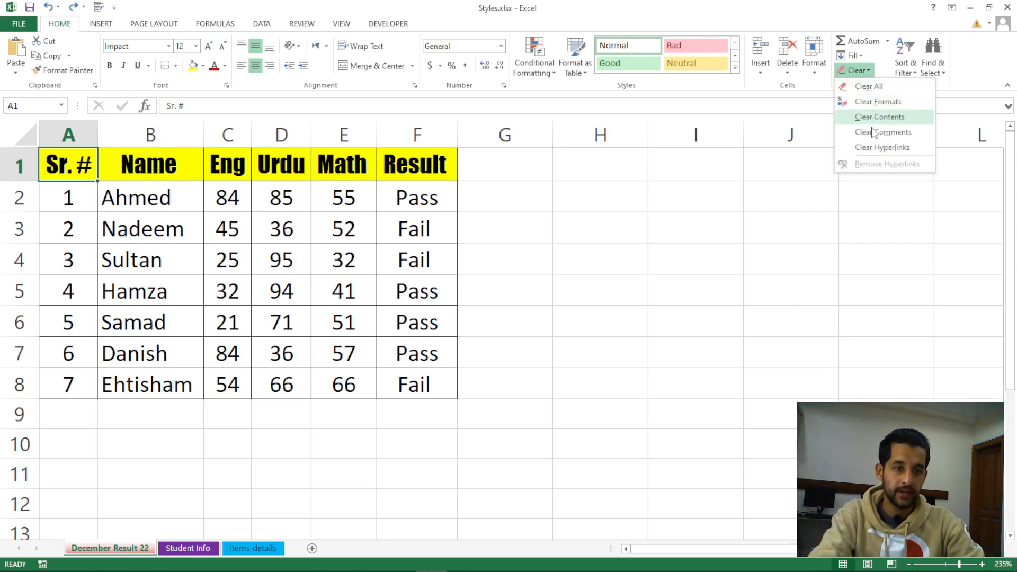
click(768, 201)
click(859, 71)
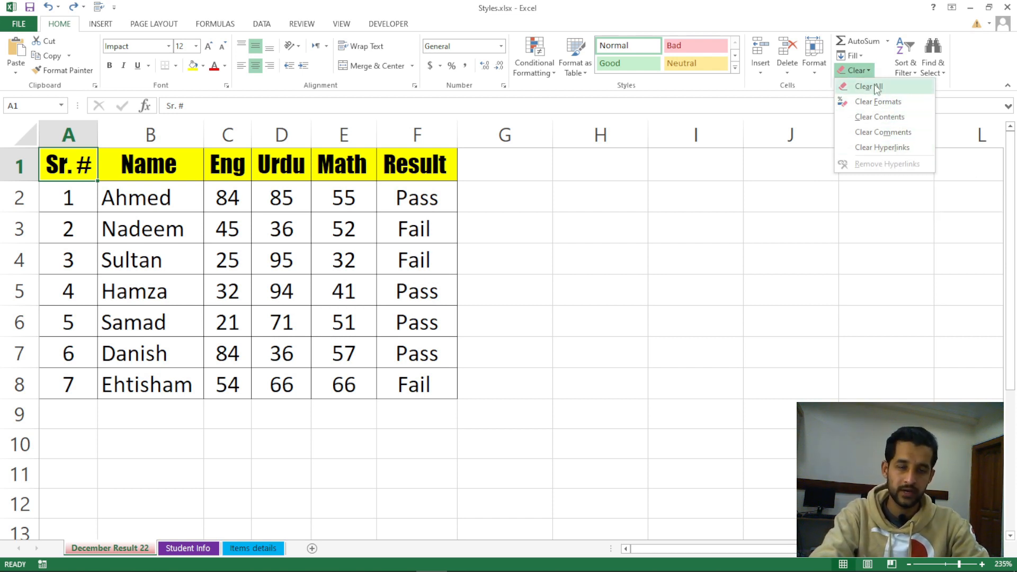
click(796, 213)
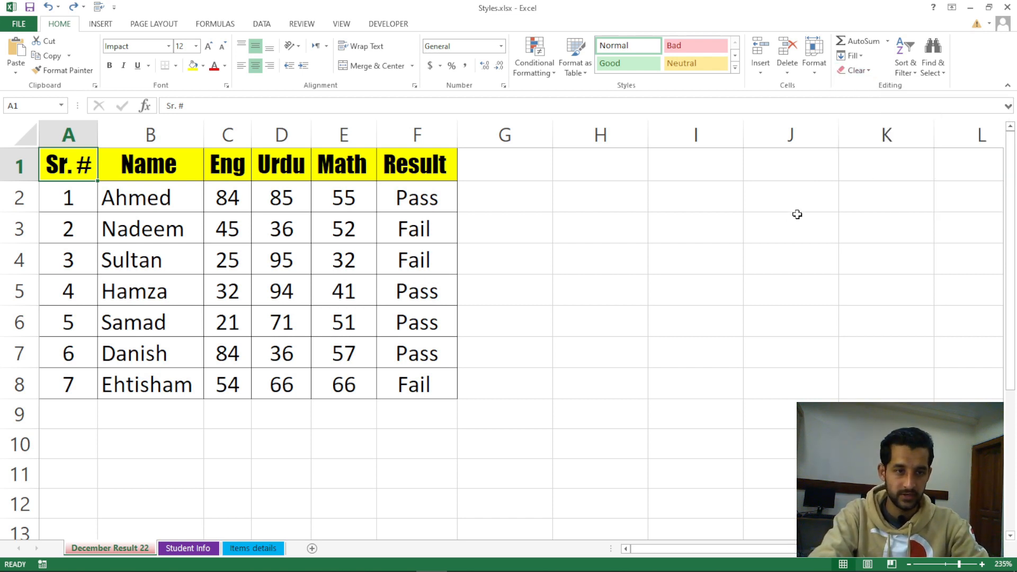
click(914, 74)
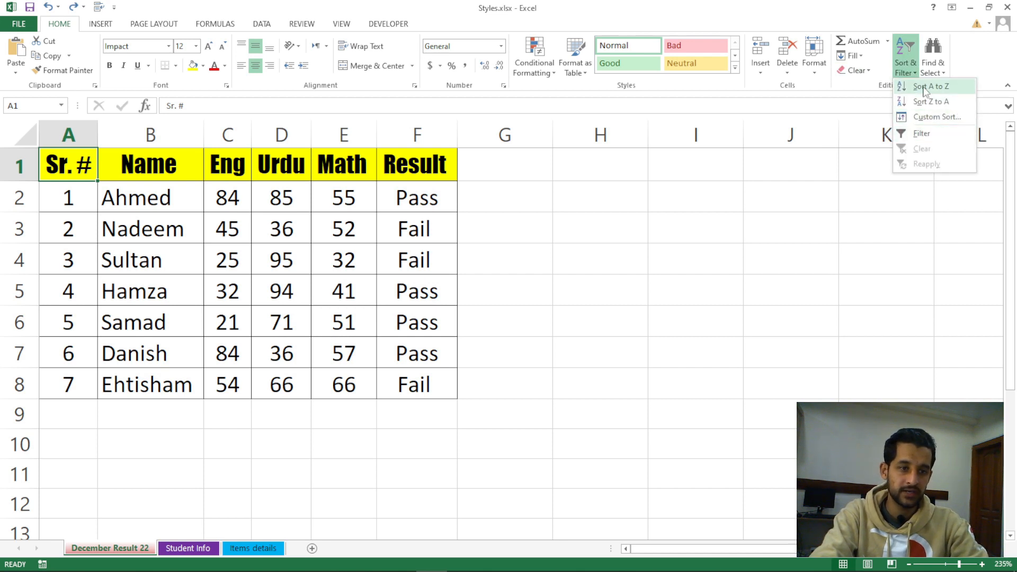
click(872, 191)
click(944, 74)
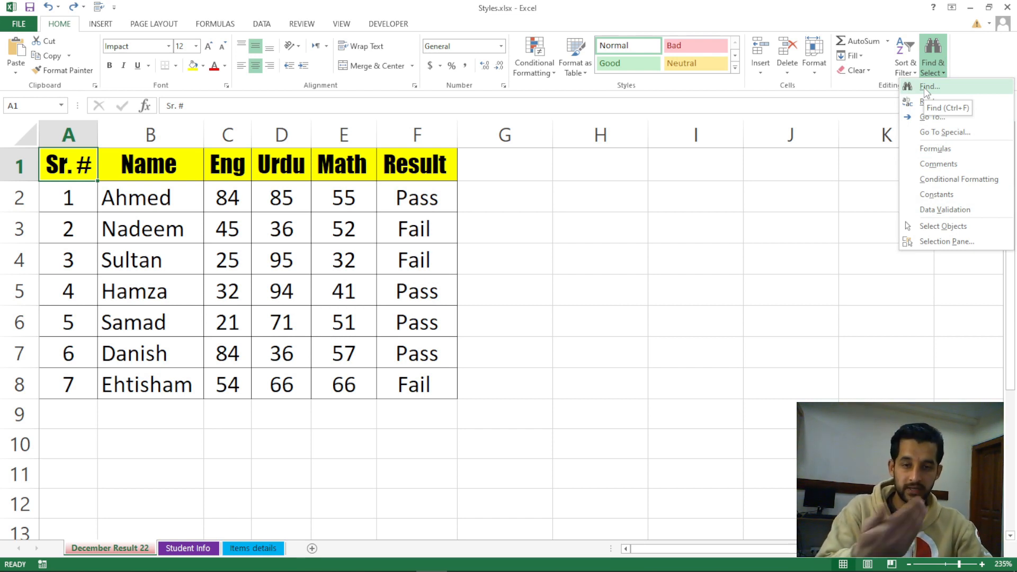
click(802, 286)
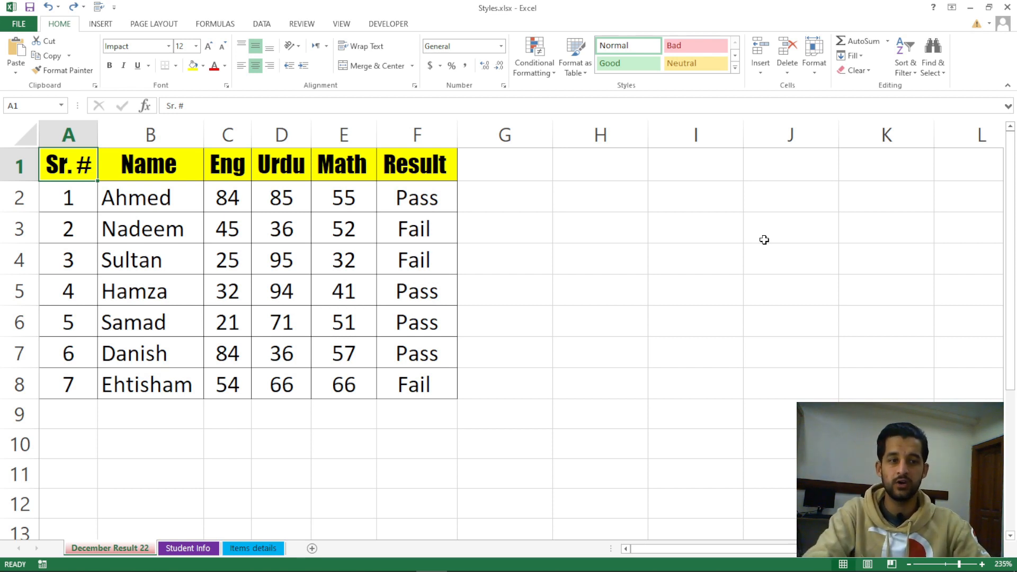
click(887, 41)
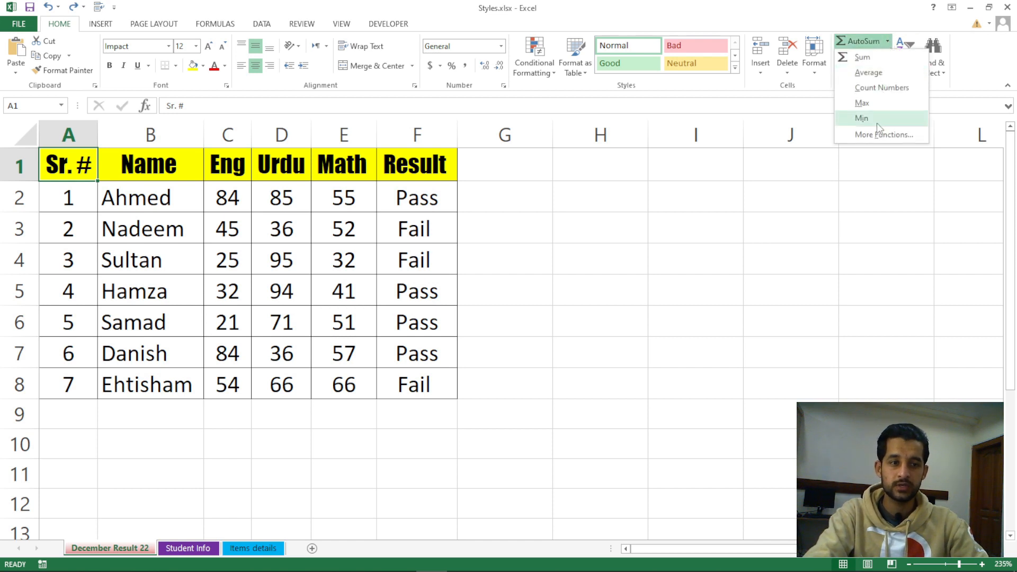
click(816, 167)
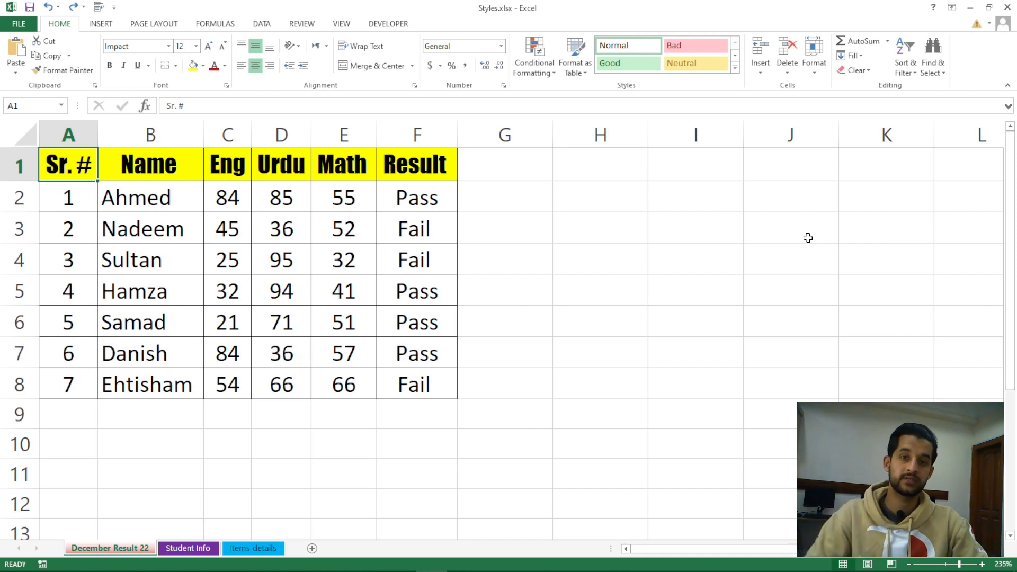
- Compare the Fill options offered for header cell A1 and for result cell F4
click(863, 59)
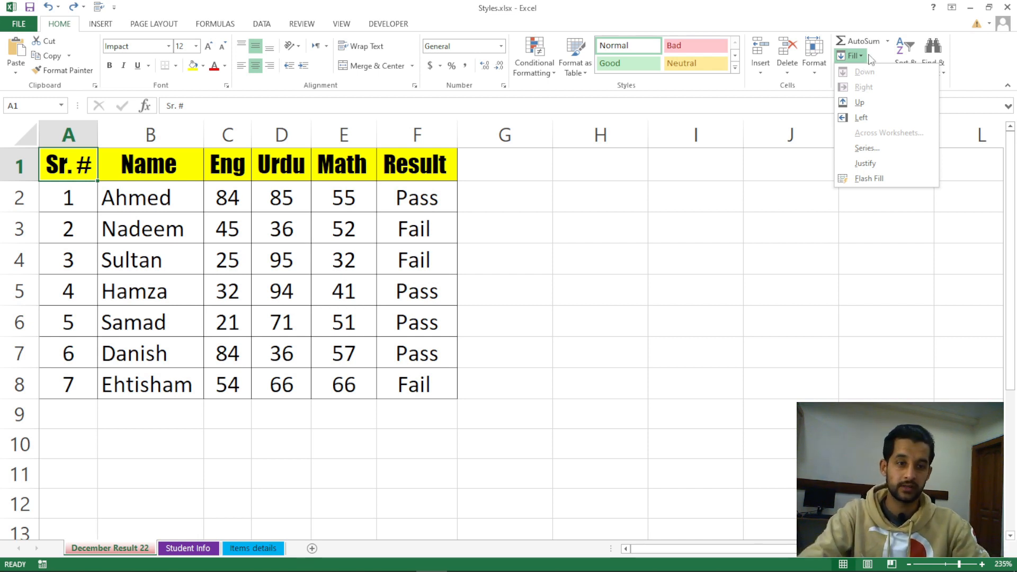
click(605, 362)
click(609, 260)
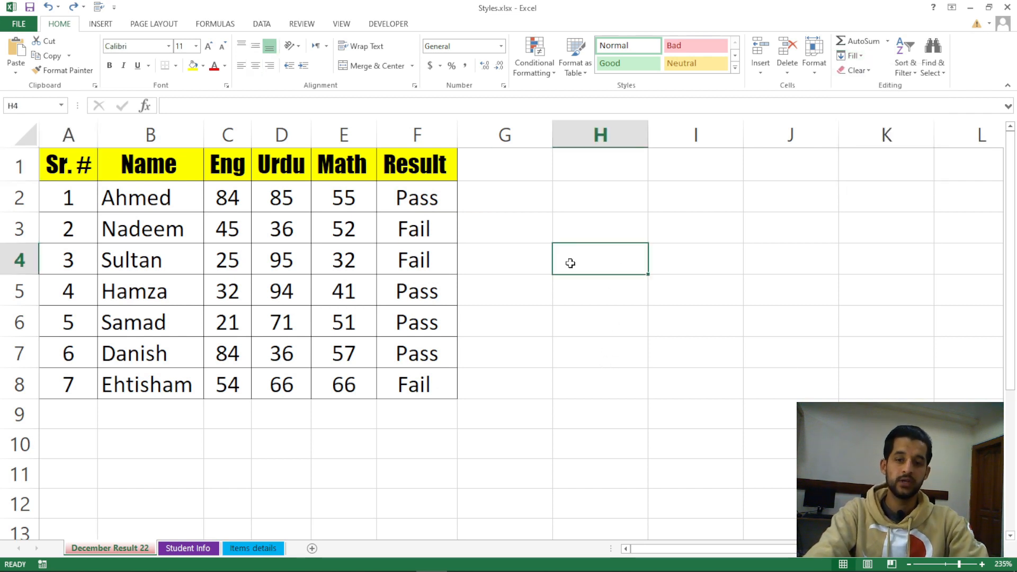
click(451, 260)
click(854, 56)
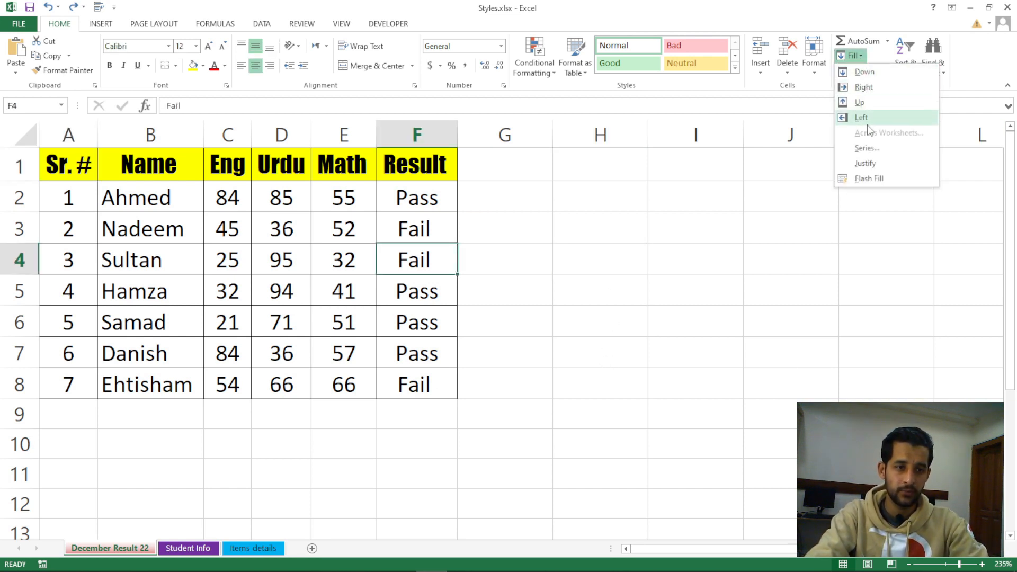
click(734, 244)
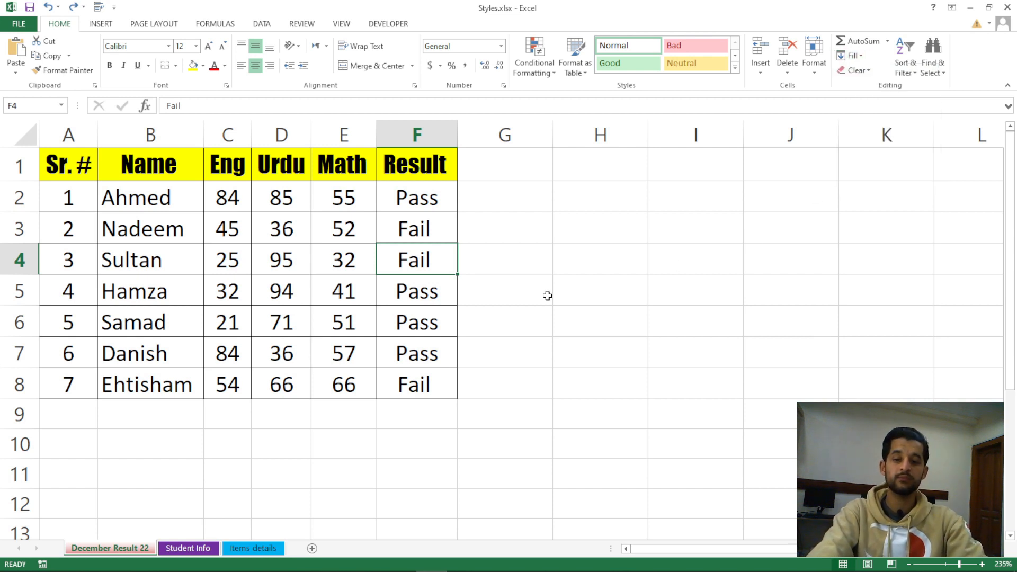
- Enter 55 in cell H4 and centre it horizontally and vertically
click(609, 263)
key(Right)
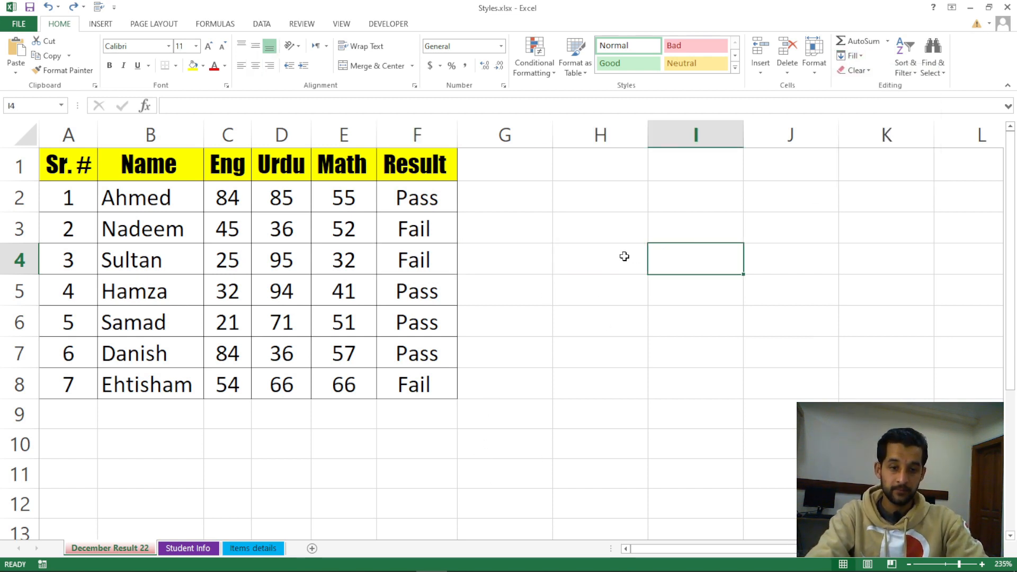
click(623, 256)
text(55)
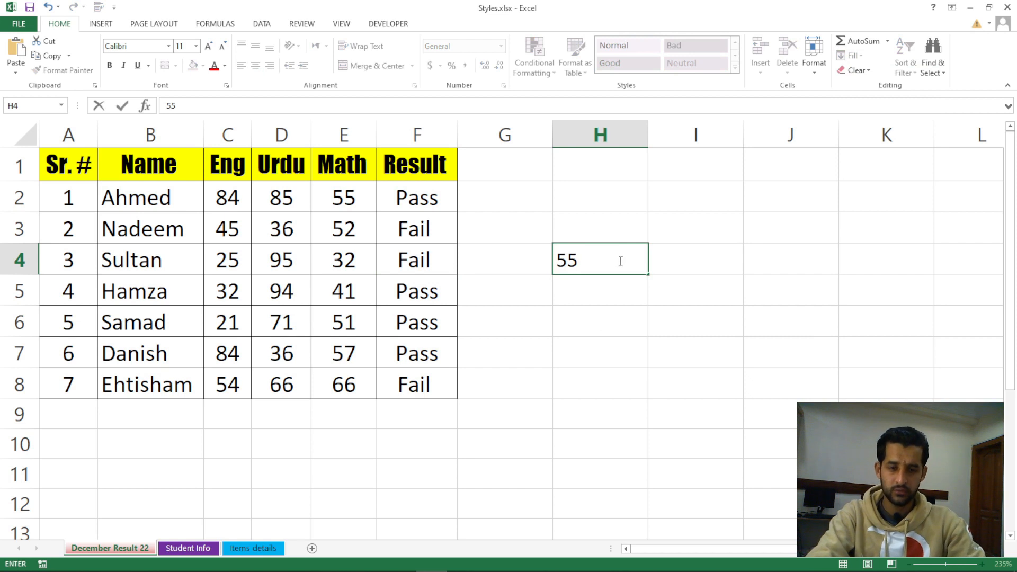
key(Return)
click(609, 263)
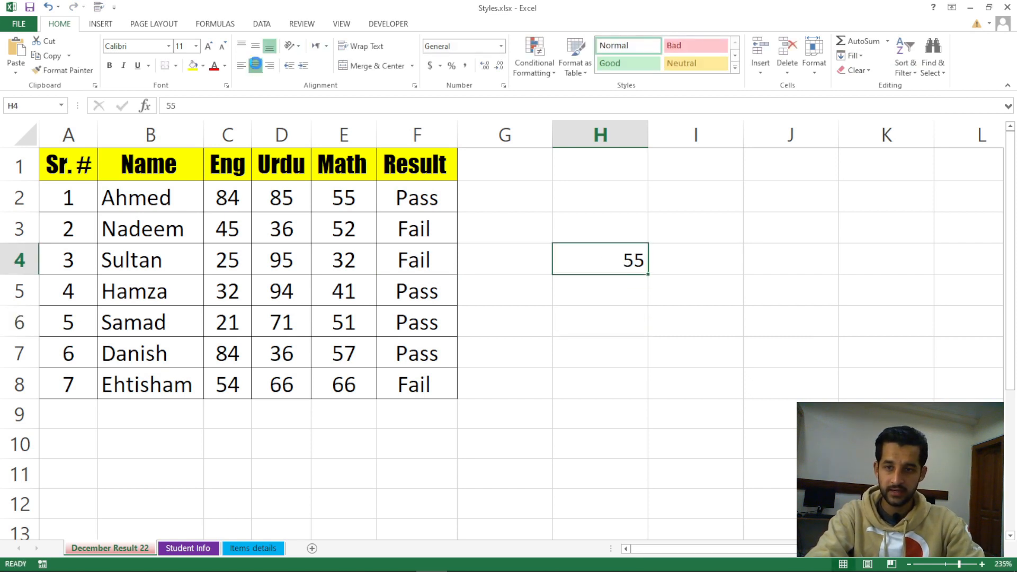
click(255, 65)
click(255, 46)
click(587, 306)
click(599, 261)
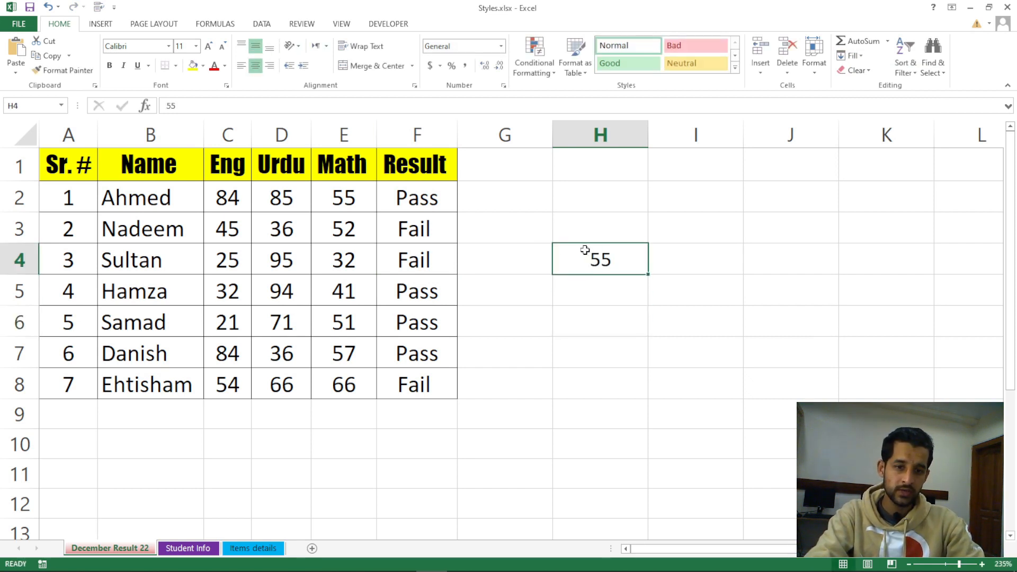
- Fill the 55 in H4 to the right across the range H4:L4
drag(590, 263, 871, 264)
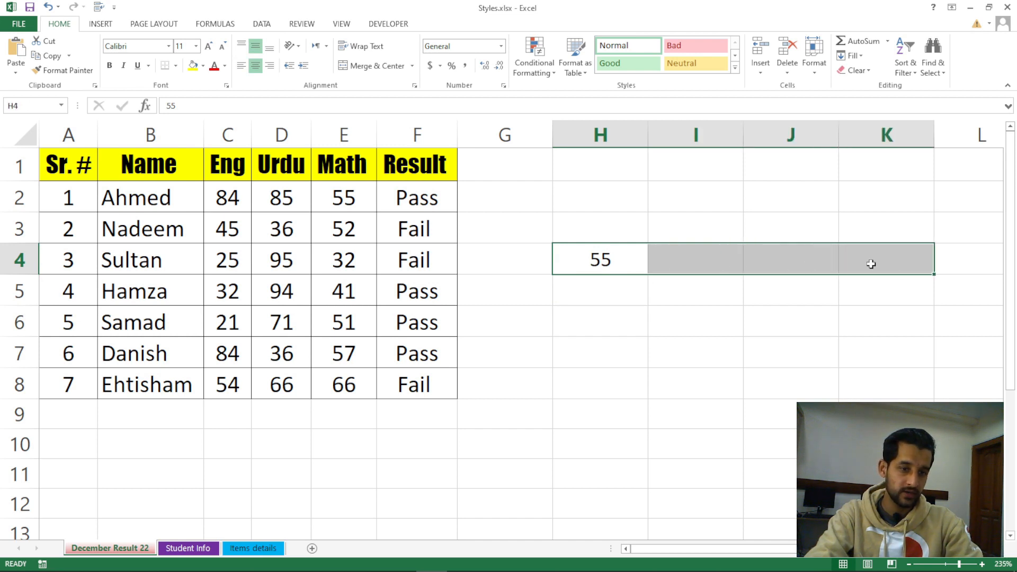
click(643, 280)
click(600, 260)
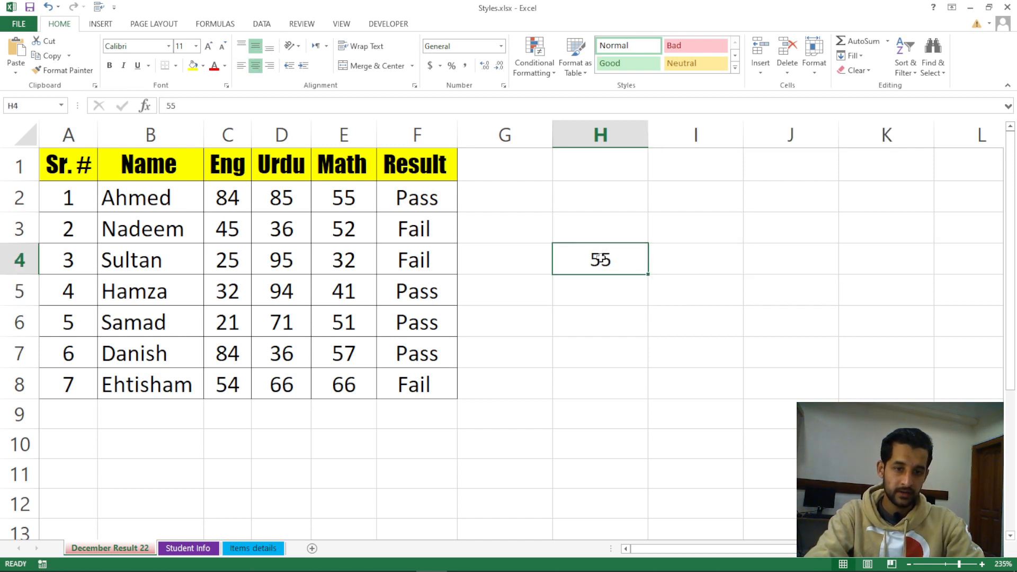
drag(600, 259, 949, 259)
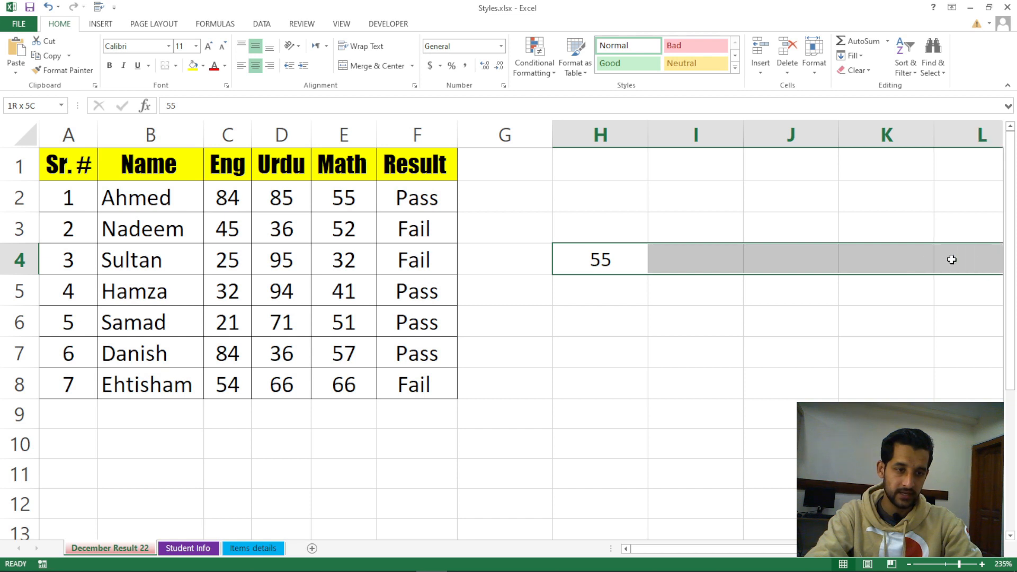
click(859, 60)
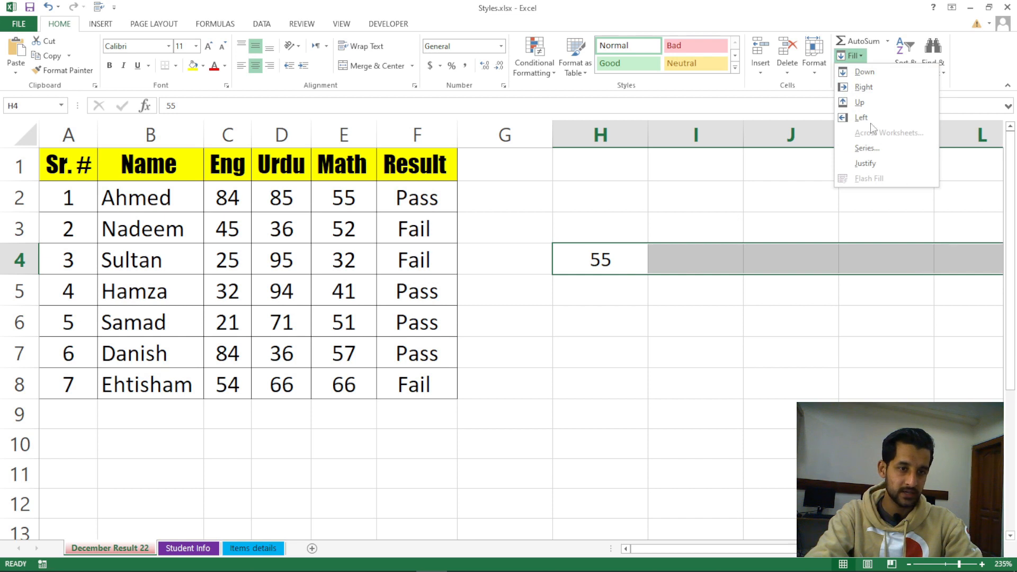
click(861, 91)
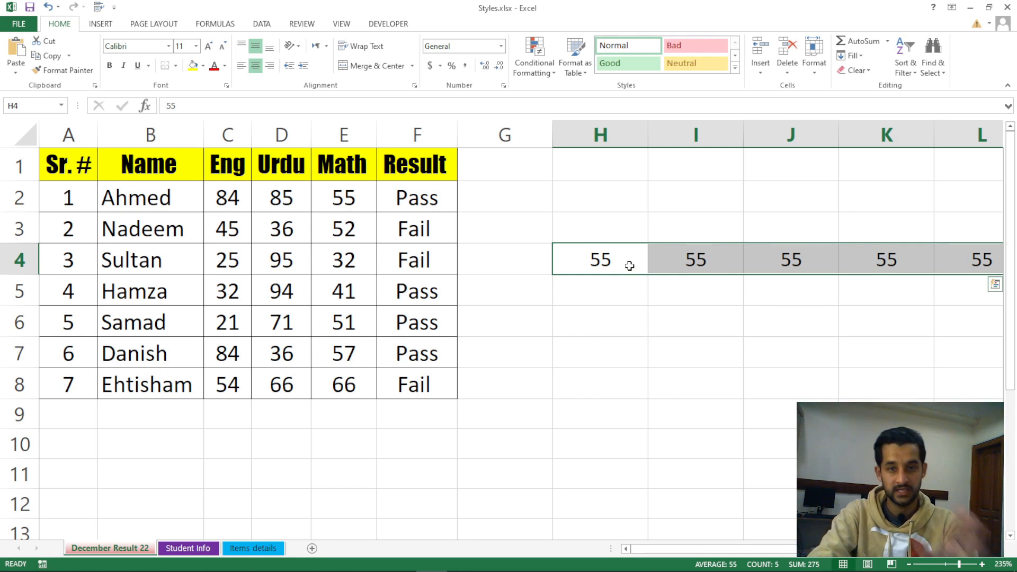
- Fill the 55 in H4 down through H9, and undo both the downward and rightward fills
drag(629, 265, 627, 418)
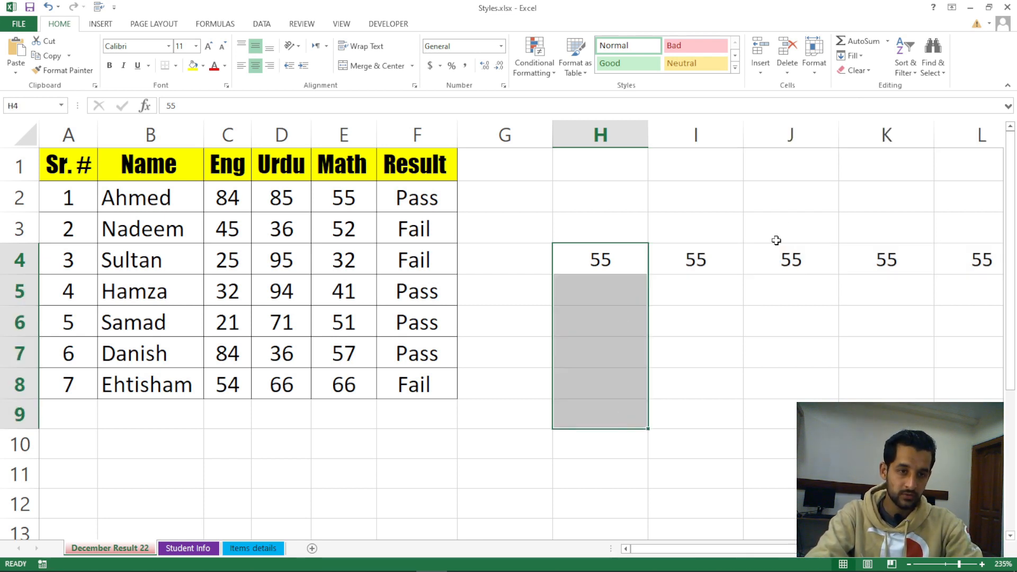
click(850, 55)
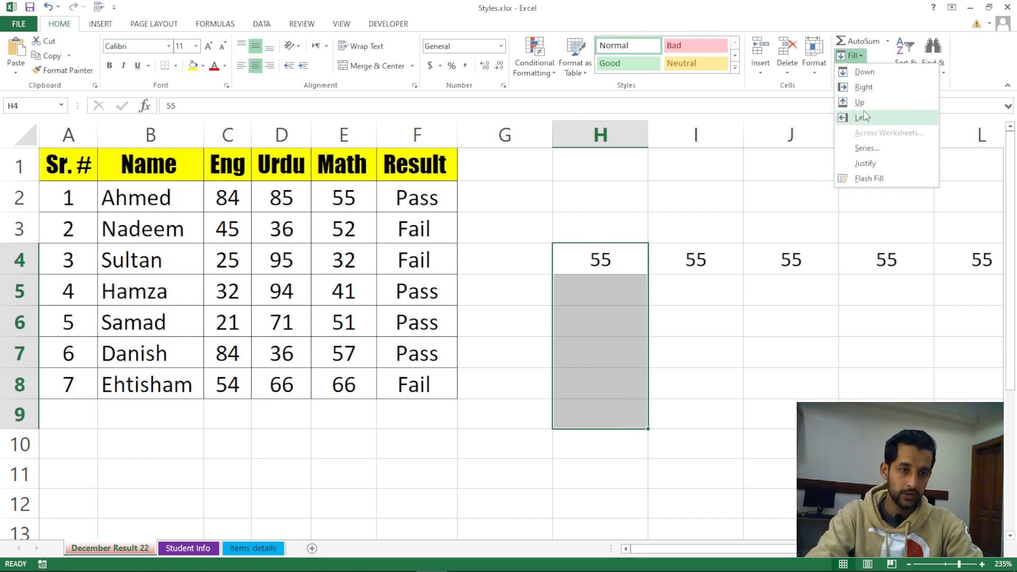
click(864, 72)
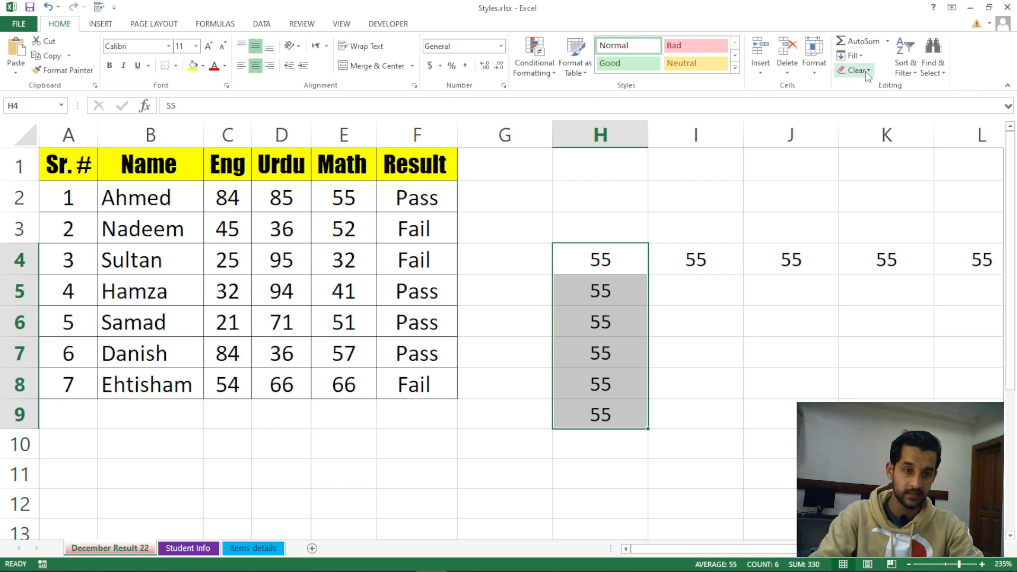
key(ctrl+z)
key(ctrl+z)
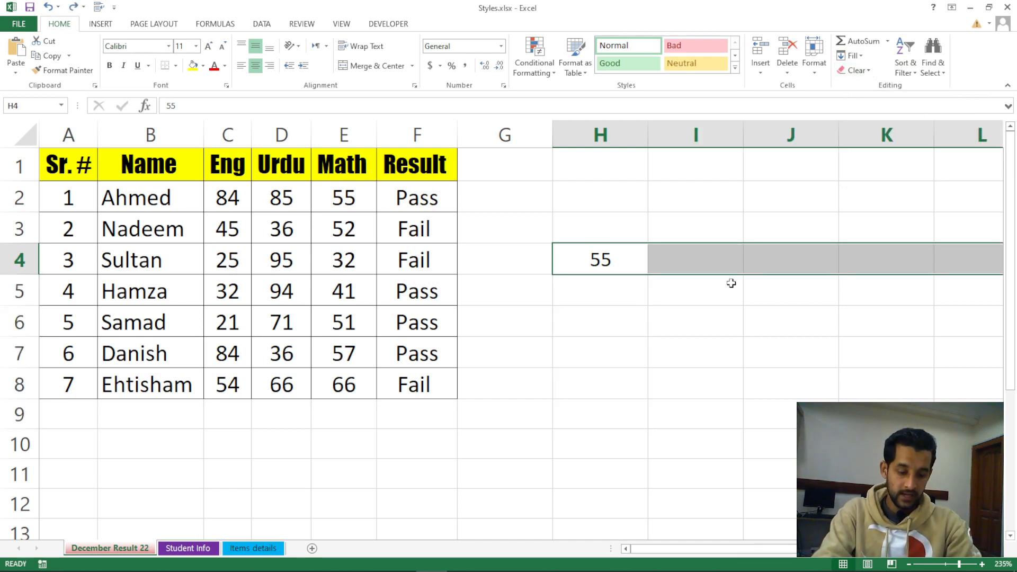
- Delete the 55 from cell H4
key(Down)
key(Left)
key(Up)
key(Right)
key(Delete)
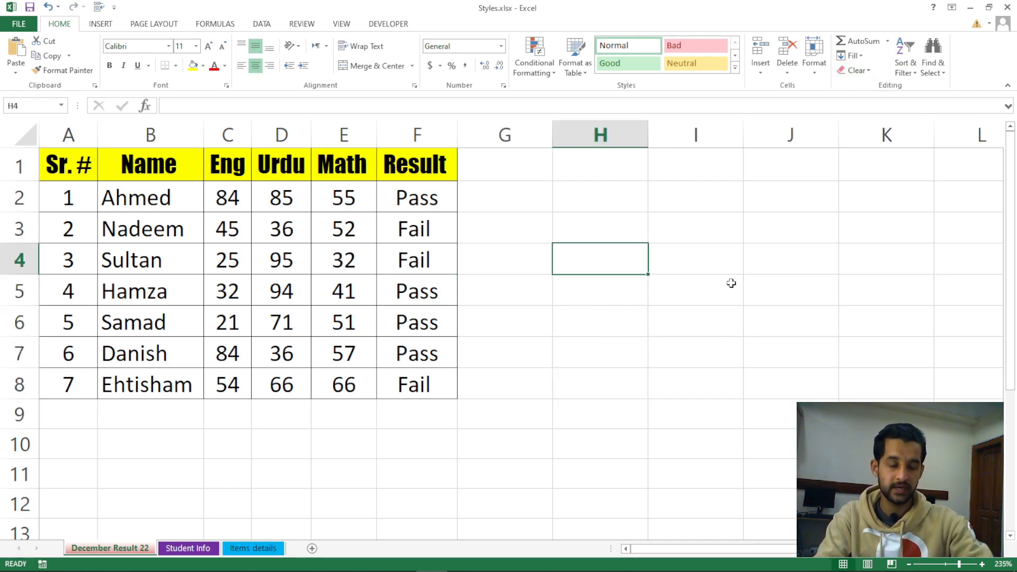
- Enter the number 1 in cell I3
click(862, 55)
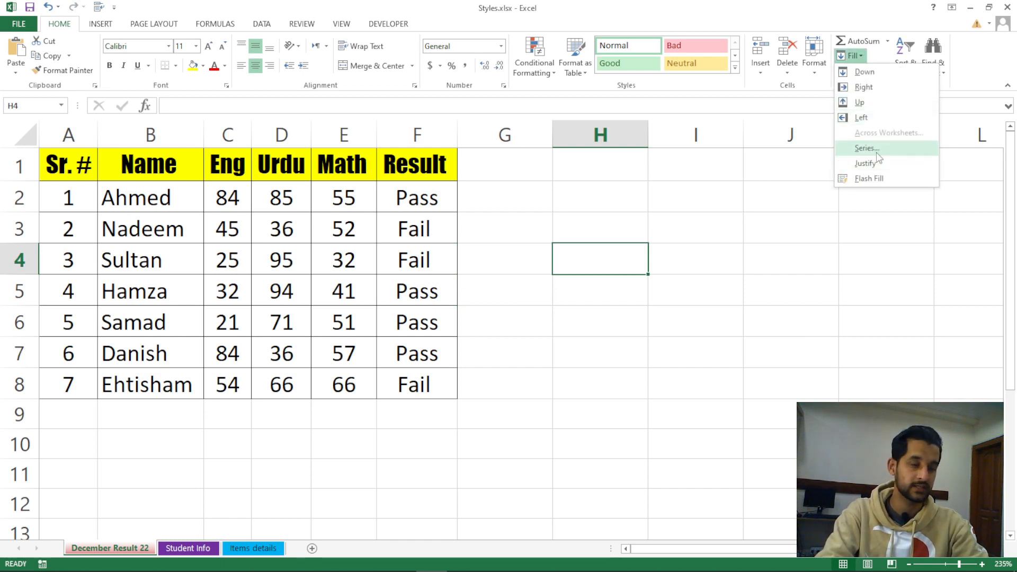
click(700, 230)
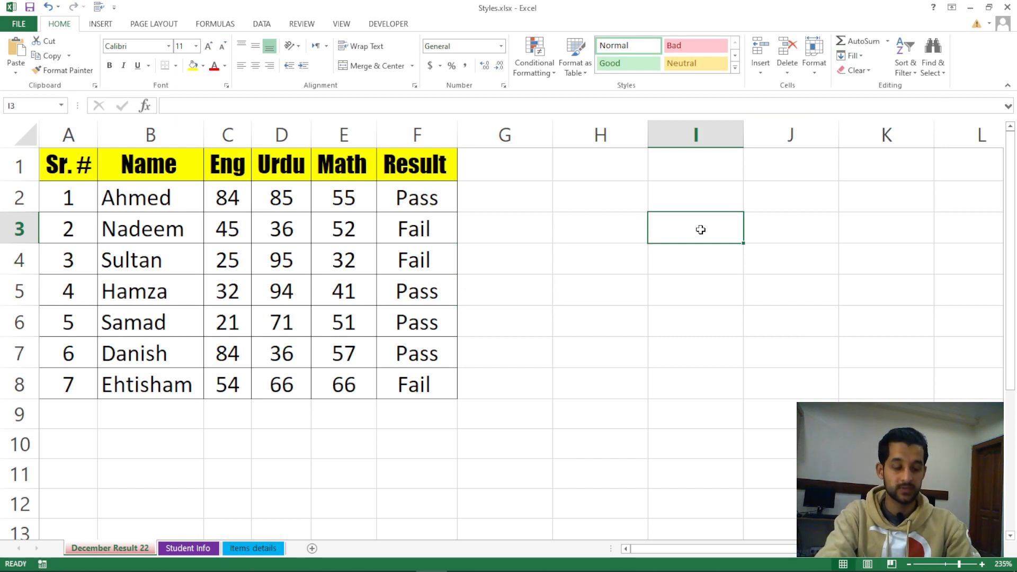
text(1)
key(Return)
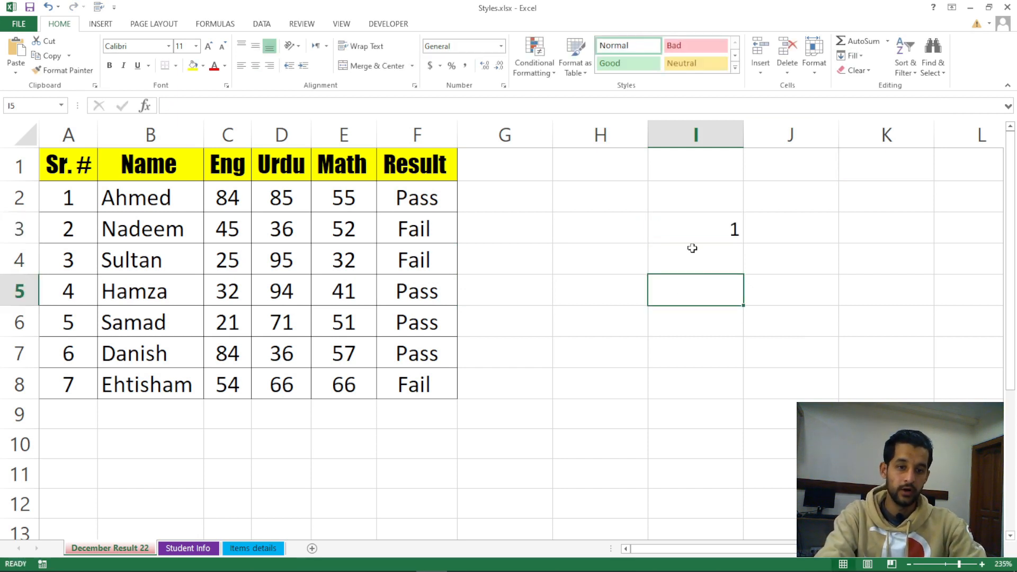
- Centre cell I3 horizontally and vertically and increase its font size to 14
click(699, 228)
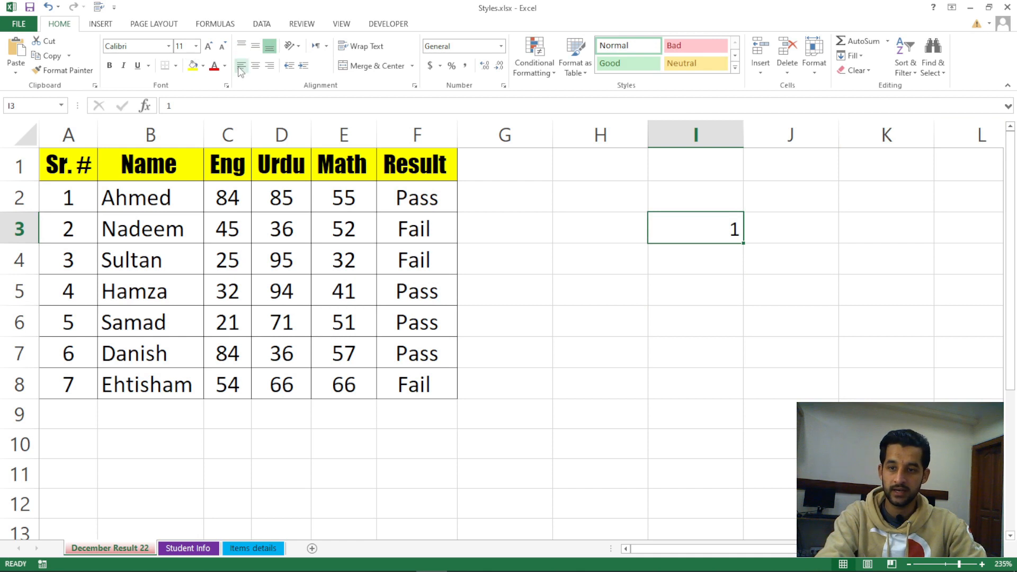
click(256, 66)
click(255, 47)
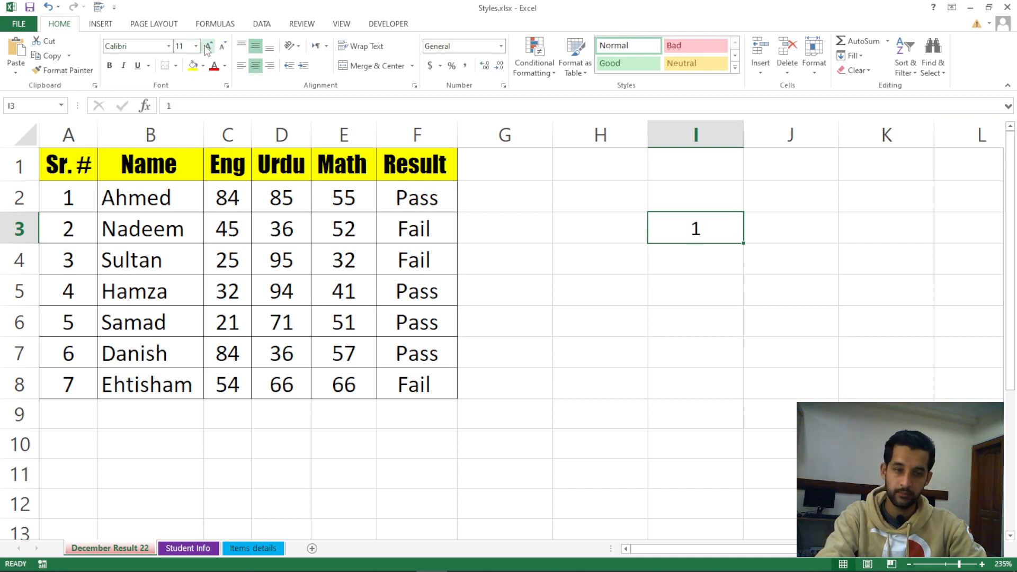
click(208, 48)
click(208, 47)
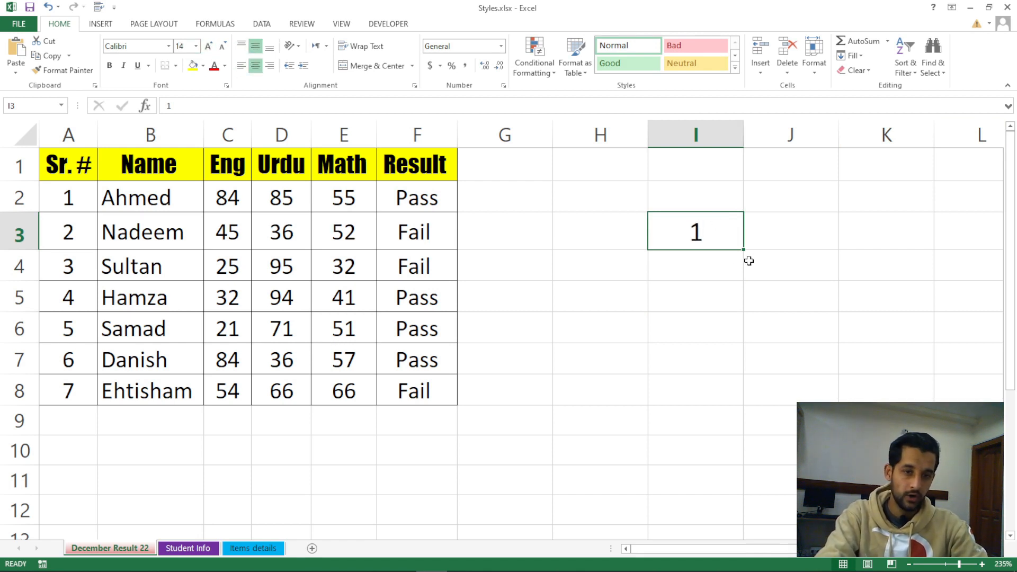
- Fill a linear series down the column from I3 with step value 3 and stop value 50
click(752, 289)
click(710, 229)
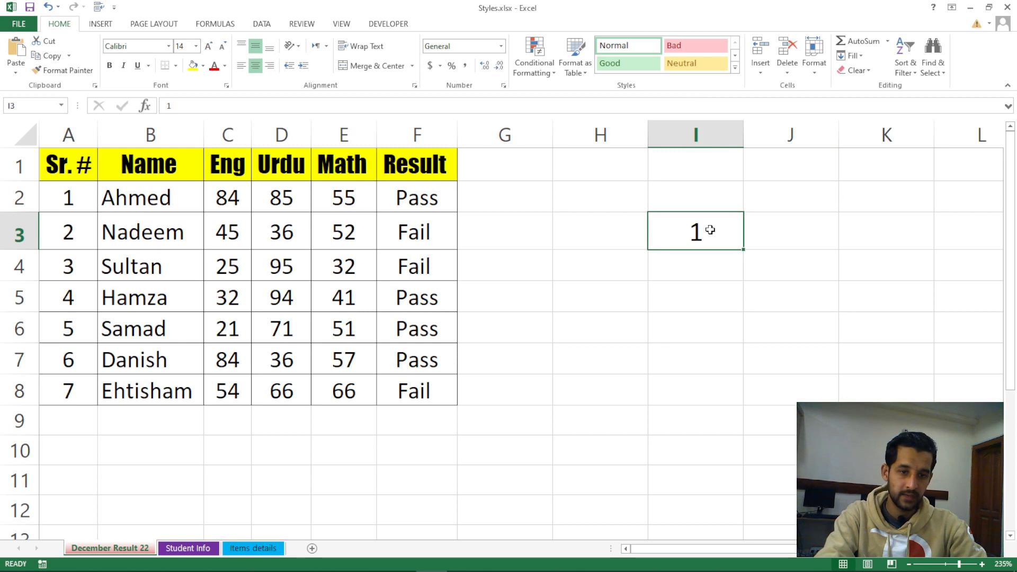
click(861, 56)
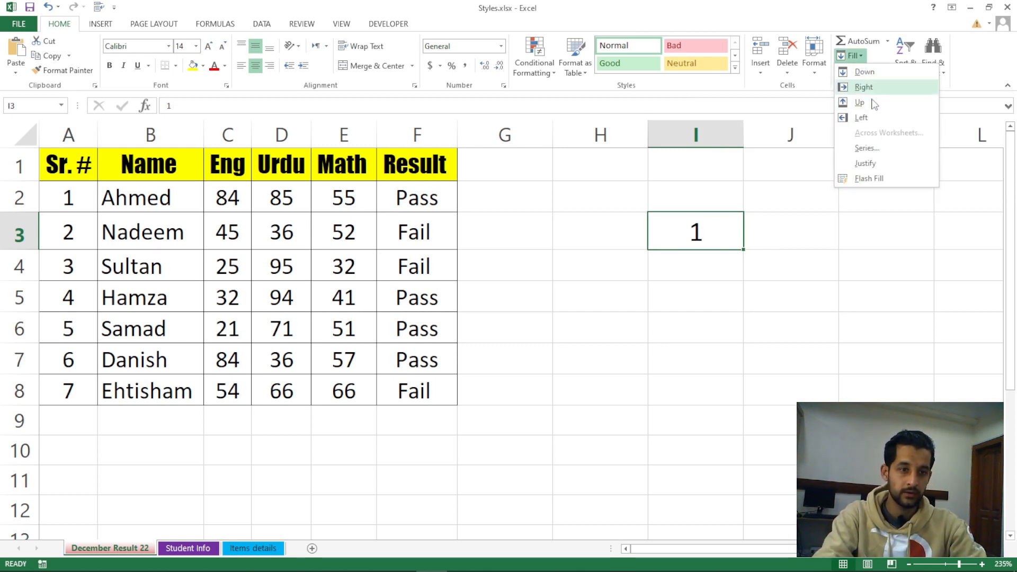
click(867, 148)
drag(622, 196, 854, 223)
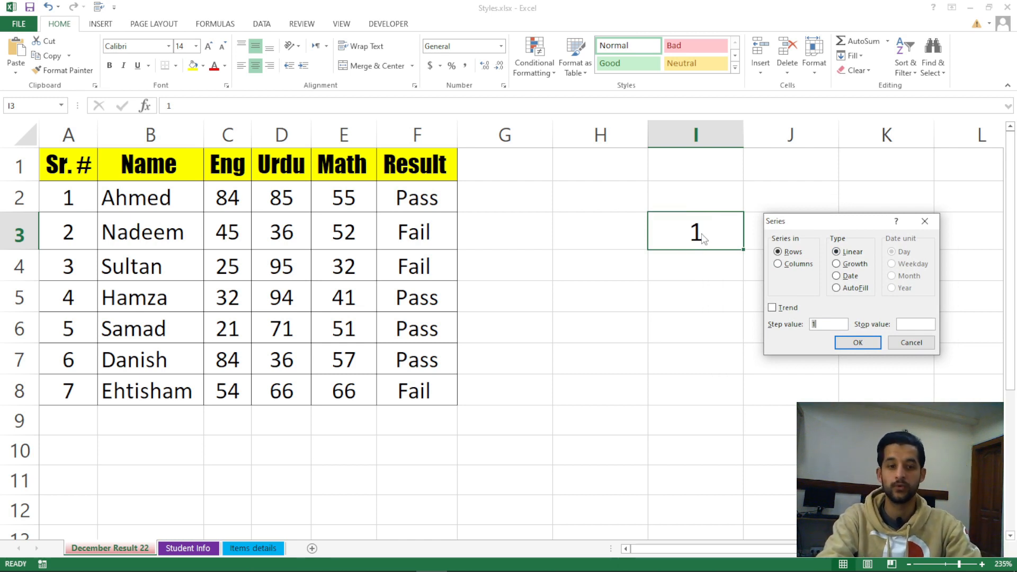
click(789, 265)
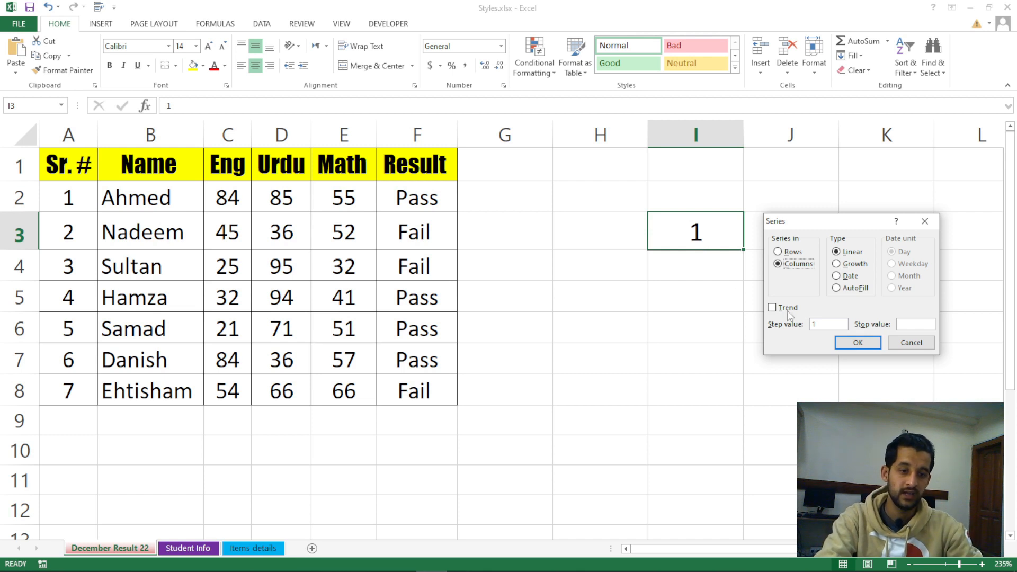
drag(820, 326, 810, 325)
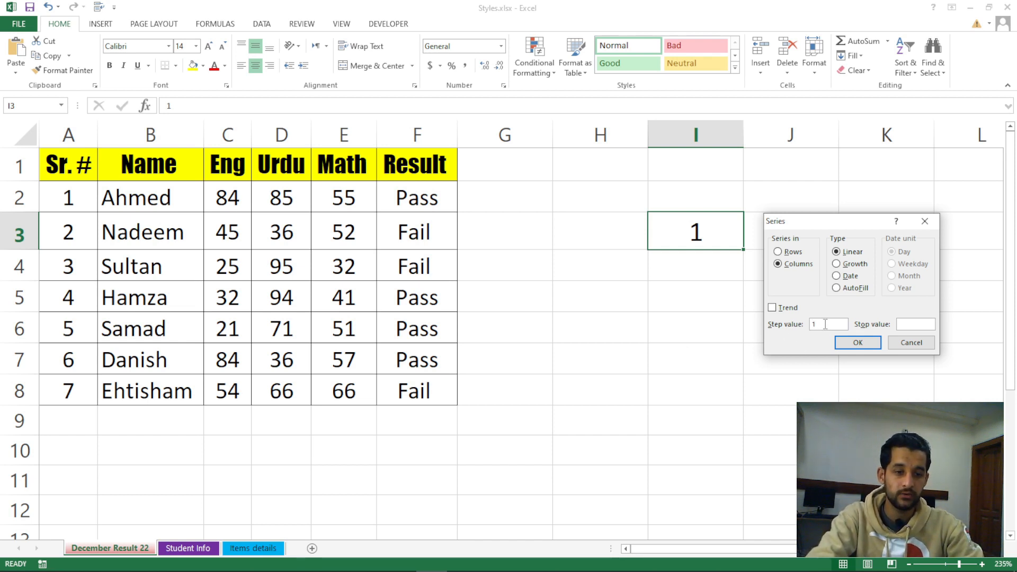
double_click(814, 324)
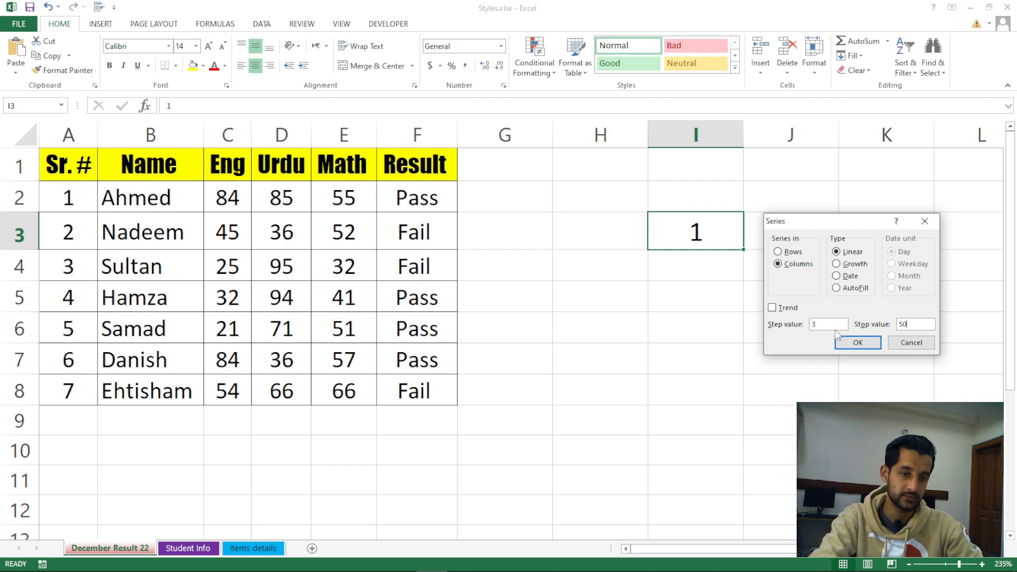
click(856, 343)
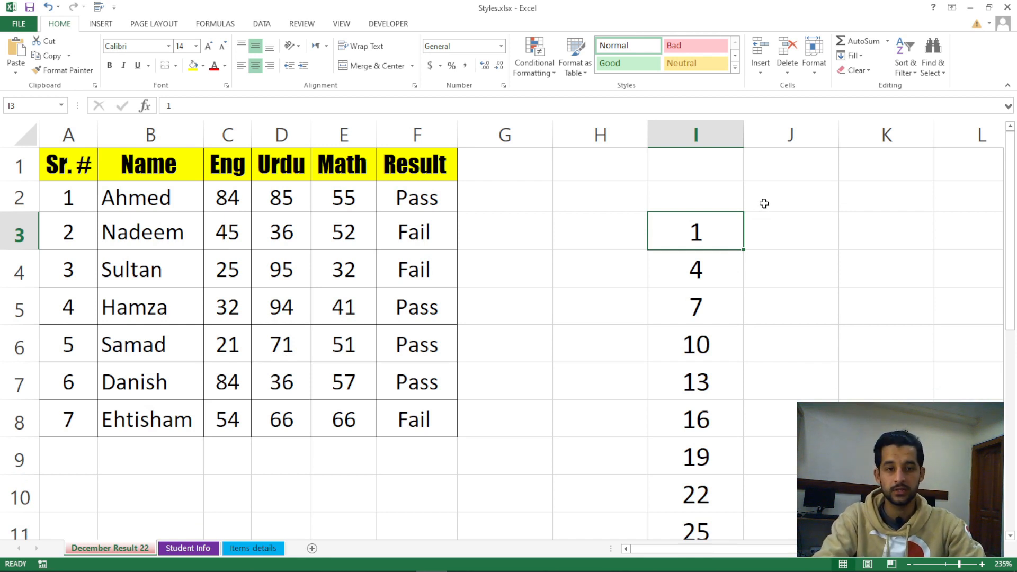
- Examine the filled series in column I from its first value to its last, checking the increments and the end value
click(702, 272)
click(706, 311)
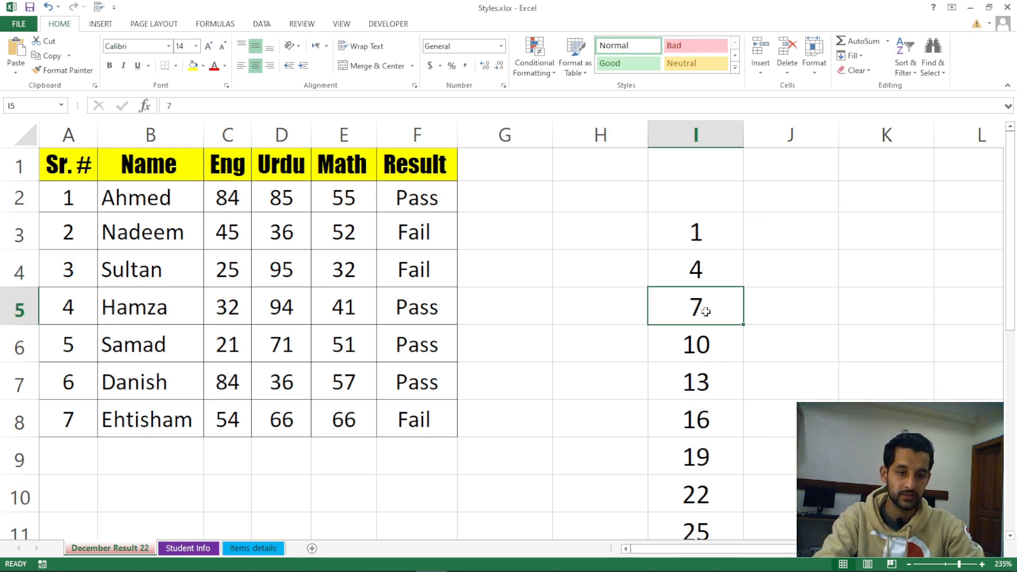
scroll(703, 292, down, 1)
scroll(703, 265, down, 1)
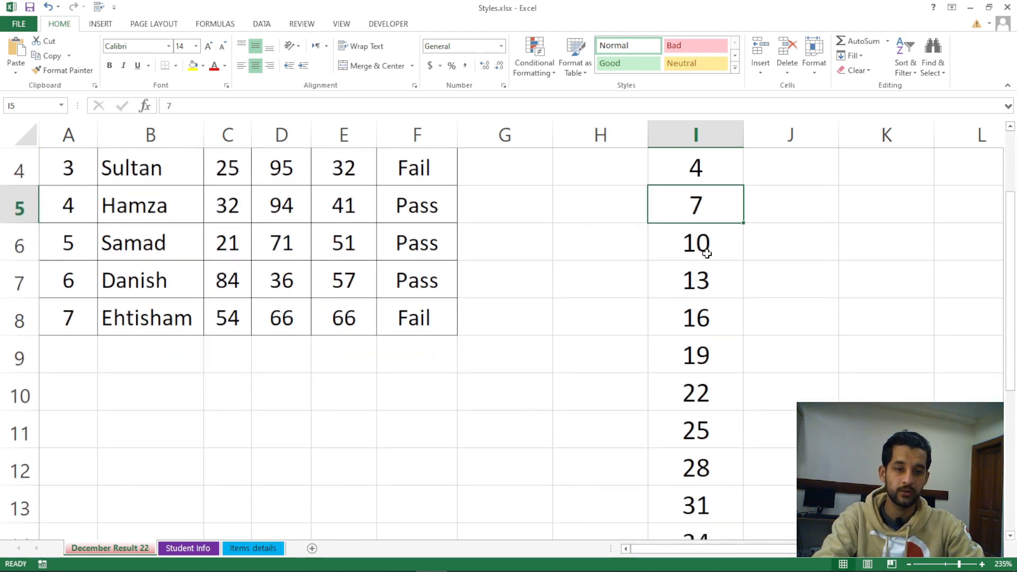
click(703, 249)
scroll(703, 250, down, 2)
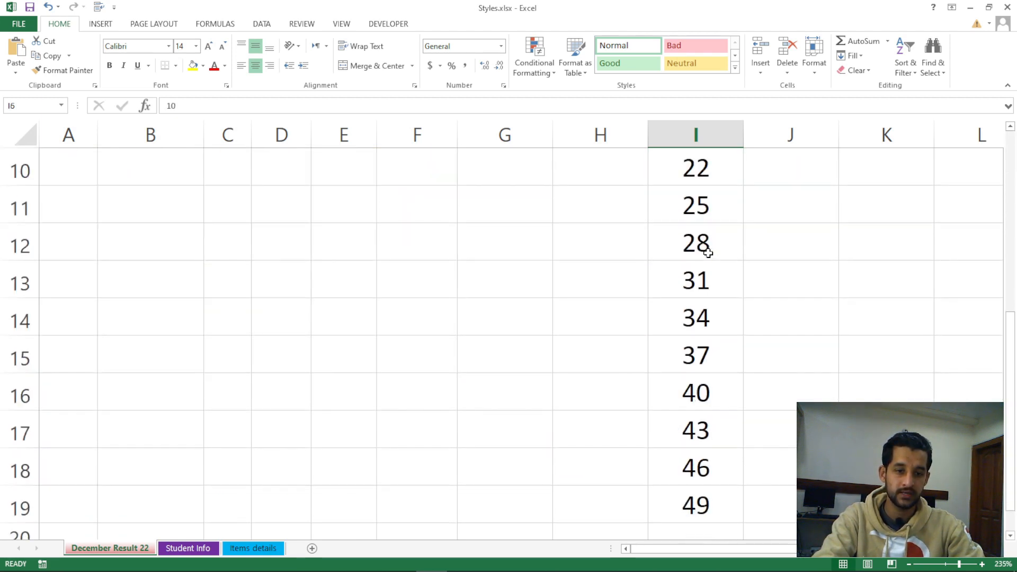
click(717, 508)
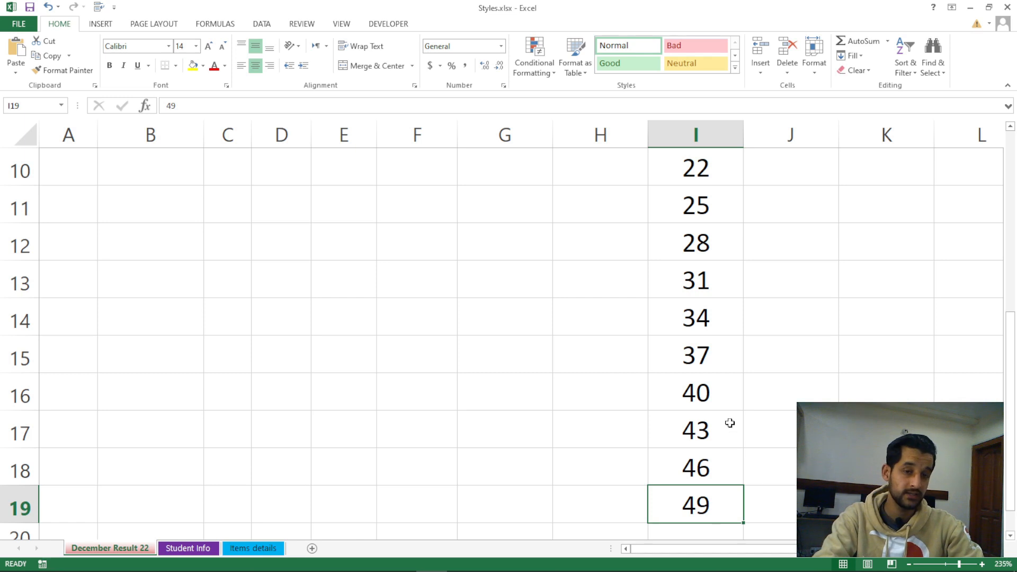
scroll(729, 420, up, 3)
drag(703, 244, 704, 508)
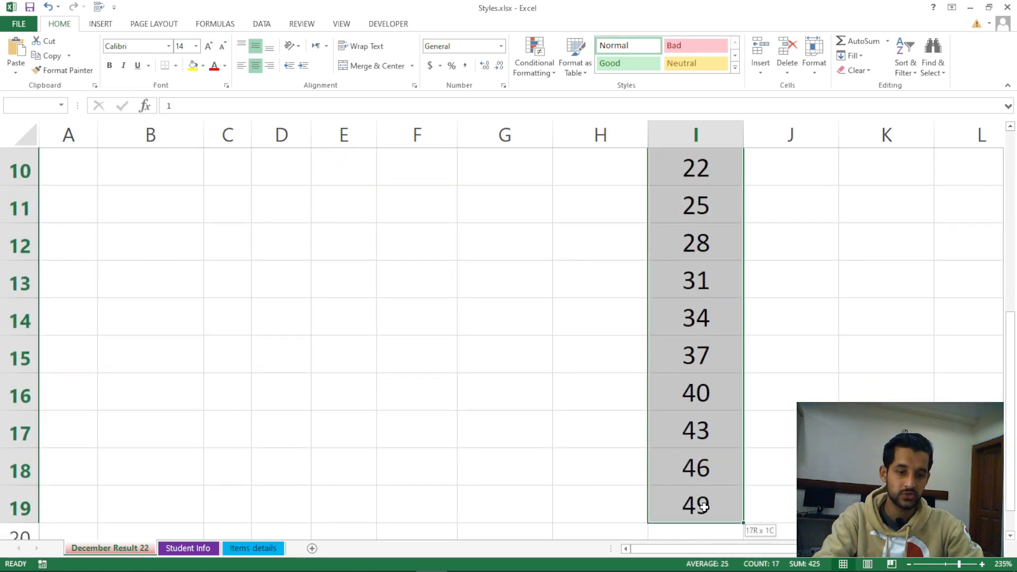
scroll(755, 371, up, 3)
scroll(635, 341, down, 2)
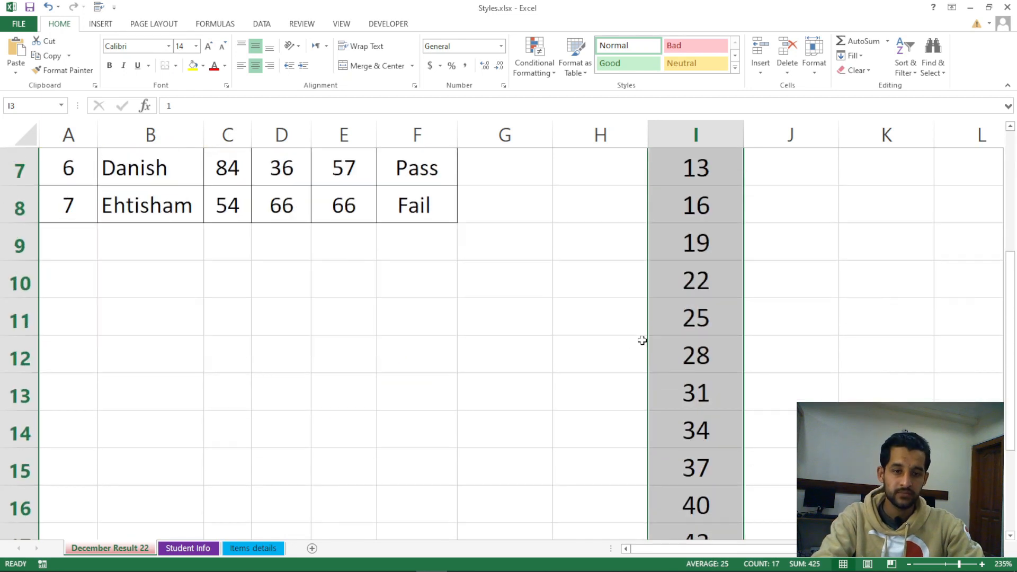
scroll(643, 340, up, 2)
- Enter 2000 in cell J3 and centre it horizontally and vertically
click(802, 228)
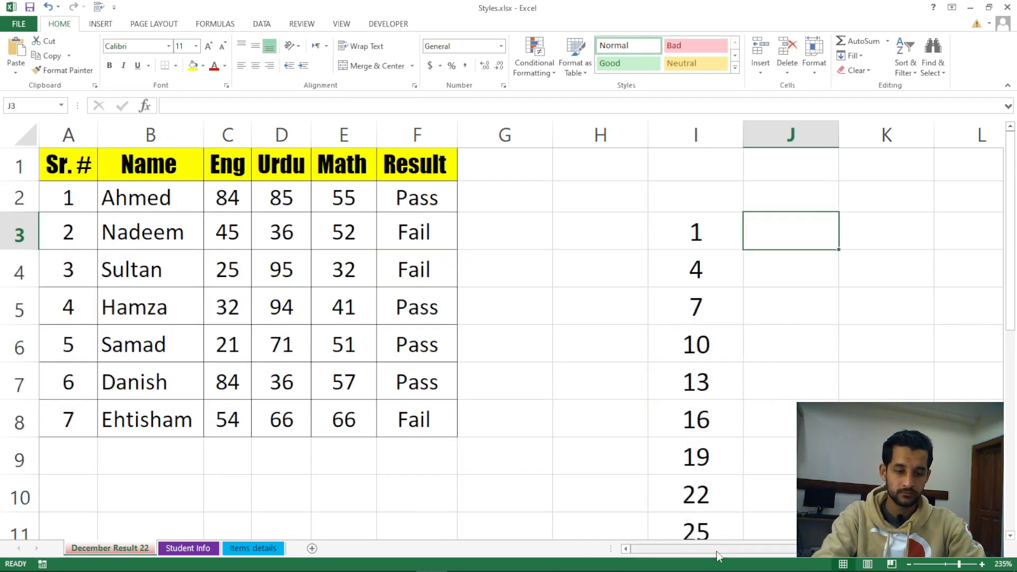
drag(717, 553, 780, 555)
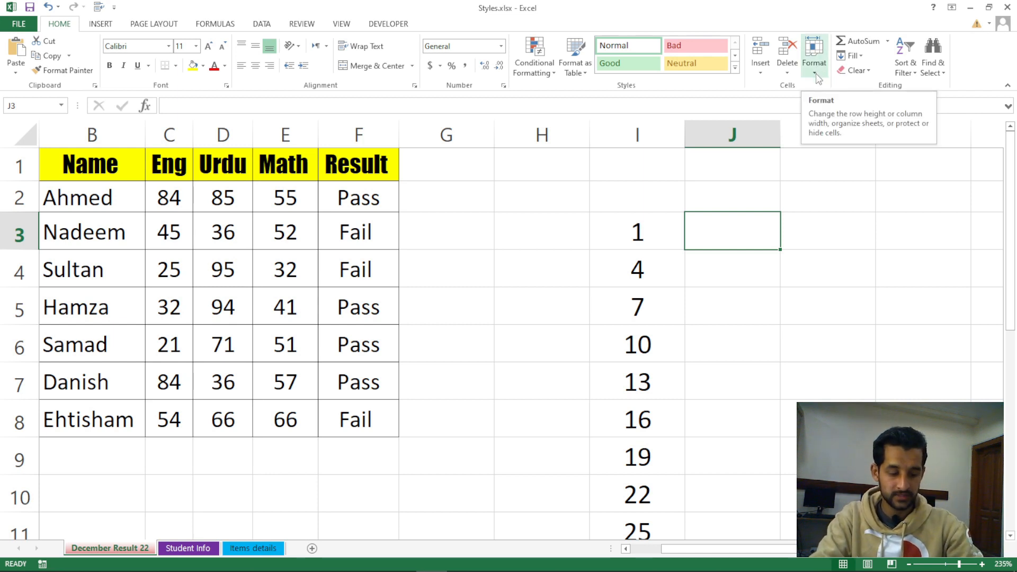
text(2000)
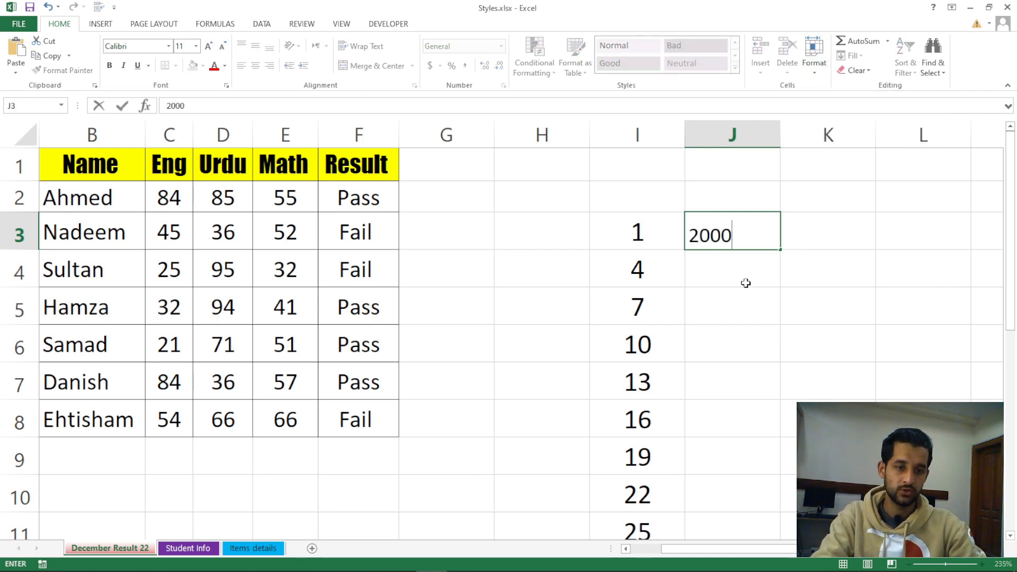
key(Return)
click(738, 222)
click(256, 65)
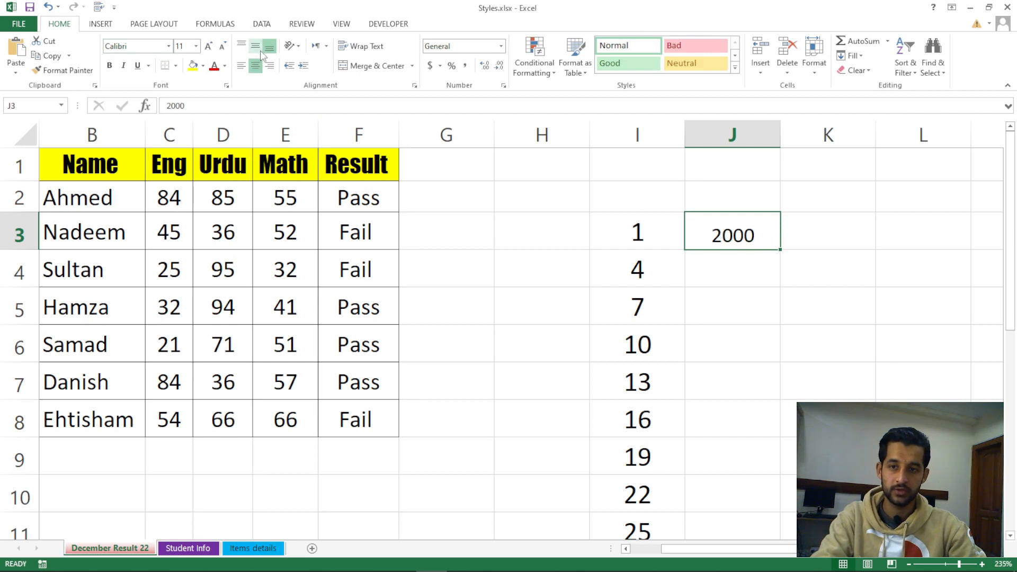
click(260, 51)
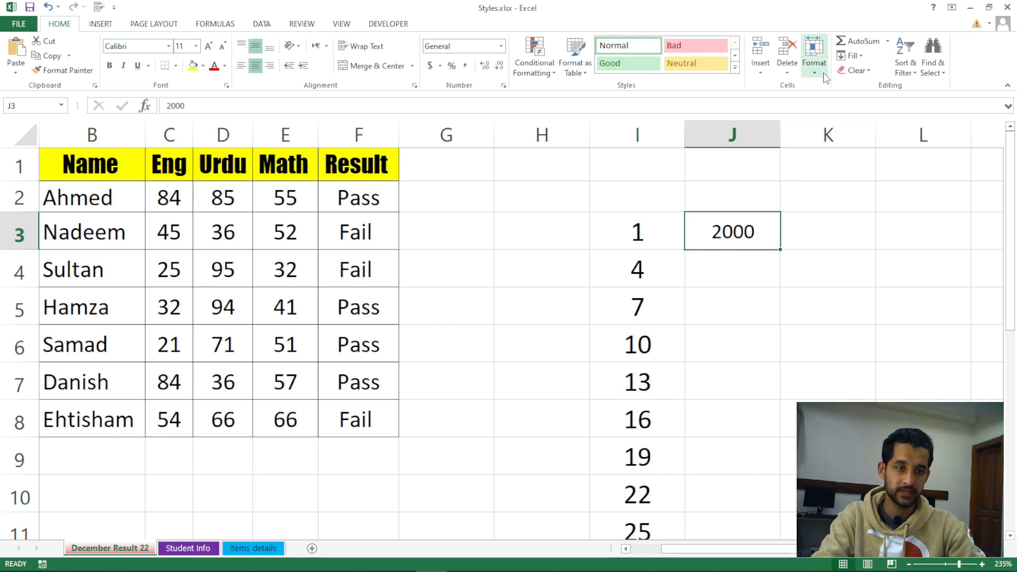
- Fill a linear series down the column from J3 with step value 2 and stop value 2020, and check its values
click(851, 56)
click(864, 144)
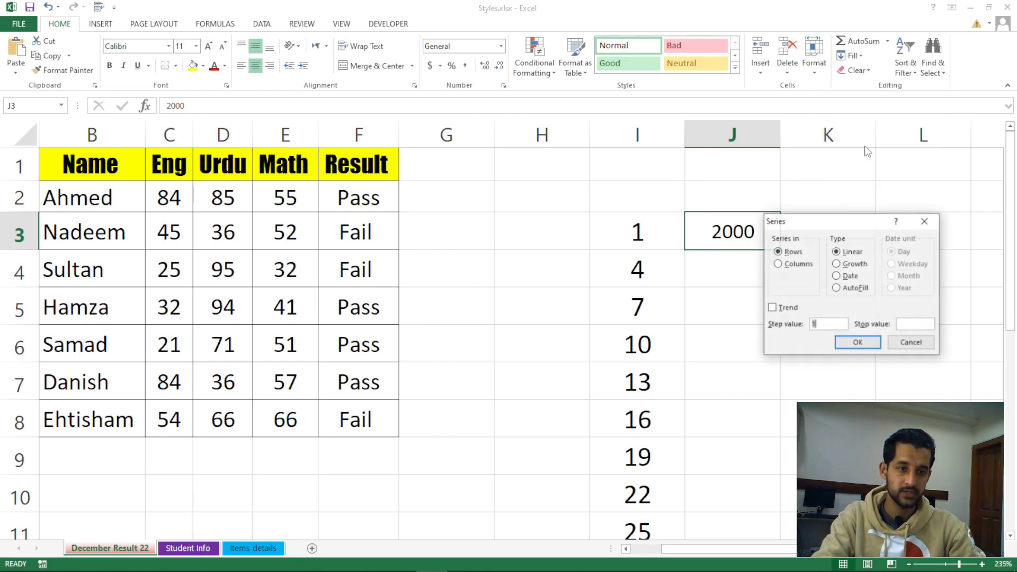
drag(834, 220, 867, 206)
click(842, 252)
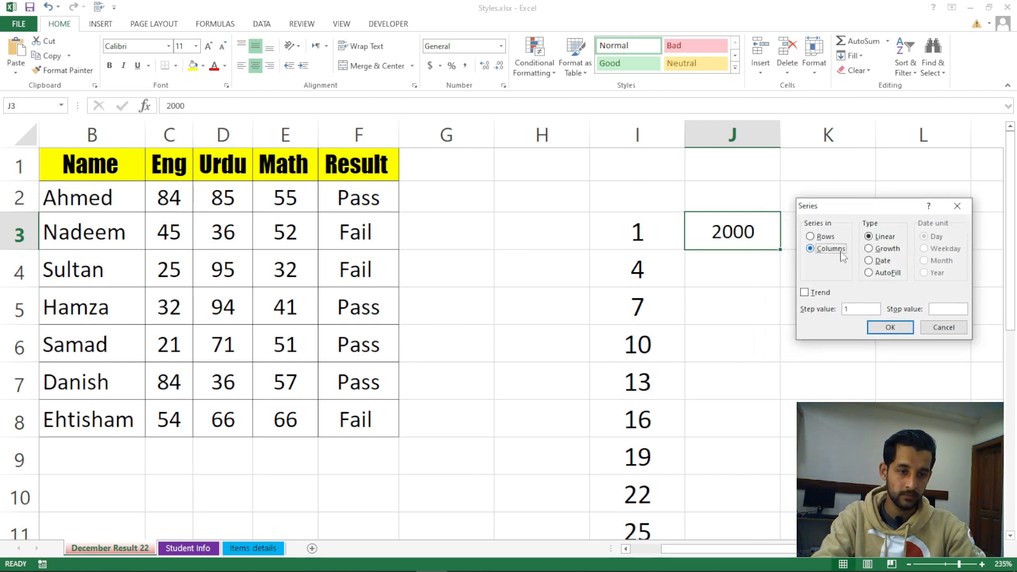
click(882, 238)
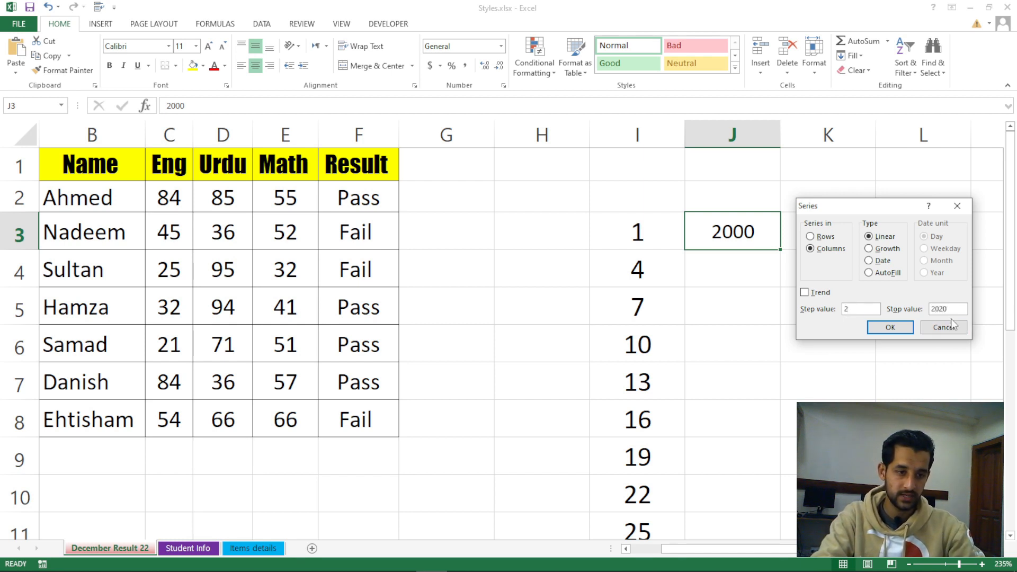
click(890, 328)
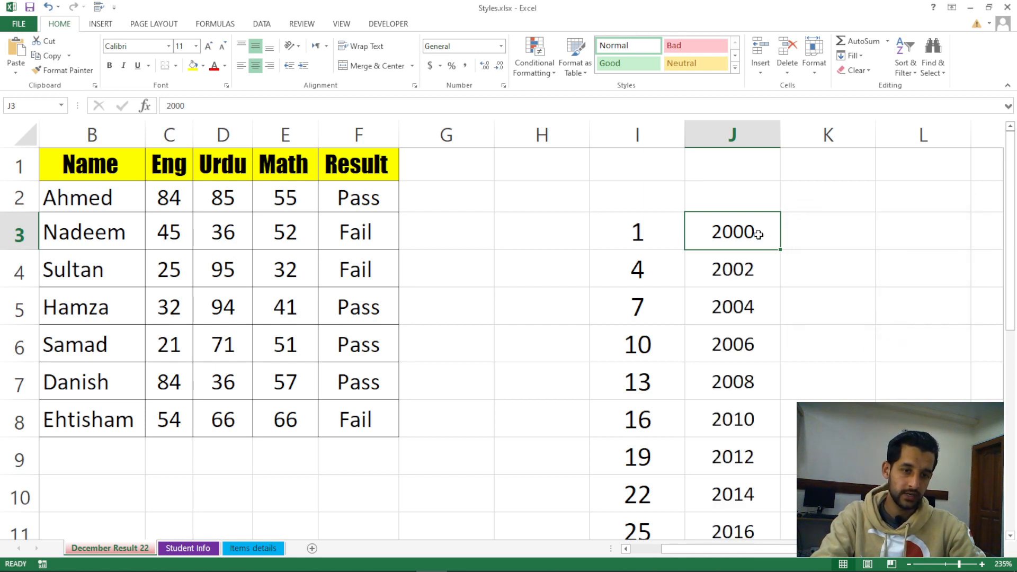
click(757, 269)
click(760, 307)
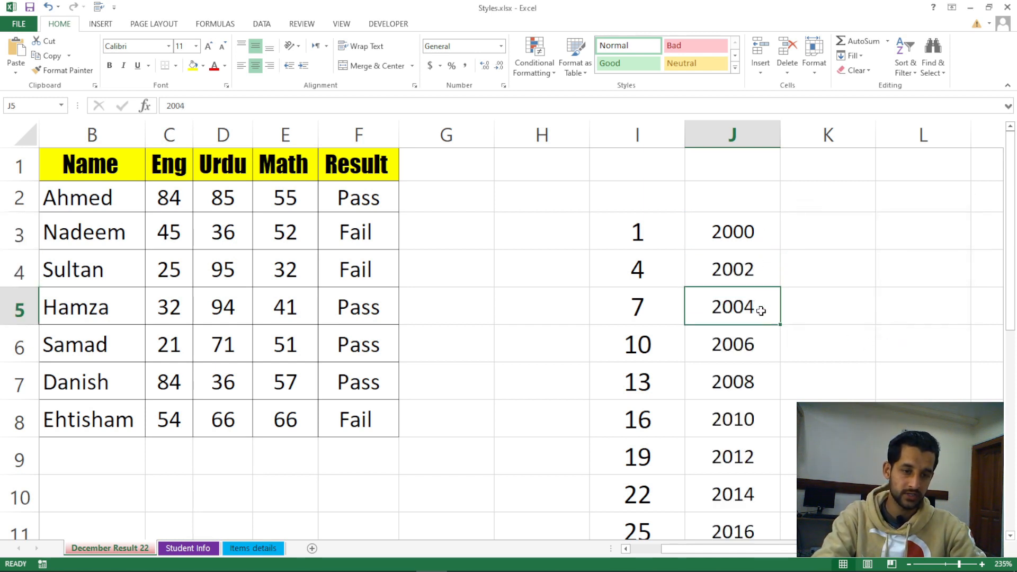
scroll(762, 318, down, 3)
click(762, 281)
scroll(755, 368, up, 3)
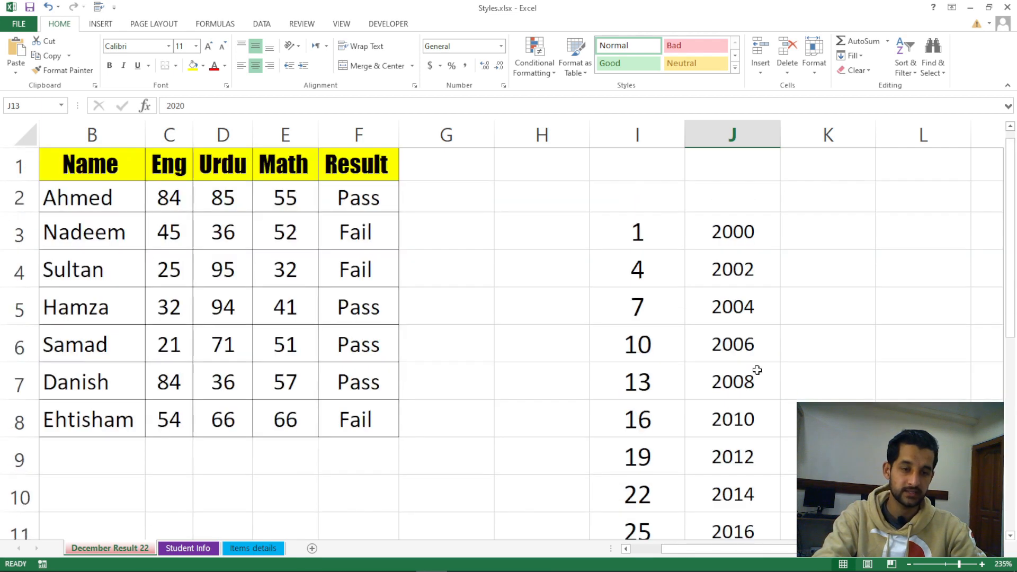
click(851, 55)
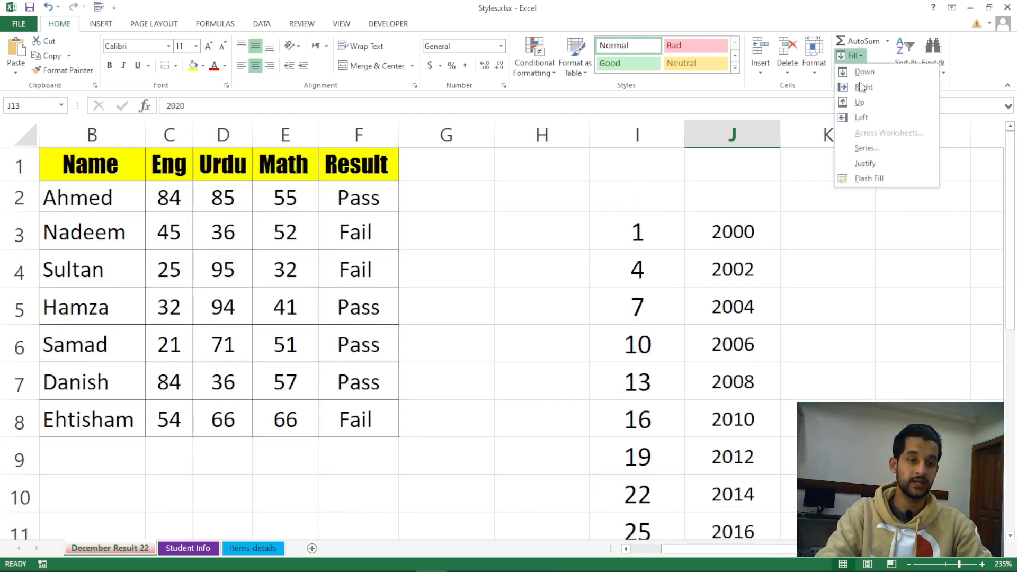
click(867, 149)
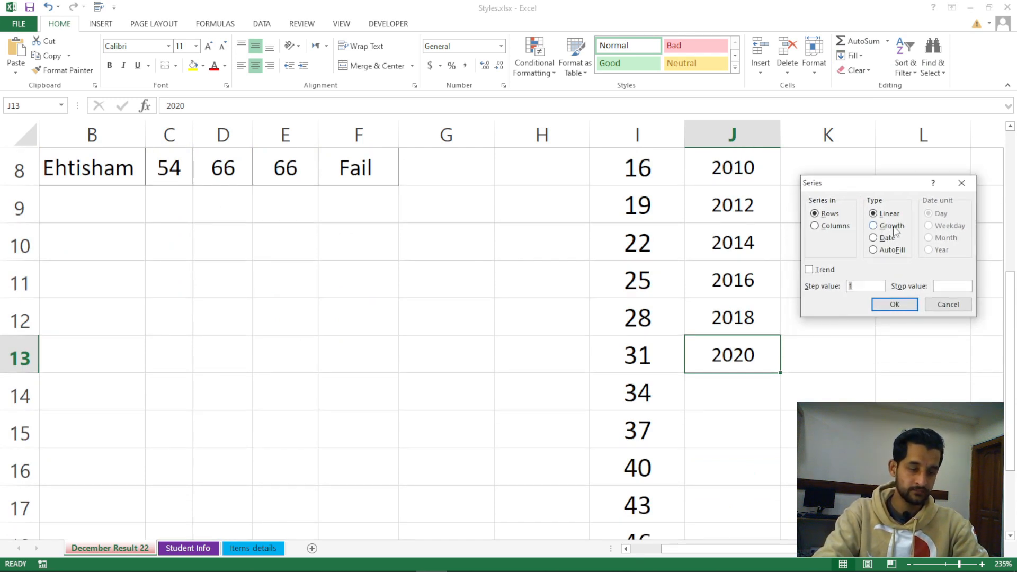
click(961, 183)
- Enter the date 12-31-2022 in cell K3
click(851, 339)
scroll(776, 282, up, 3)
click(845, 234)
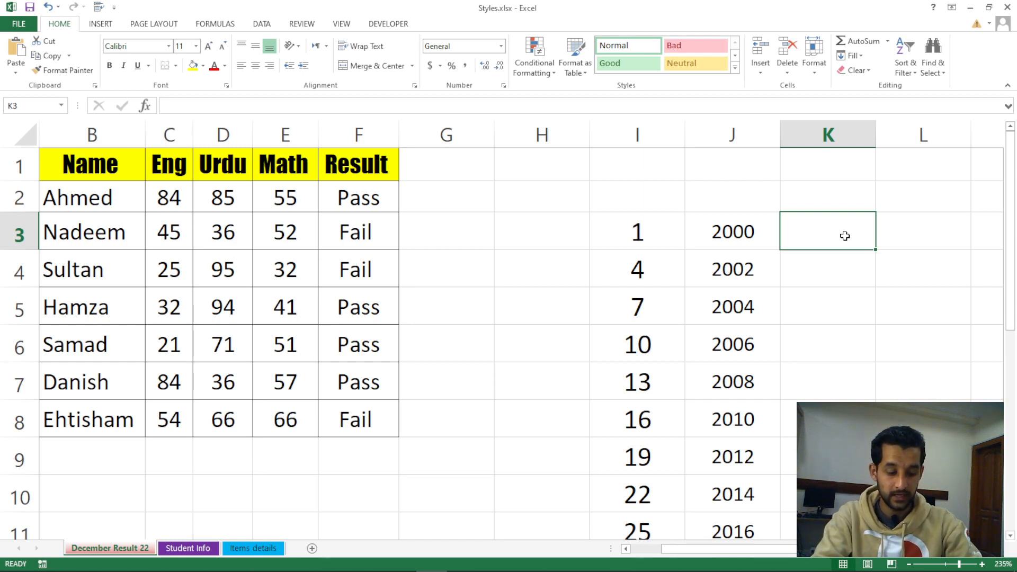
text(12-31)
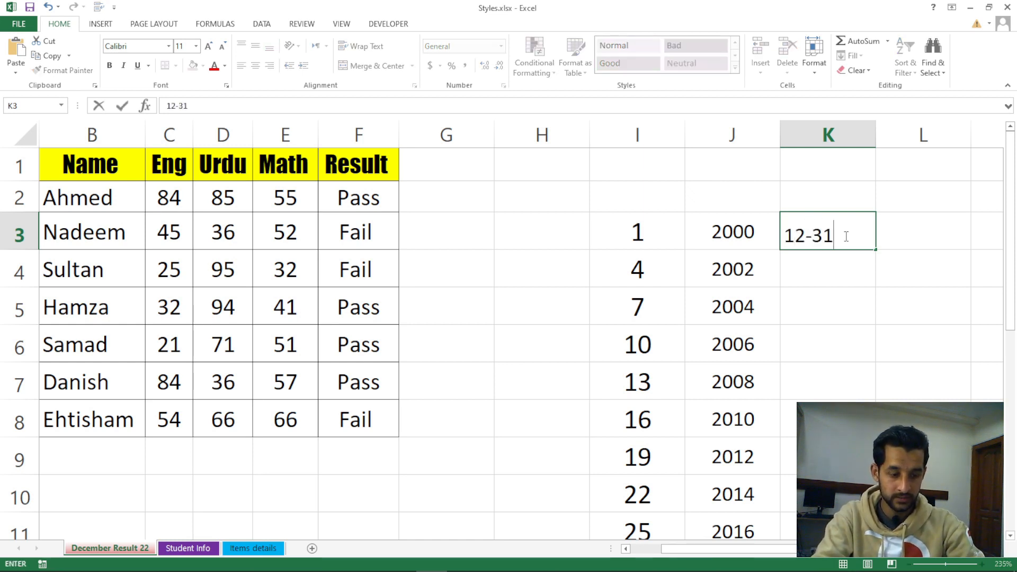
text(-2022)
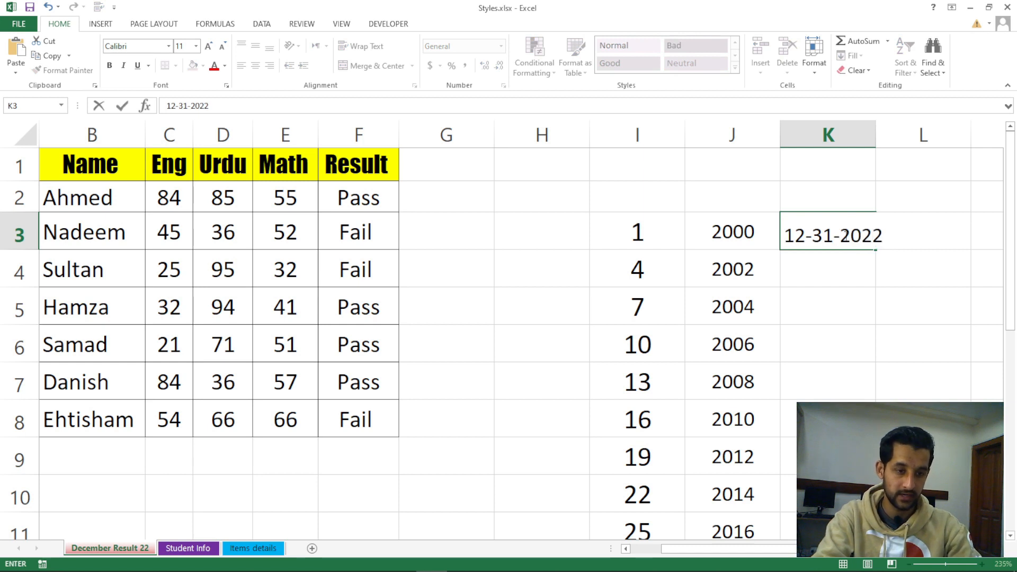
key(Return)
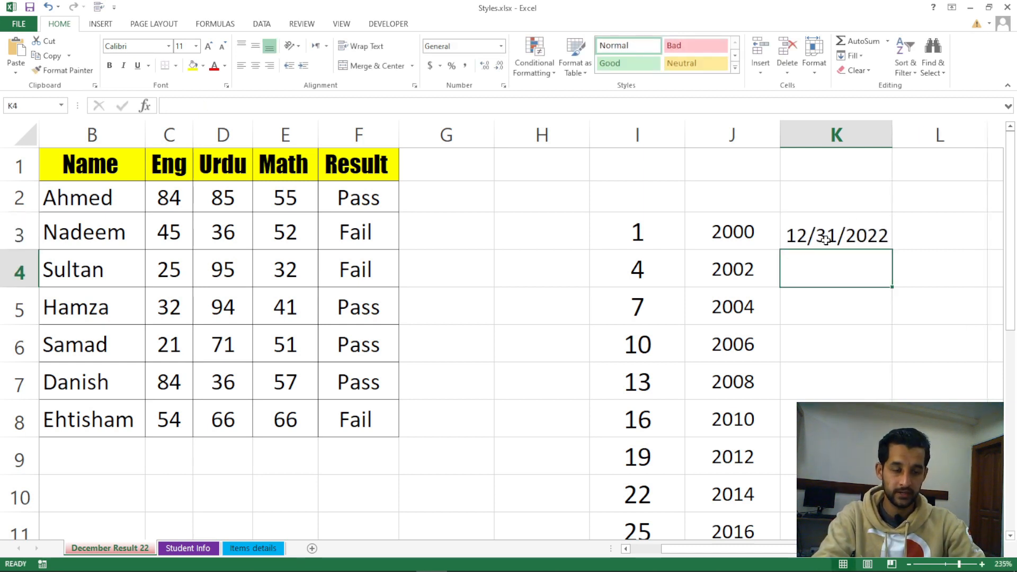
- Check the number format applied to the date in K3
click(868, 233)
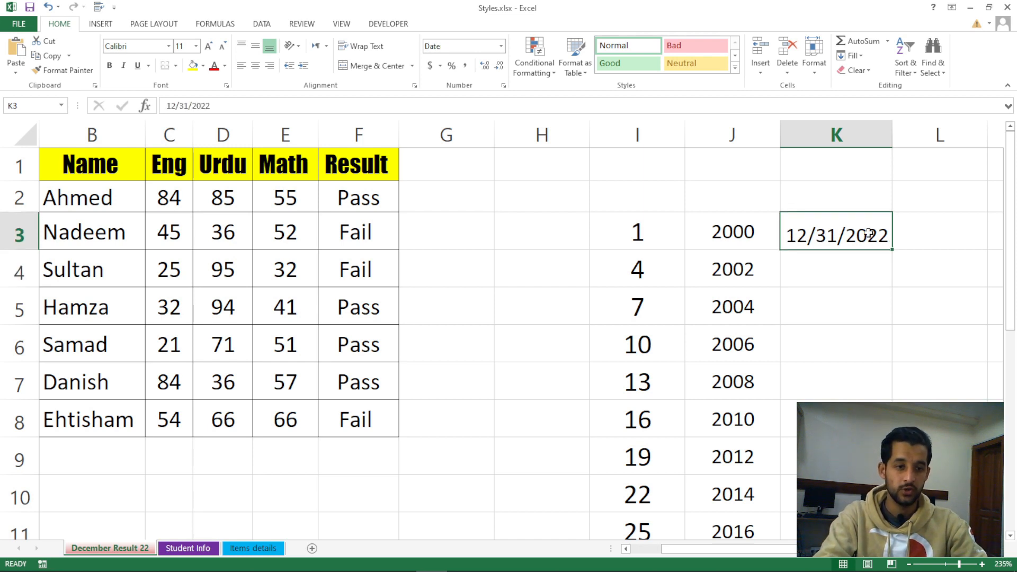
click(863, 58)
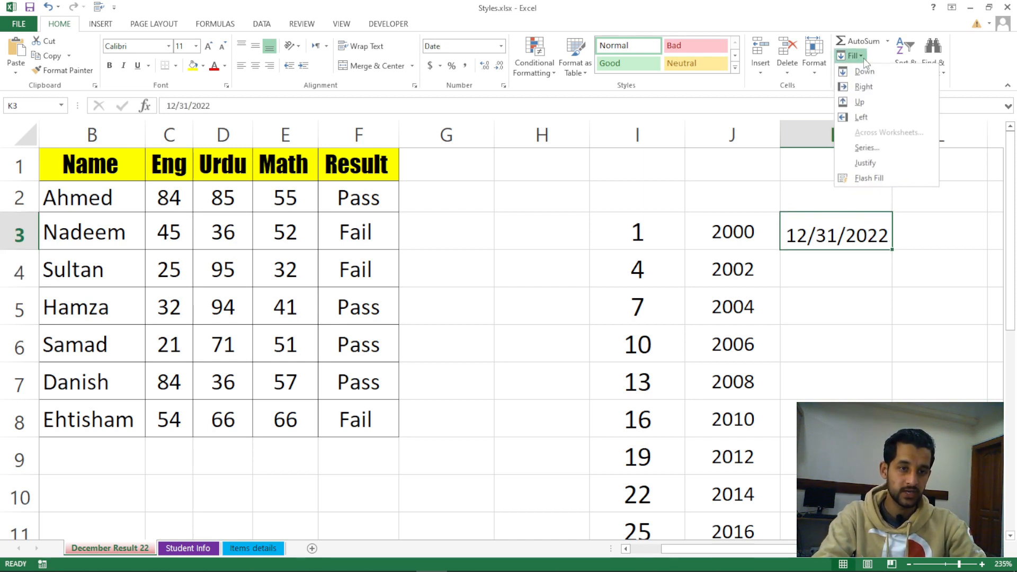
click(850, 270)
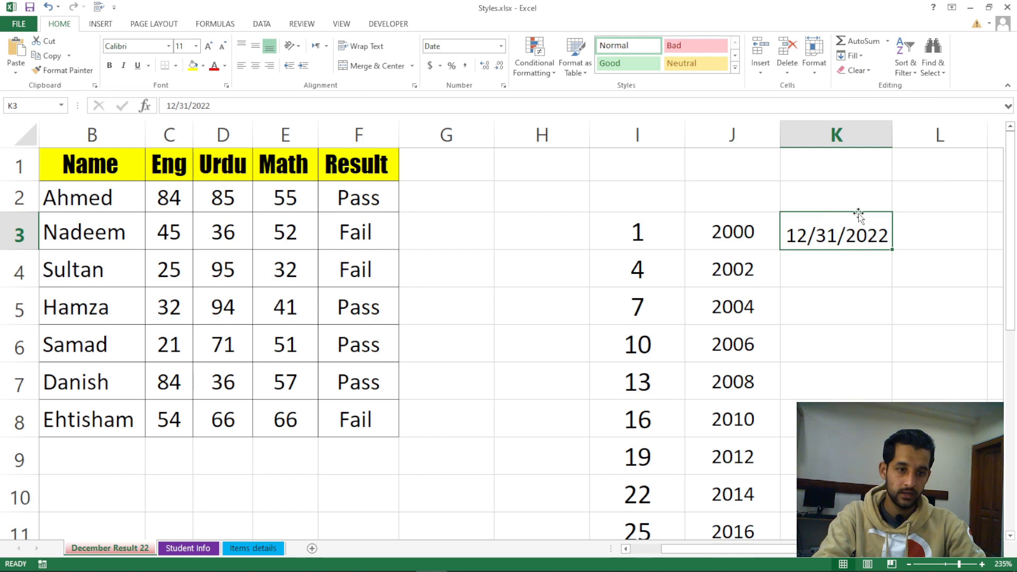
click(432, 46)
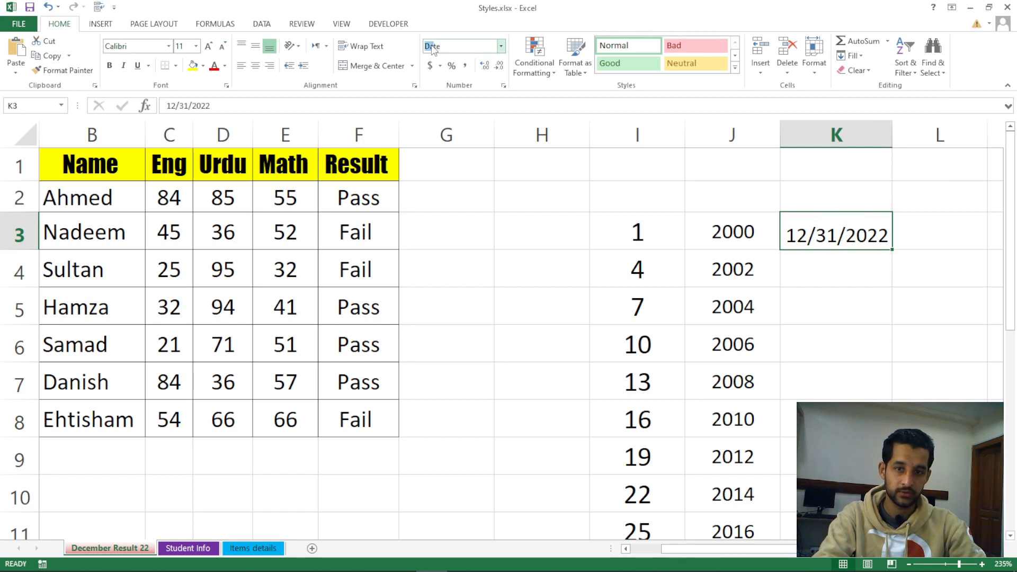
click(777, 285)
click(814, 238)
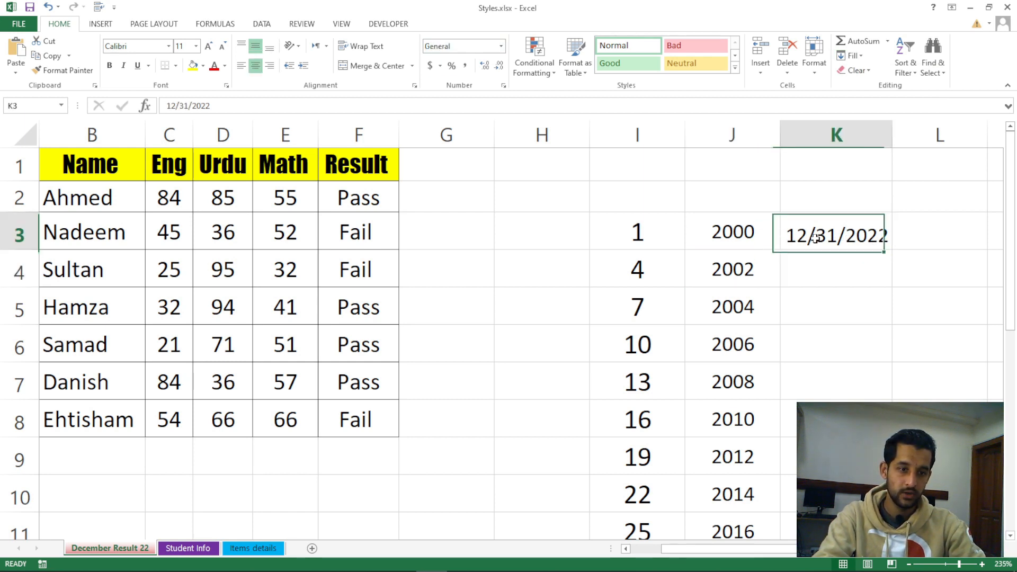
- Try to fill a daily date series down the column from K3 alone, with step value 1 and no stop value
click(860, 57)
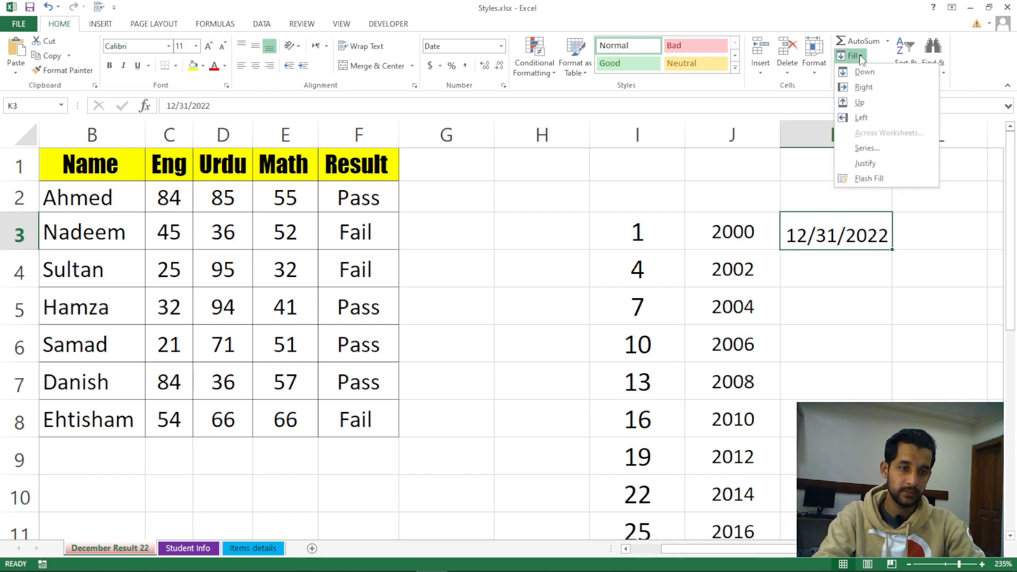
click(881, 150)
drag(883, 184, 663, 213)
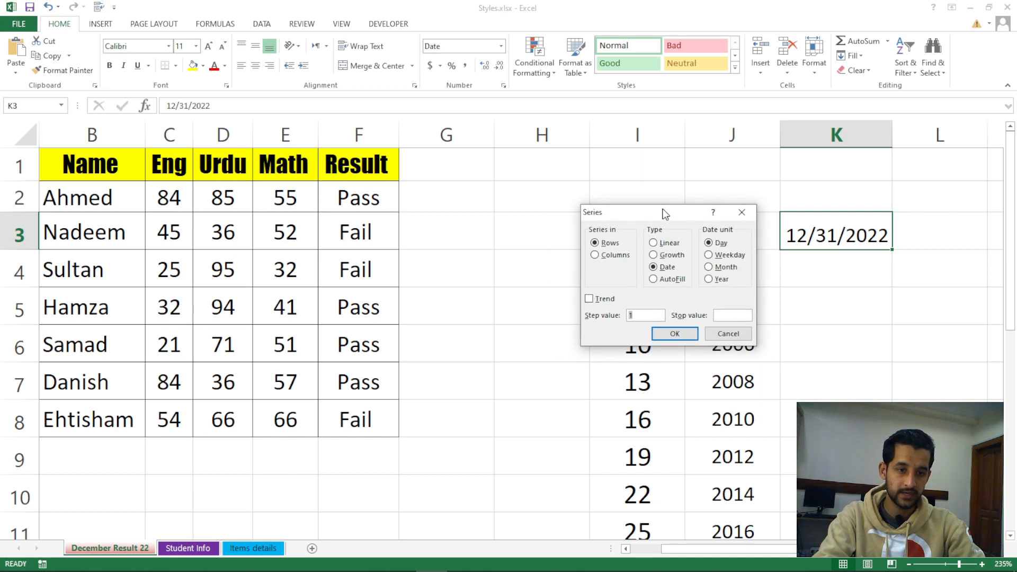
click(620, 255)
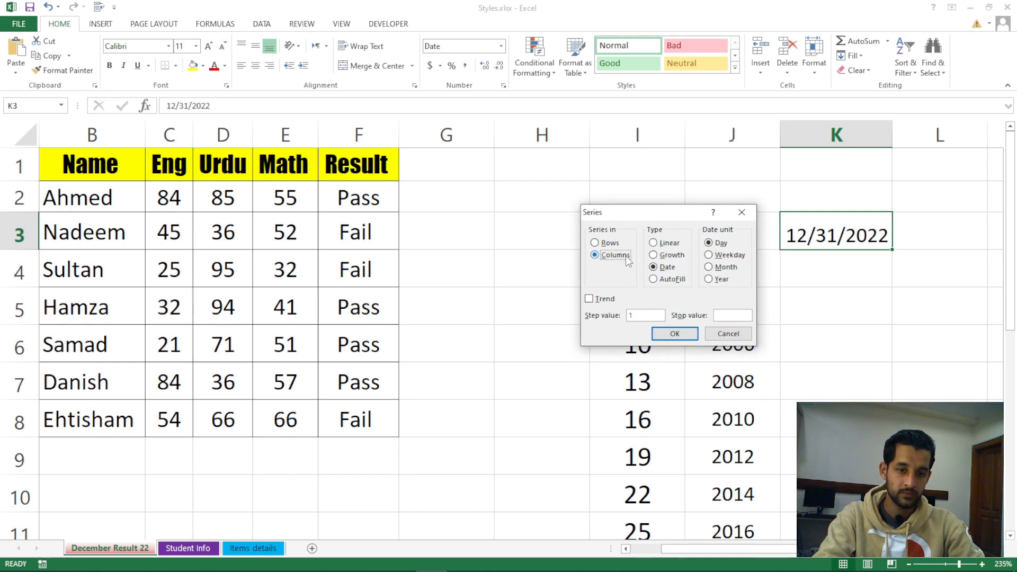
click(666, 269)
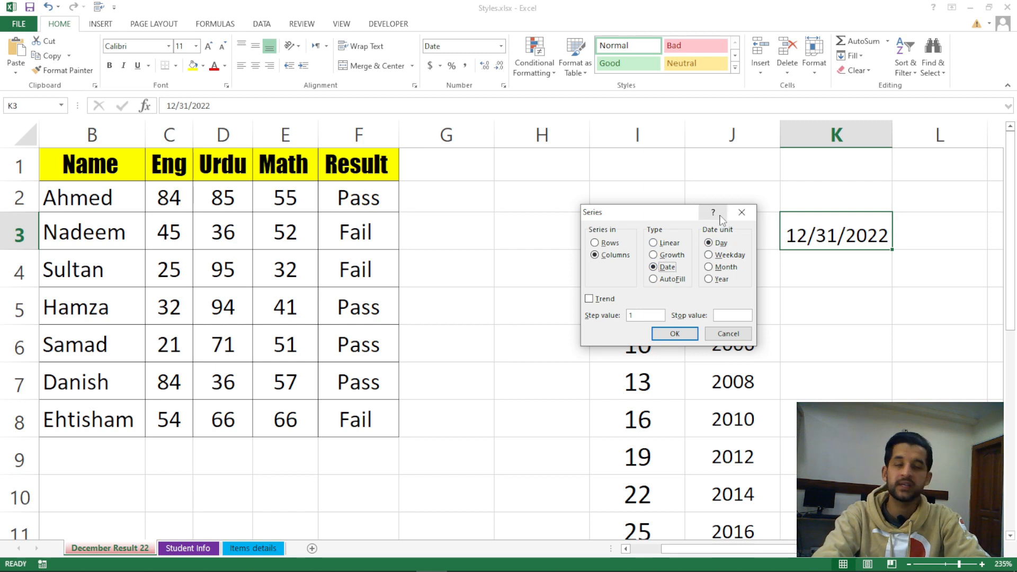
click(720, 247)
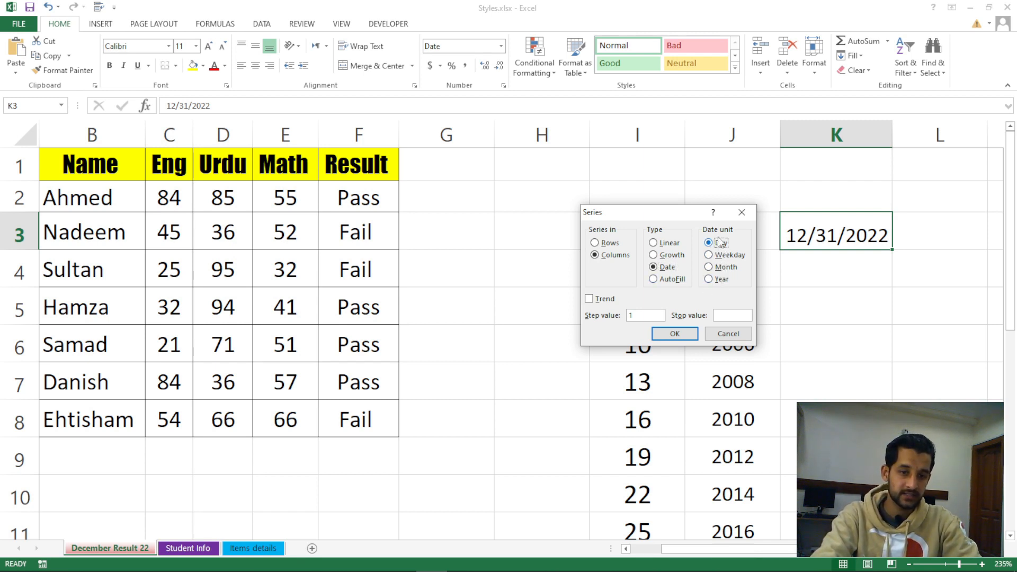
click(677, 334)
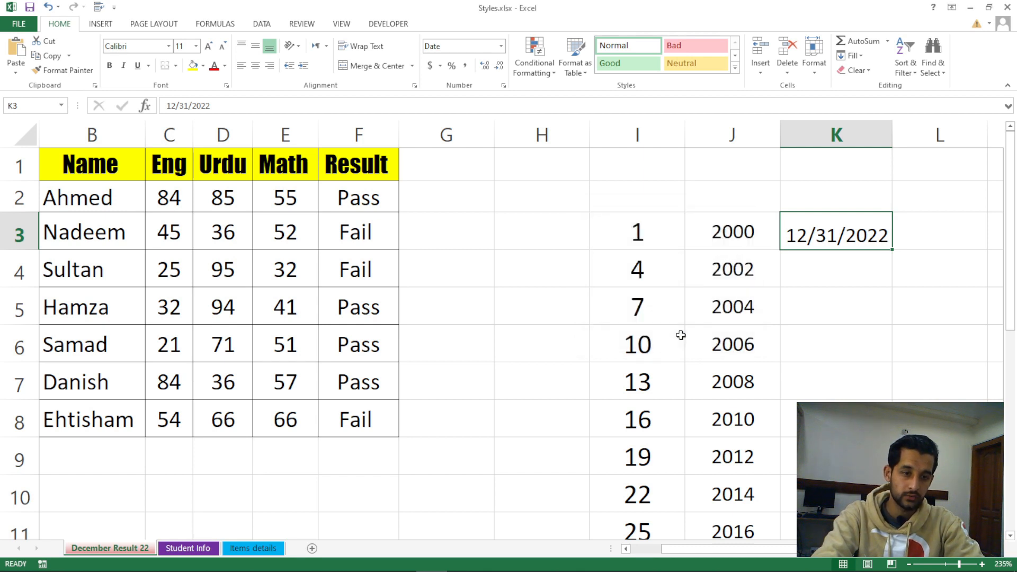
- Fill a date series by day with step value 1 down the range K3:K13
click(874, 279)
drag(862, 233, 854, 495)
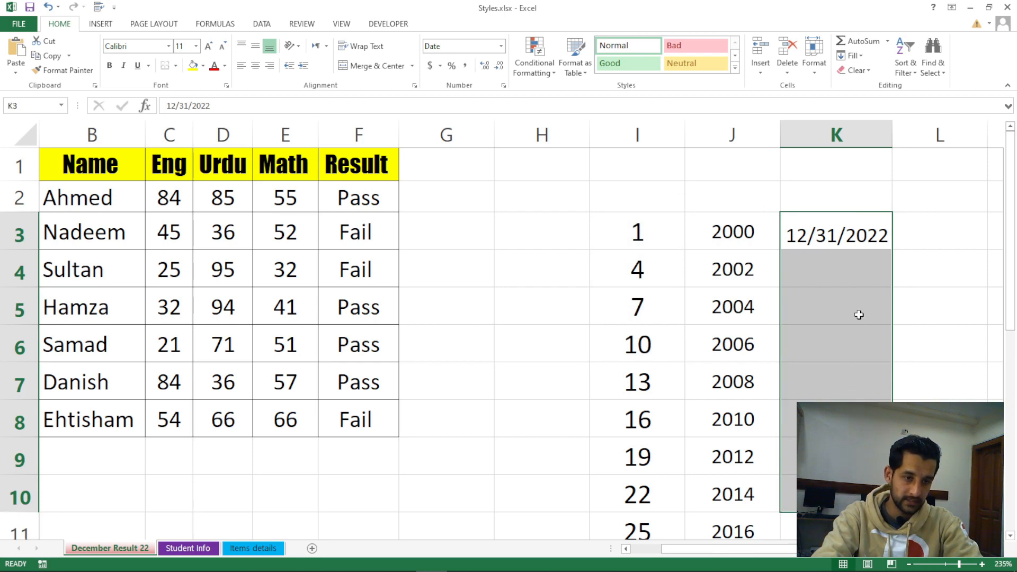
scroll(858, 313, down, 1)
scroll(858, 313, up, 1)
click(859, 314)
drag(849, 234, 847, 315)
scroll(846, 314, up, 3)
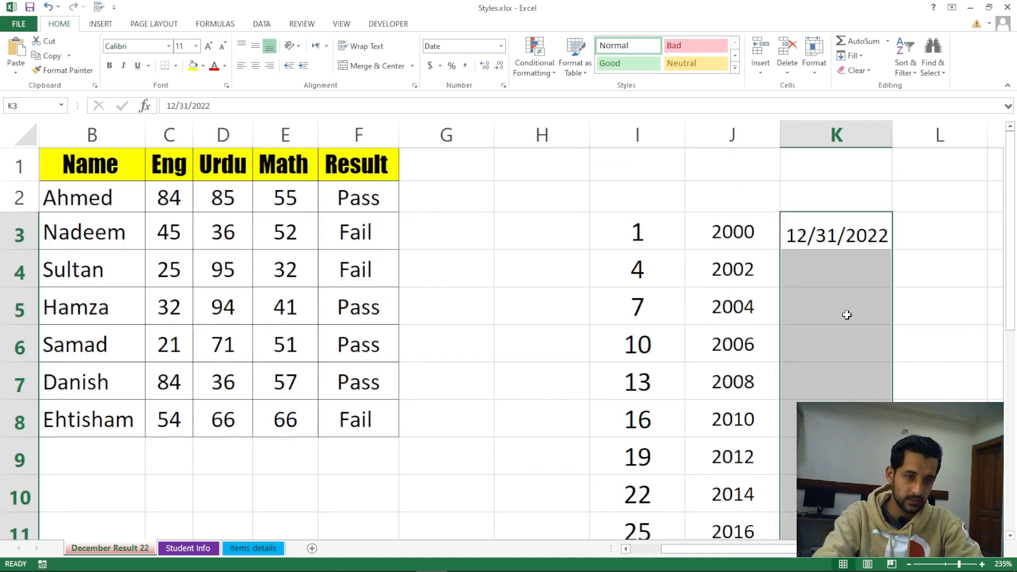
click(862, 57)
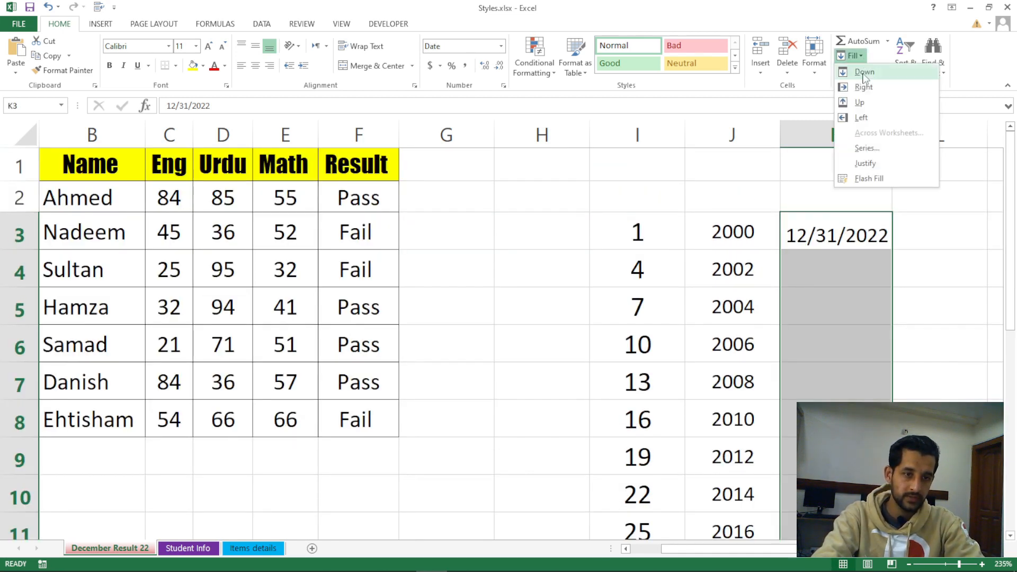
click(869, 151)
drag(690, 215, 663, 218)
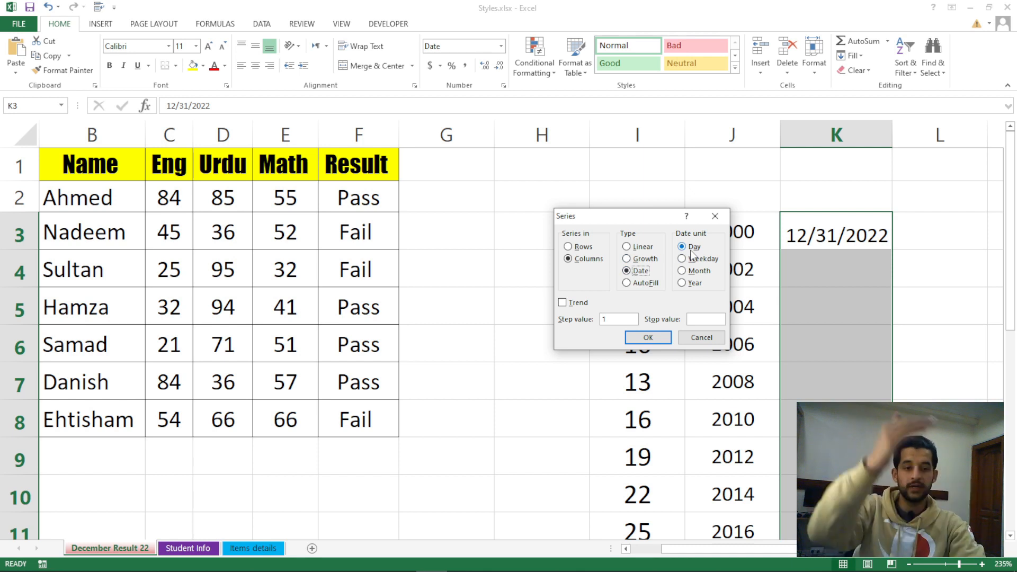
click(661, 338)
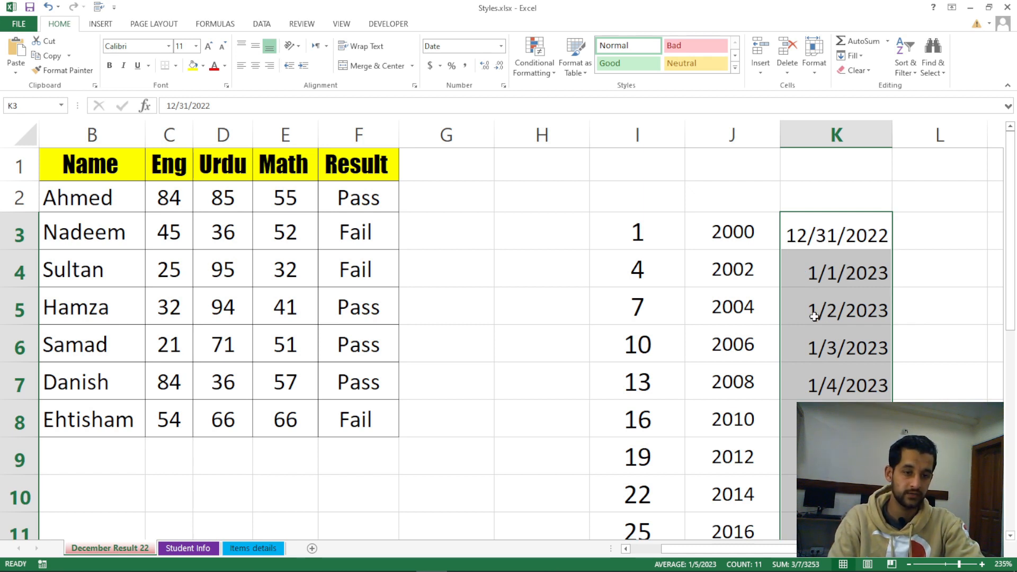
- Examine the dates filled down column K from the first cell to the last
scroll(834, 300, down, 1)
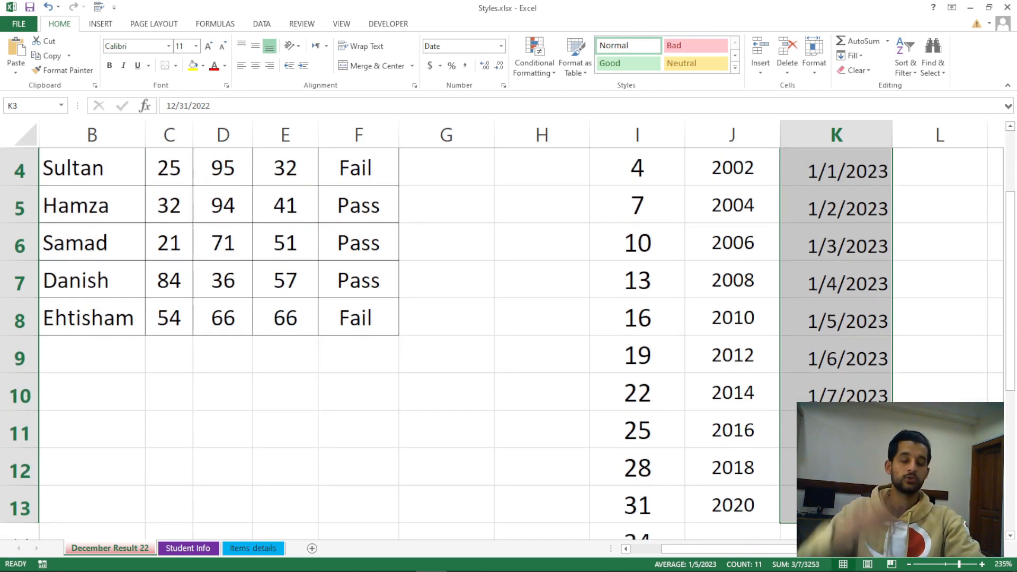
scroll(869, 423, up, 1)
click(879, 244)
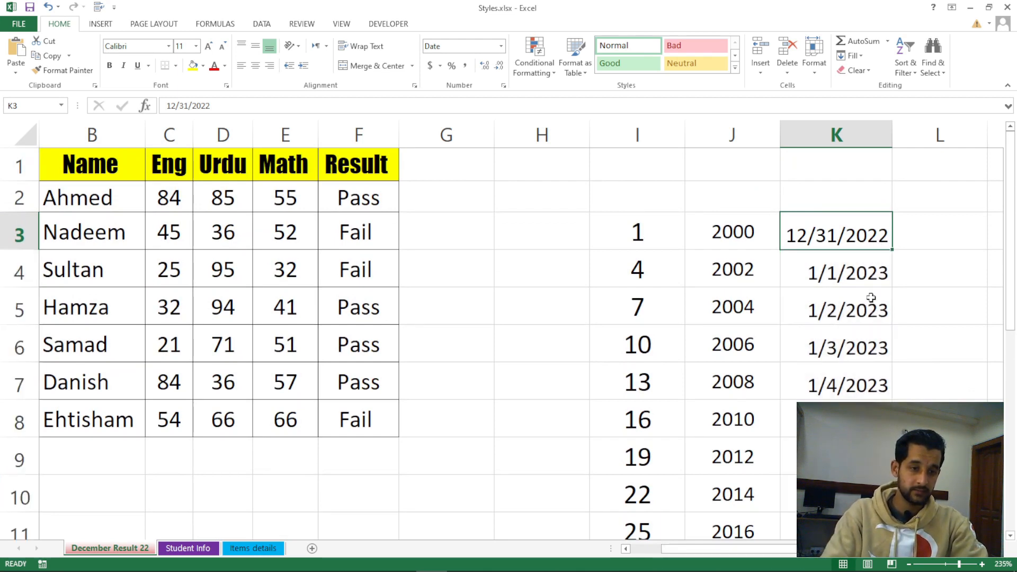
scroll(890, 299, down, 5)
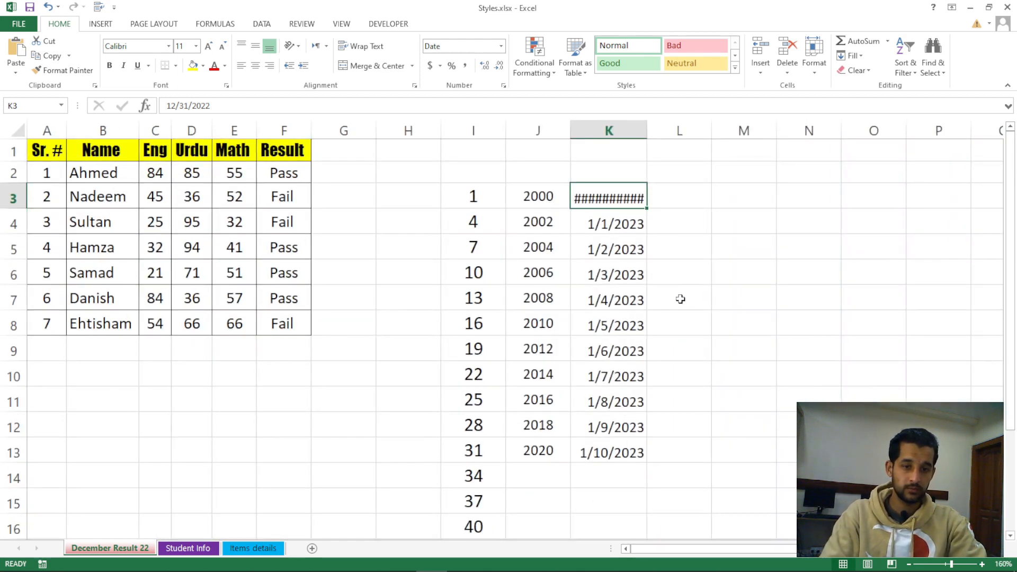
scroll(678, 297, up, 1)
scroll(747, 292, up, 1)
scroll(935, 284, up, 1)
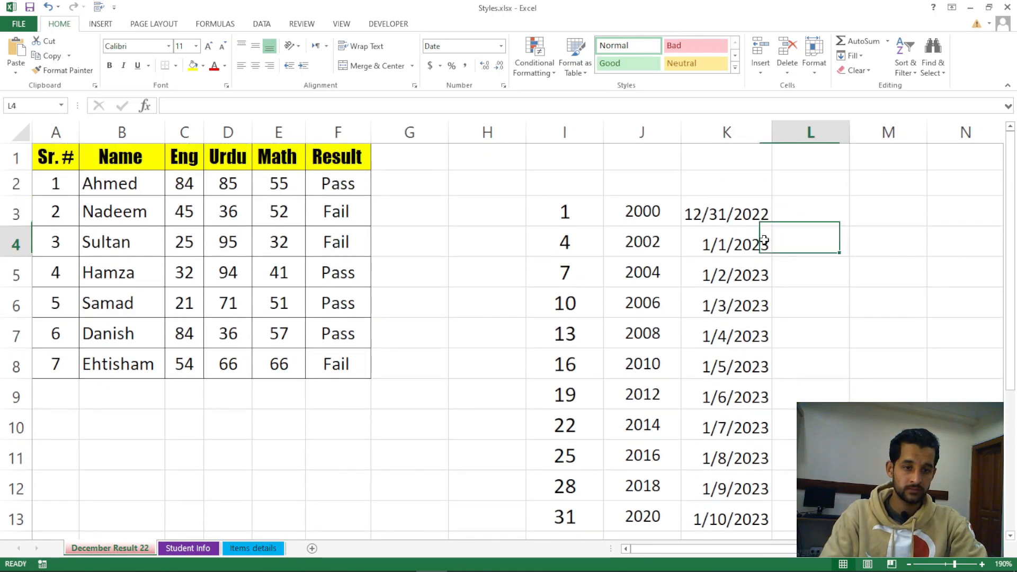
- Copy the date in K3 to cell L3
key(ctrl+c)
click(805, 216)
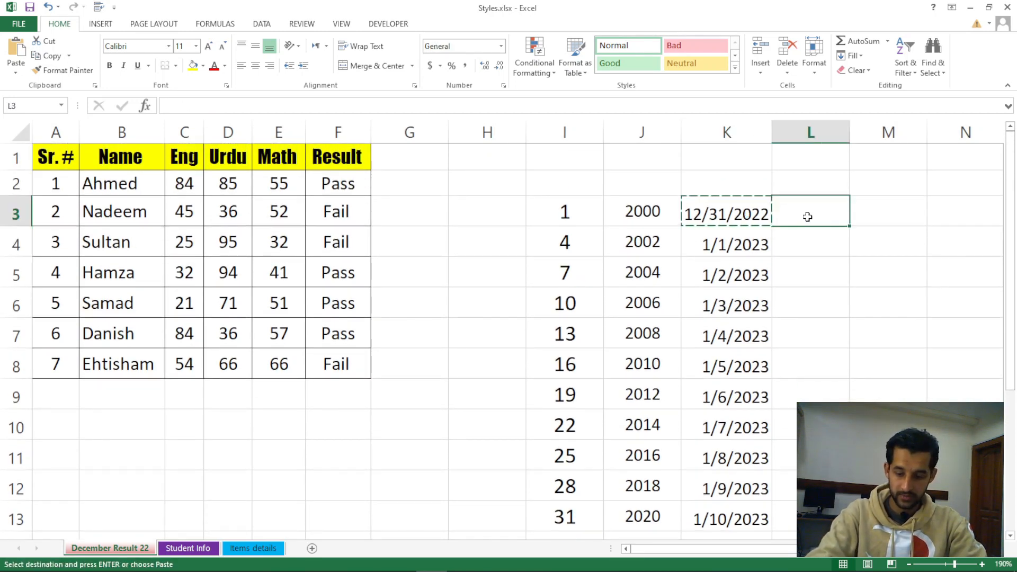
key(ctrl+v)
click(829, 243)
click(820, 203)
- Widen column L until the full date in L3 fits
drag(849, 133, 861, 201)
text(`)
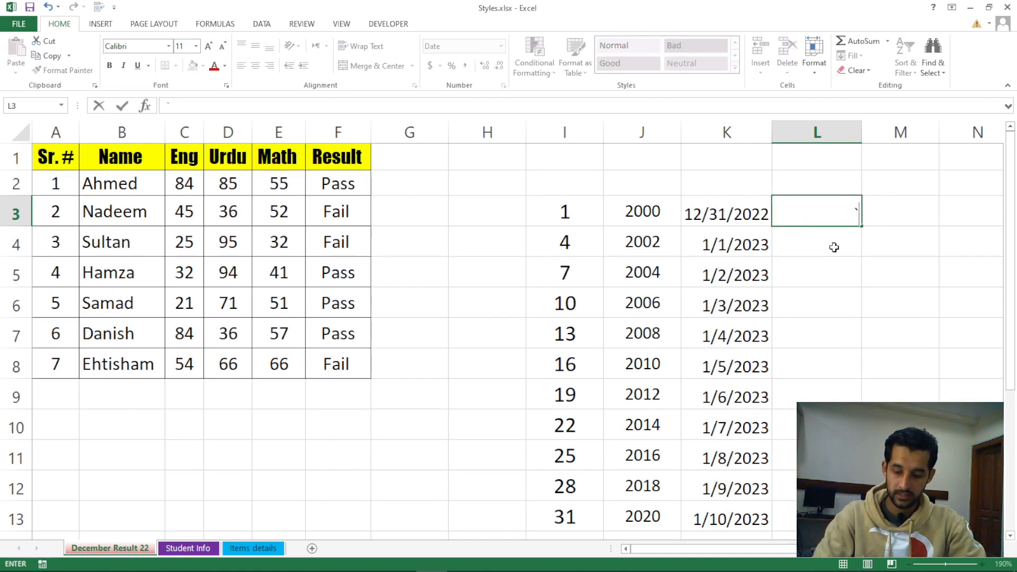
key(ctrl+z)
click(857, 296)
click(841, 216)
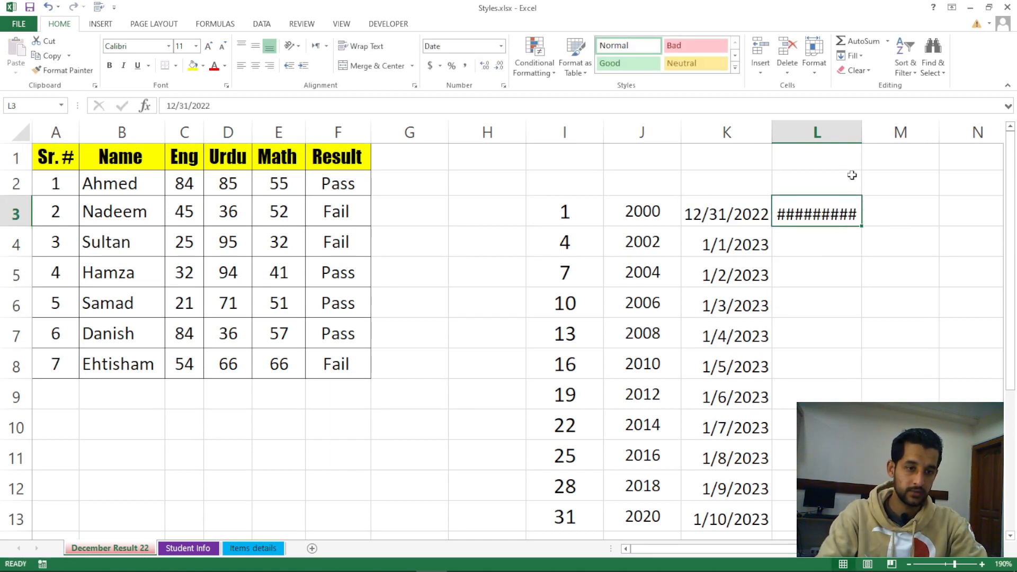
drag(861, 132, 868, 133)
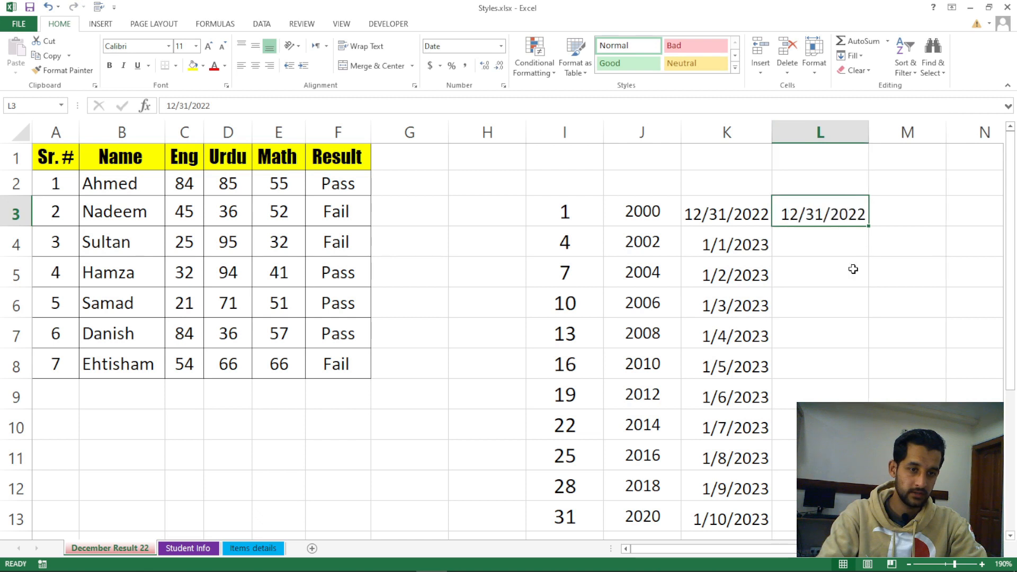
click(851, 269)
click(839, 211)
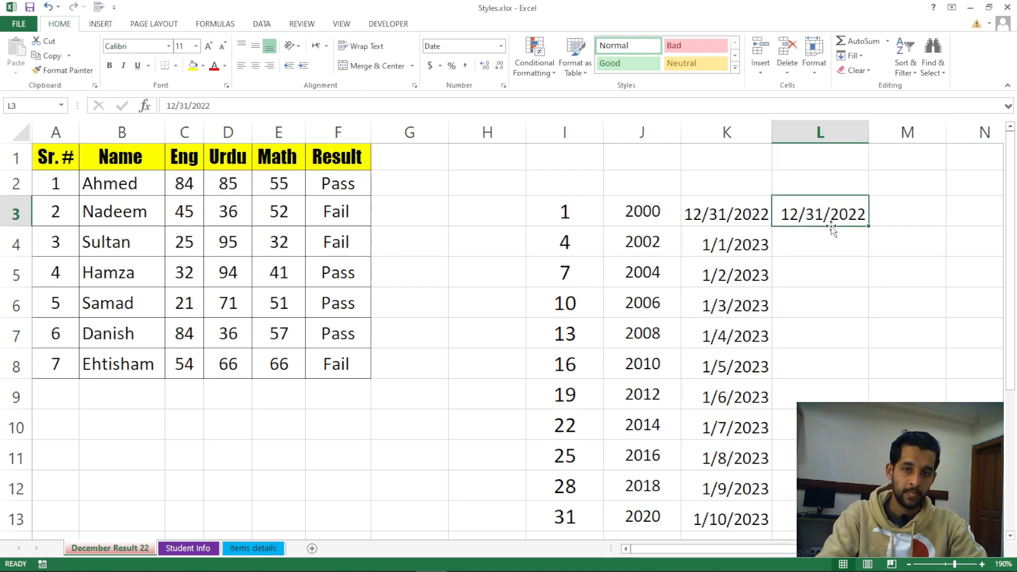
click(851, 56)
click(875, 148)
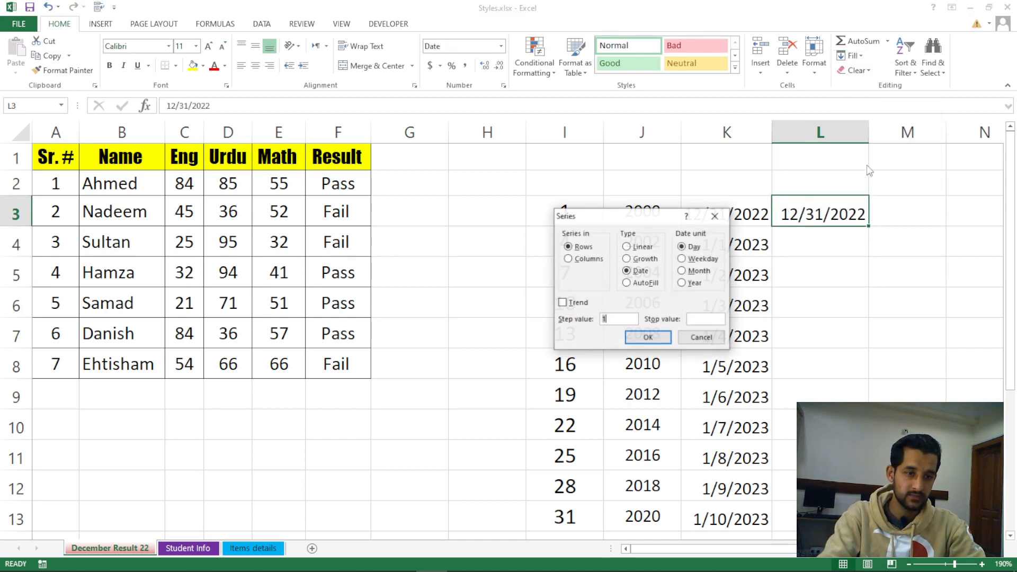
click(691, 260)
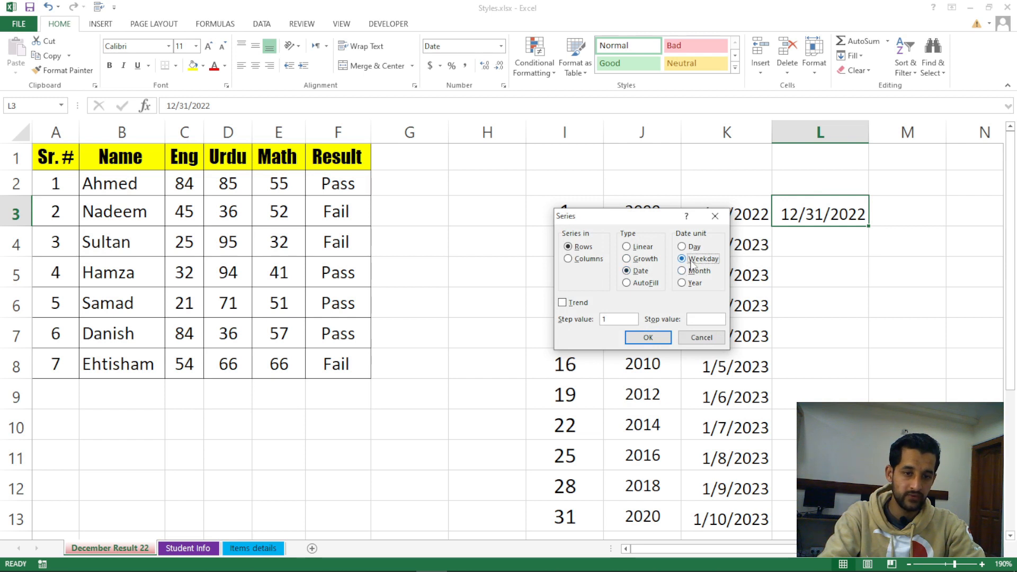
click(714, 216)
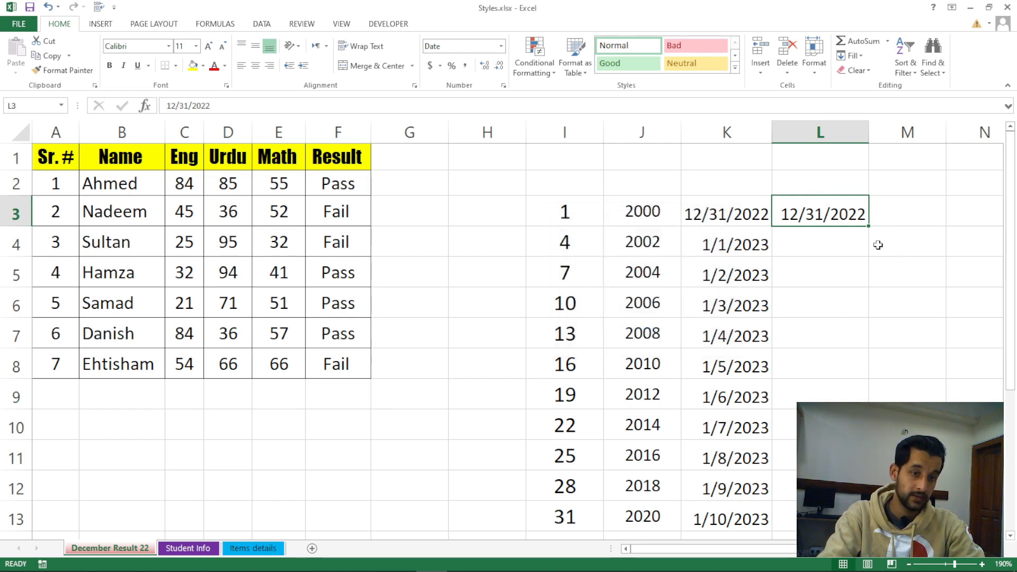
- Fill a date series by weekday with step value 1 down the range L3:L13
click(874, 243)
drag(844, 211, 826, 517)
click(860, 56)
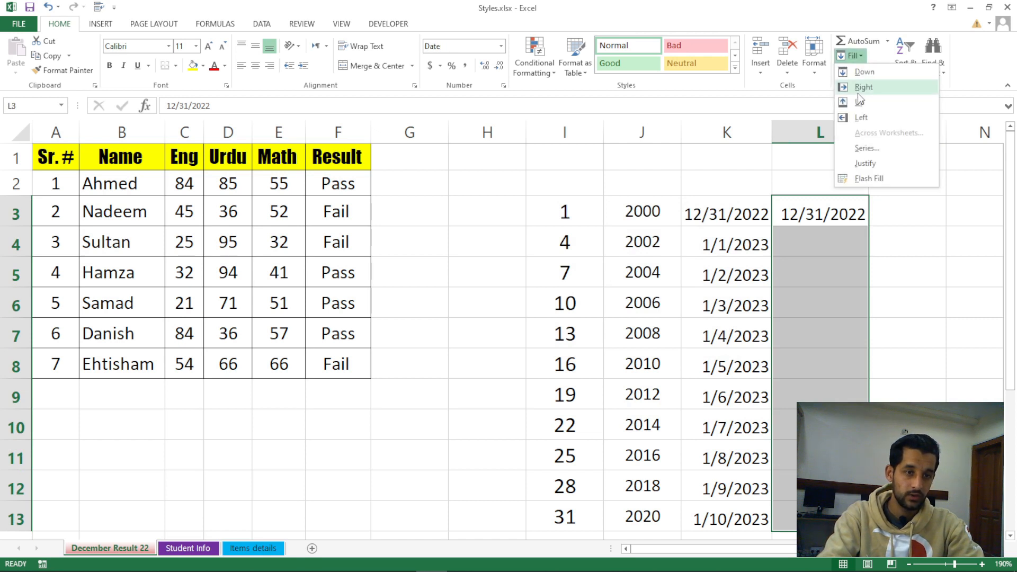
click(863, 148)
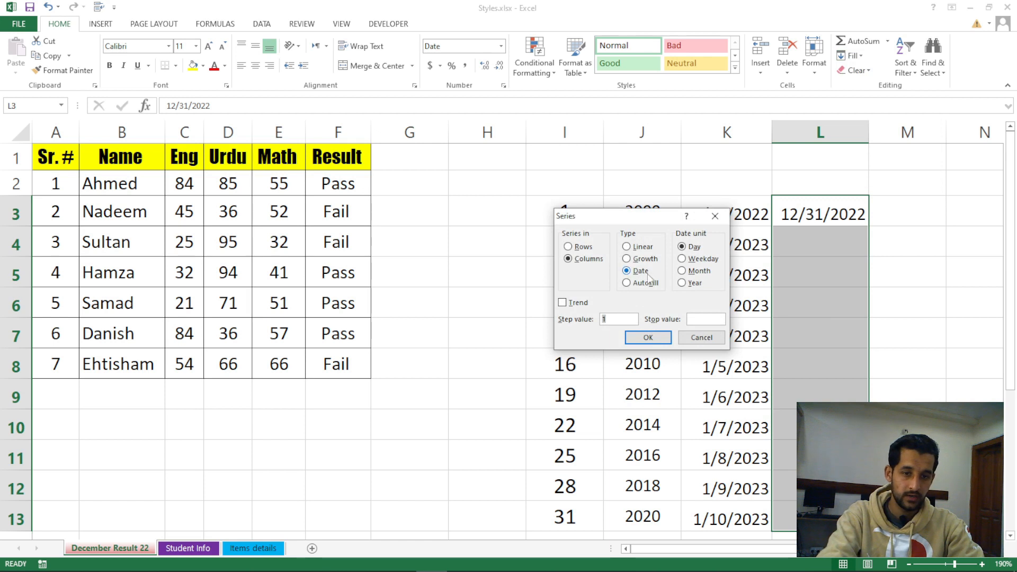
click(700, 261)
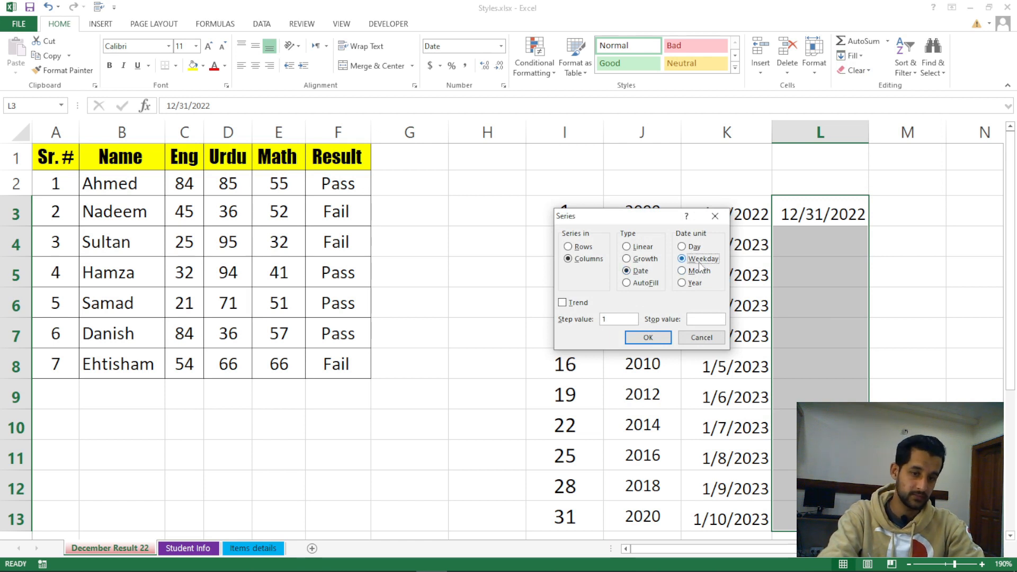
click(648, 338)
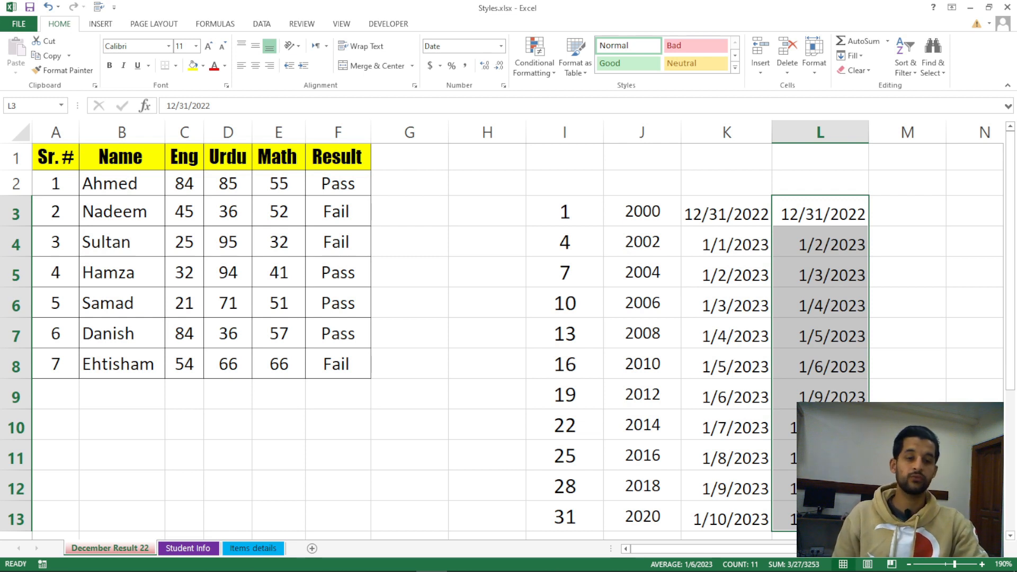
- Copy the date in L3 to cell M3 and widen column M until the full date fits
click(907, 212)
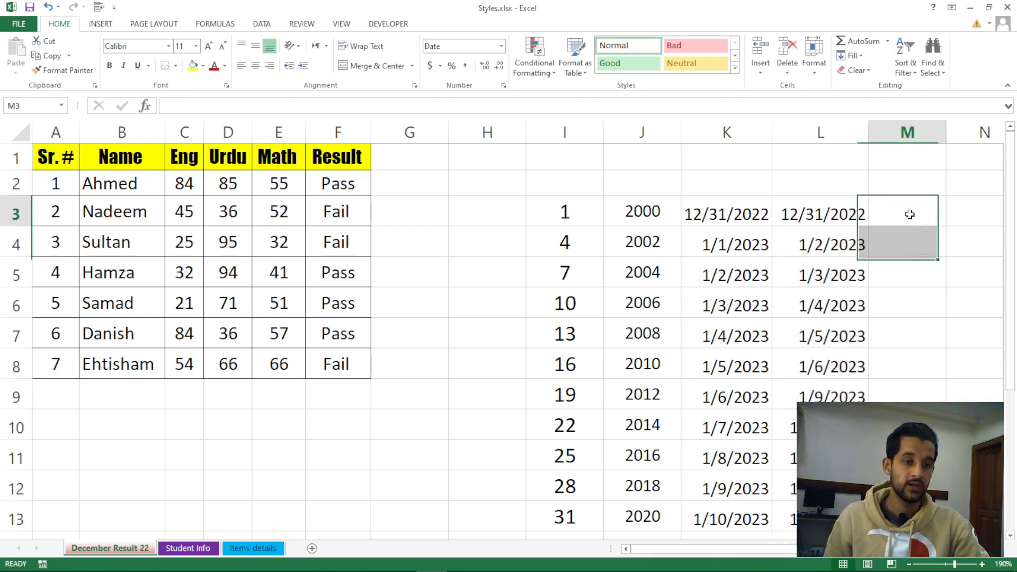
click(841, 215)
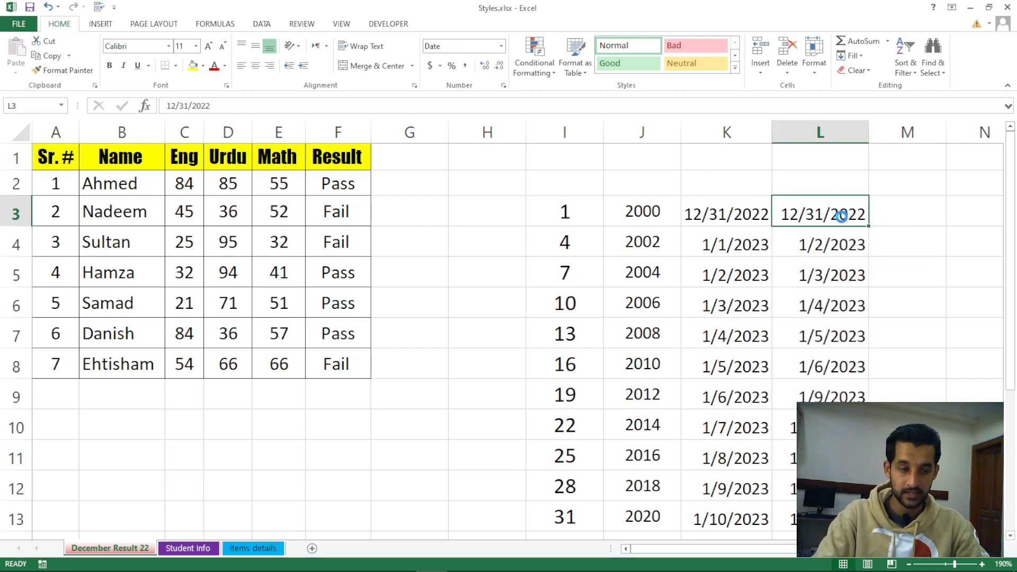
key(ctrl+c)
click(881, 218)
key(ctrl+v)
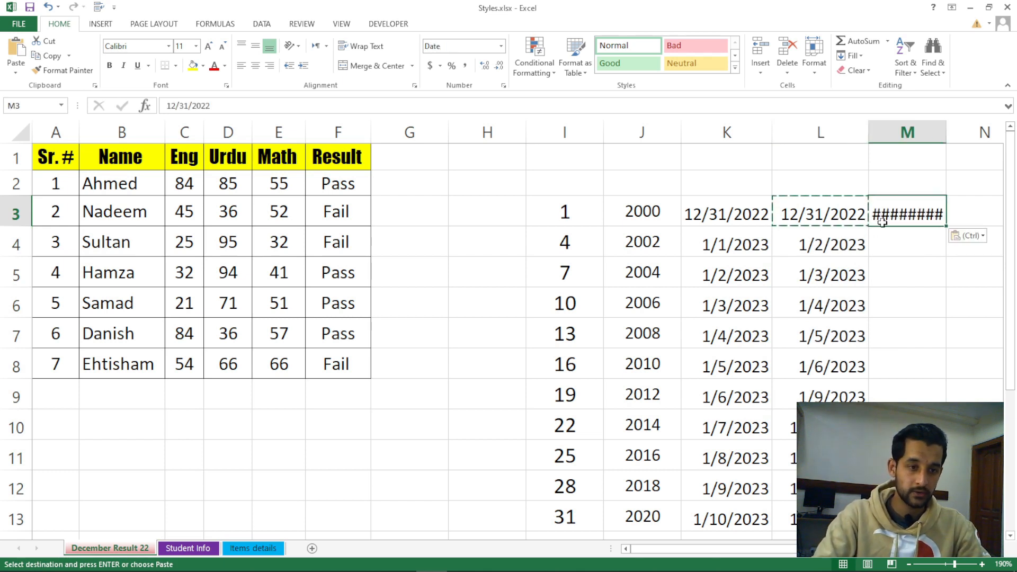
key(Escape)
click(916, 245)
drag(946, 130, 961, 129)
click(936, 211)
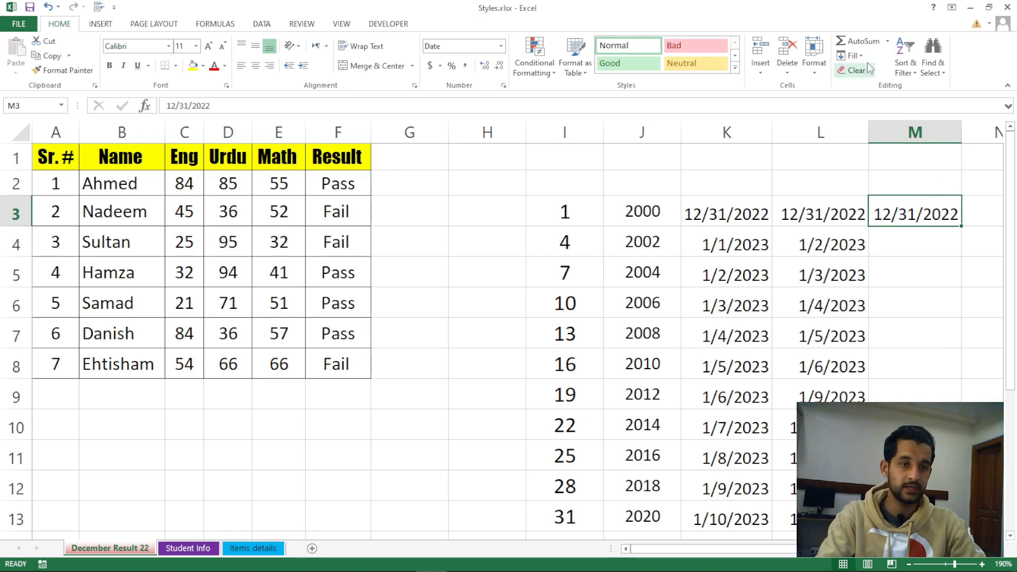
click(853, 56)
click(867, 139)
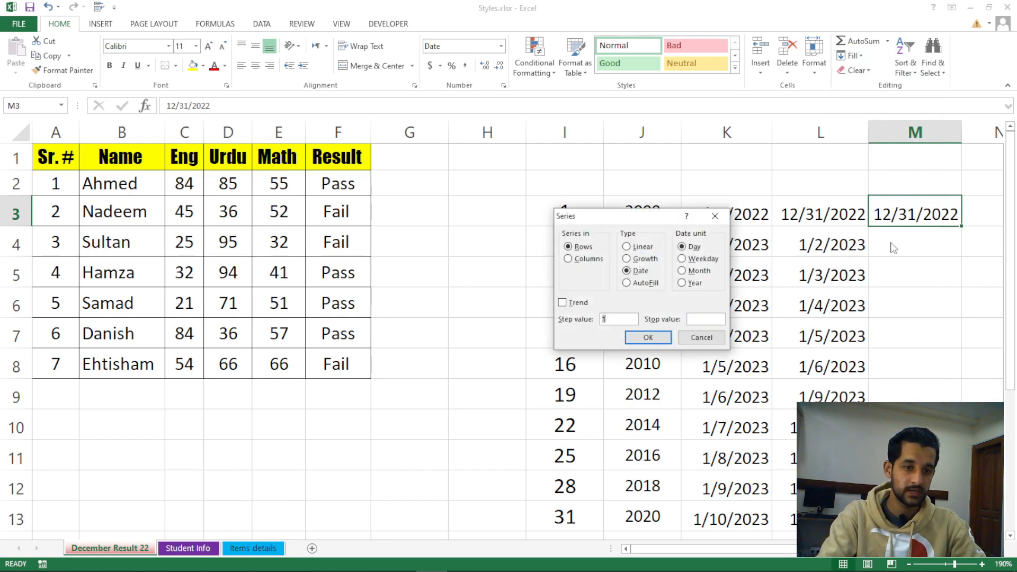
click(715, 216)
- Fill a date series by month with step value 1 down the range M3:M13, and undo that fill
drag(911, 216, 913, 524)
click(851, 56)
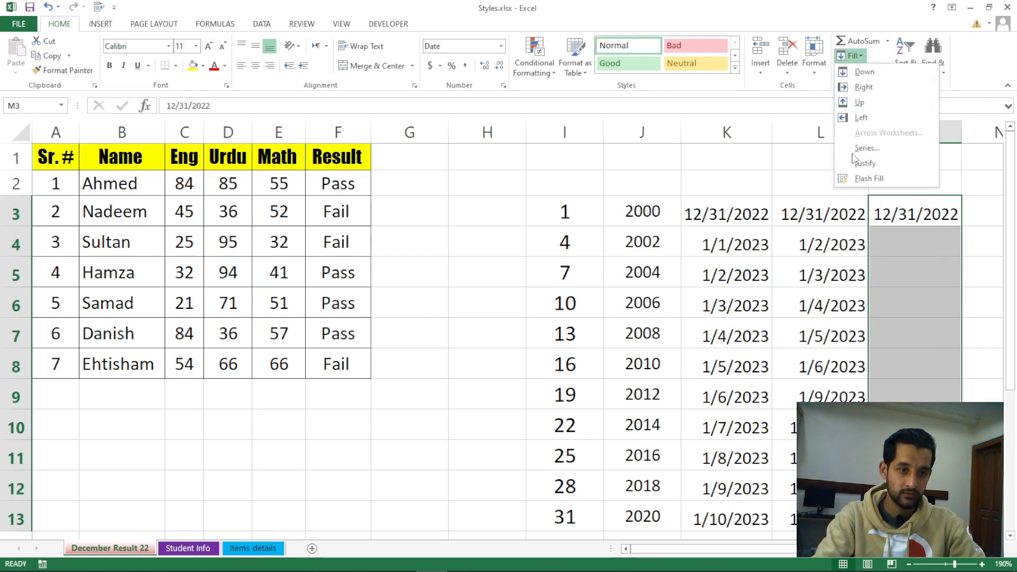
click(861, 149)
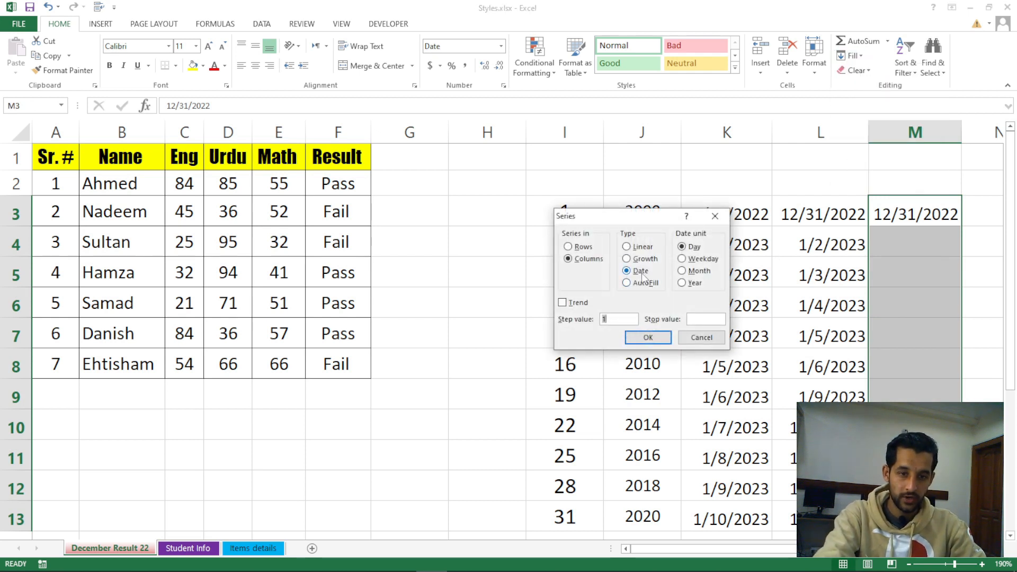
click(700, 271)
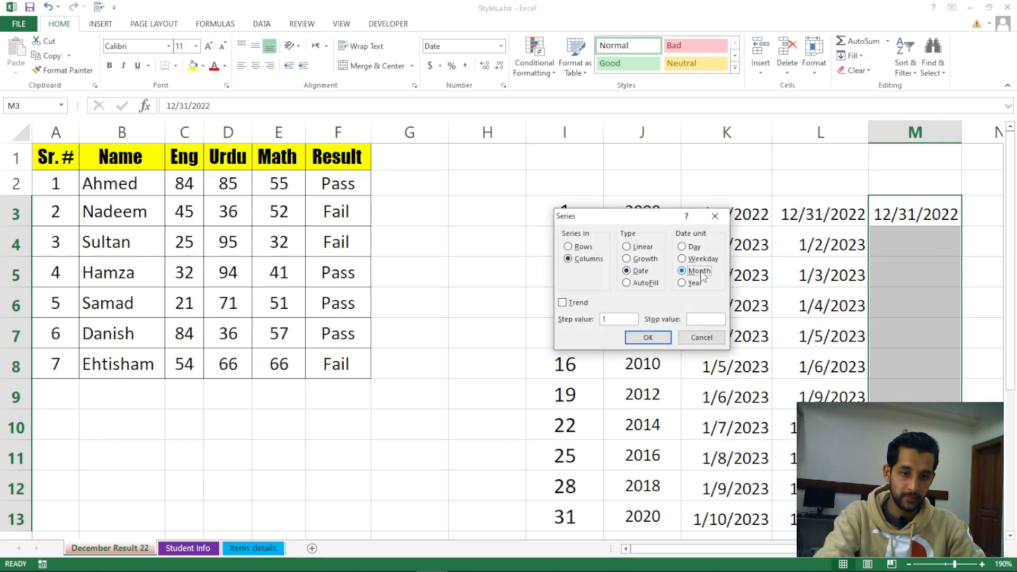
click(657, 341)
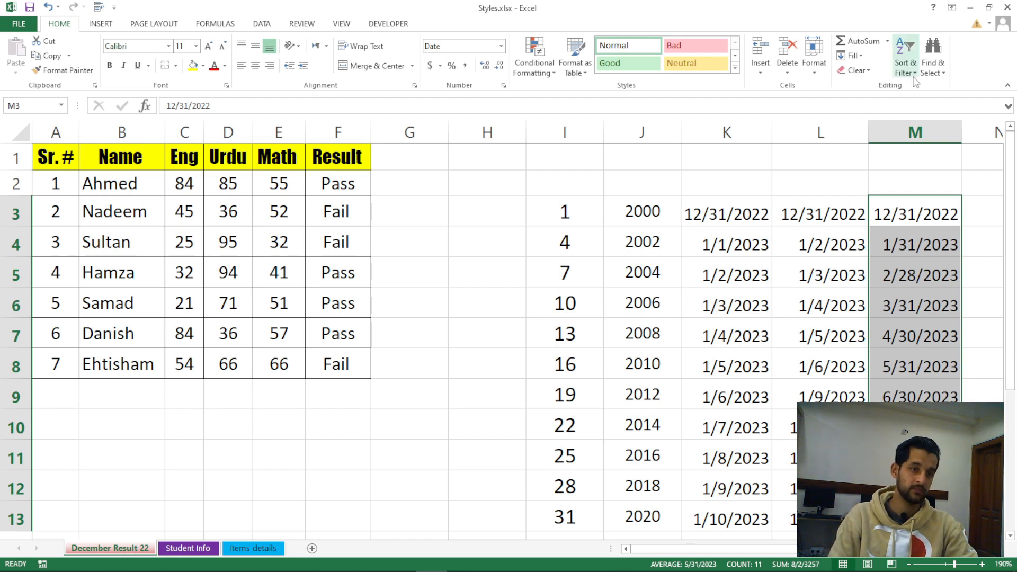
key(ctrl+z)
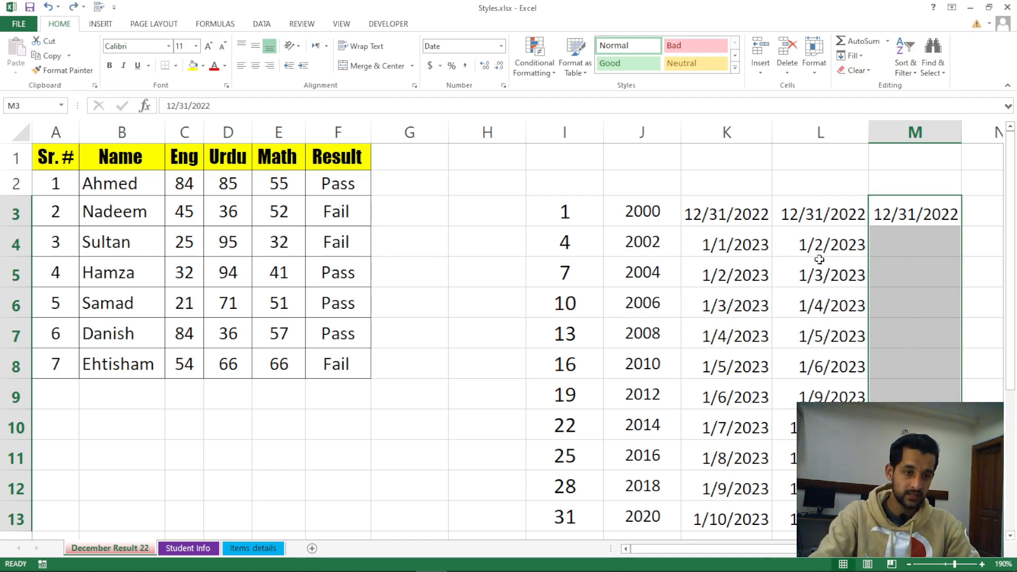
- Fill a date series by year with step value 1 down the range M3:M13
click(860, 56)
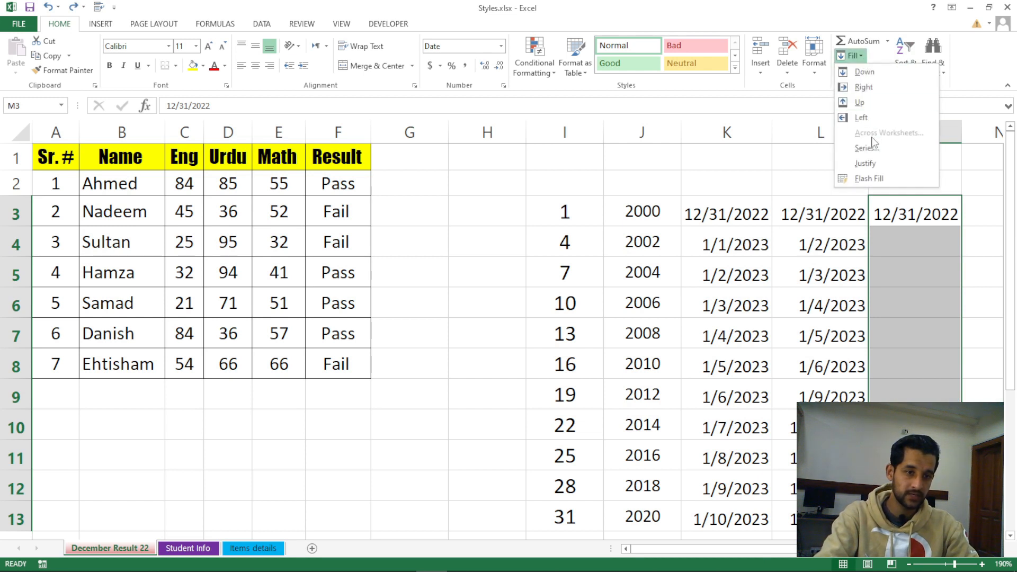
click(873, 149)
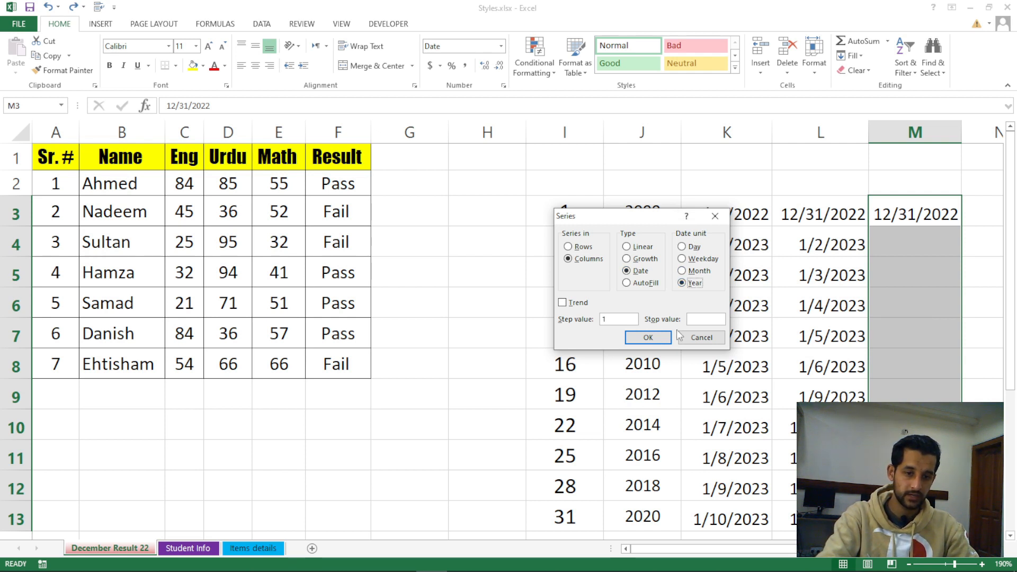
click(657, 337)
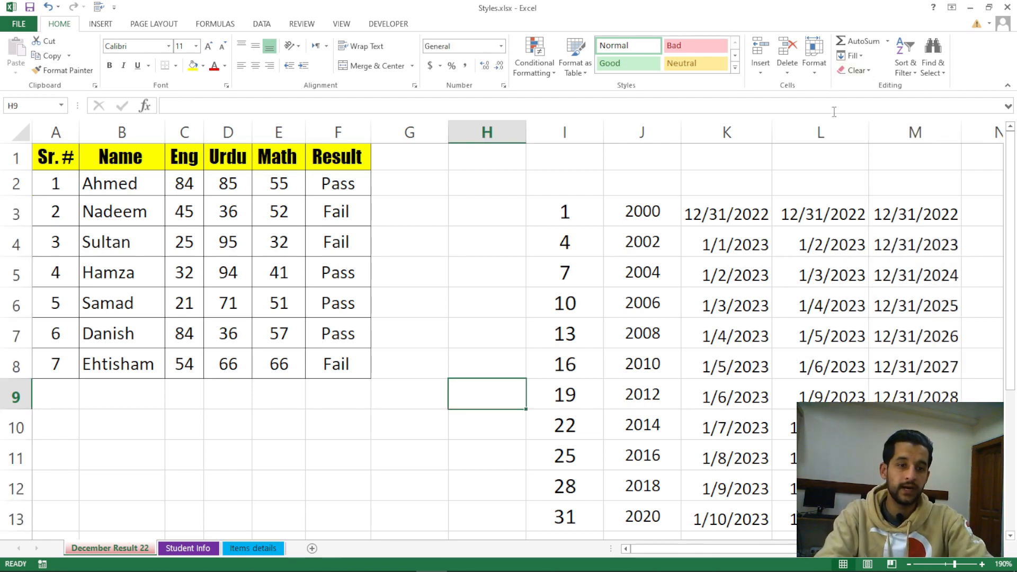
- Enter the number 1 in cell H3 as the start value of a new series
click(860, 57)
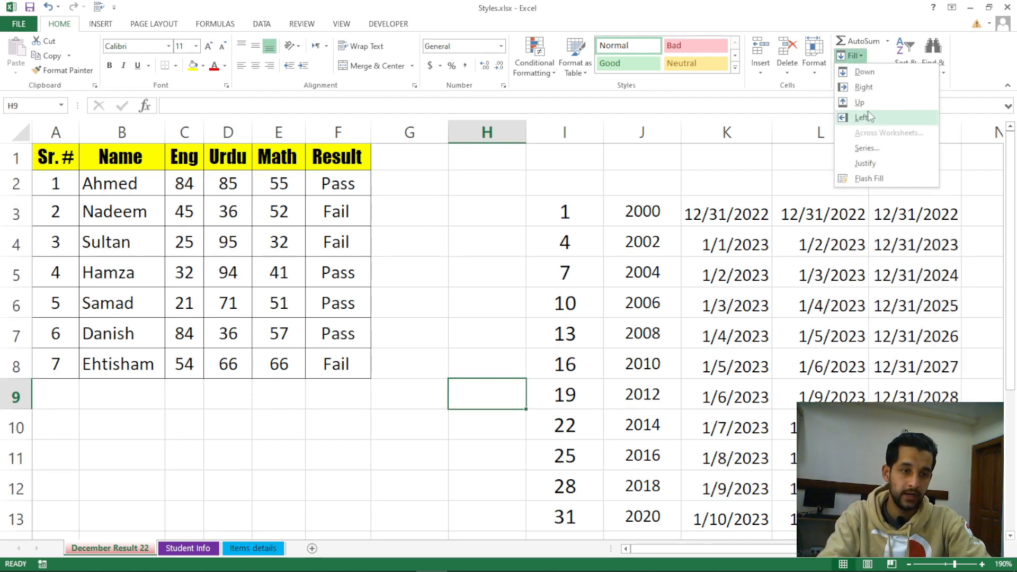
click(479, 201)
click(478, 201)
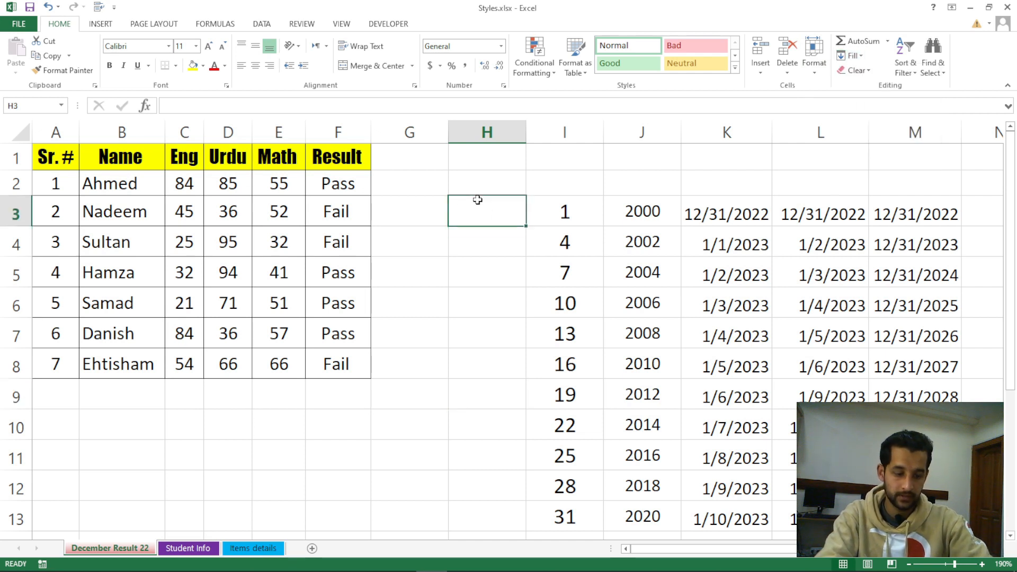
text(1)
click(481, 216)
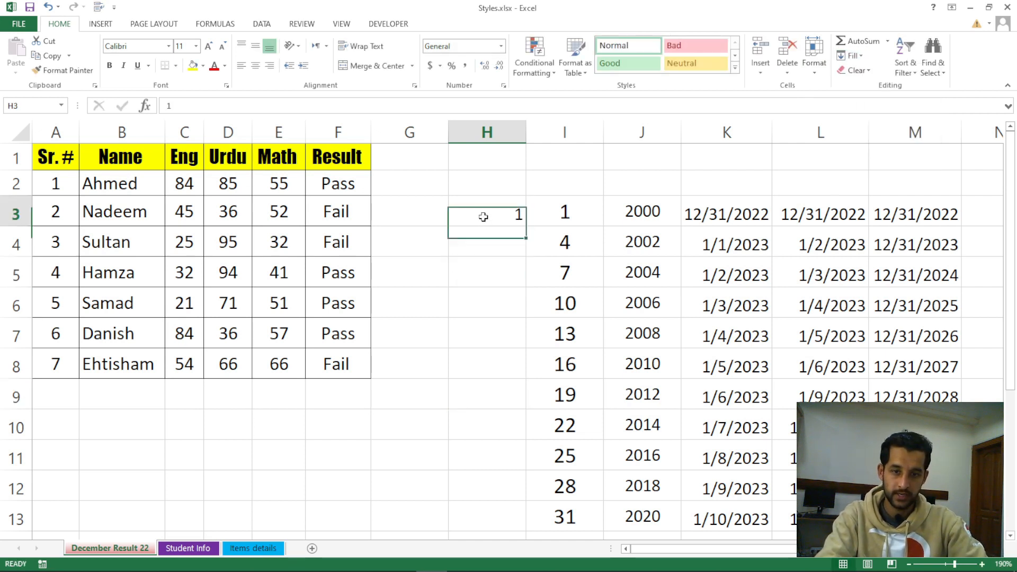
- Try filling the value of H3 down to H9 with the fill handle, and undo it
drag(525, 228, 522, 400)
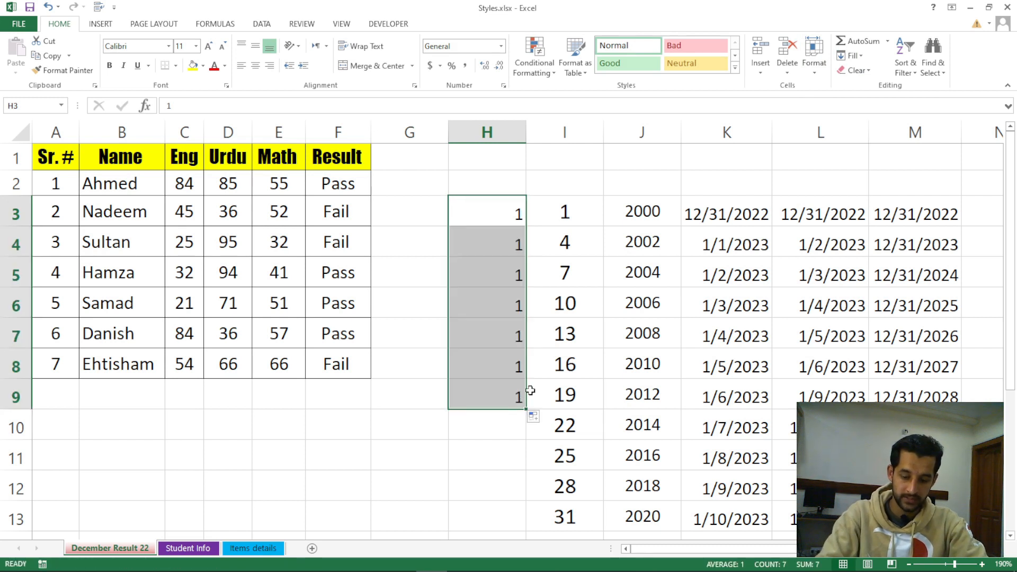
key(ctrl+z)
- Centre the number in cell H3 both horizontally and vertically
click(255, 65)
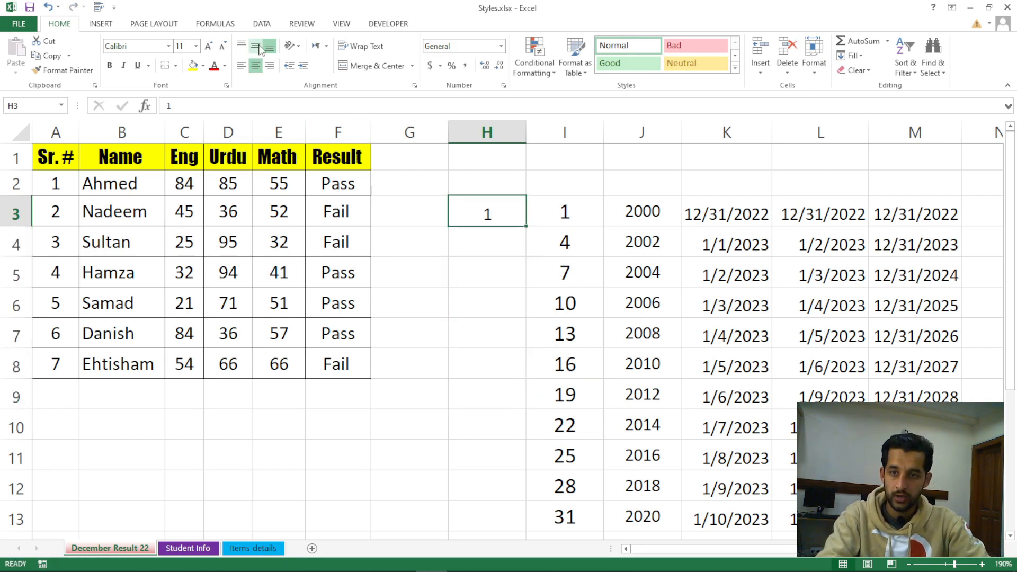
click(260, 51)
click(849, 55)
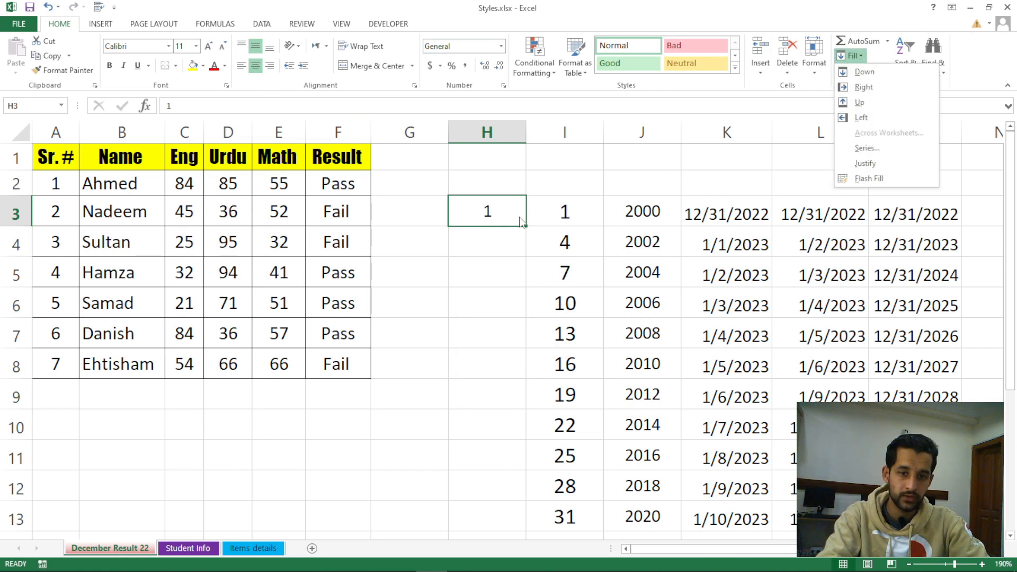
click(502, 221)
- Fill a growth series in columns with step value 2 down the range H3:H13
drag(493, 219, 493, 379)
drag(493, 506, 497, 506)
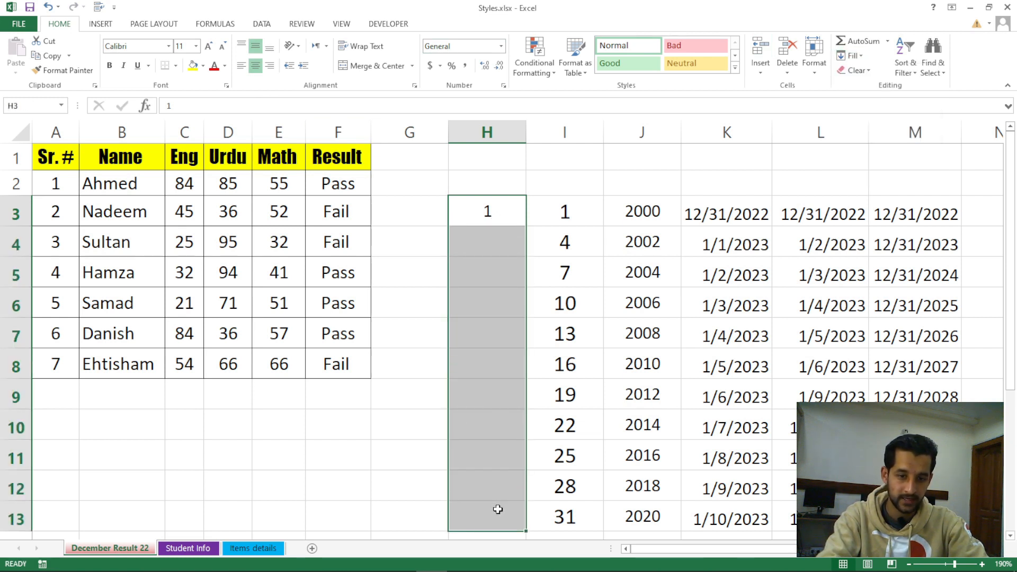
click(851, 55)
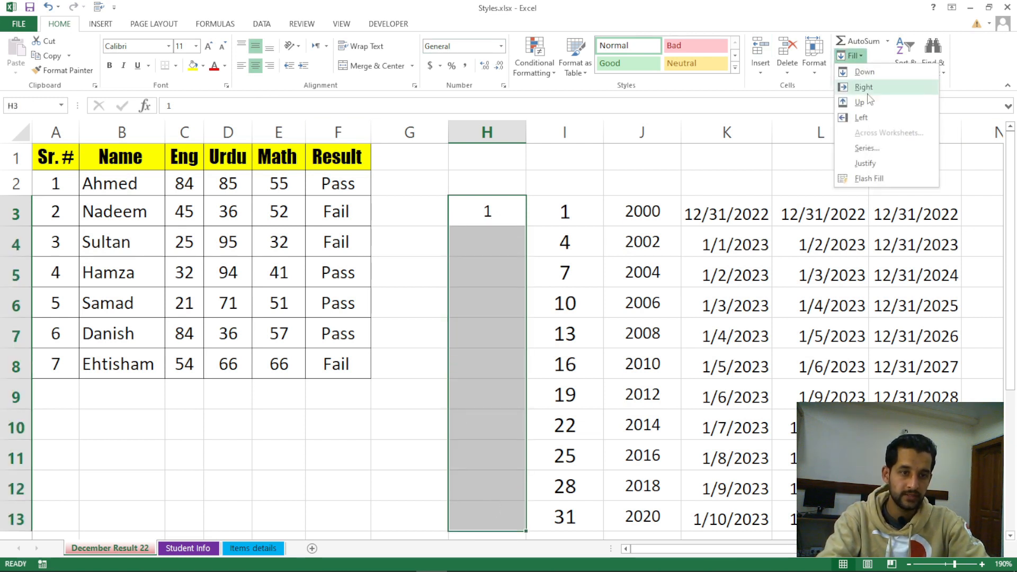
click(867, 148)
drag(648, 222, 724, 119)
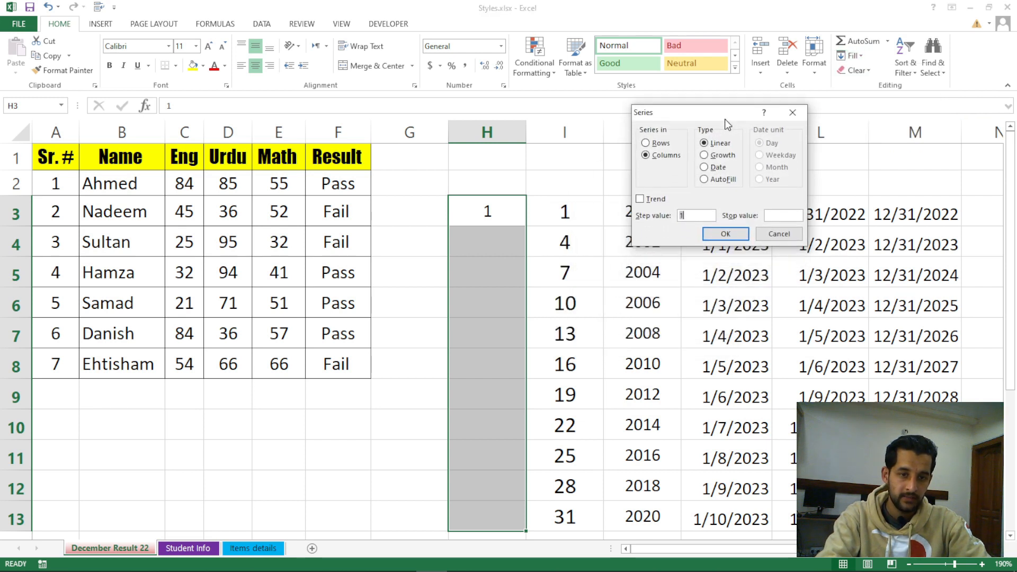
click(720, 157)
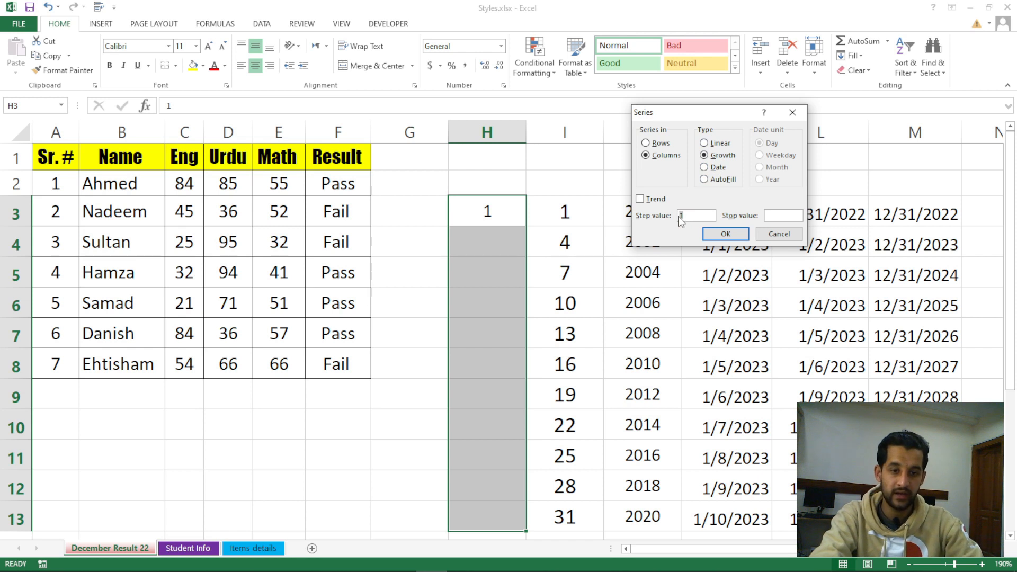
click(723, 233)
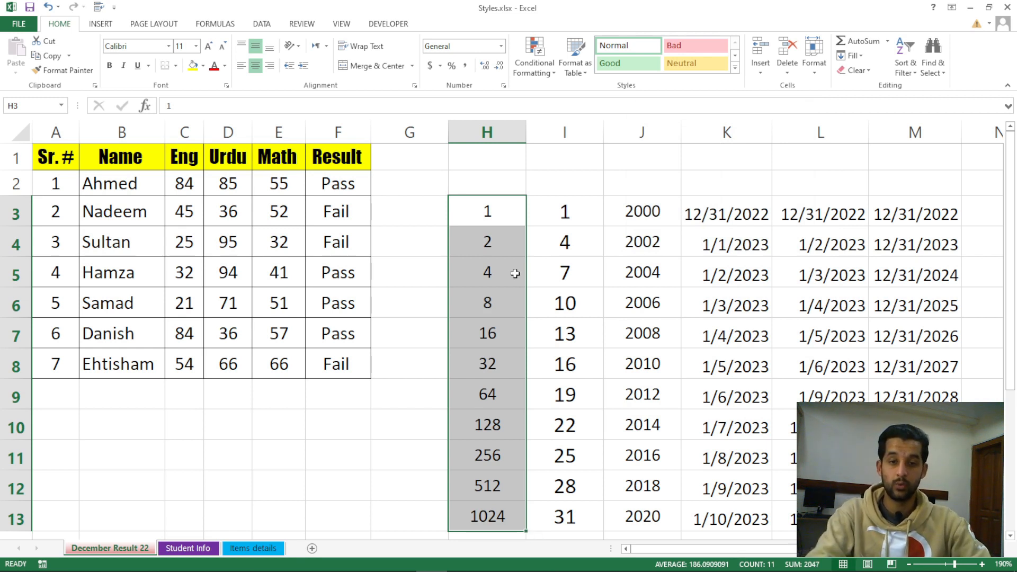
- Examine the growth series values in column H one by one from H4 to H8
click(486, 244)
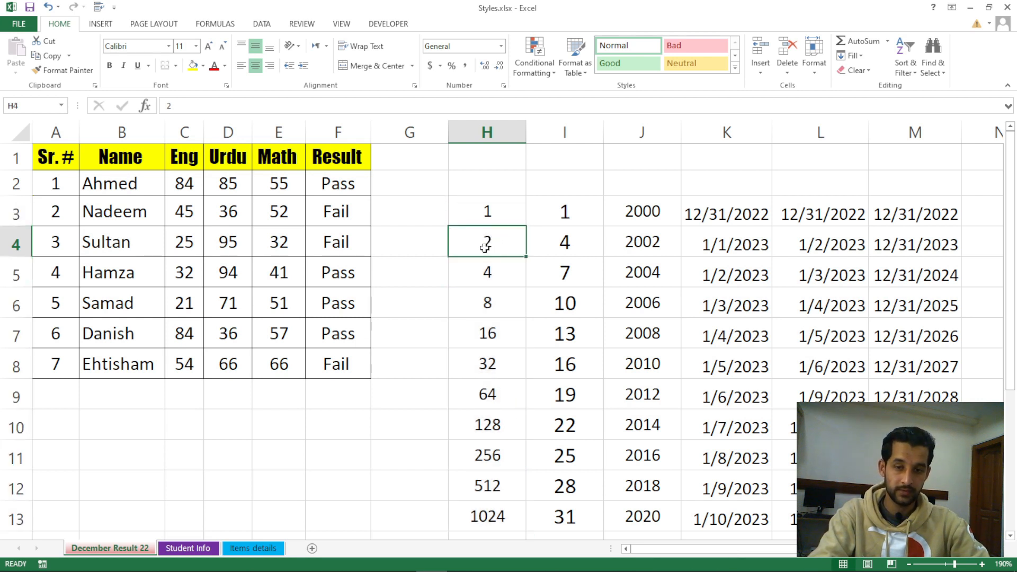
click(488, 272)
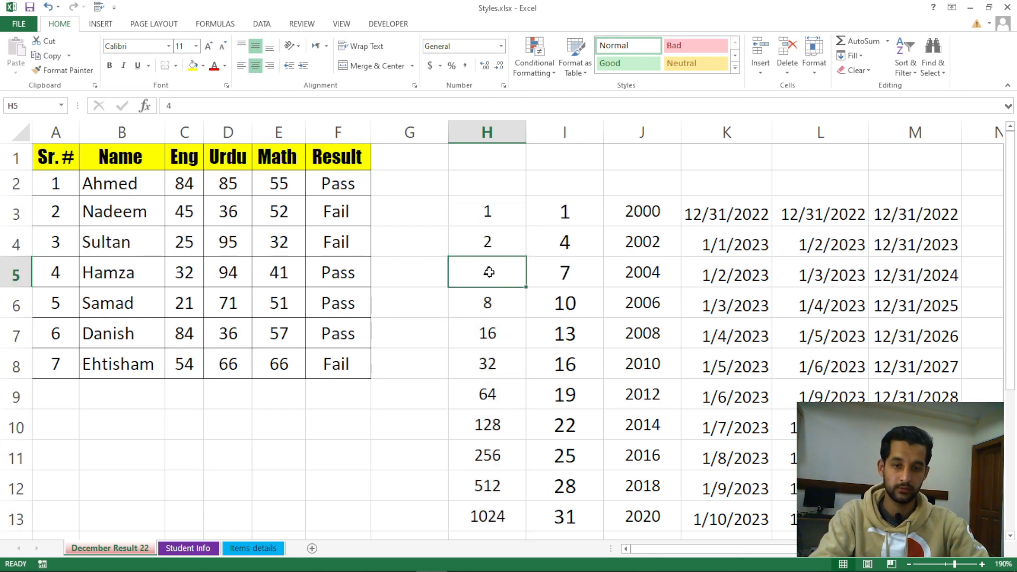
click(488, 303)
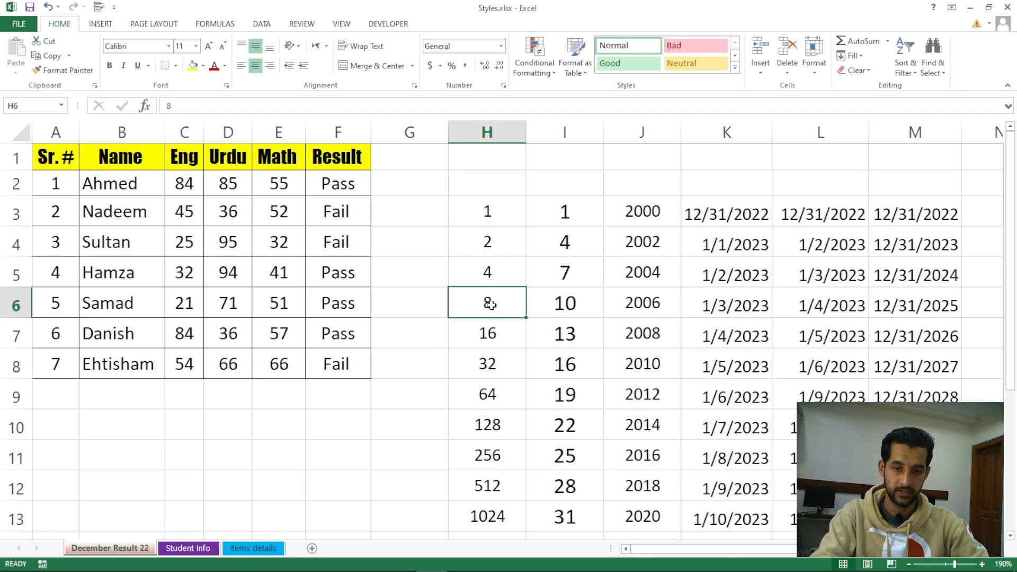
click(497, 327)
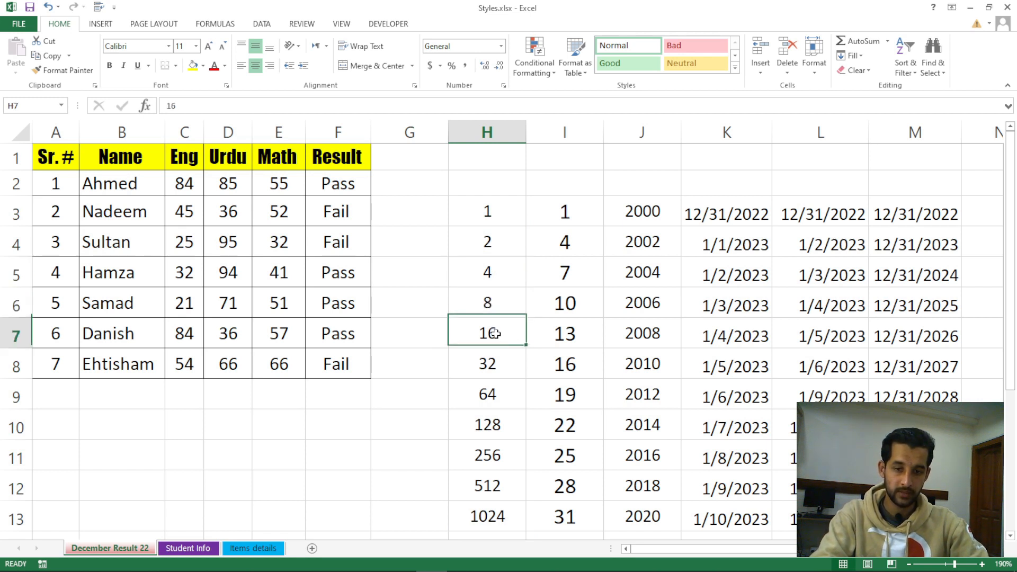
click(505, 360)
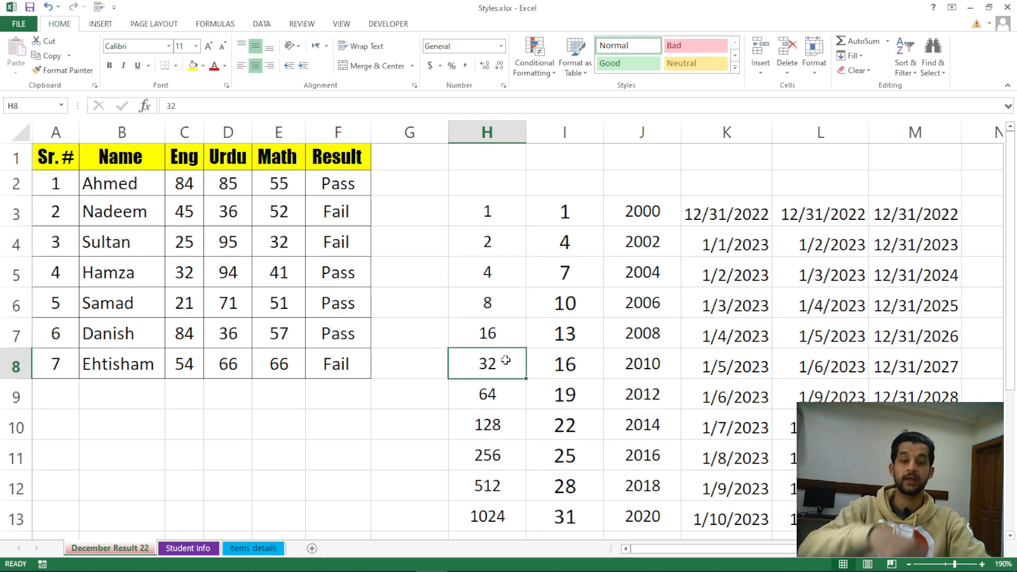
- Enter the number 2 in cell G3 as the start value of another series
click(434, 216)
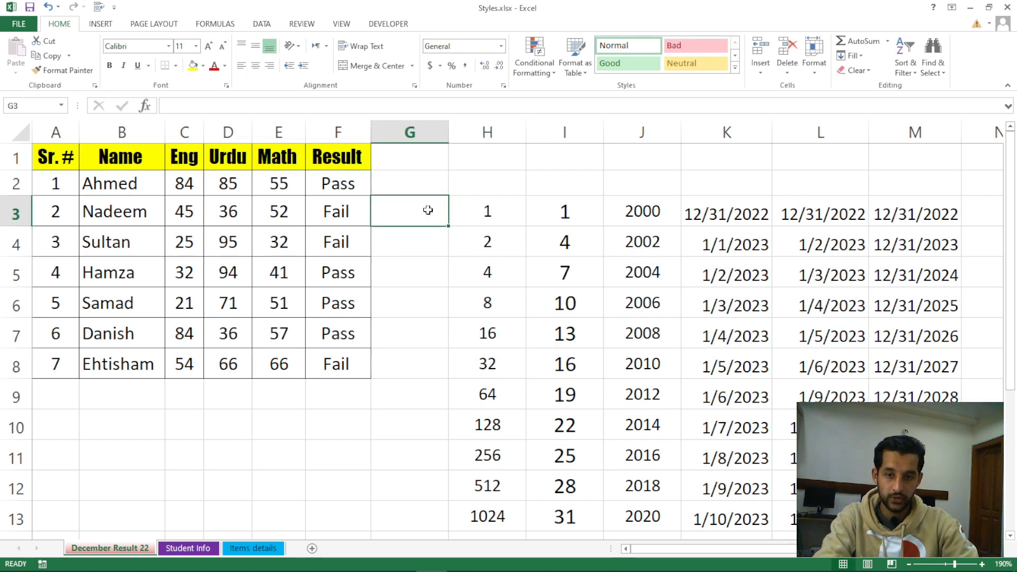
text(2)
key(Return)
key(Down)
key(Down)
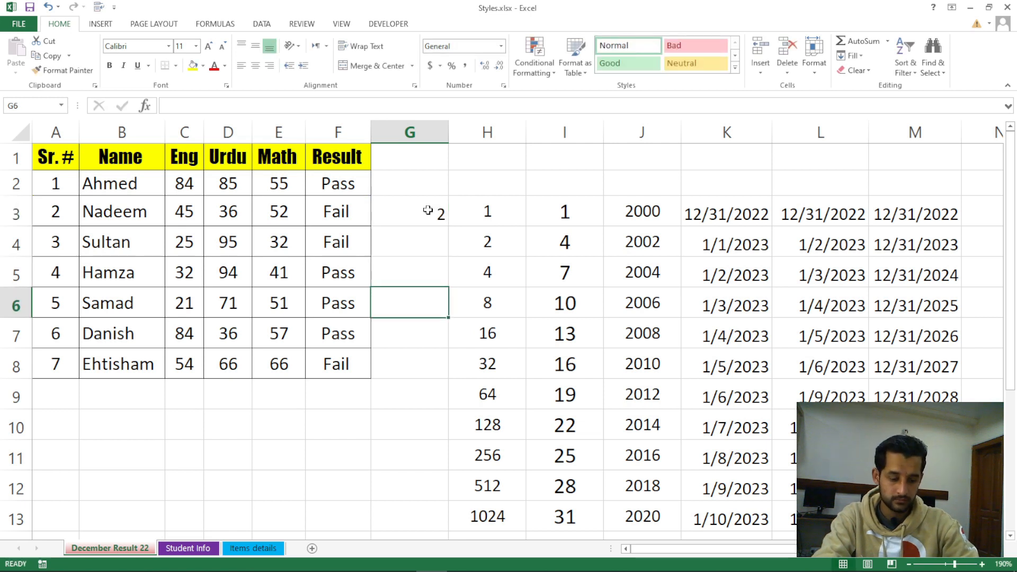
- Set the start value in cell G3 to 5
key(Up)
key(Up)
key(Up)
text(5)
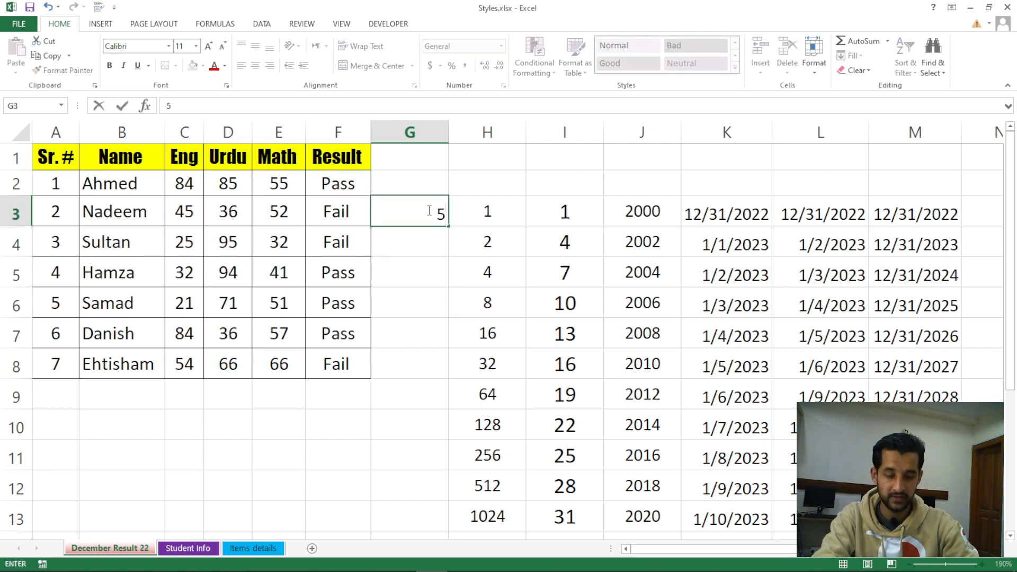
key(Return)
- Enter 148 in cell G13 as the end value of the column G series
key(Down)
key(Down)
key(Down)
key(Down)
key(Down)
key(Down)
key(Down)
key(Down)
key(Down)
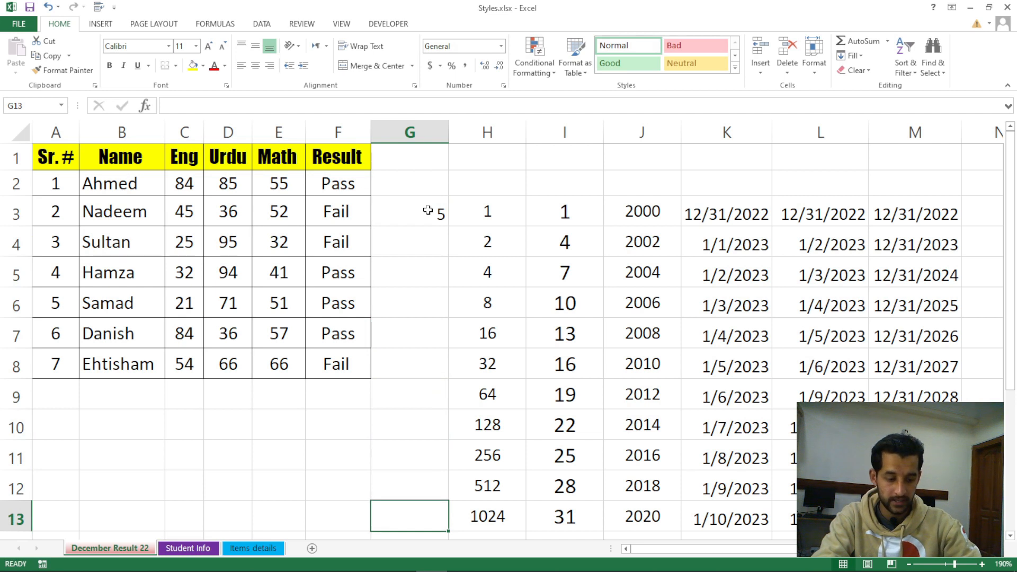
text(145)
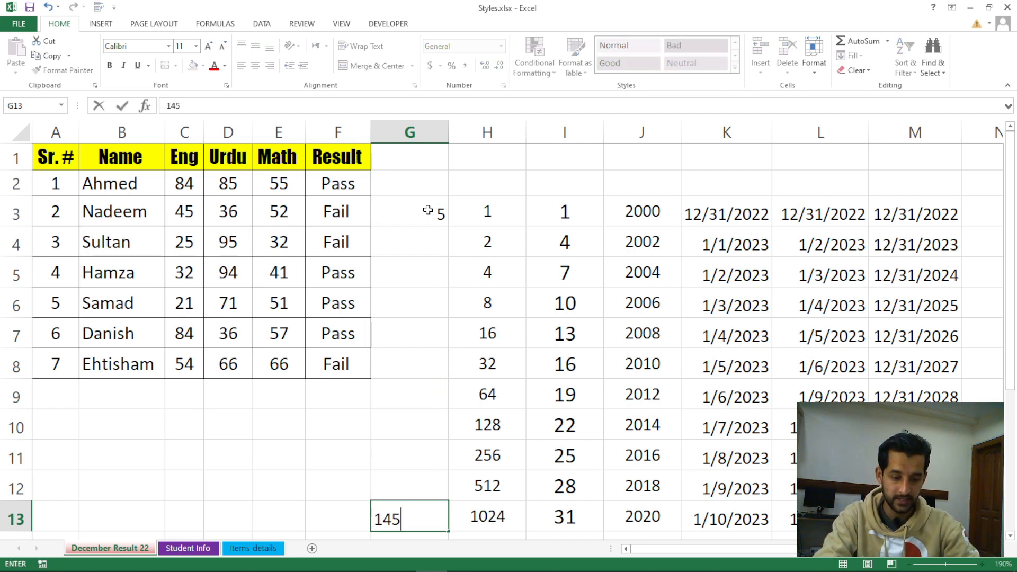
text(8)
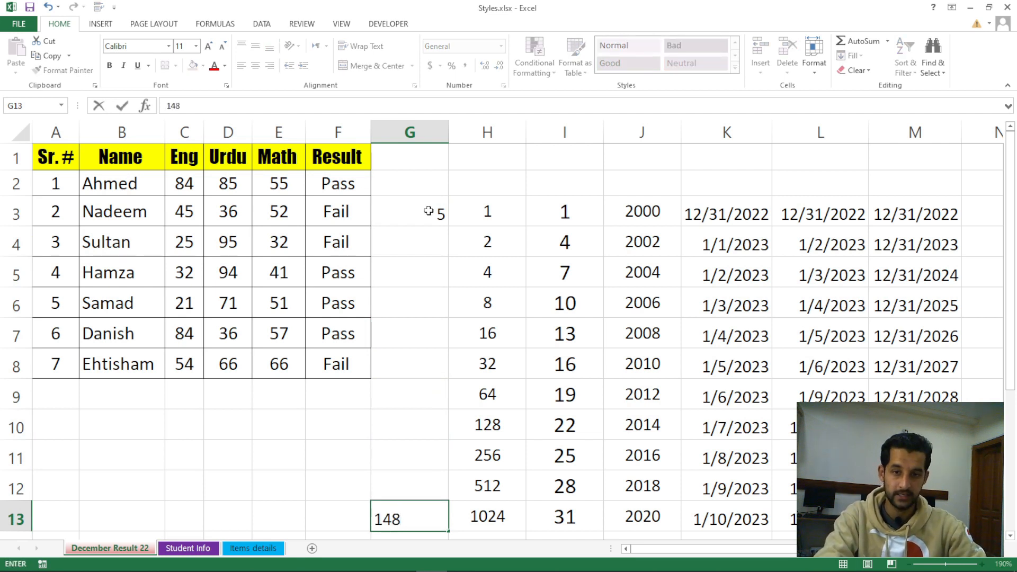
click(428, 212)
click(419, 394)
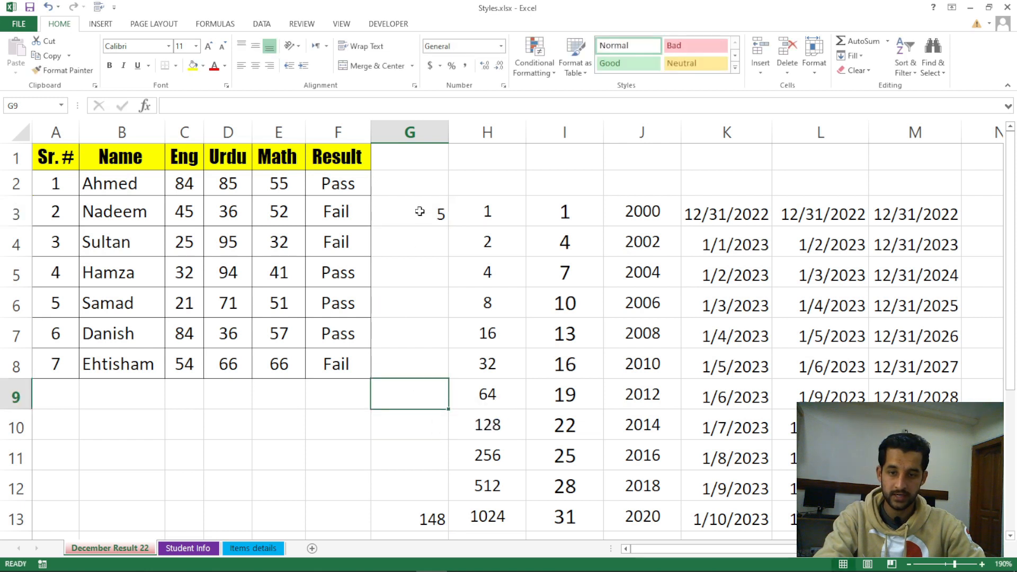
- Centre the range G3:G13 both horizontally and vertically
drag(419, 212, 431, 516)
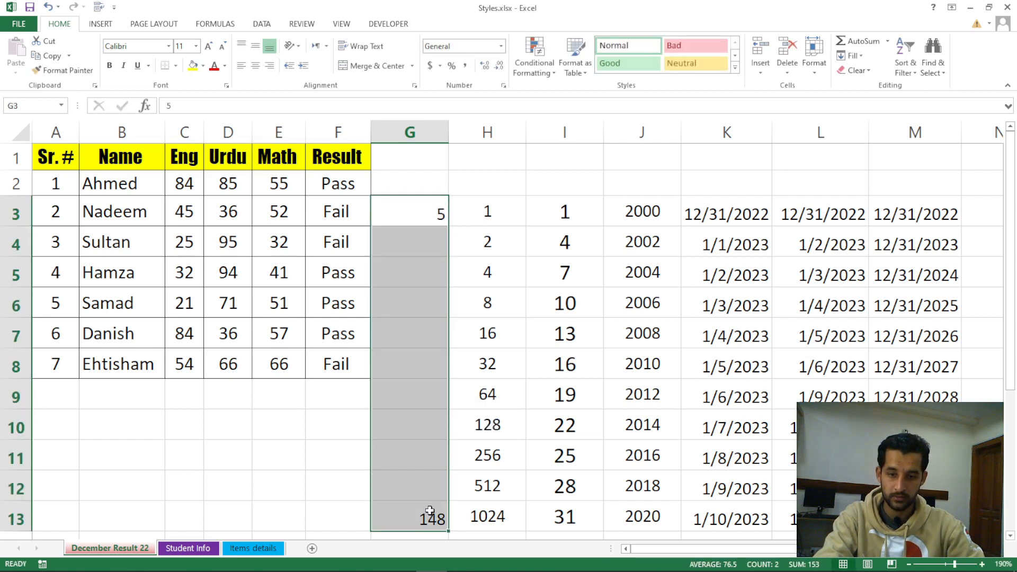
click(255, 66)
click(255, 47)
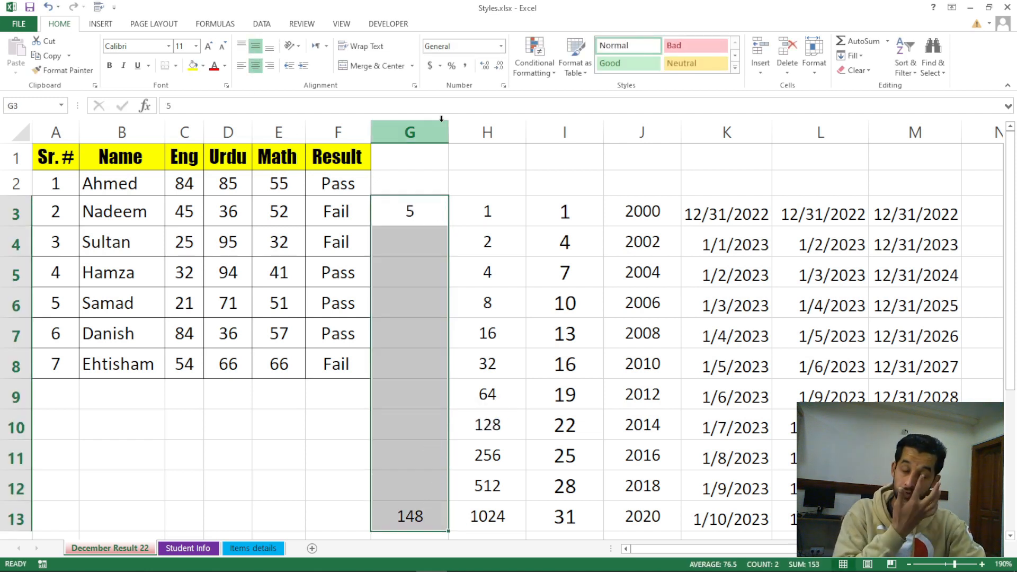
- Fill the range G3:G13 with a linear series in columns, using the Trend option between the start and end values
double_click(410, 215)
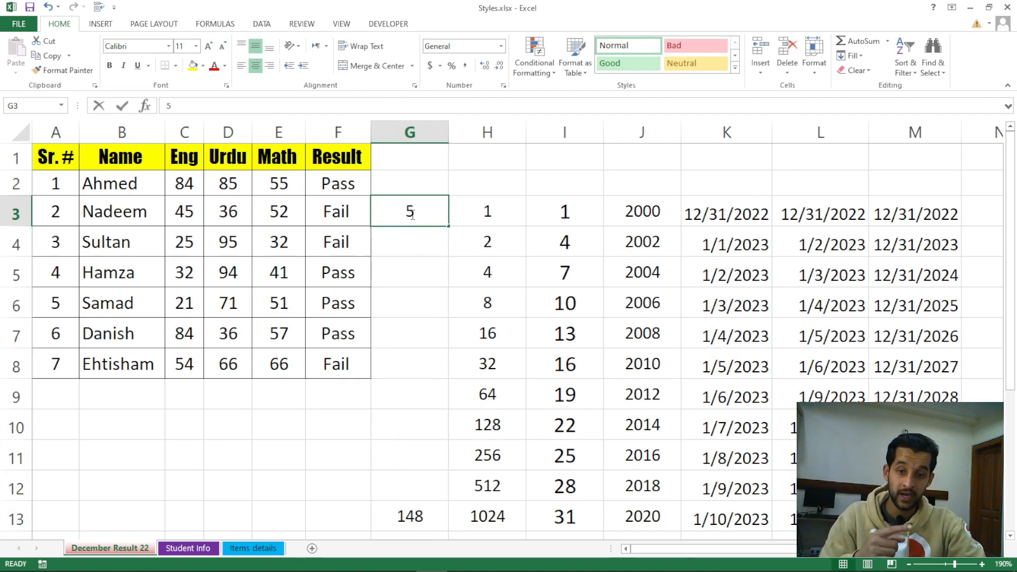
drag(409, 215, 430, 314)
drag(411, 209, 427, 504)
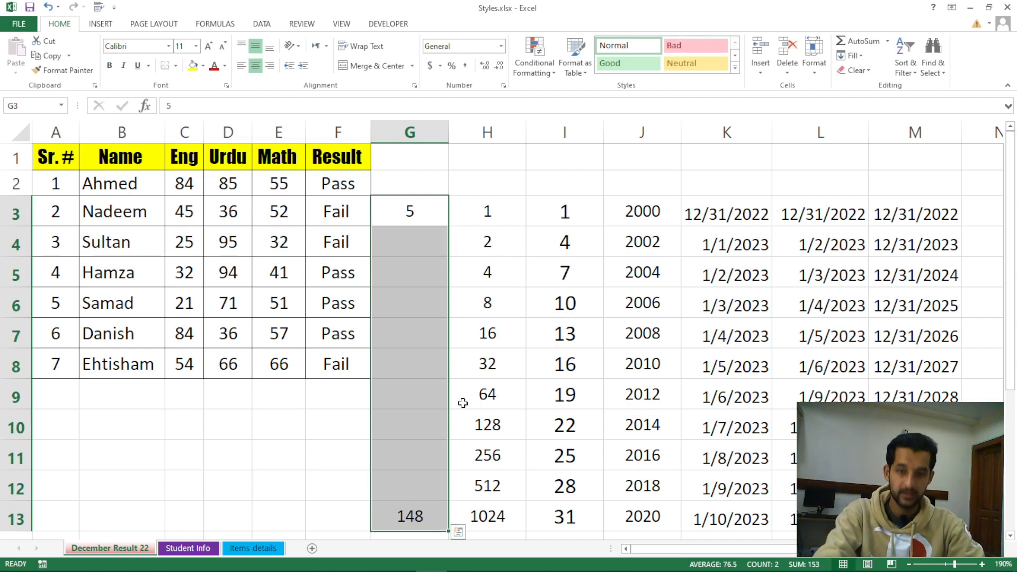
drag(413, 211, 408, 510)
click(413, 517)
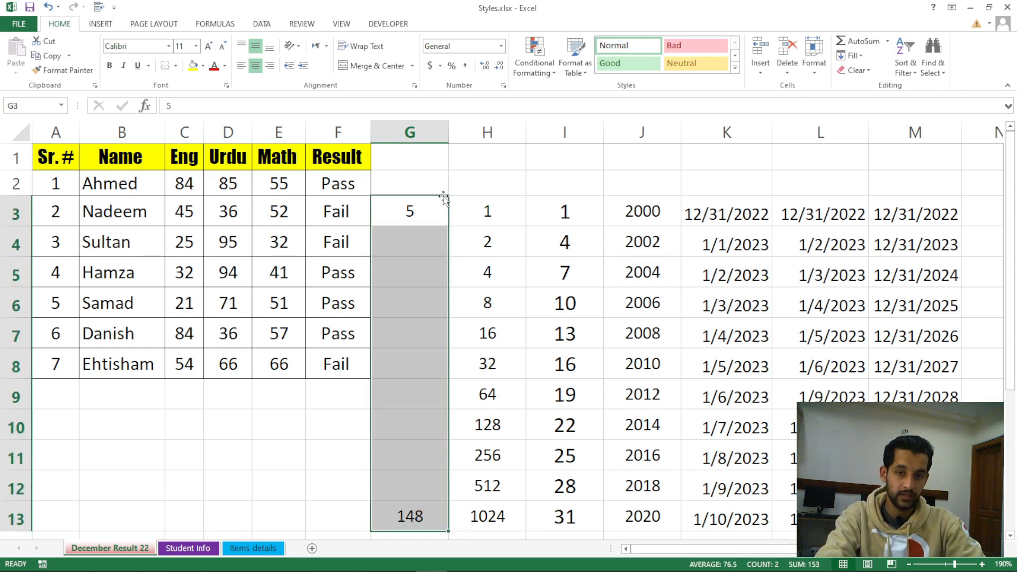
click(852, 55)
click(865, 154)
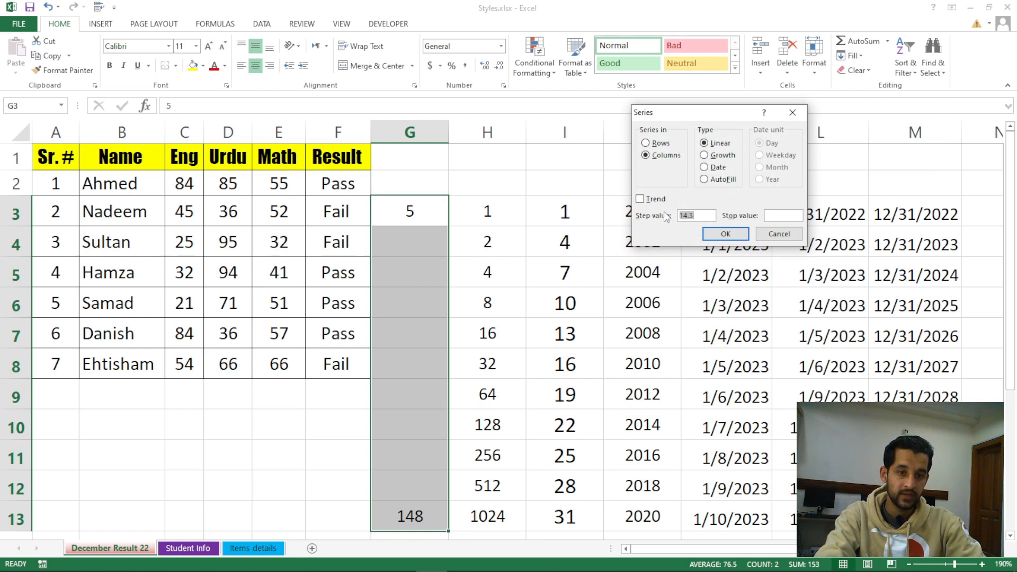
click(717, 144)
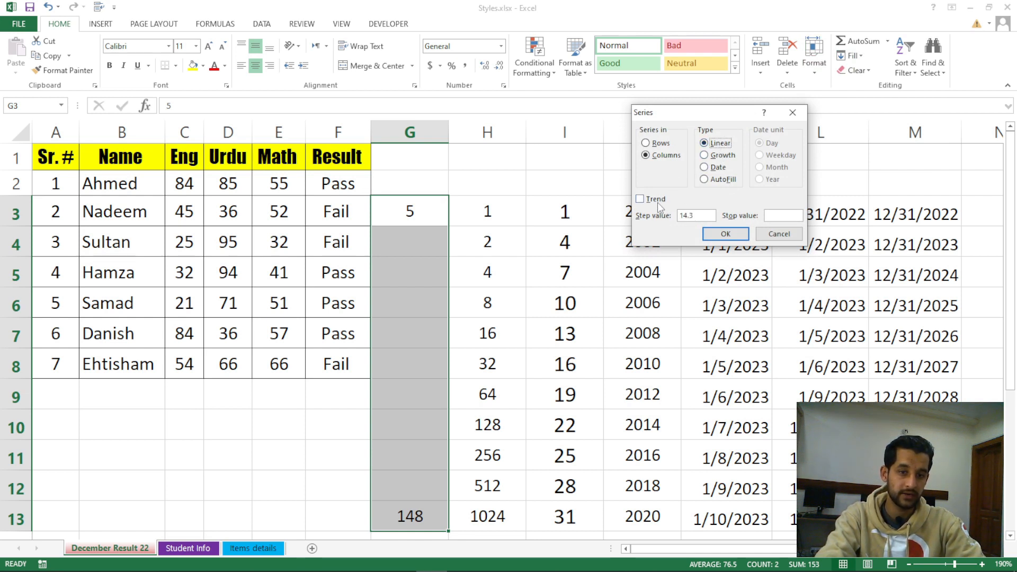
click(640, 199)
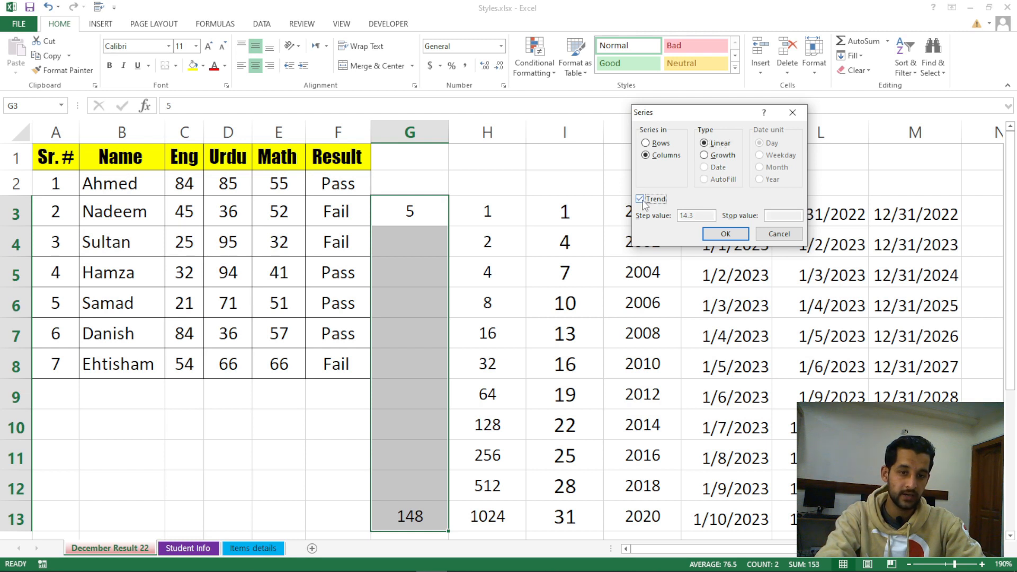
click(648, 203)
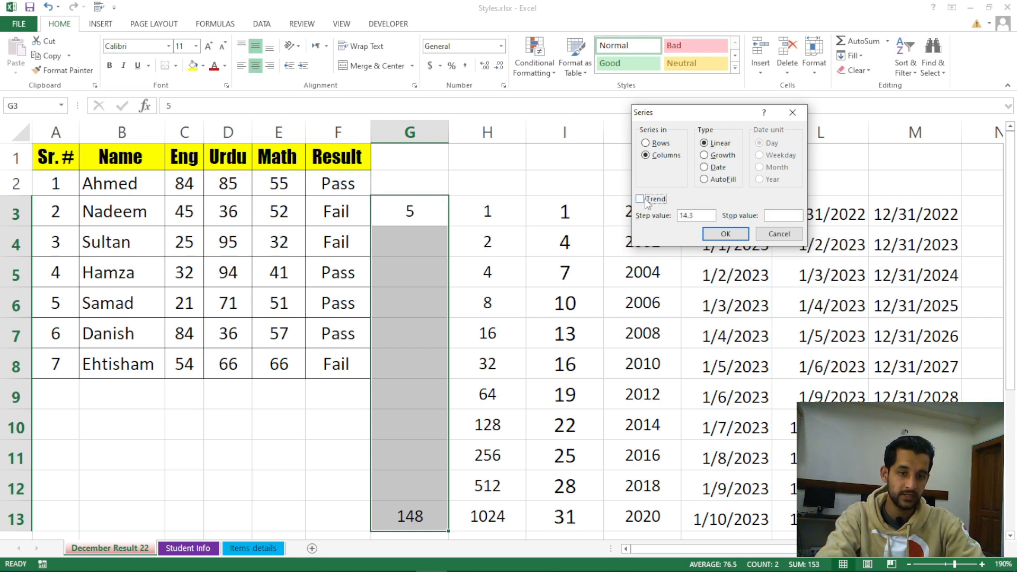
drag(697, 216, 679, 217)
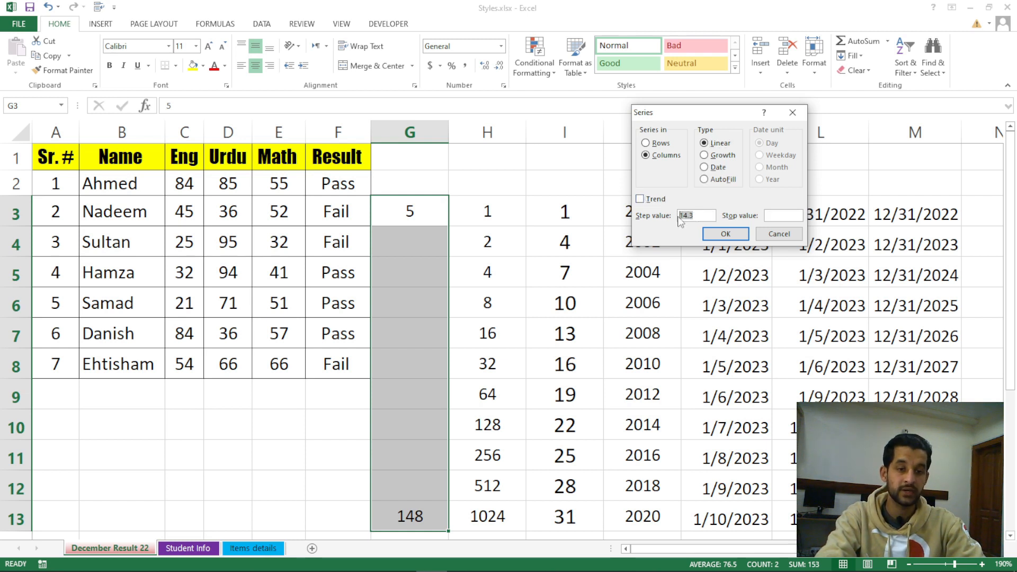
click(640, 200)
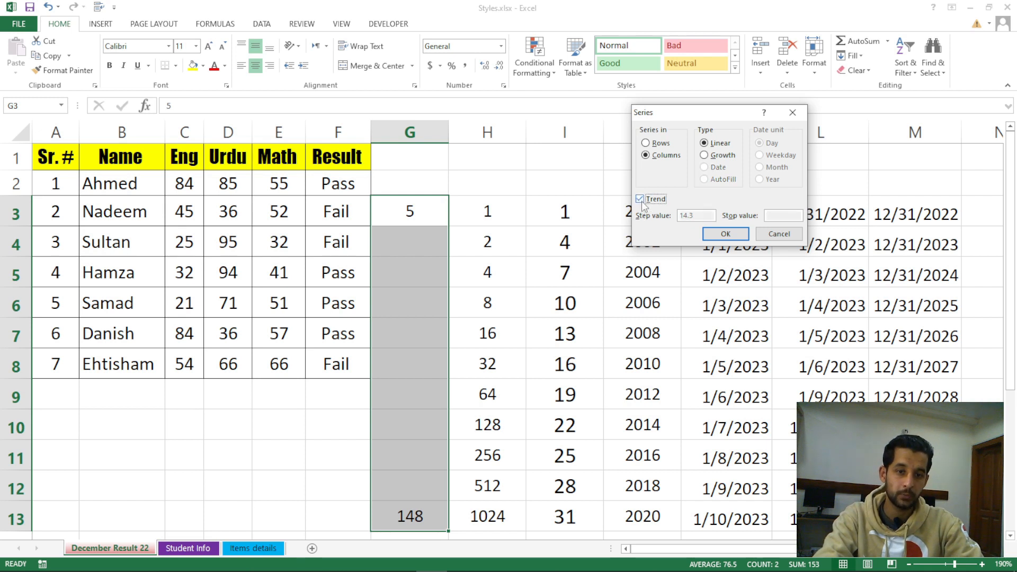
click(716, 234)
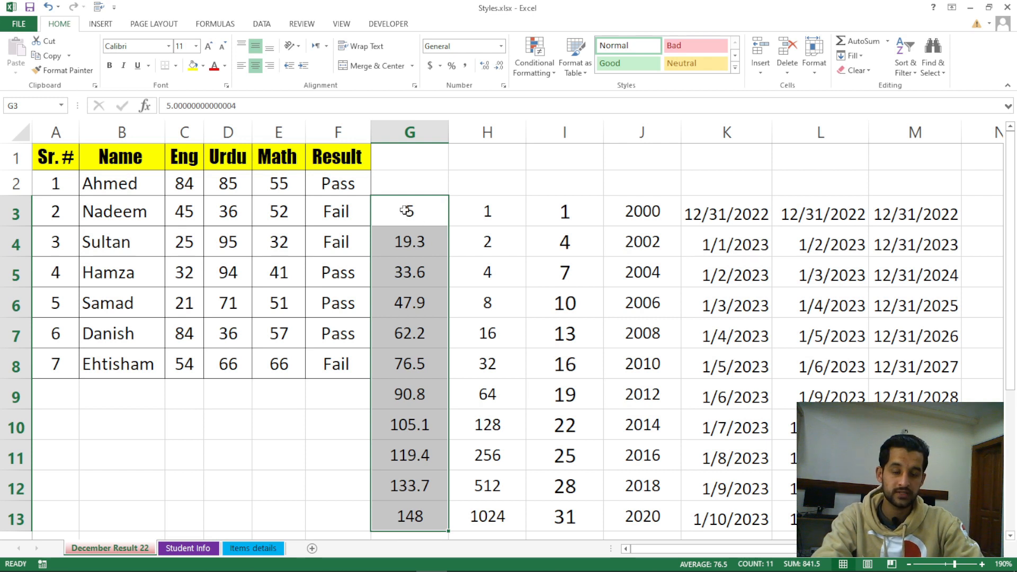
- Examine the trend values in column G, comparing the start and end cells with those in between
click(412, 243)
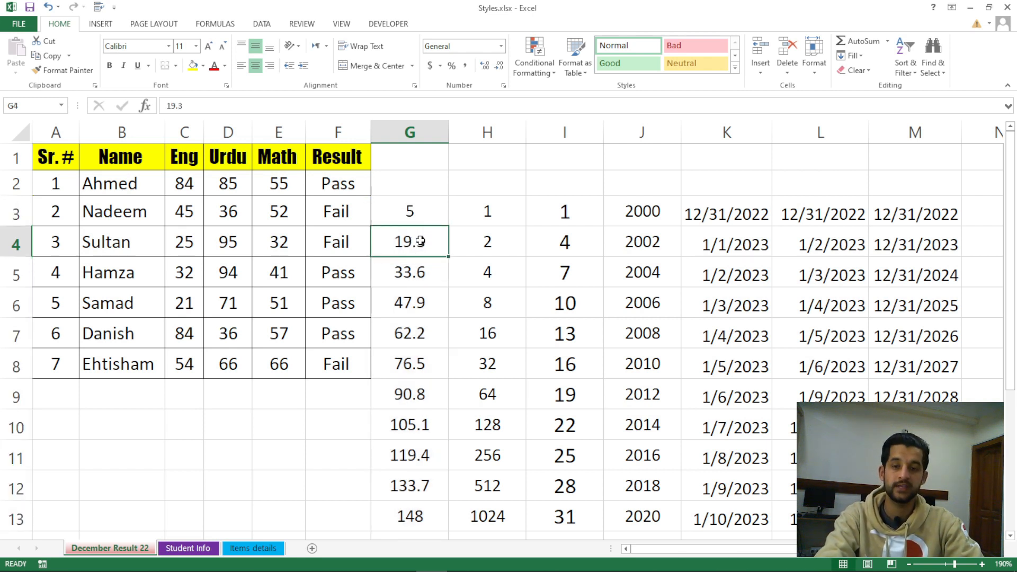
click(405, 273)
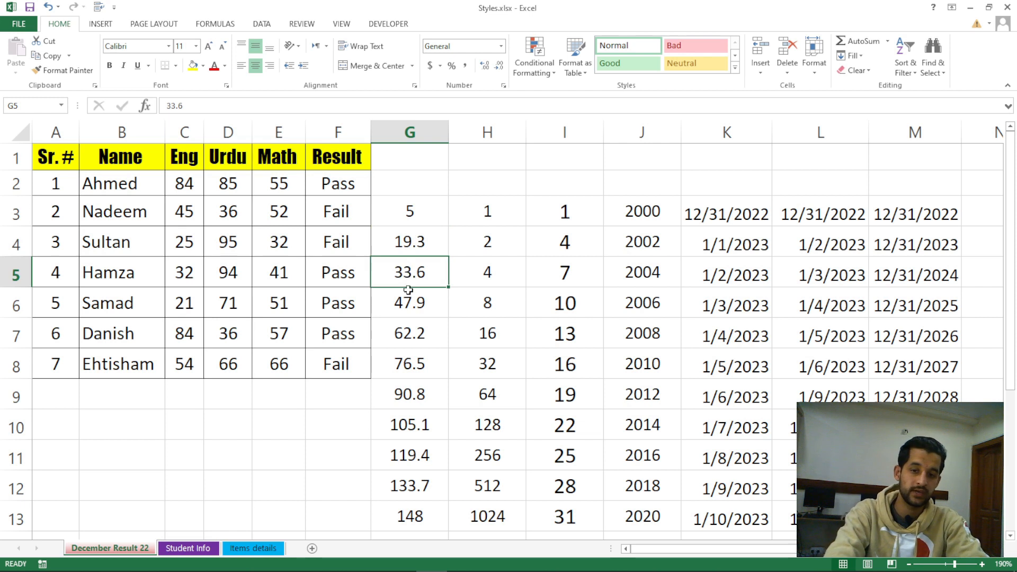
click(409, 307)
click(416, 218)
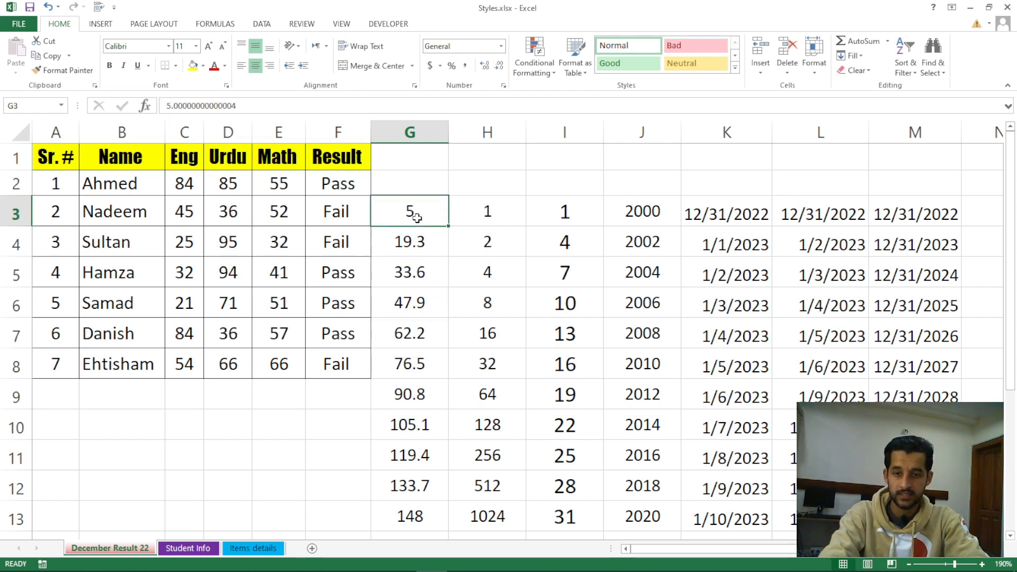
click(410, 512)
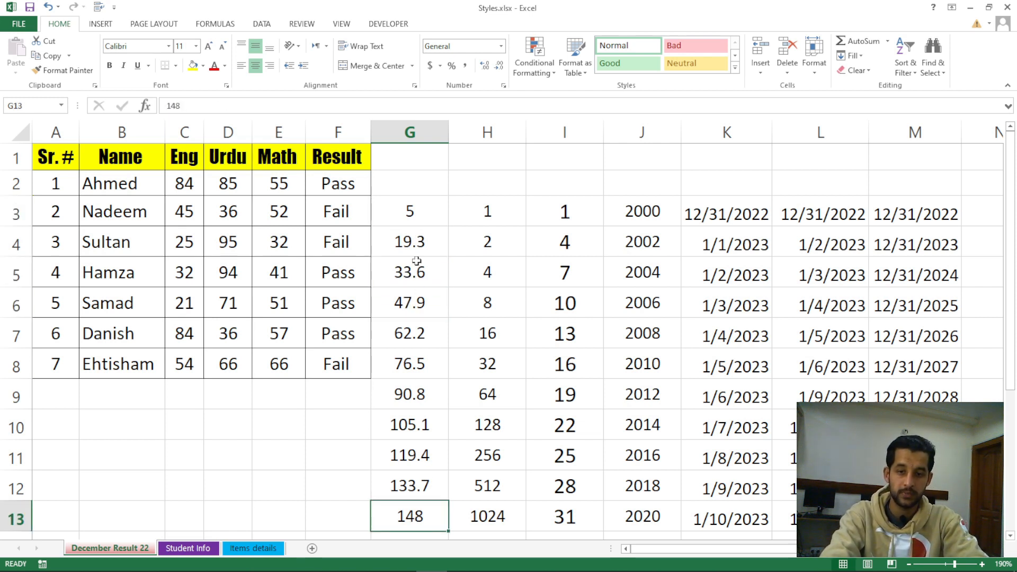
drag(418, 241, 416, 478)
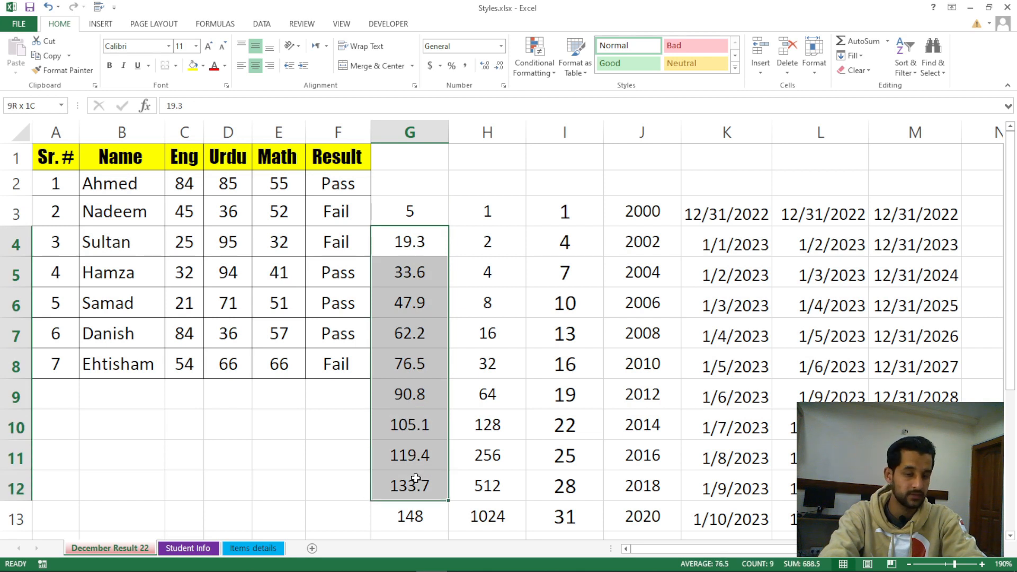
- Review the Series settings and the Fill commands, including Justify, with the block G3:M13 selected, without applying any
click(427, 218)
drag(444, 233, 921, 517)
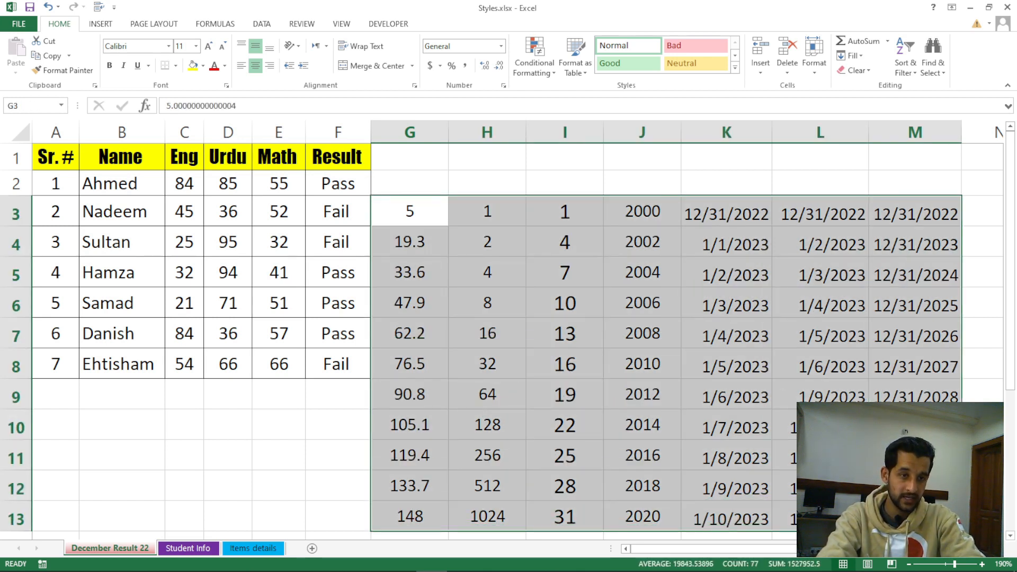
click(850, 55)
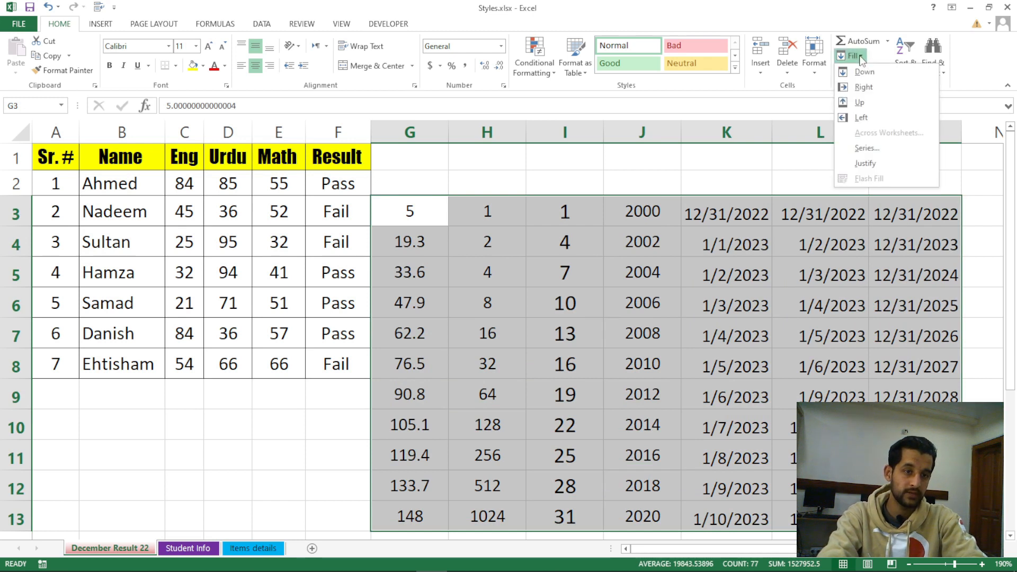
click(860, 152)
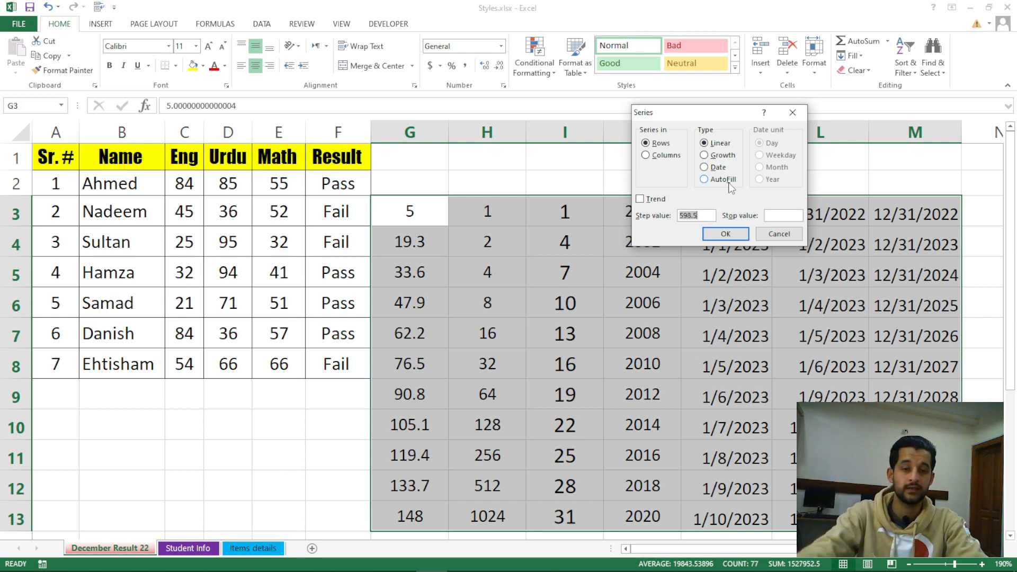
click(790, 113)
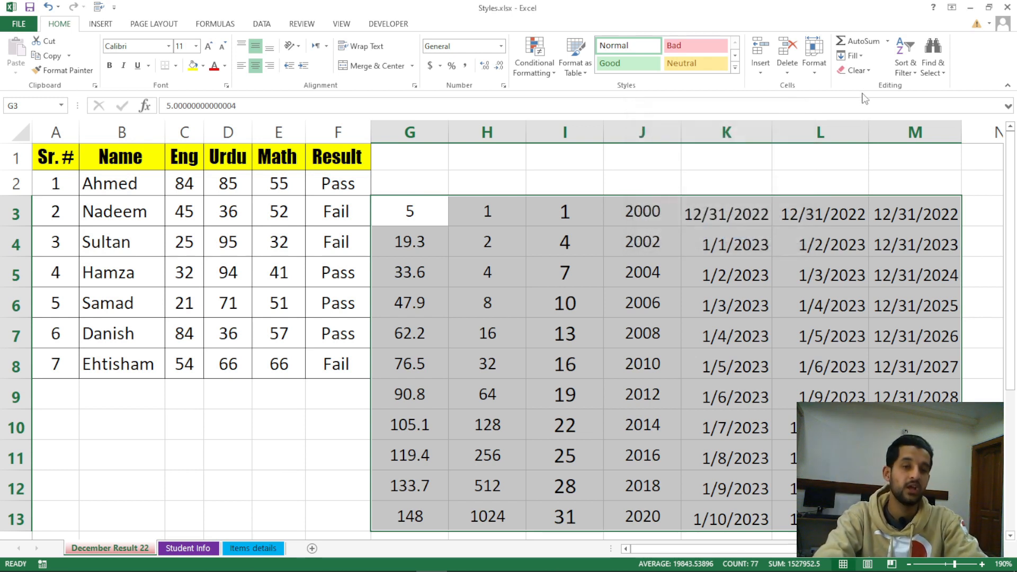
click(850, 56)
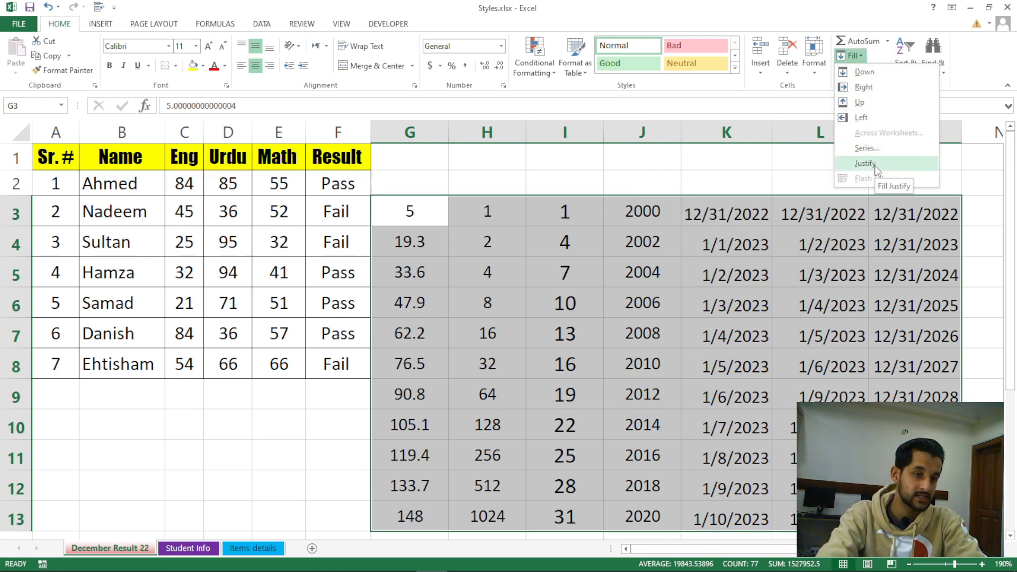
click(763, 170)
click(754, 177)
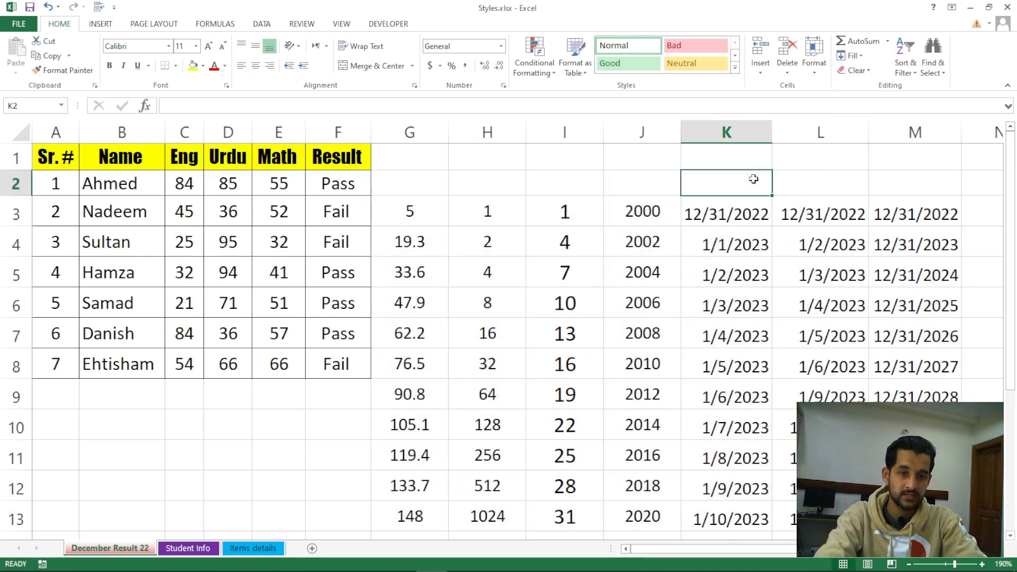
click(854, 69)
click(861, 169)
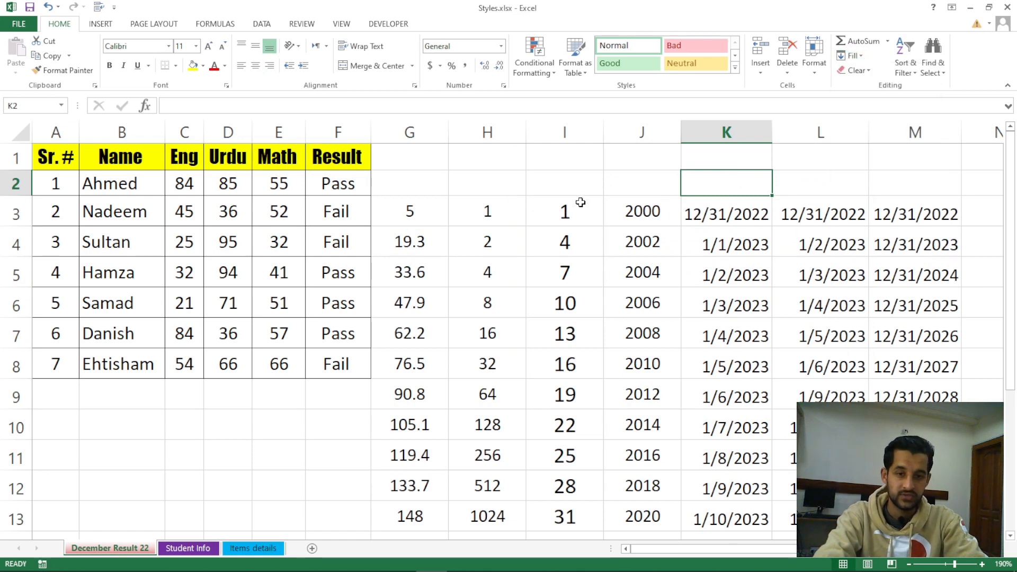
- Add a new blank worksheet after the December Result 22 sheet
scroll(580, 202, down, 3)
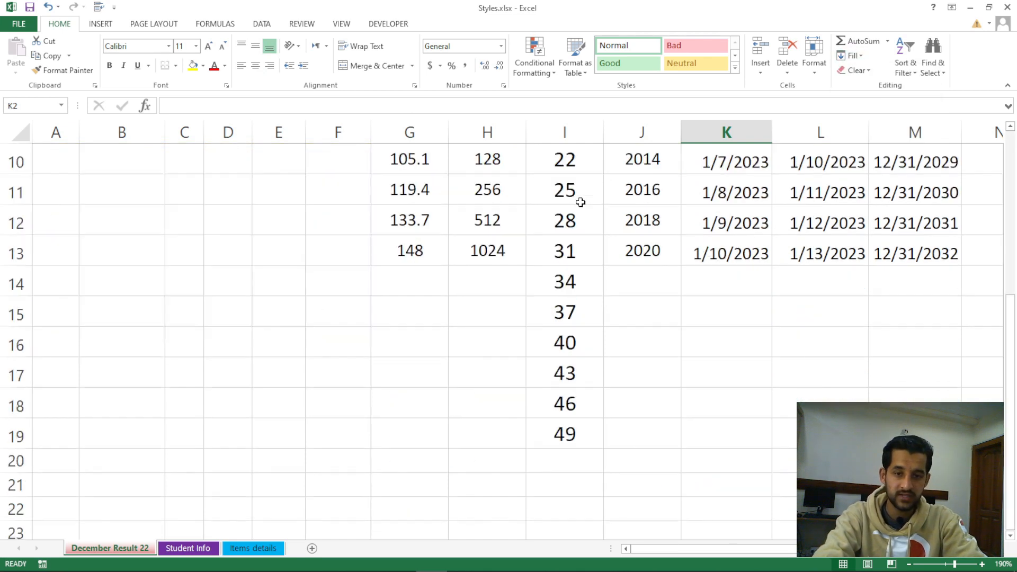
click(314, 547)
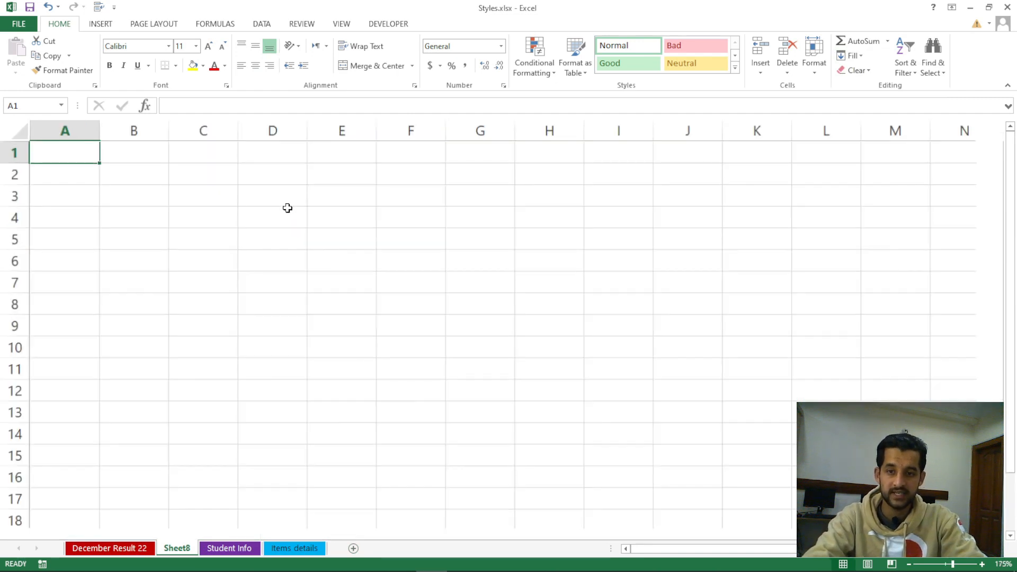
scroll(287, 208, up, 4)
- Enter a one-line self-introduction in cell C3, giving the person's full name followed by "and I am a teacher"
click(297, 208)
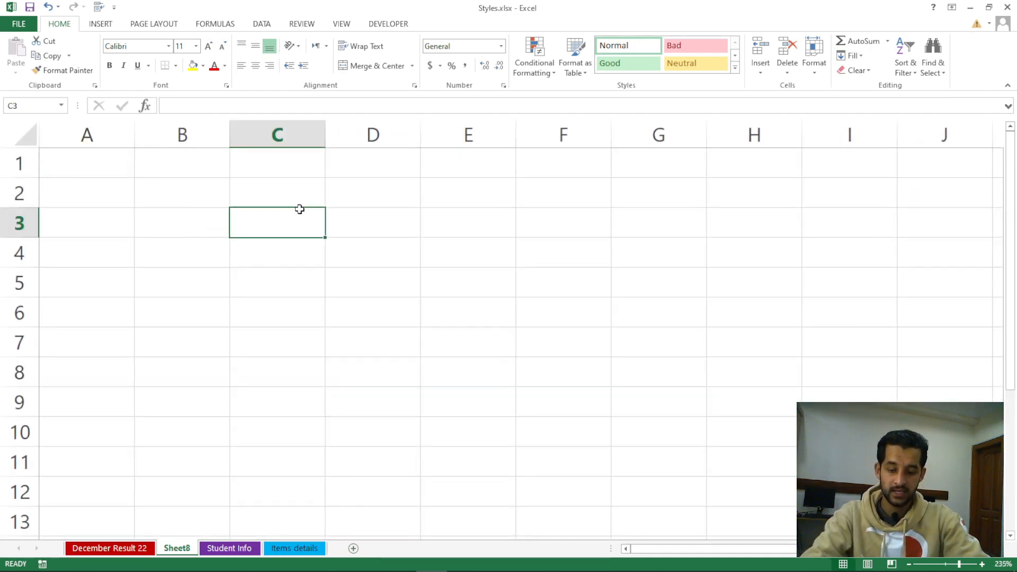
text(I)
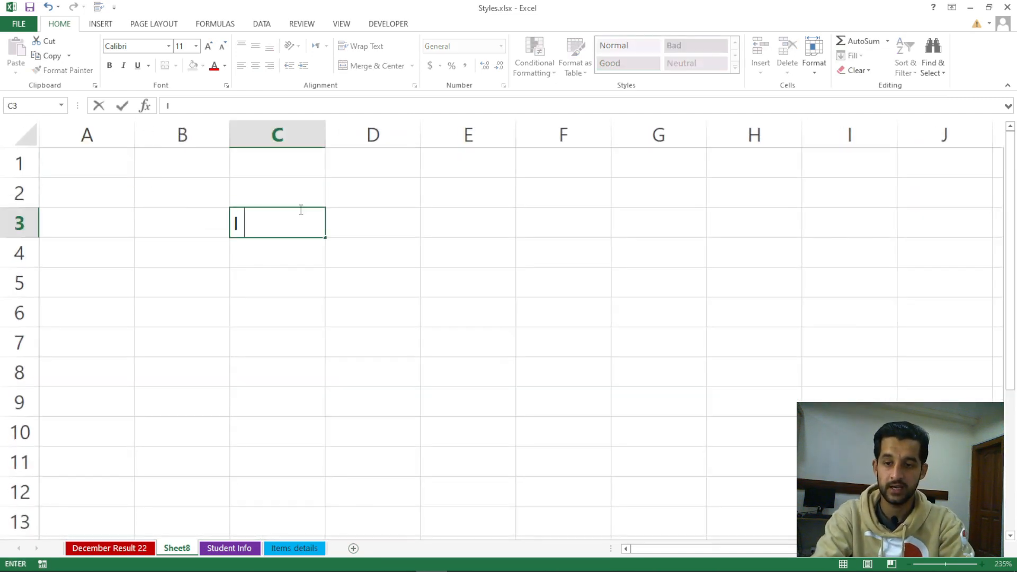
text( am salman taj )
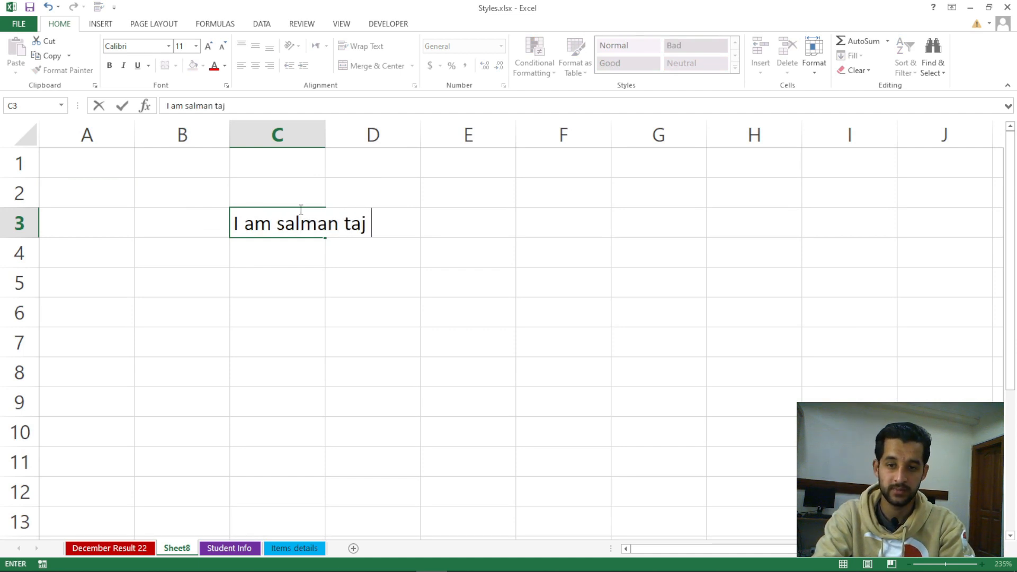
text(and I am a )
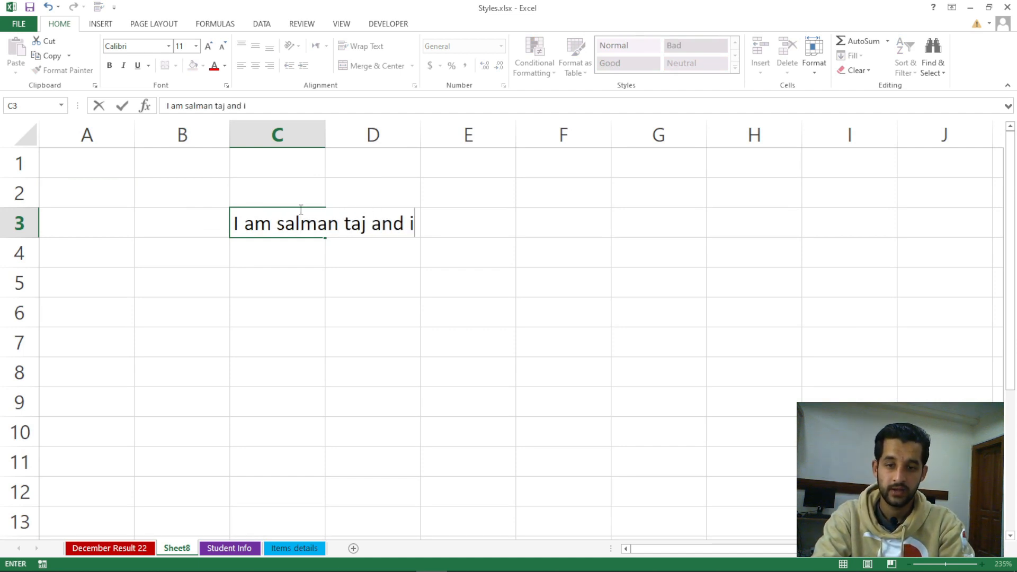
text(teacher)
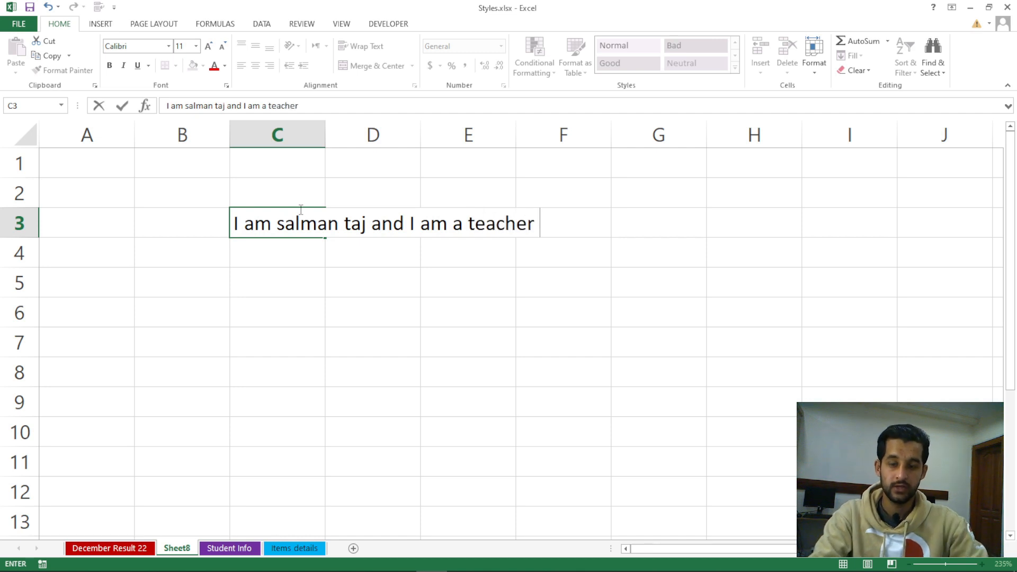
click(297, 277)
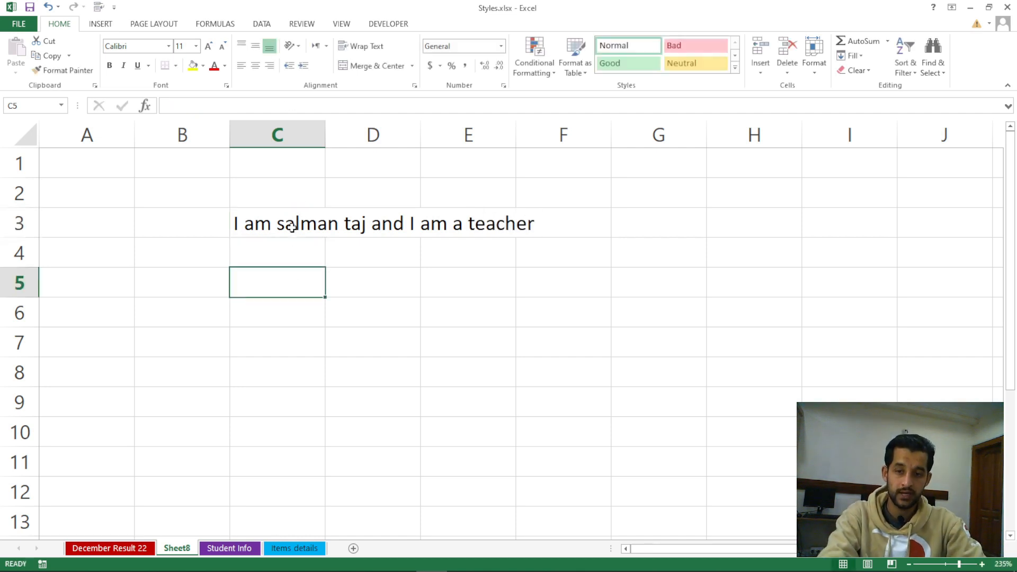
- Try Wrap Text on the sentence across C3:F3 and undo it
drag(286, 223, 522, 226)
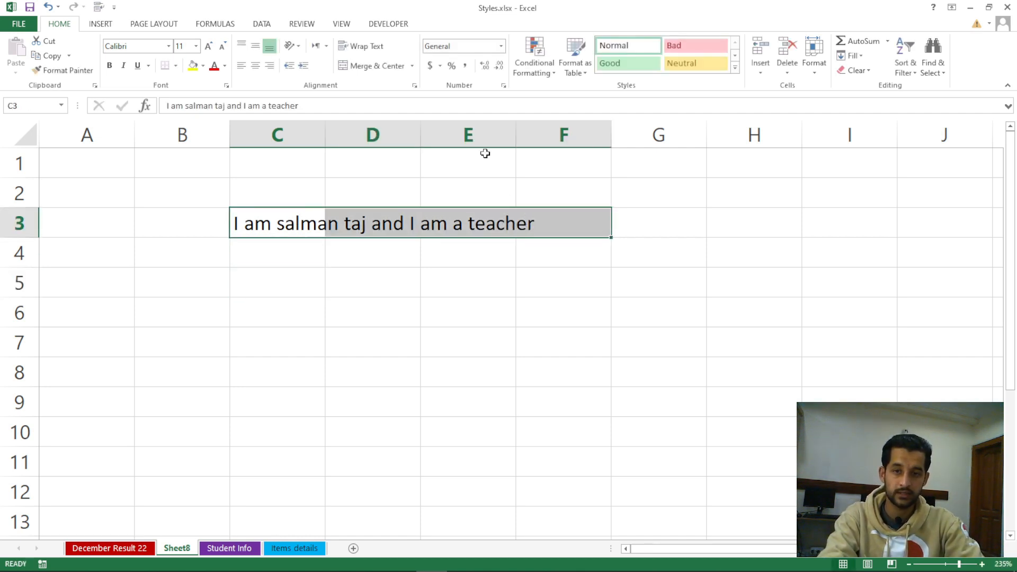
click(366, 46)
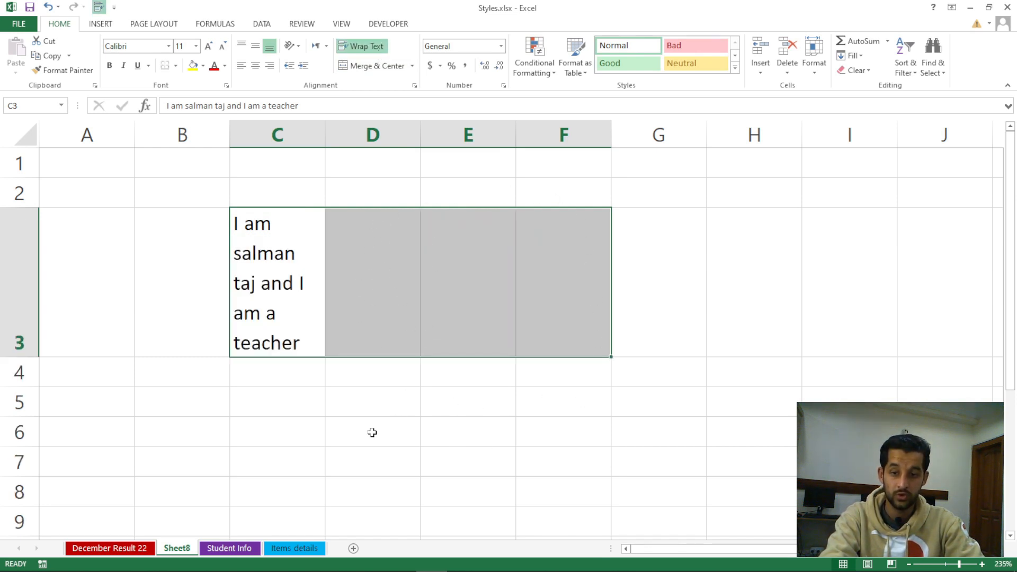
click(339, 434)
click(270, 317)
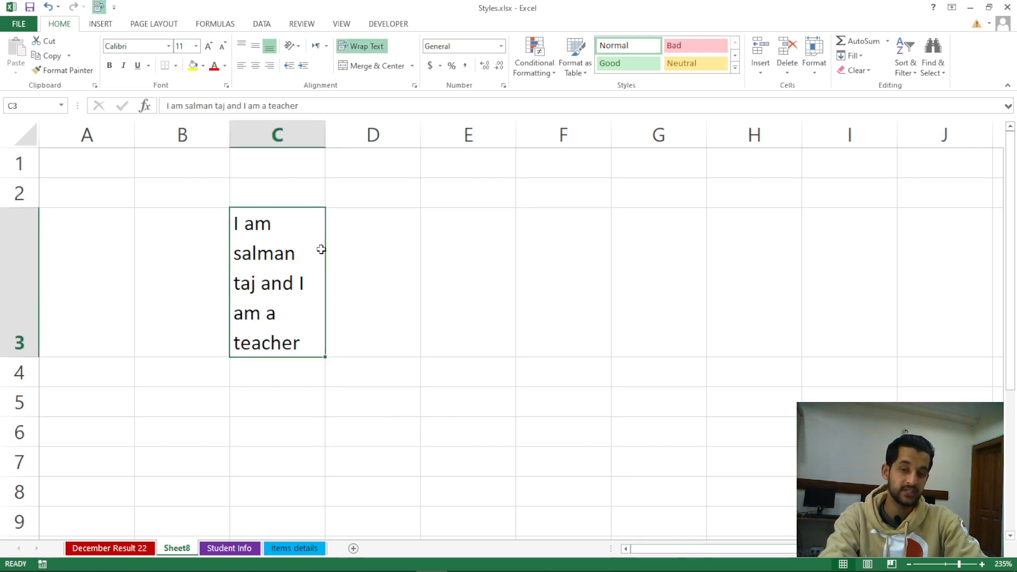
key(ctrl+z)
click(322, 274)
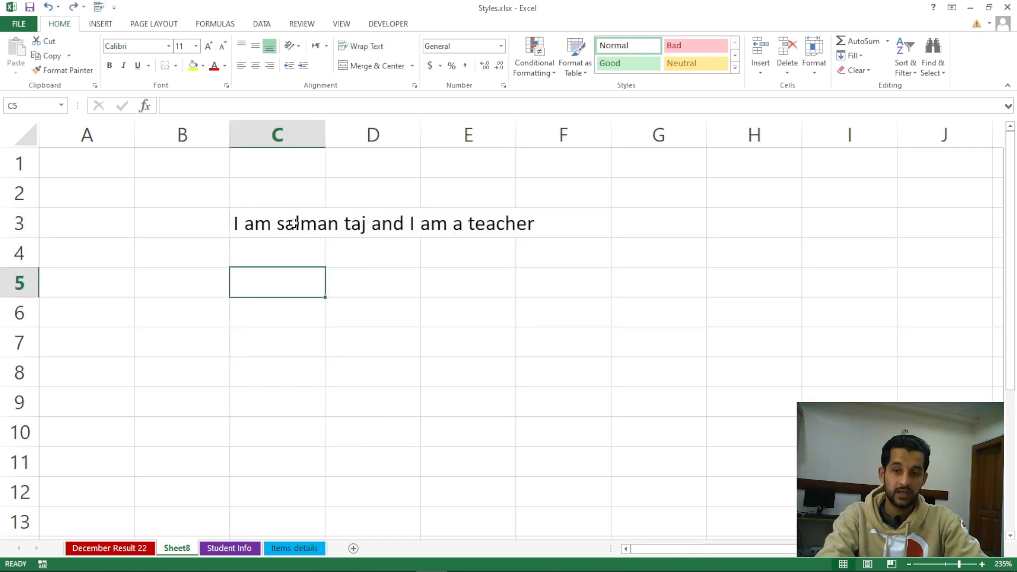
- Justify the sentence in C3 with Fill Justify, allowing the text to extend below the selected cell
drag(256, 222, 517, 222)
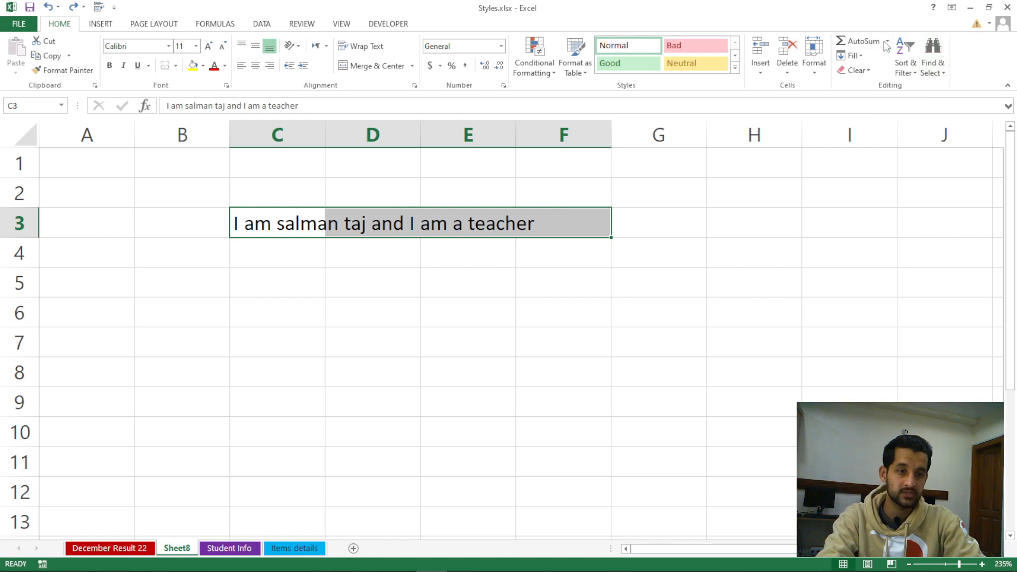
click(757, 212)
click(315, 226)
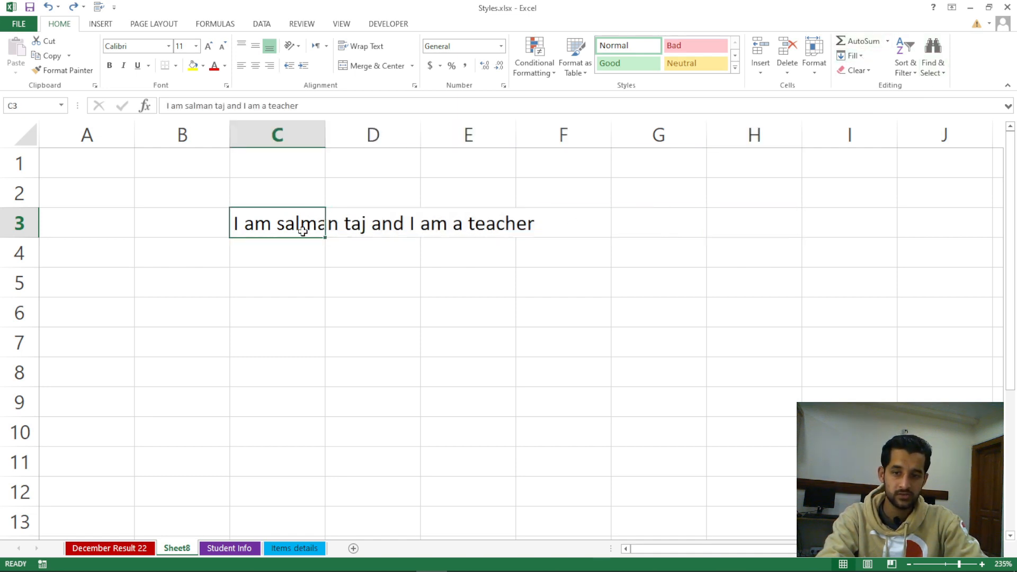
click(863, 57)
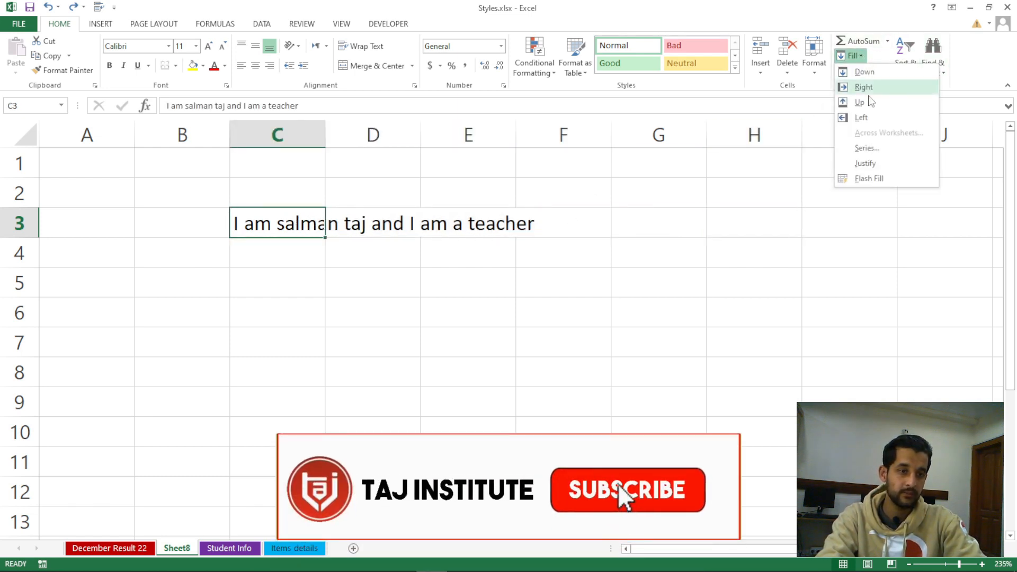
click(866, 163)
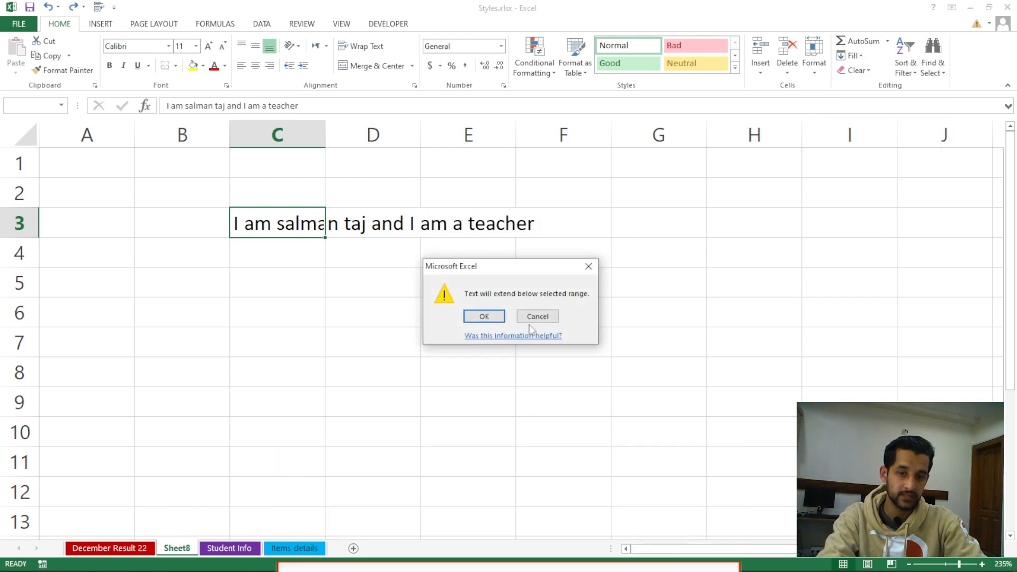
click(496, 319)
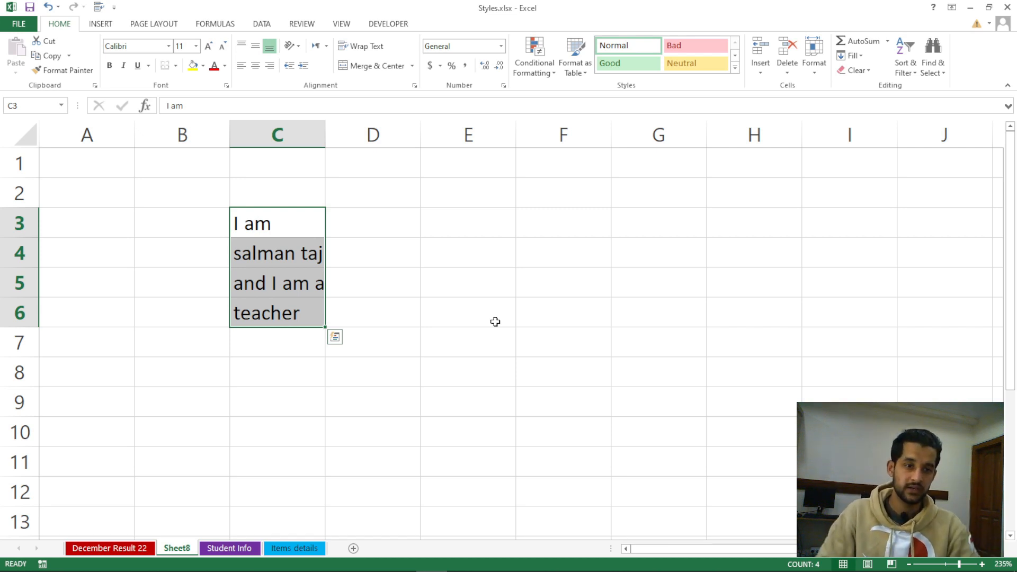
- Examine the Flash Fill command among the Fill options and in the Data Tools group, without applying it
click(850, 55)
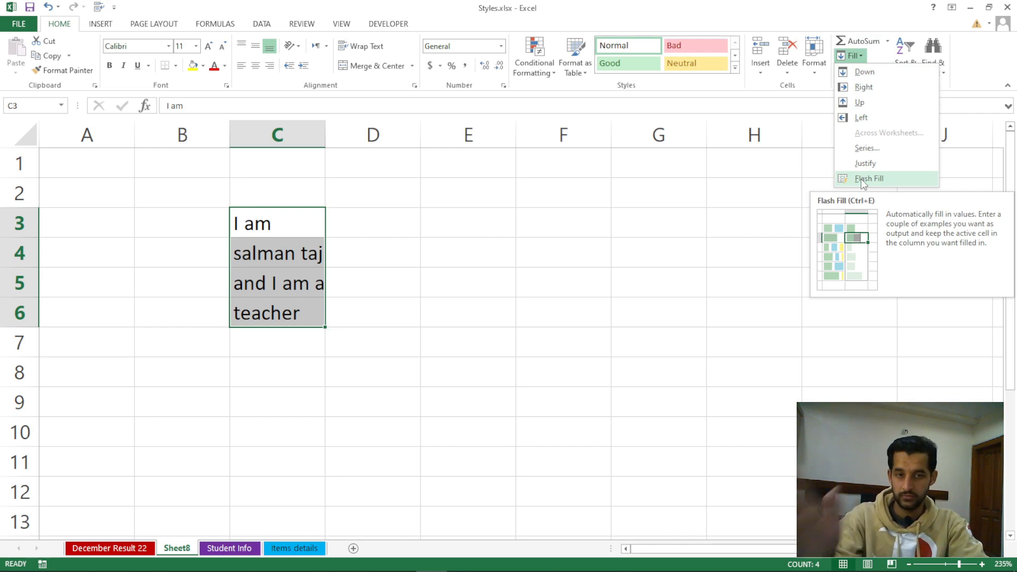
click(770, 234)
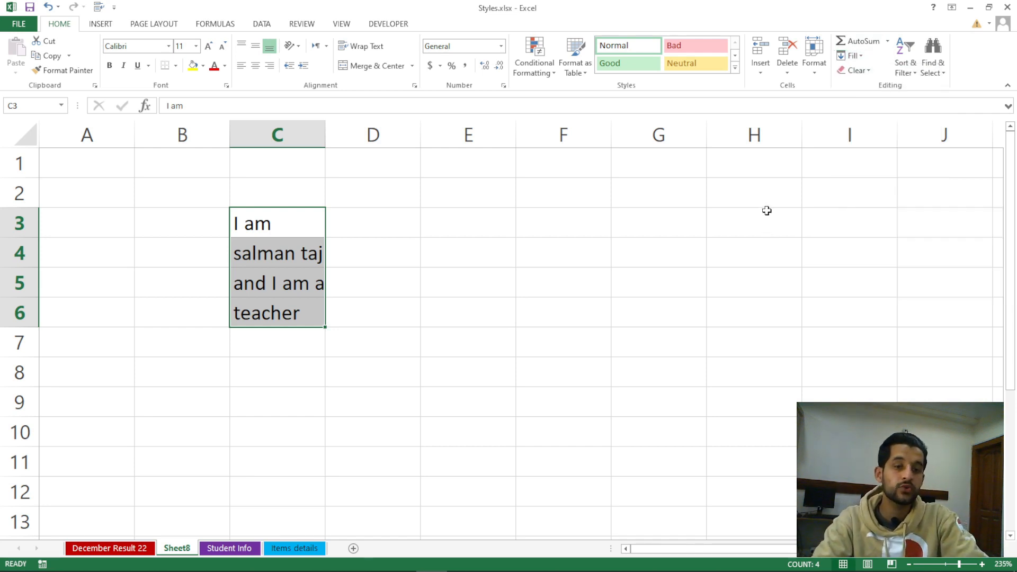
click(766, 212)
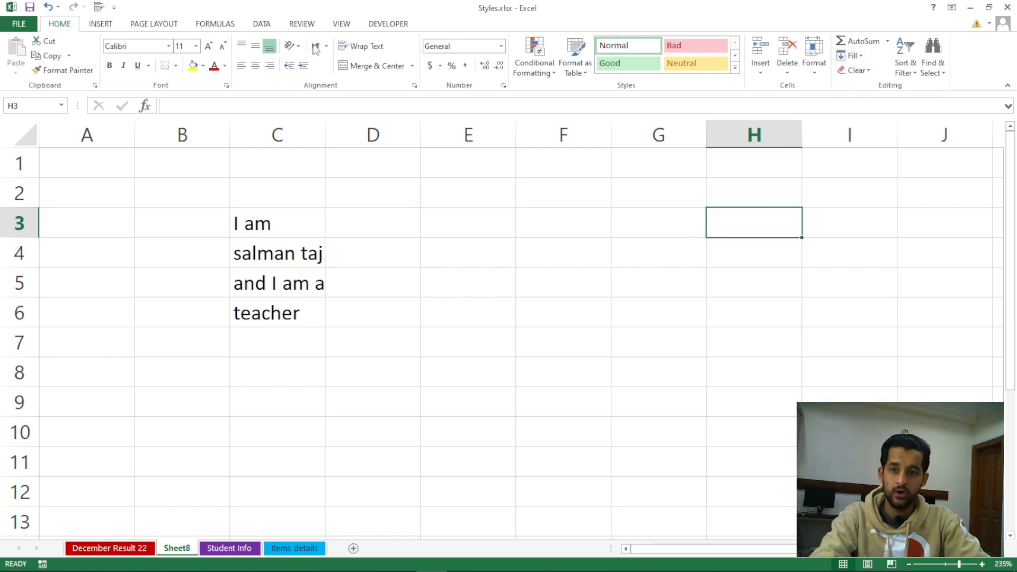
click(265, 25)
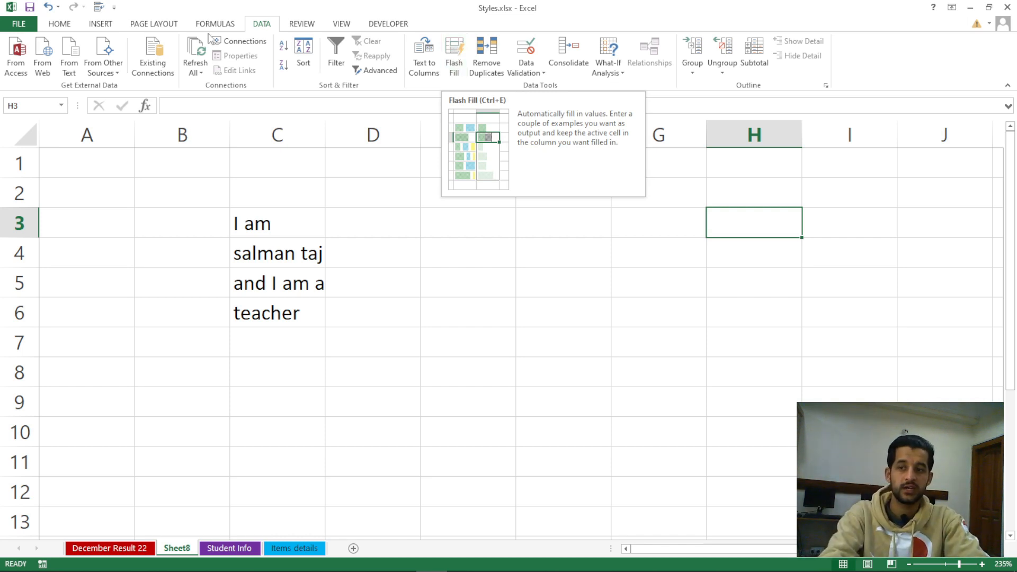
click(70, 26)
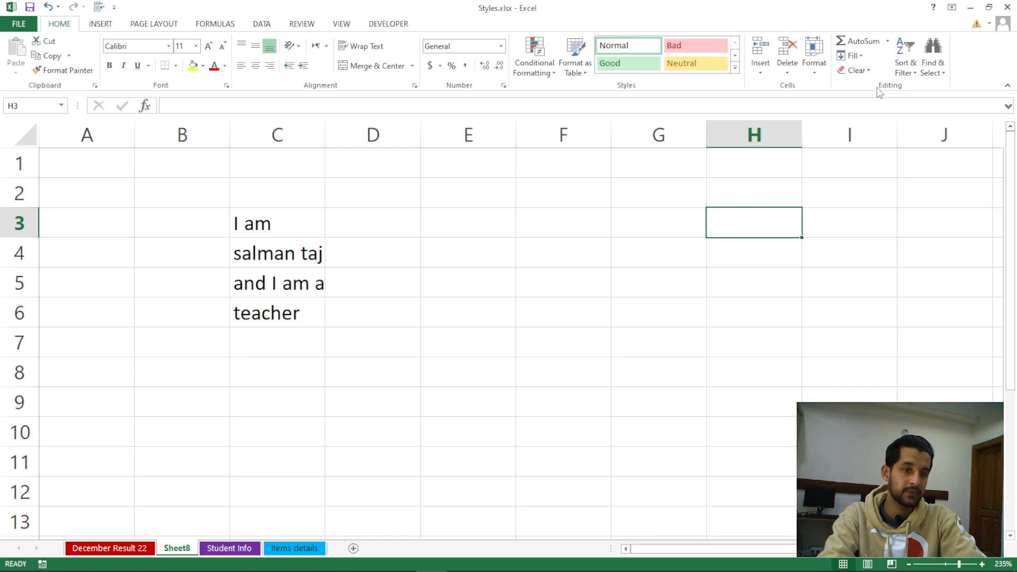
click(850, 56)
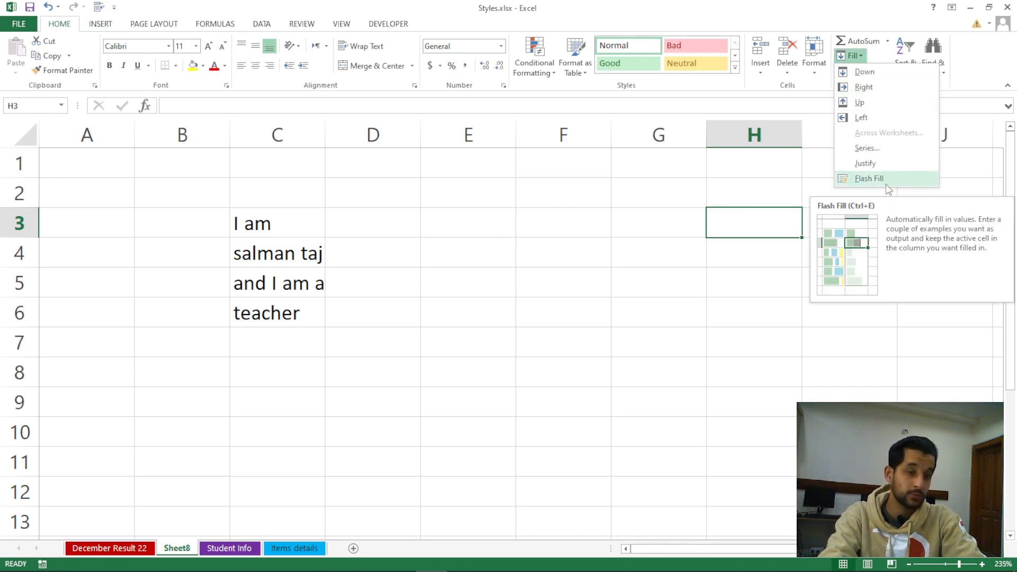
click(736, 228)
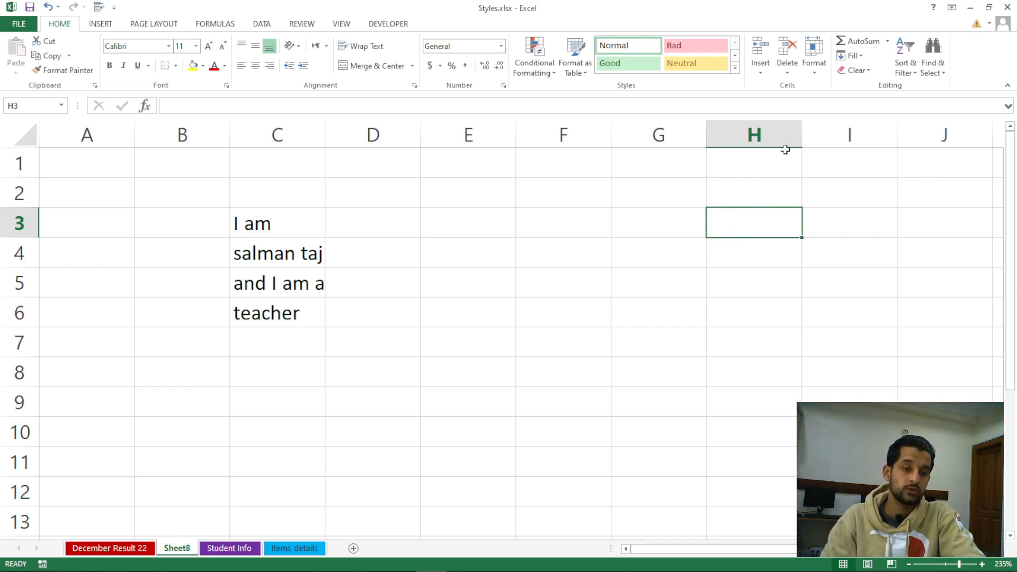
click(859, 57)
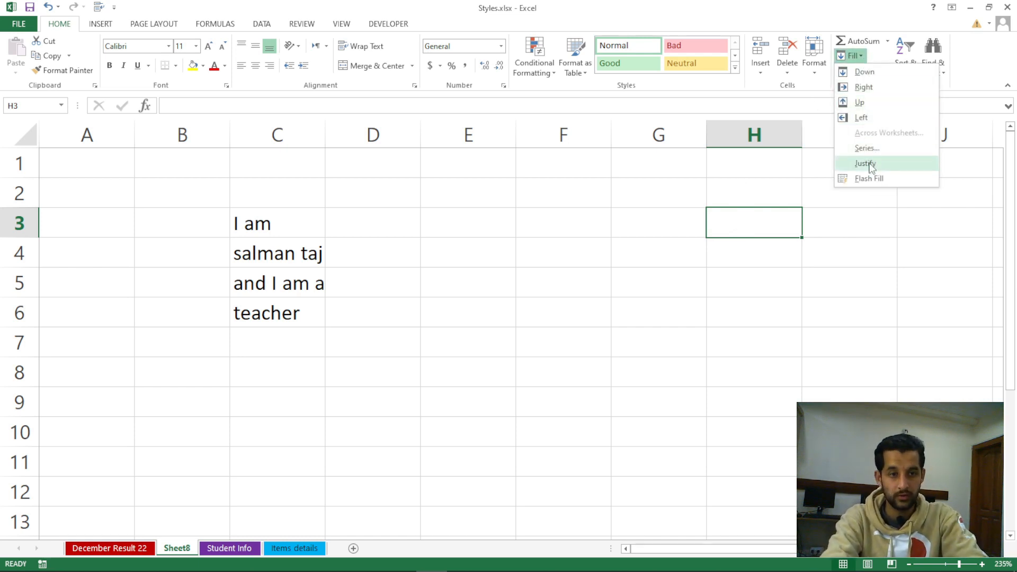
click(822, 235)
click(854, 55)
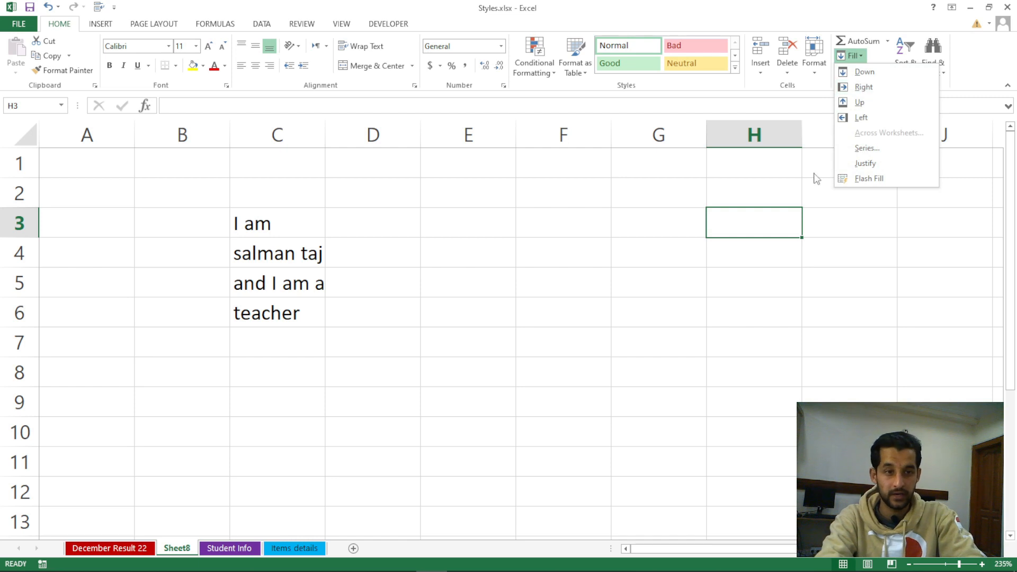
- Look over the Clear options and switch to the December Result 22 sheet
click(856, 71)
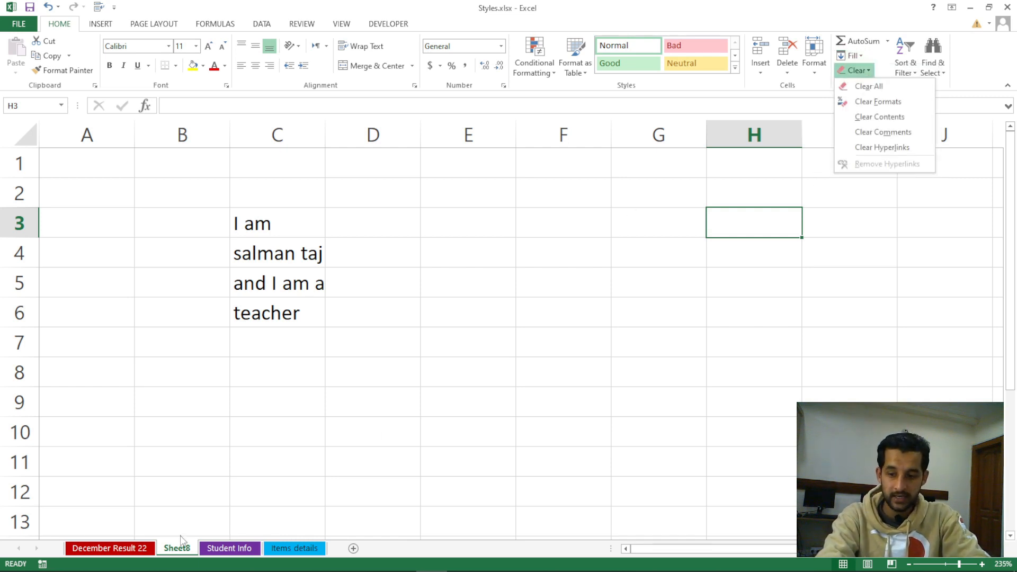
click(141, 547)
click(142, 548)
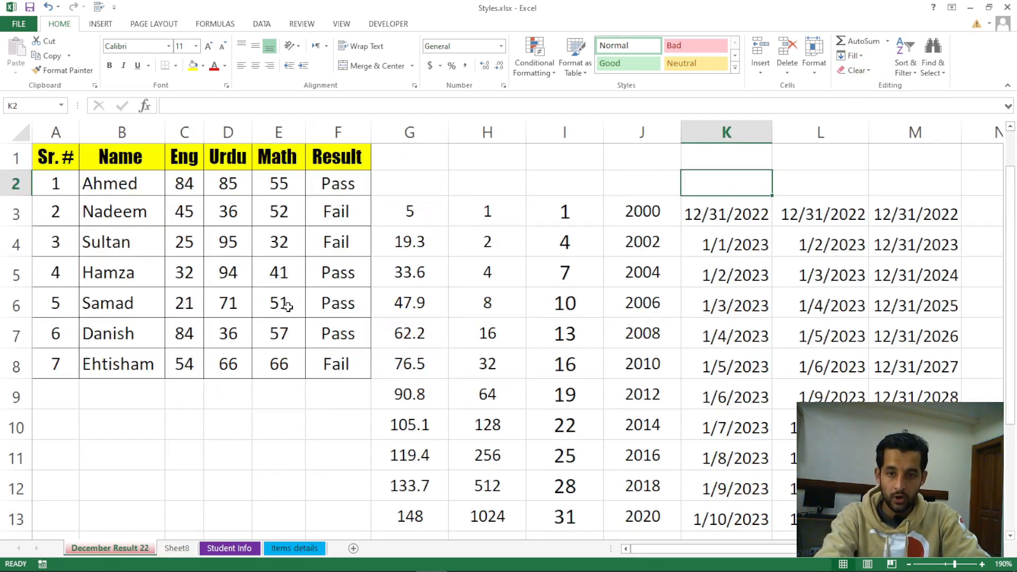
- Try Clear All on the results table A1:F8 and undo it
drag(55, 162, 335, 362)
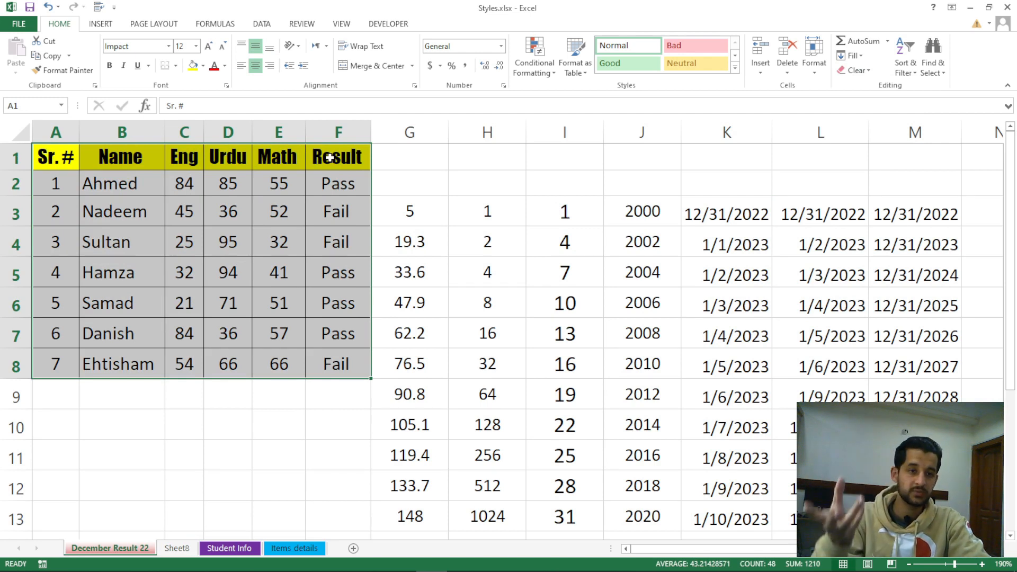
click(867, 71)
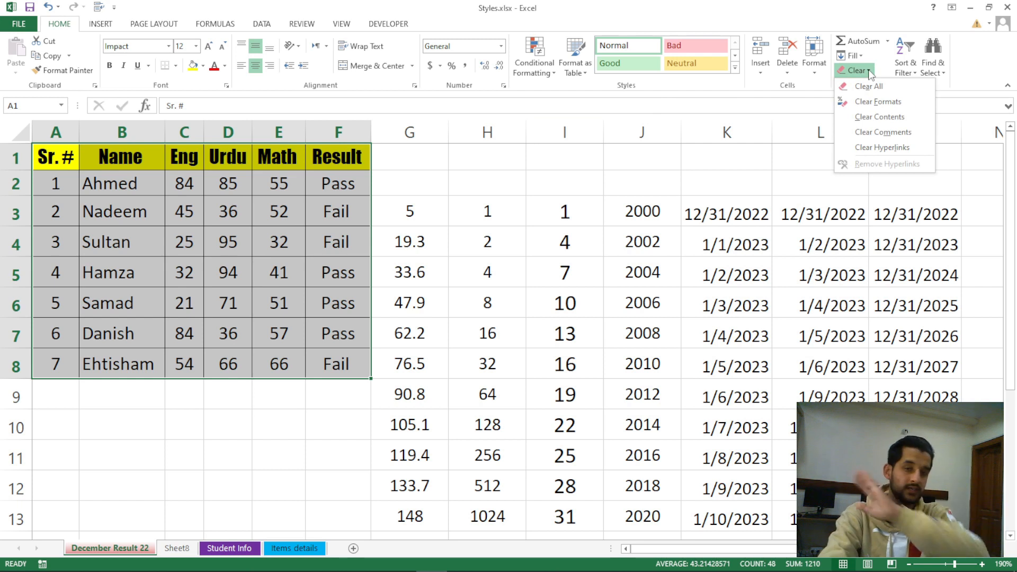
click(869, 87)
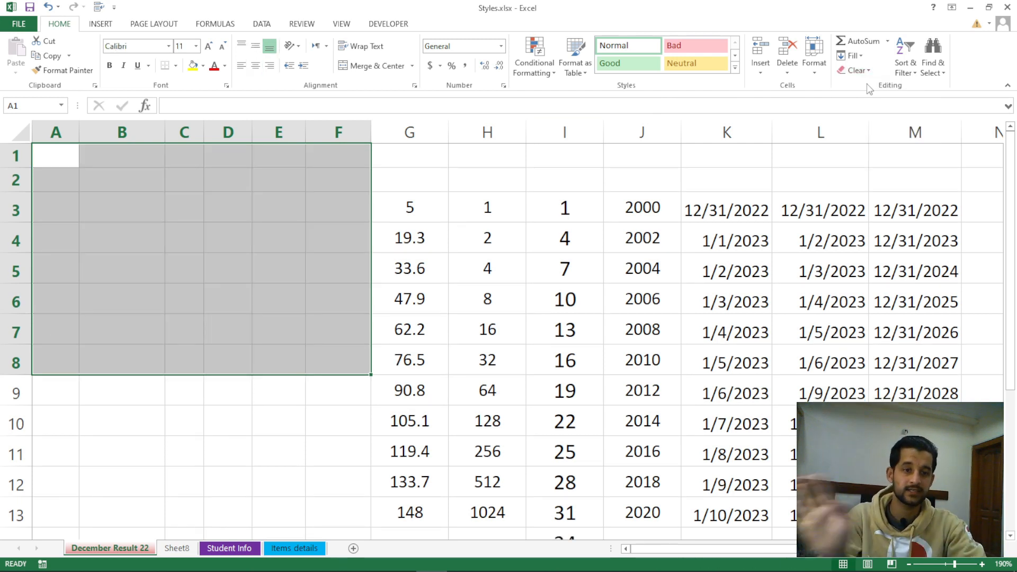
key(ctrl+z)
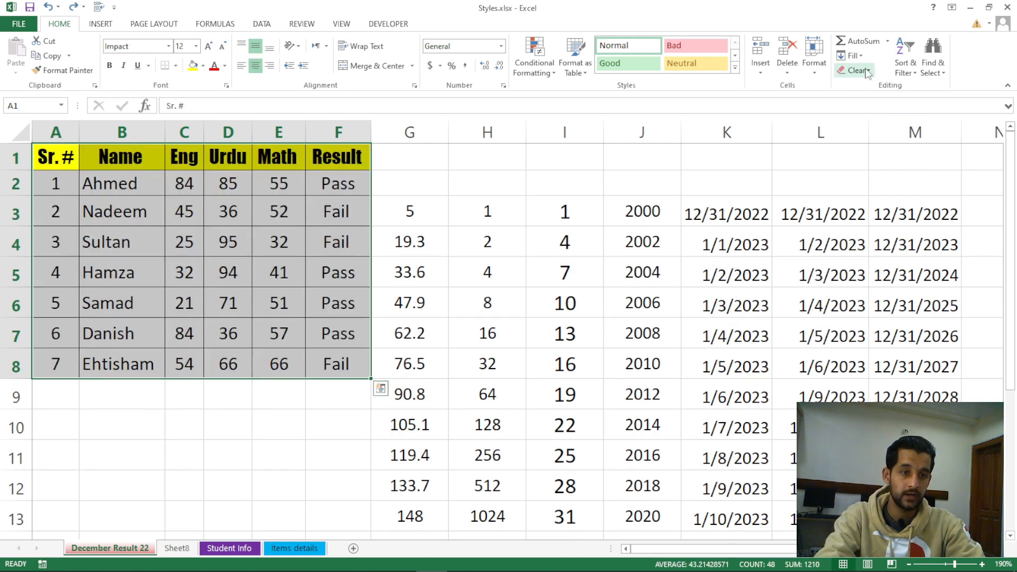
- Try Clear Formats on the results table A1:F8 and undo it
click(868, 71)
click(868, 101)
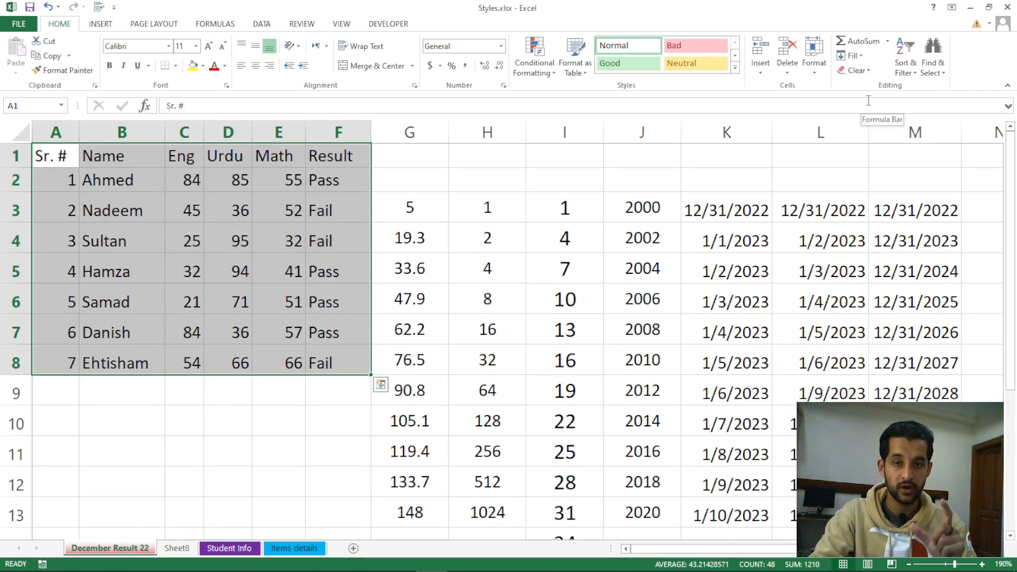
key(ctrl+z)
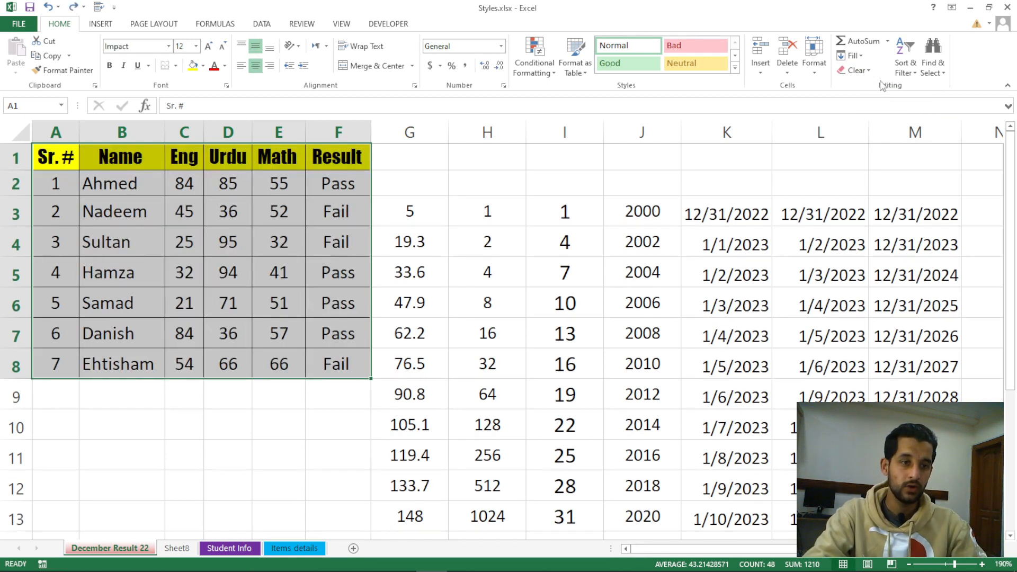
- Try Clear Contents on the results table A1:F8 and undo it
click(869, 71)
click(871, 117)
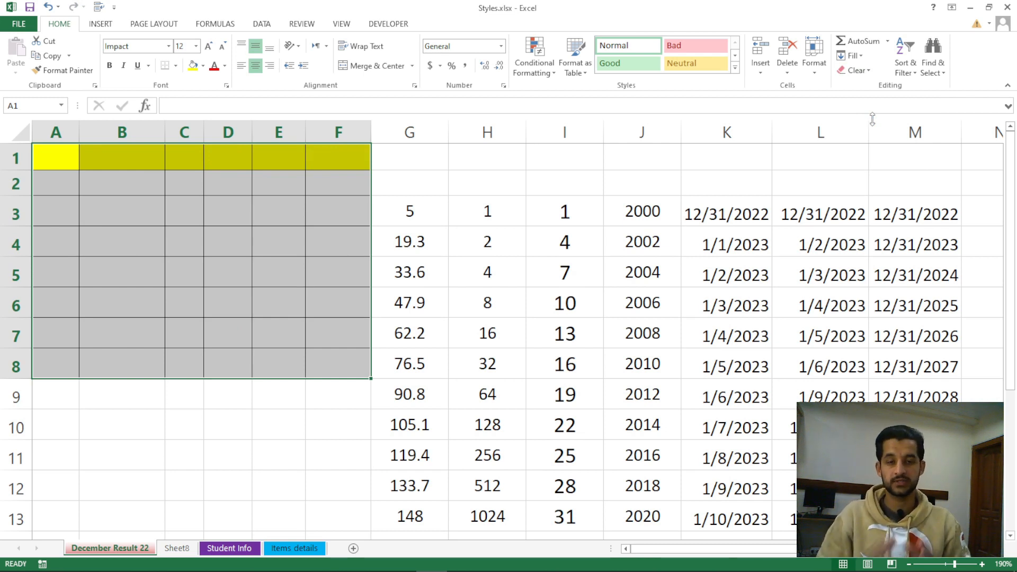
key(ctrl+z)
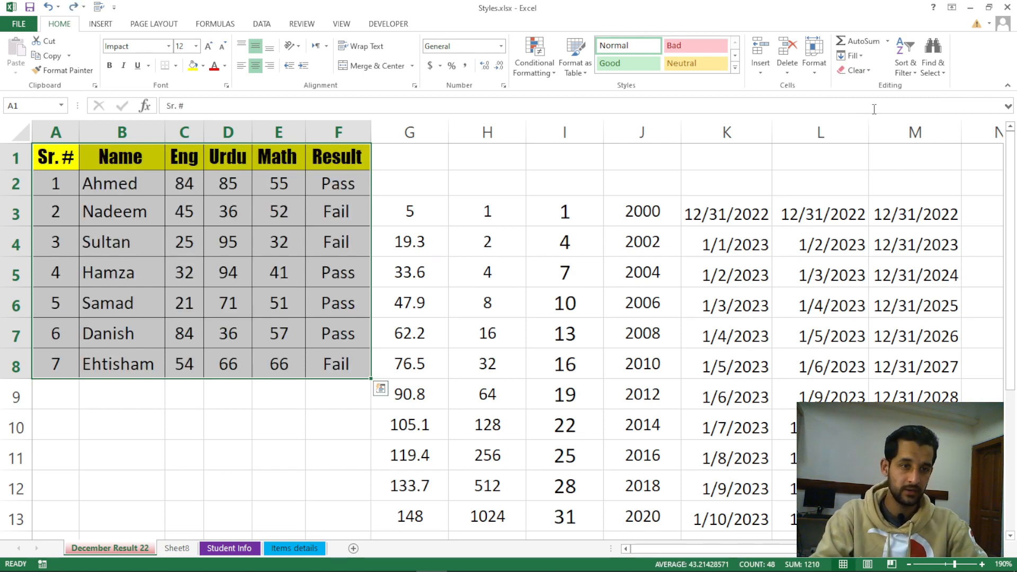
click(863, 72)
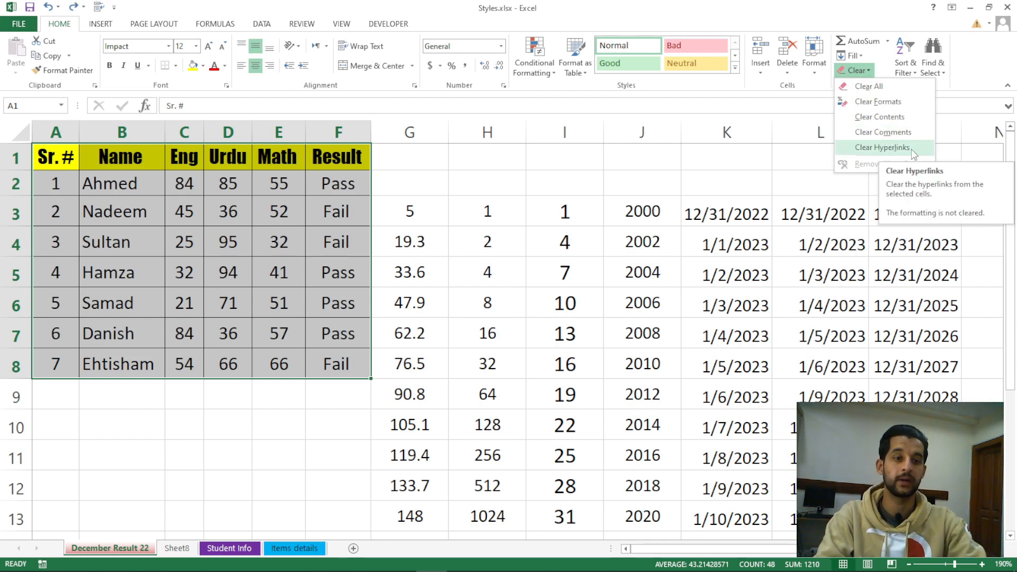
click(643, 179)
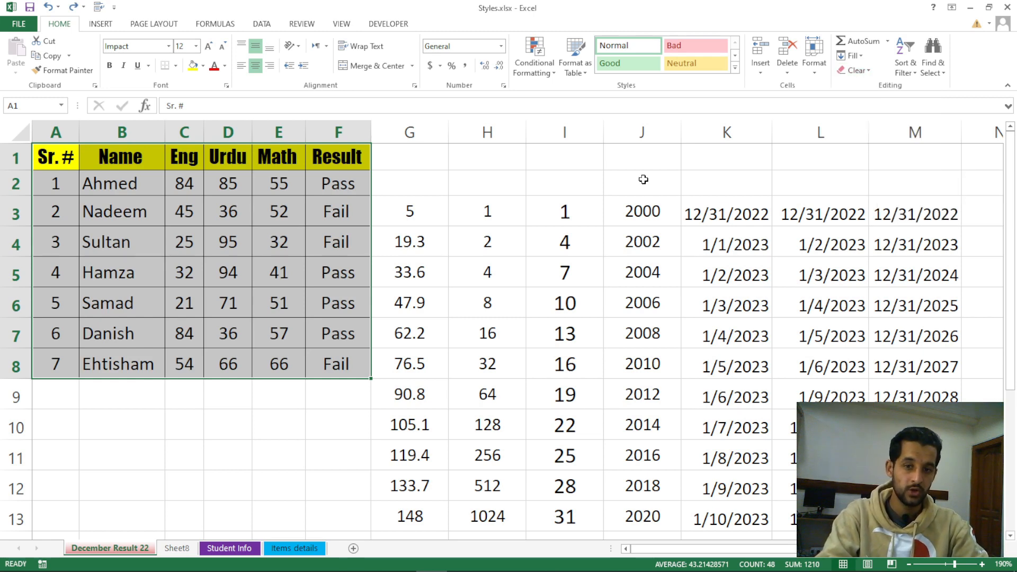
click(644, 179)
- Try deleting the number and date series in G3:M13 directly and undo it
drag(430, 208, 916, 518)
key(Delete)
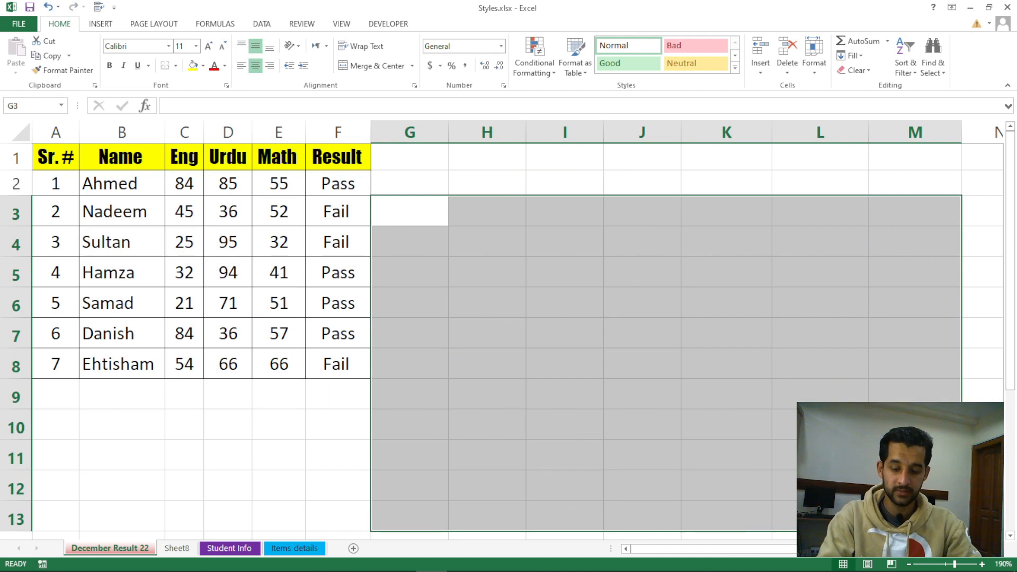
key(ctrl+z)
- Try Clear Contents on the number and date series in G3:M13 and undo it
click(853, 70)
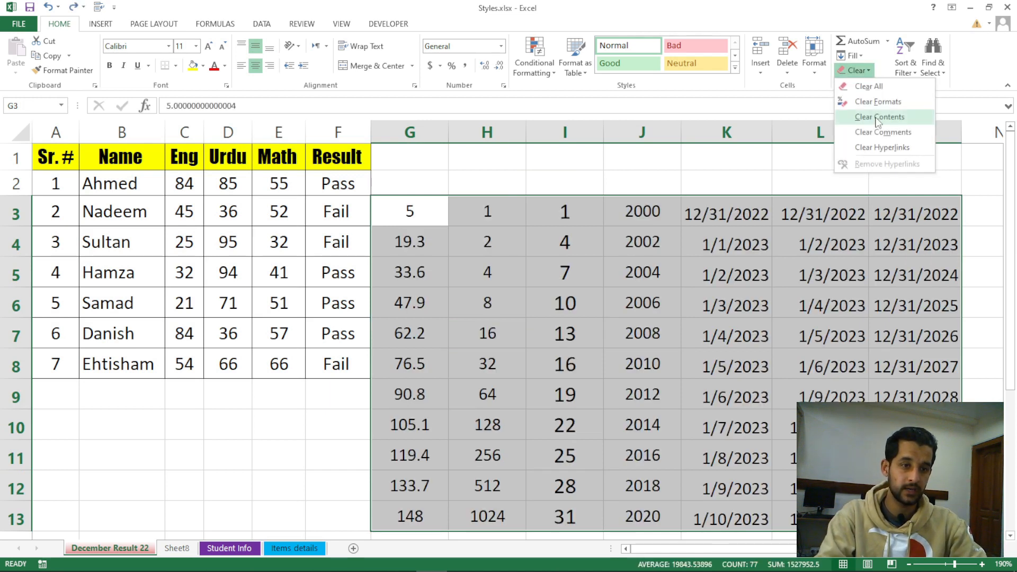
click(879, 117)
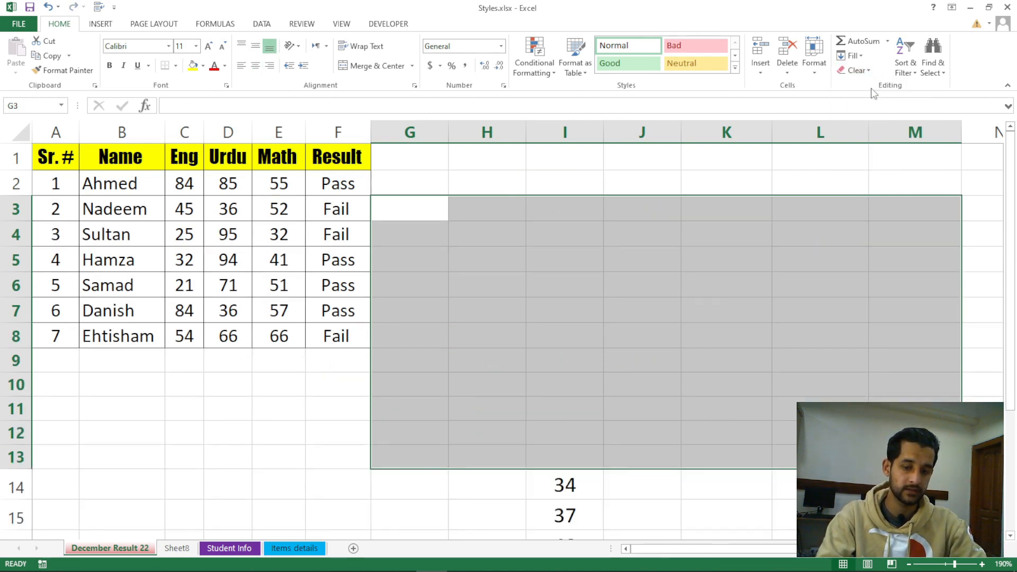
key(ctrl+z)
click(775, 299)
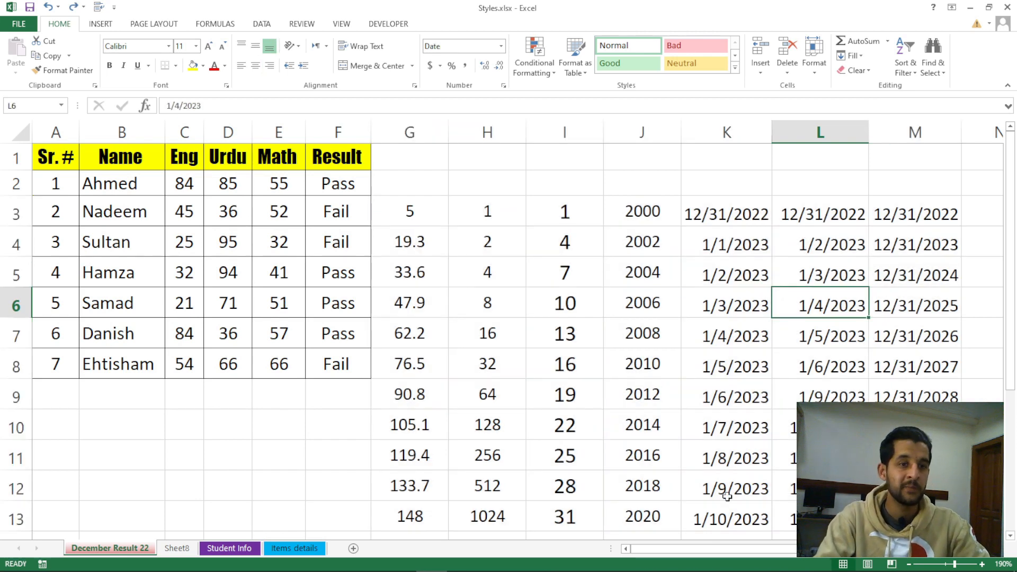
- Examine the Sort & Filter options offered for a date cell and for a marks cell in the results table
click(920, 78)
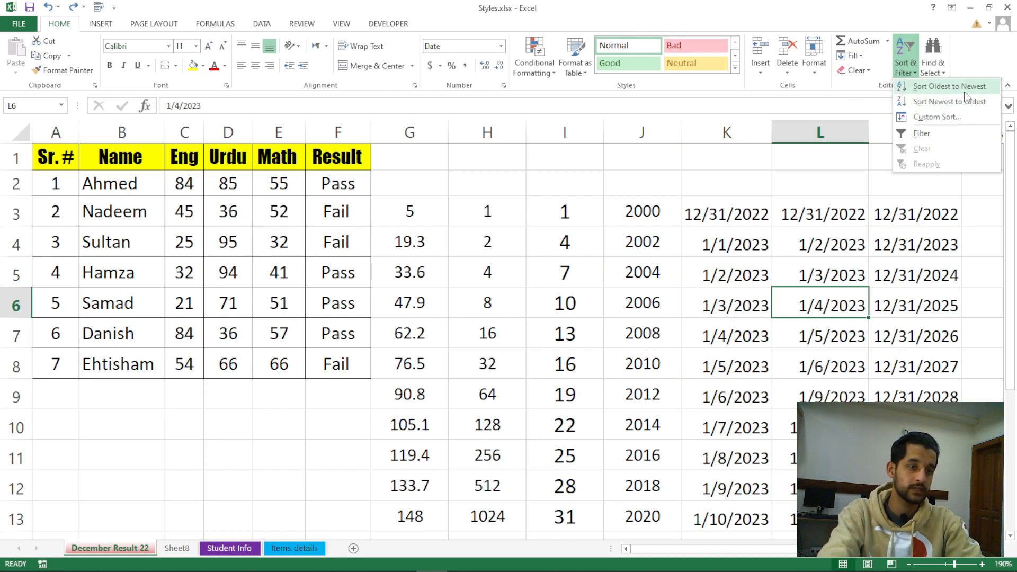
click(749, 188)
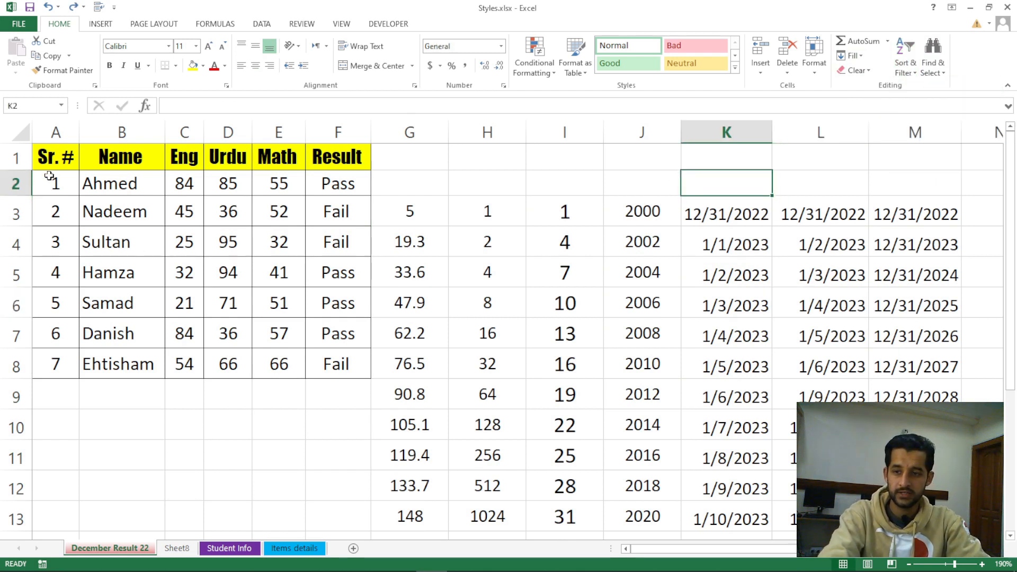
drag(58, 162, 214, 261)
click(117, 234)
drag(111, 185, 316, 343)
ctrl+scroll(316, 343, up, 4)
scroll(313, 357, up, 1)
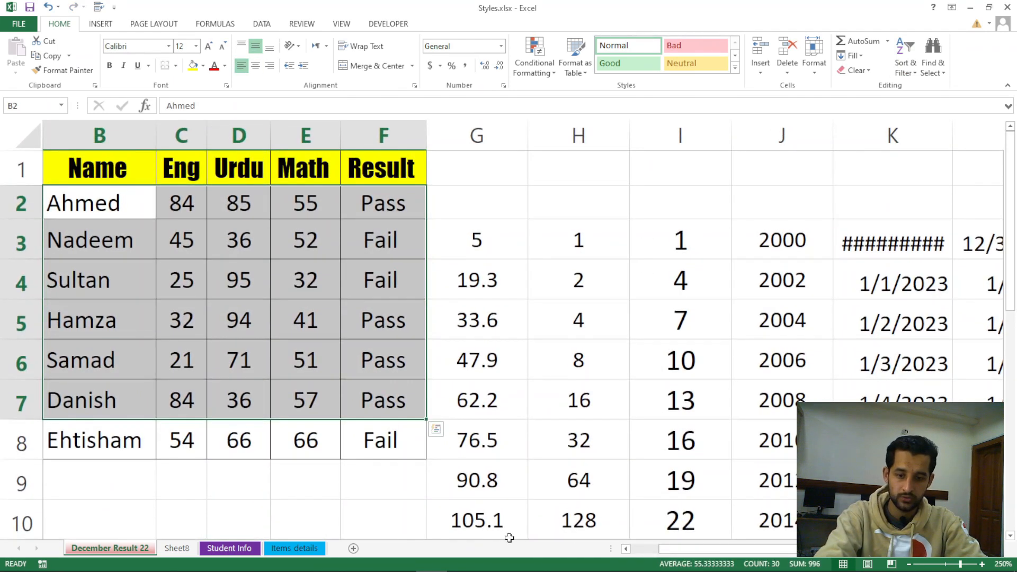
drag(704, 549, 631, 548)
click(294, 349)
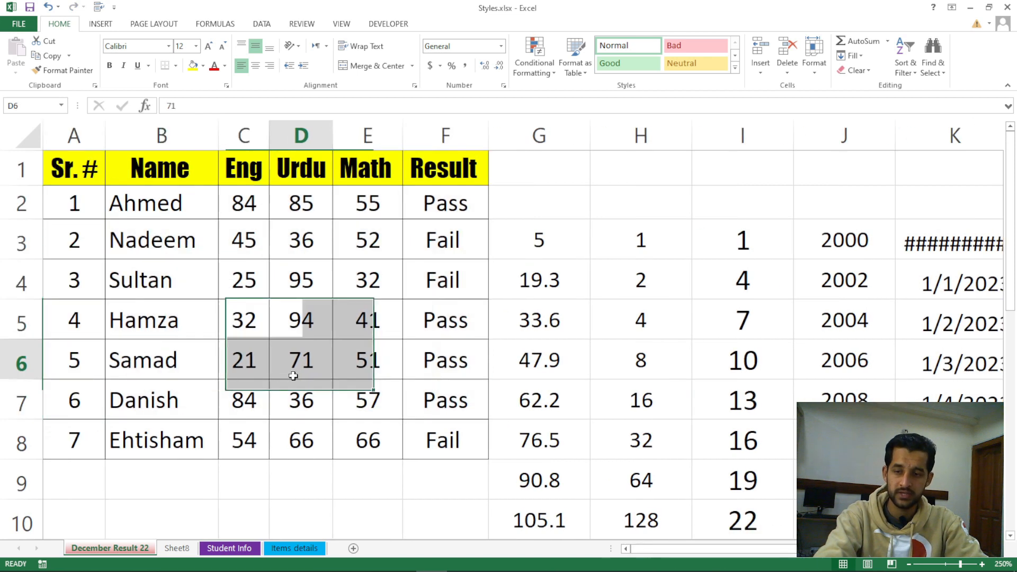
click(905, 64)
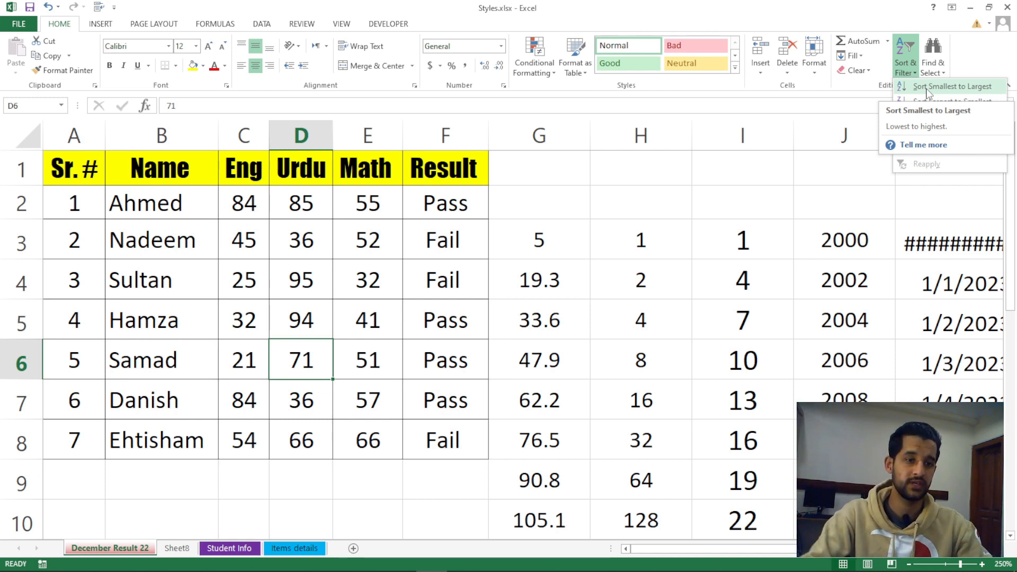
click(827, 225)
click(781, 198)
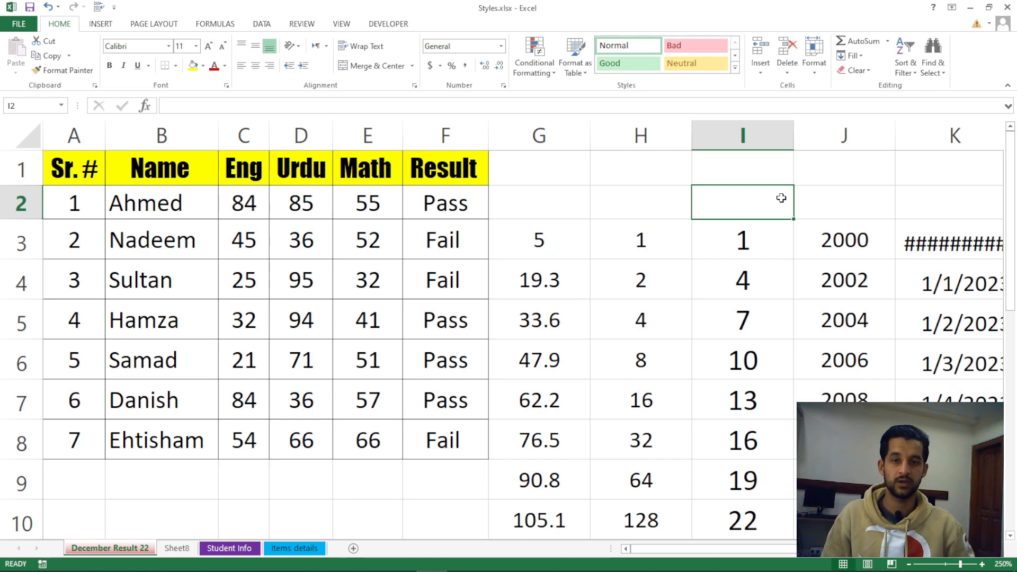
- Try sorting the names in B2:B8 from A to Z, continuing with the current selection only
click(187, 330)
click(136, 214)
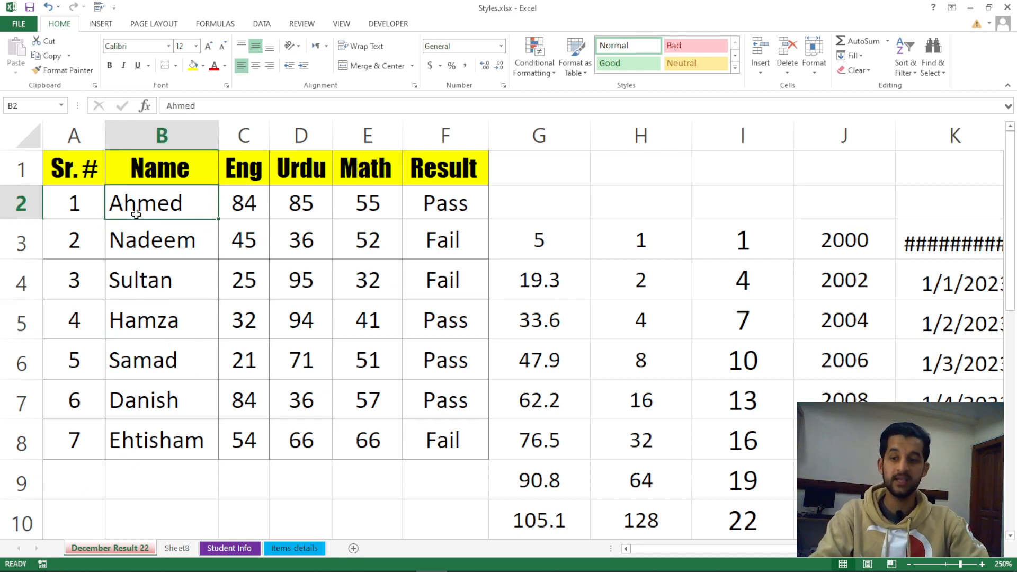
drag(143, 200, 176, 422)
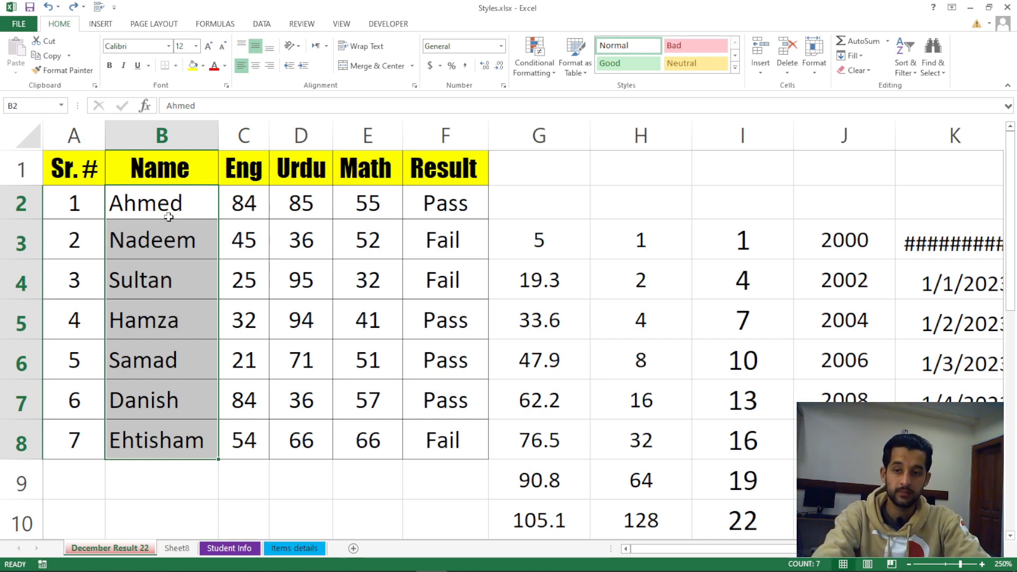
drag(170, 201, 170, 444)
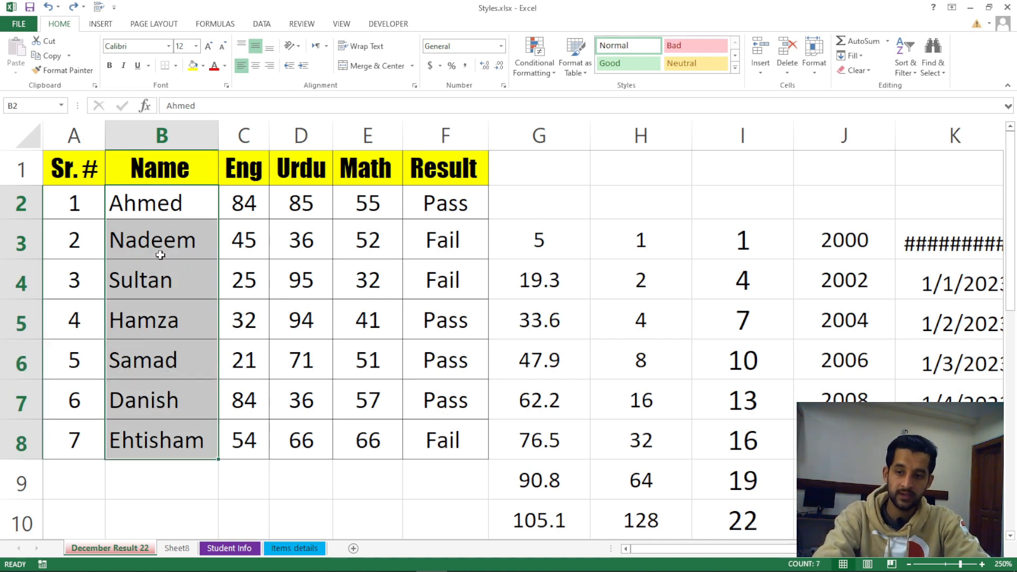
drag(159, 205, 159, 431)
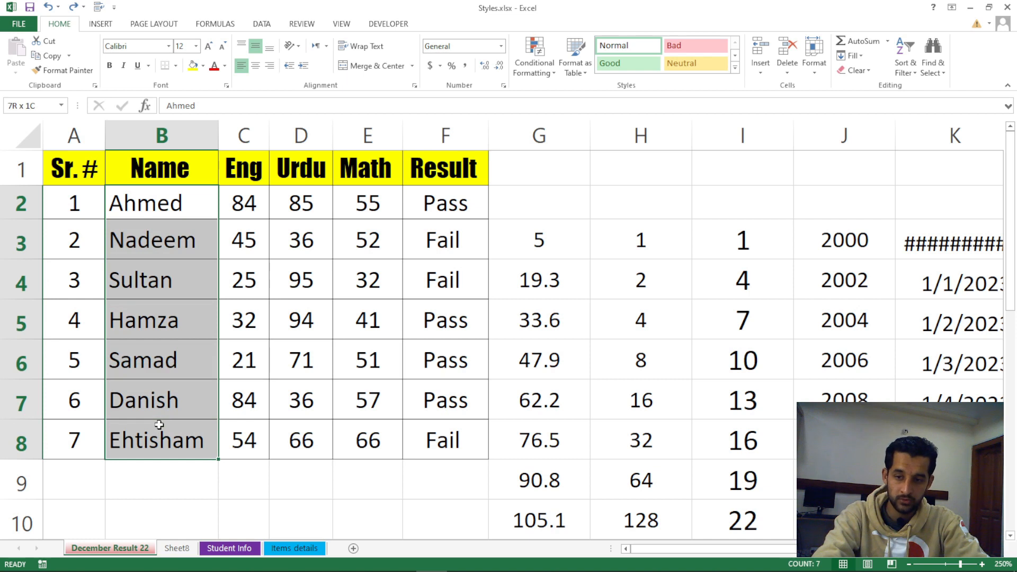
click(904, 64)
click(956, 91)
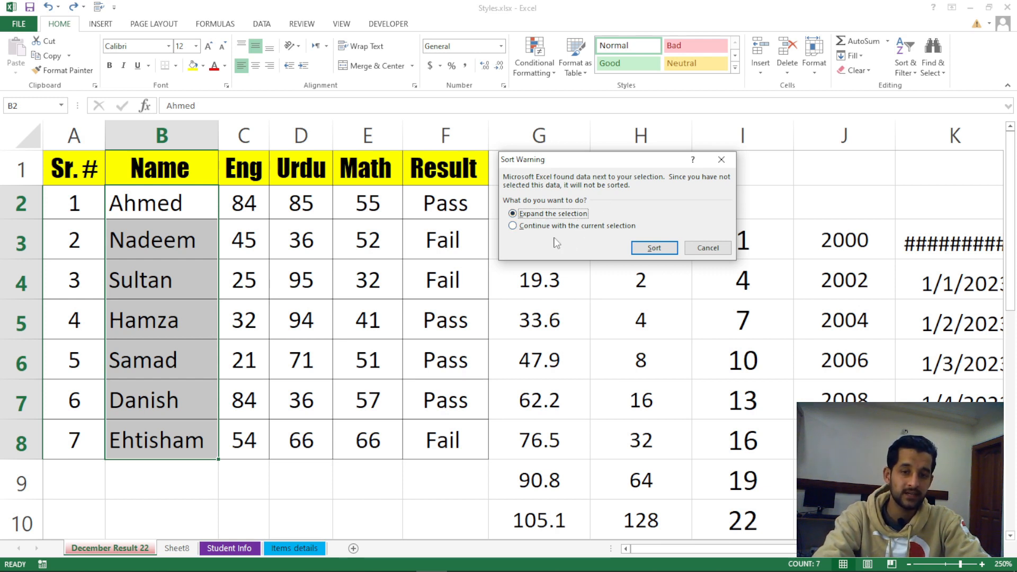
click(611, 227)
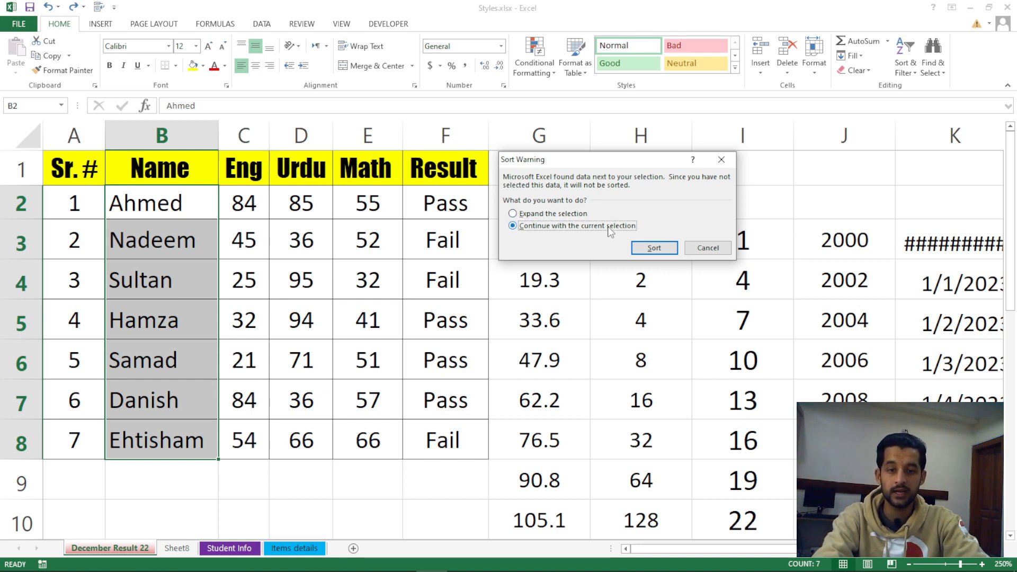
click(644, 248)
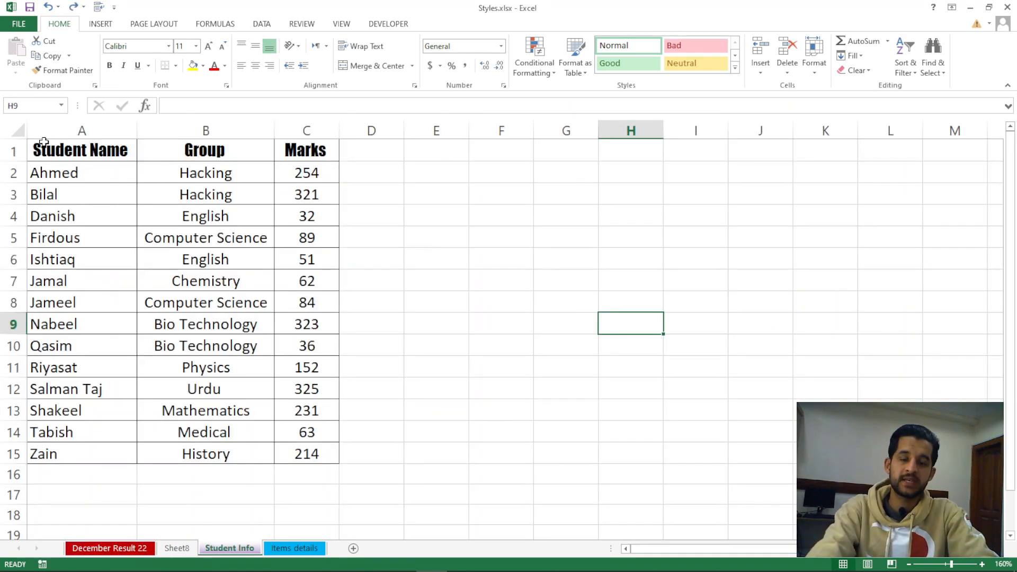
- Undo the sorting of the student names on the Student Info sheet and return to the December Result 22 sheet
click(63, 149)
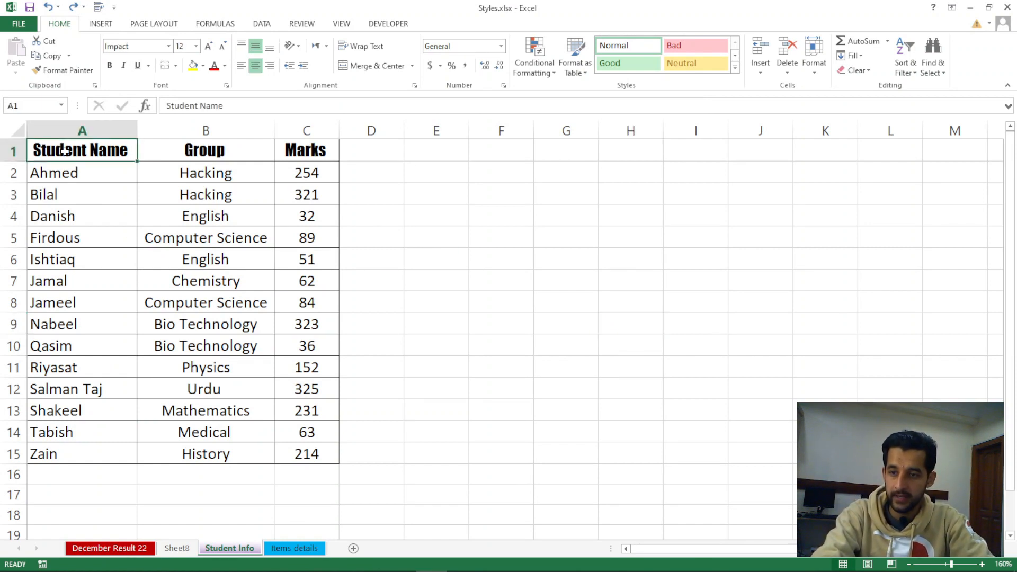
click(57, 164)
drag(56, 163, 91, 452)
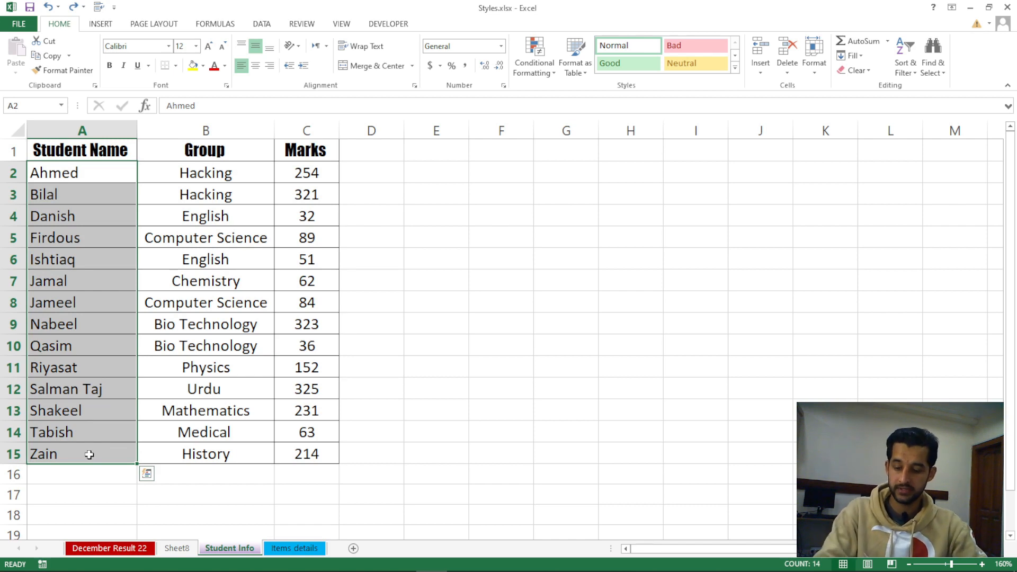
key(ctrl+z)
key(ctrl+Page_Up)
key(ctrl+Page_Up)
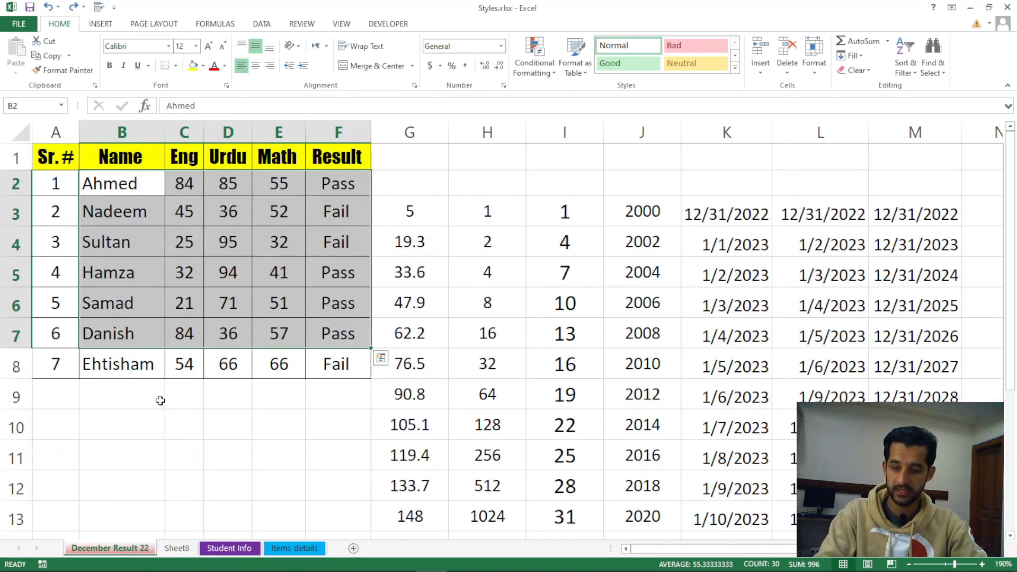
- Look at the Items details sheet and switch to the first student name on the Student Info sheet
click(283, 556)
click(95, 298)
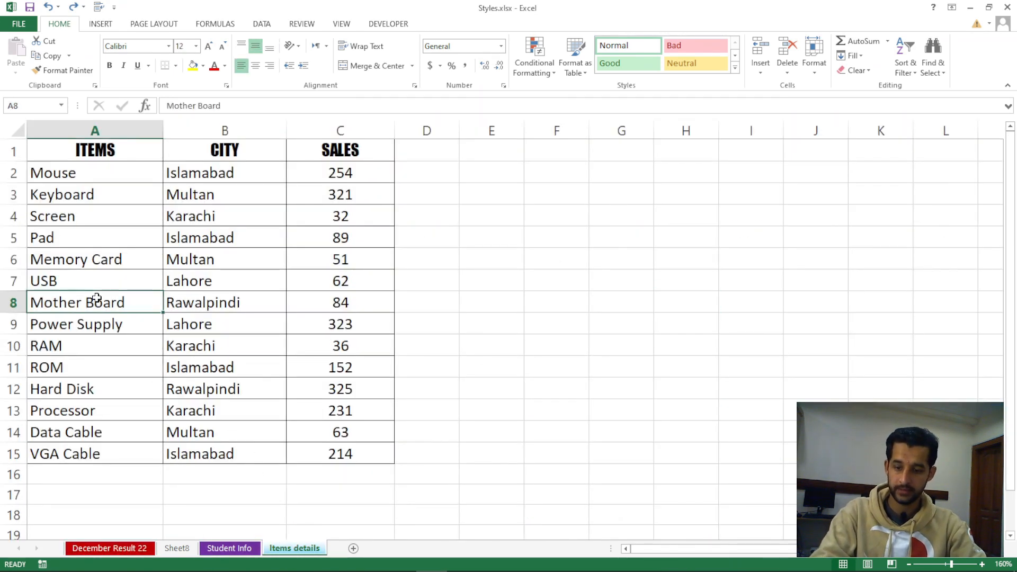
click(229, 548)
click(104, 258)
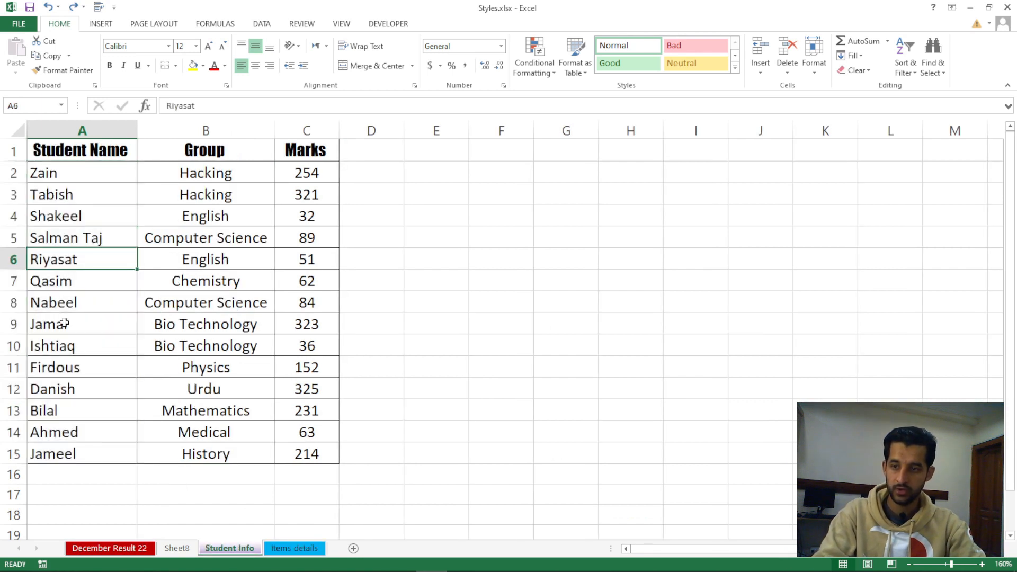
click(71, 169)
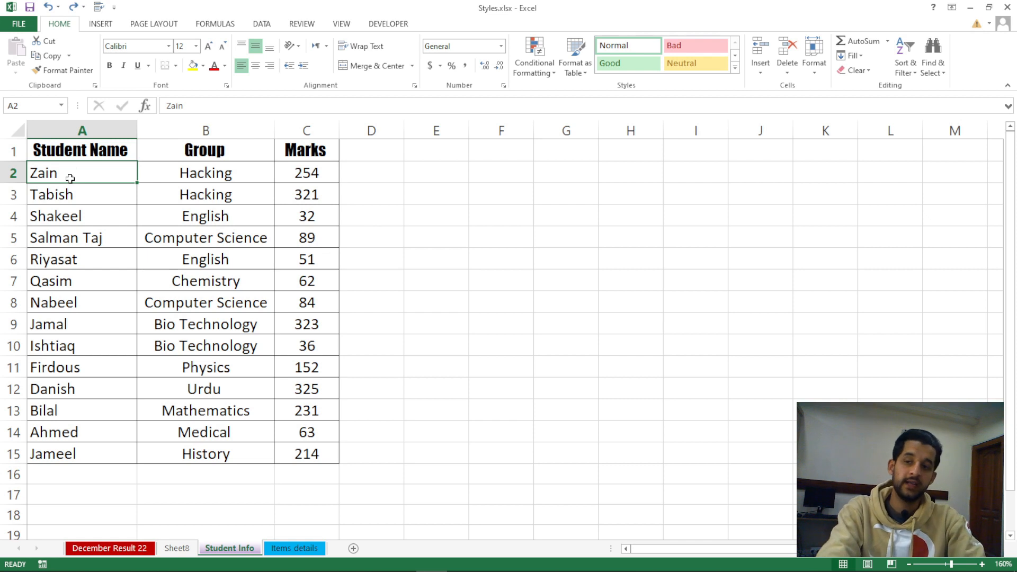
- Sort the student names in A2:A15 from A to Z, continuing with the current selection only
drag(70, 178, 94, 449)
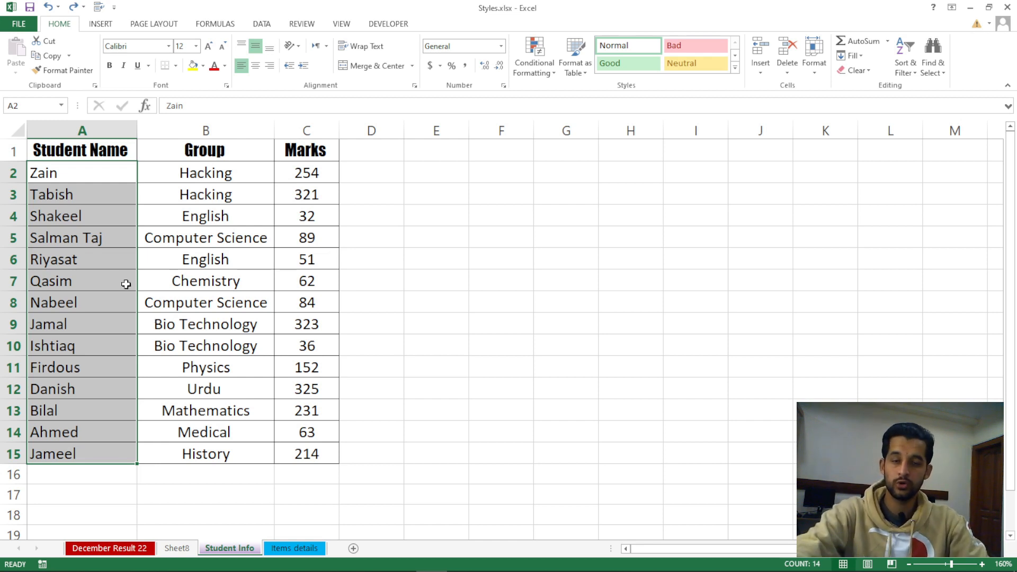
click(166, 265)
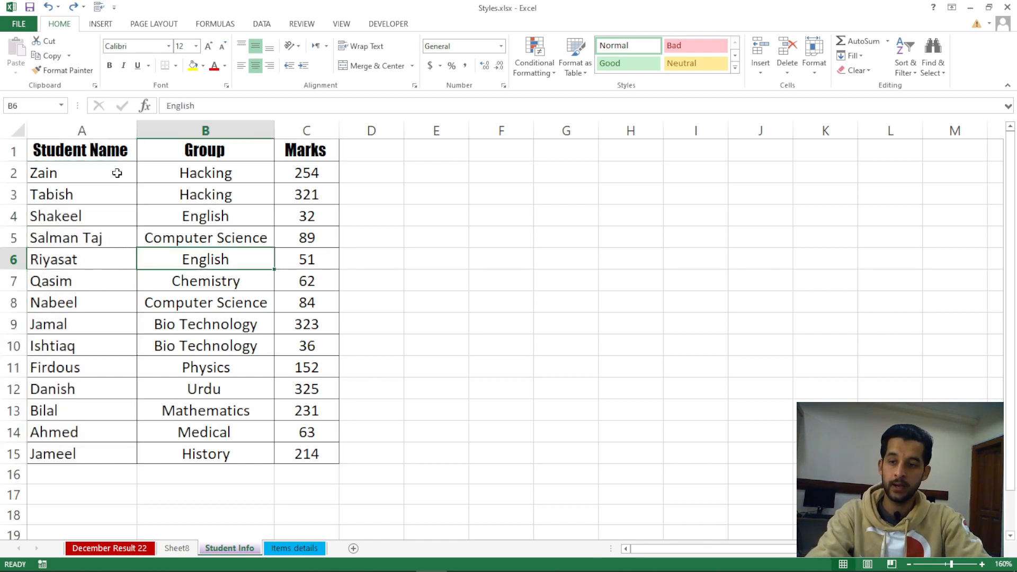
drag(118, 172, 102, 451)
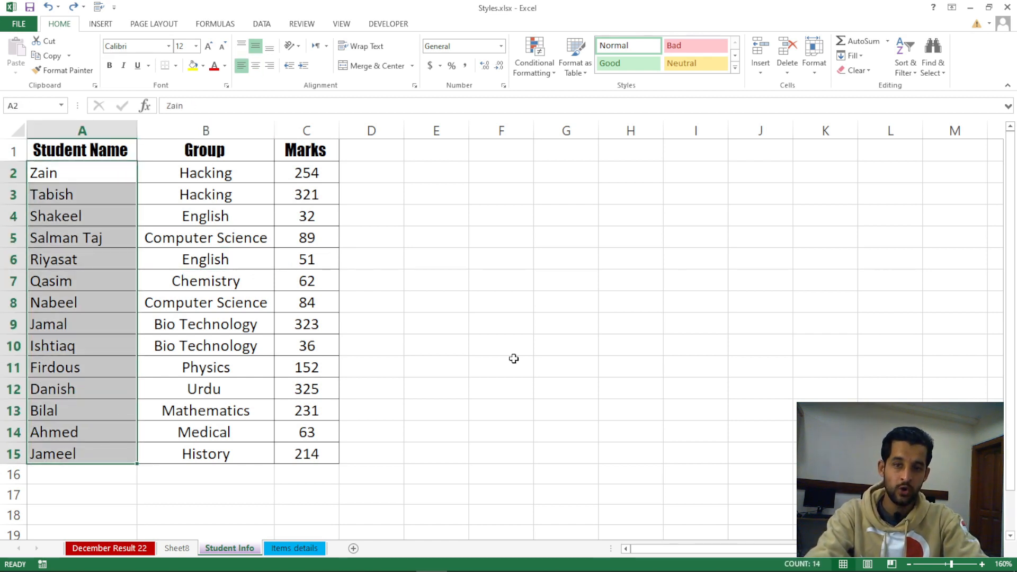
click(915, 74)
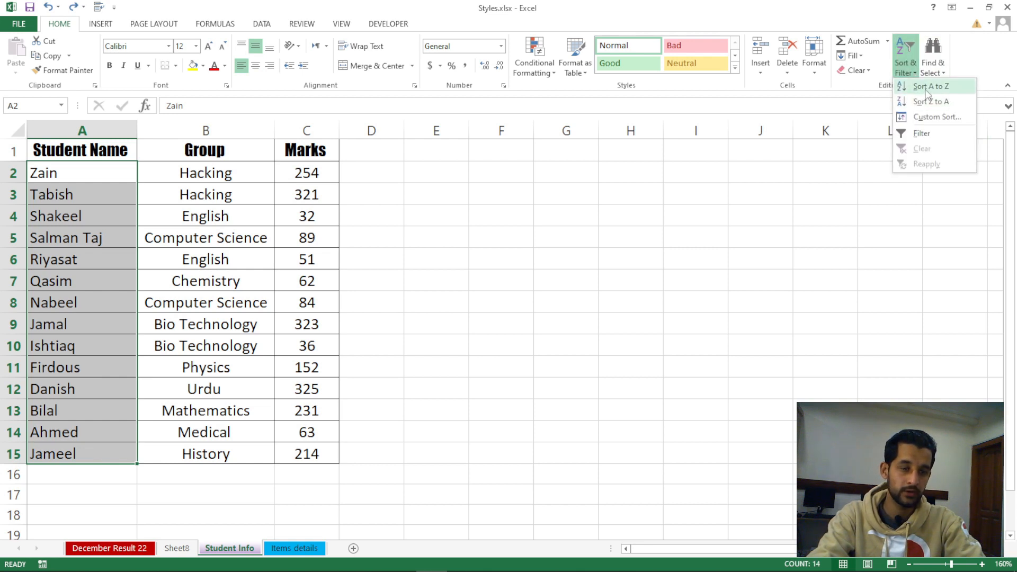
click(926, 87)
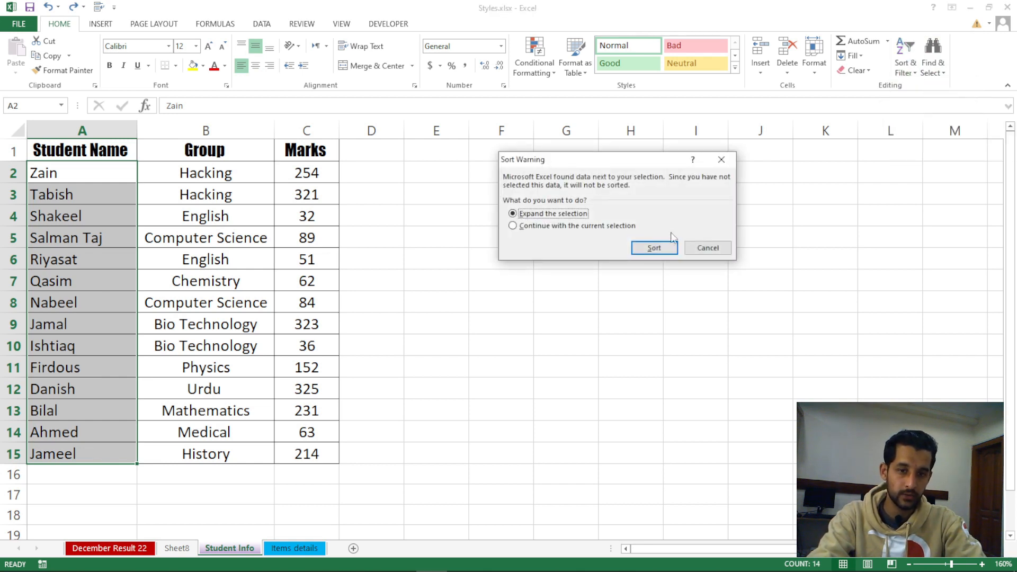
click(601, 228)
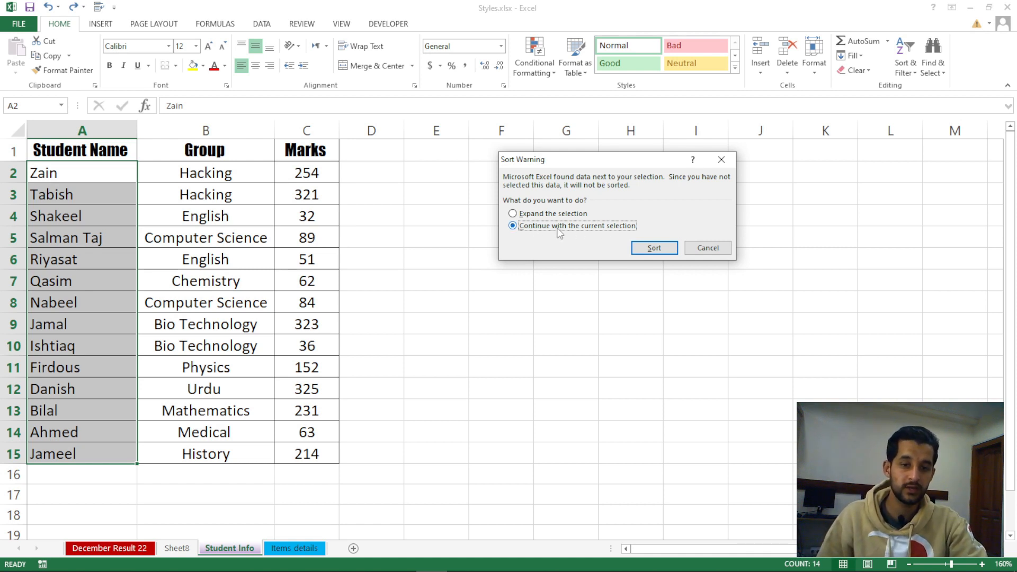
click(652, 249)
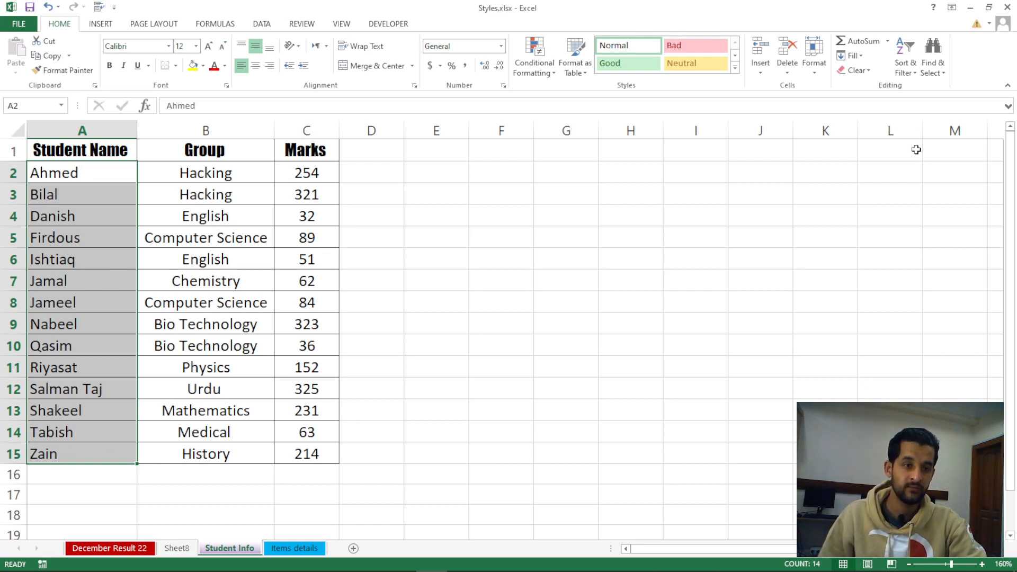
- Sort the student names in A2:A15 from Z to A, continuing with the current selection only
click(906, 68)
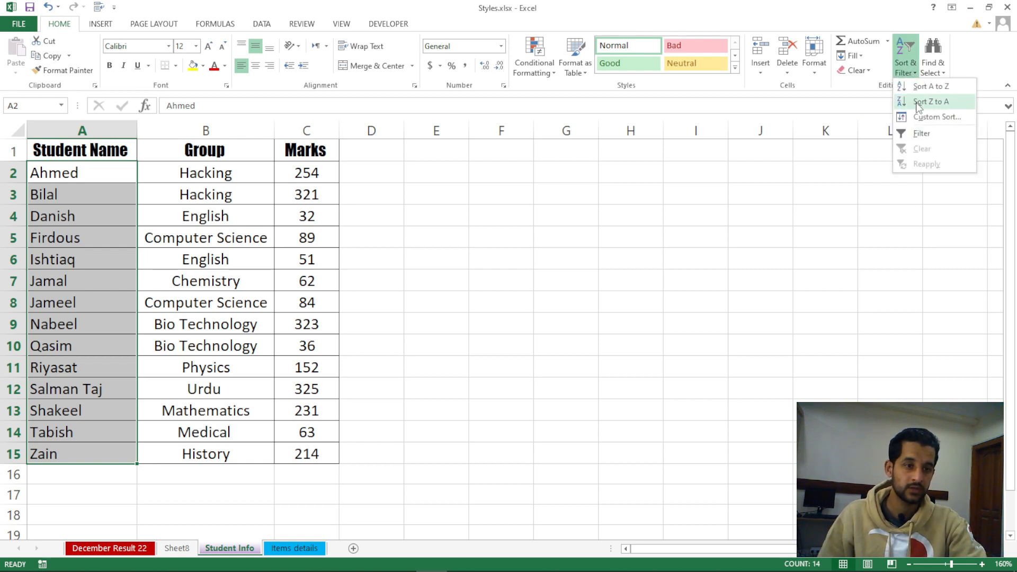
click(921, 102)
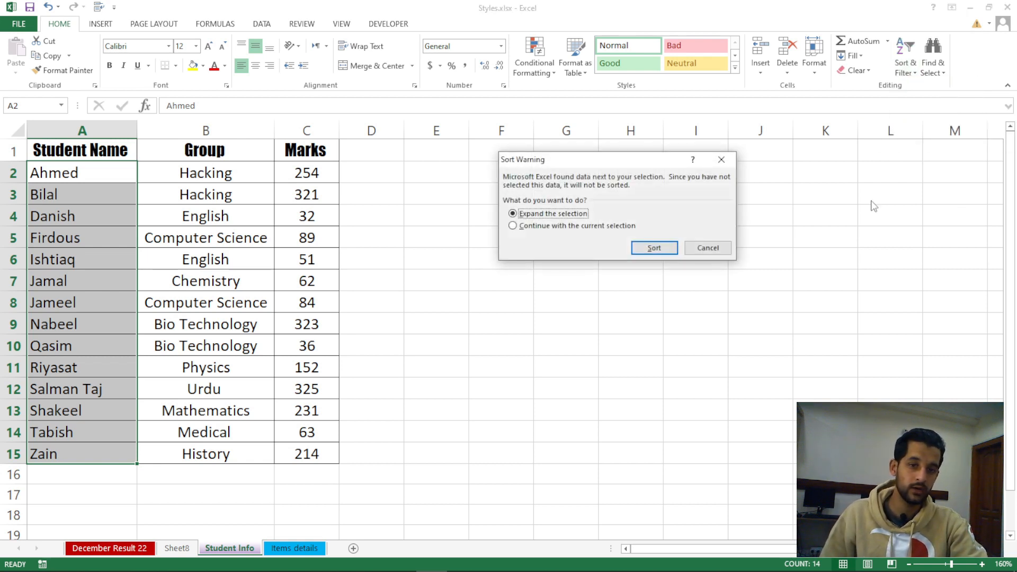
click(630, 227)
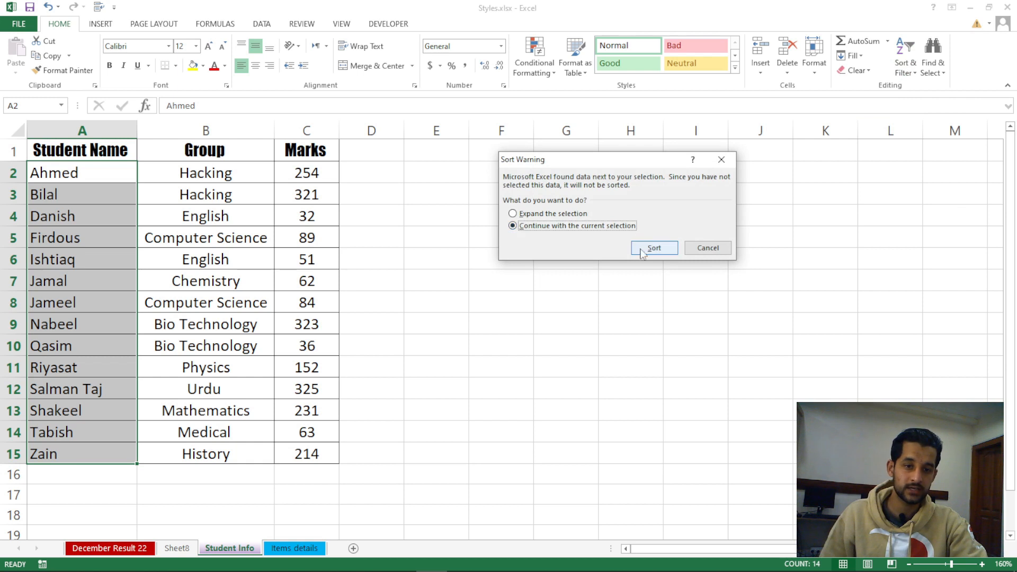
click(641, 248)
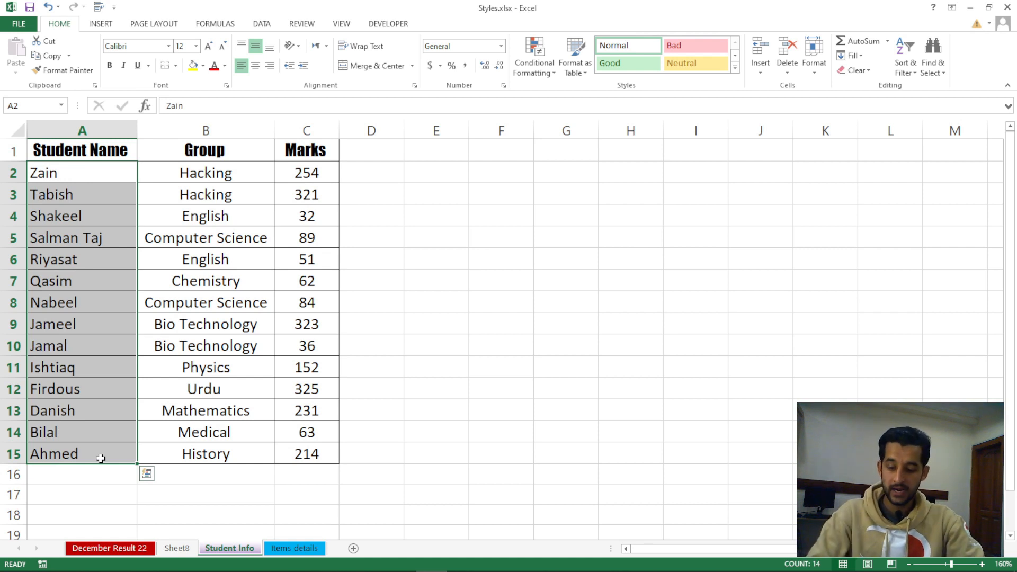
- Undo the last sort of the student names and check the group and marks in row 2
key(ctrl+z)
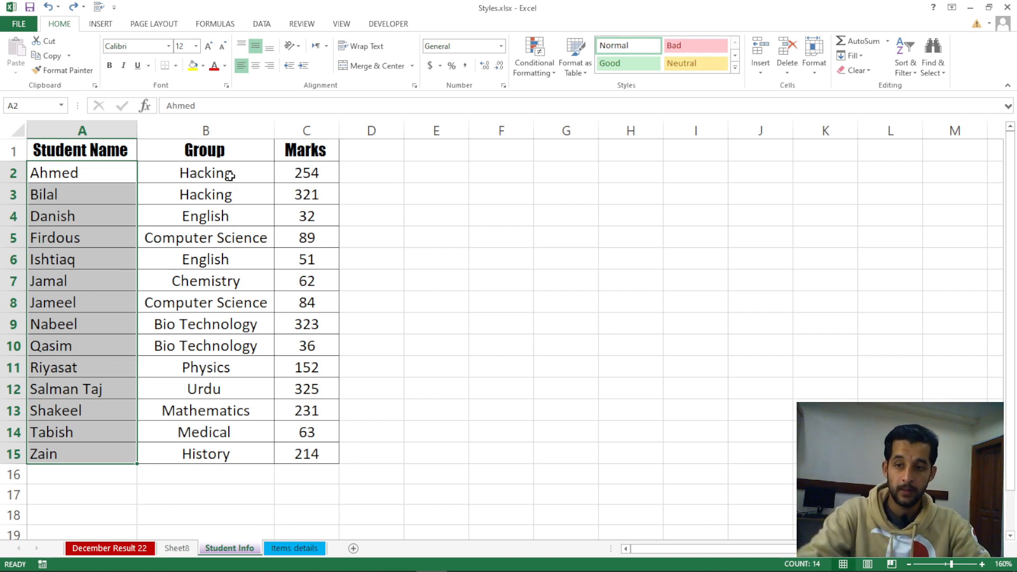
drag(74, 172, 297, 178)
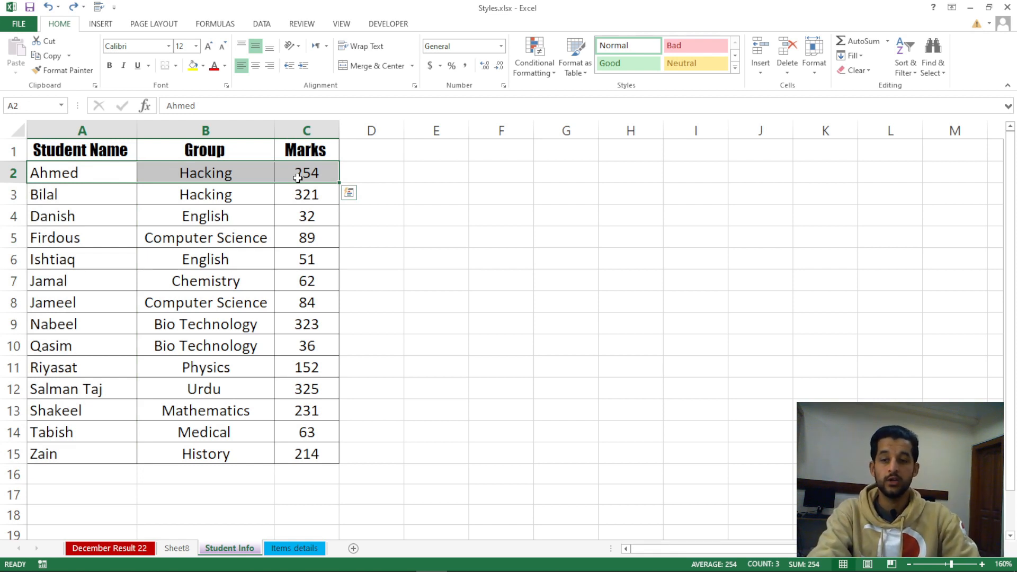
click(206, 216)
click(233, 172)
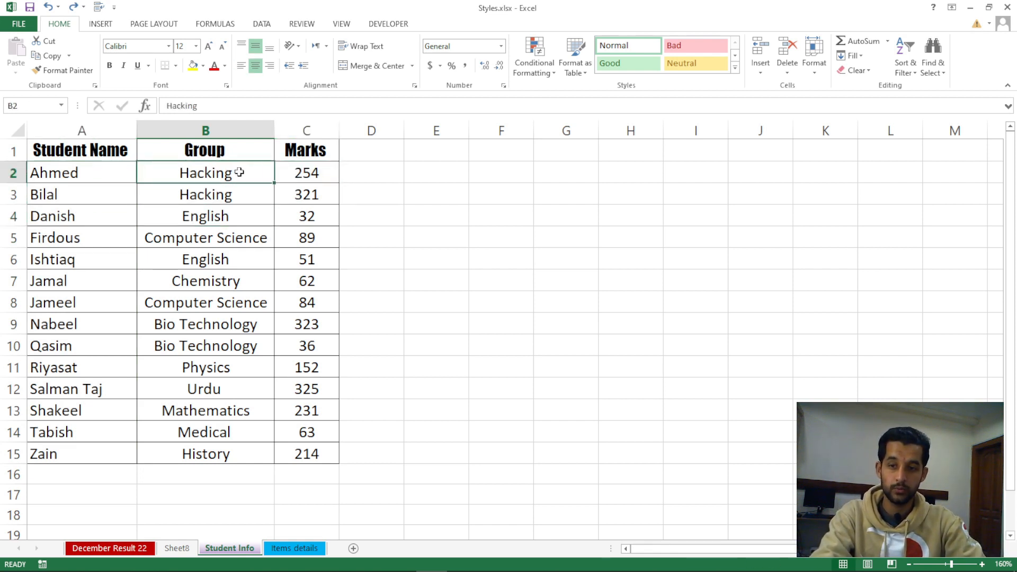
drag(239, 173, 306, 170)
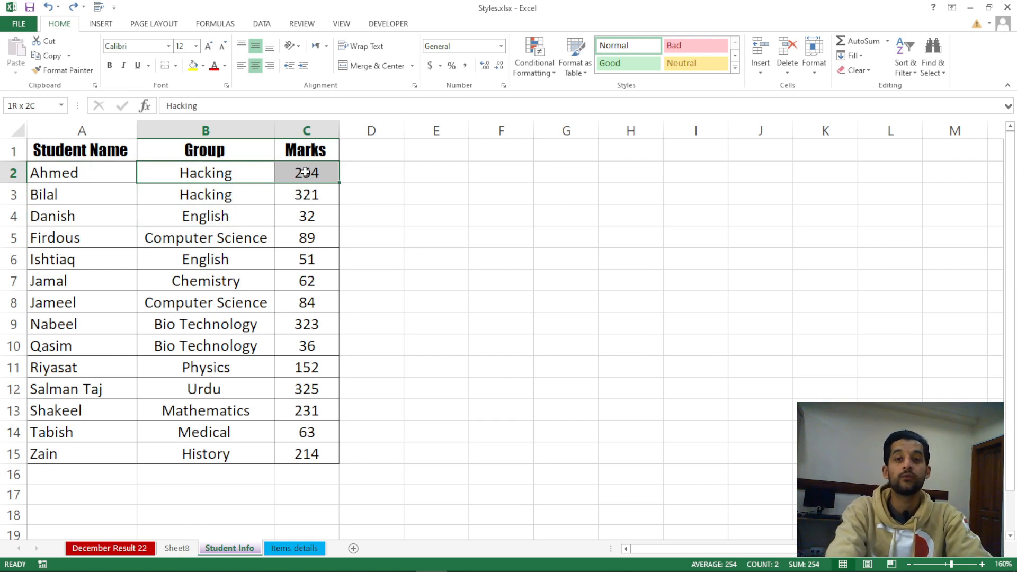
drag(306, 170, 306, 171)
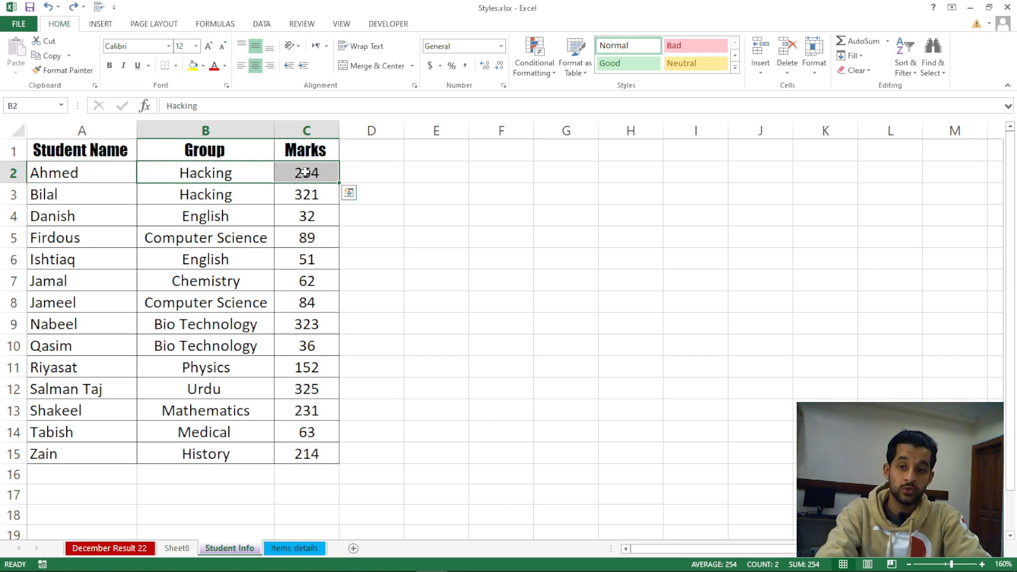
click(301, 196)
- Compare the student names in A2:A15 with the groups and marks in the adjacent columns
drag(99, 176, 119, 449)
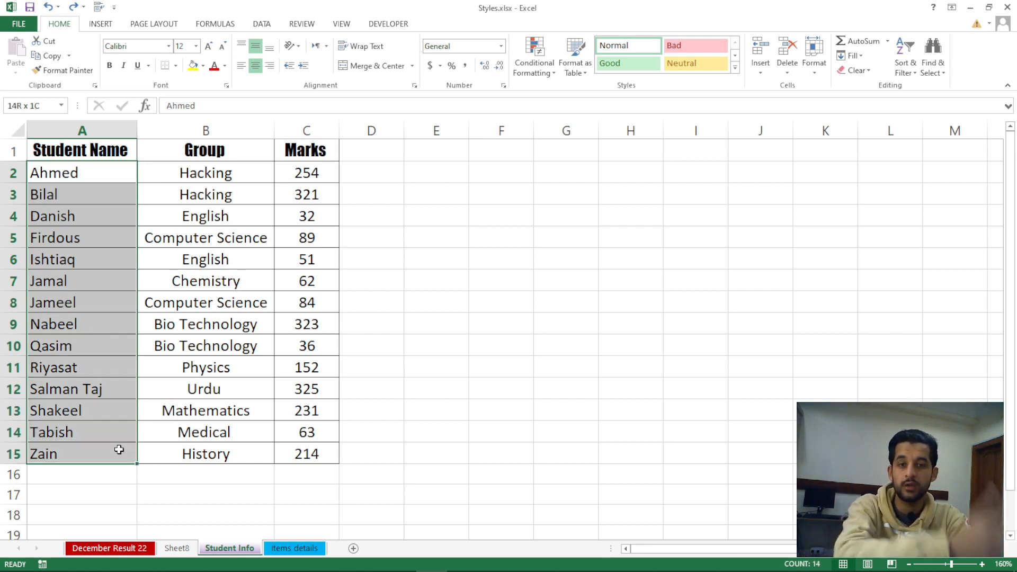
drag(118, 449, 119, 450)
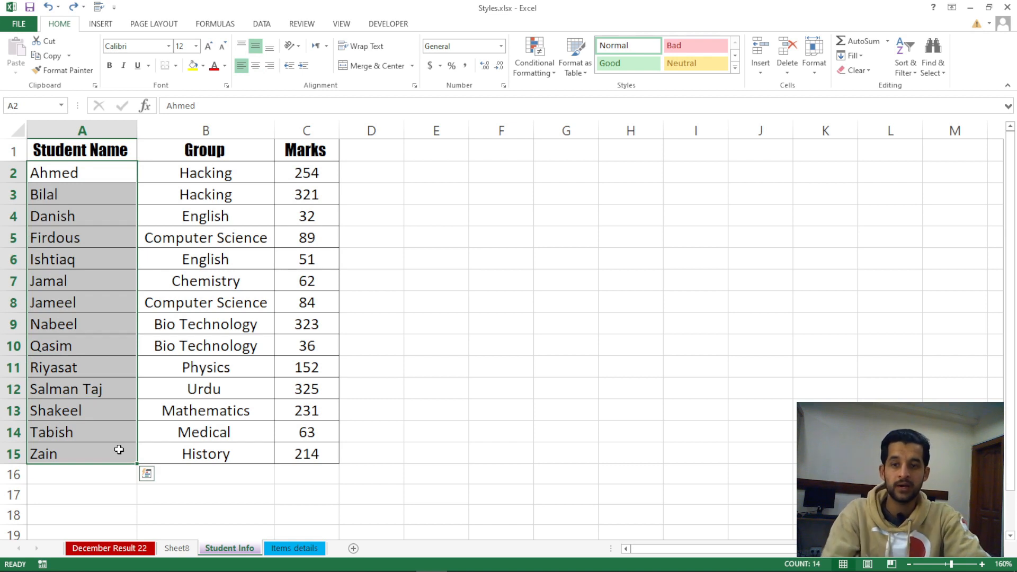
click(68, 175)
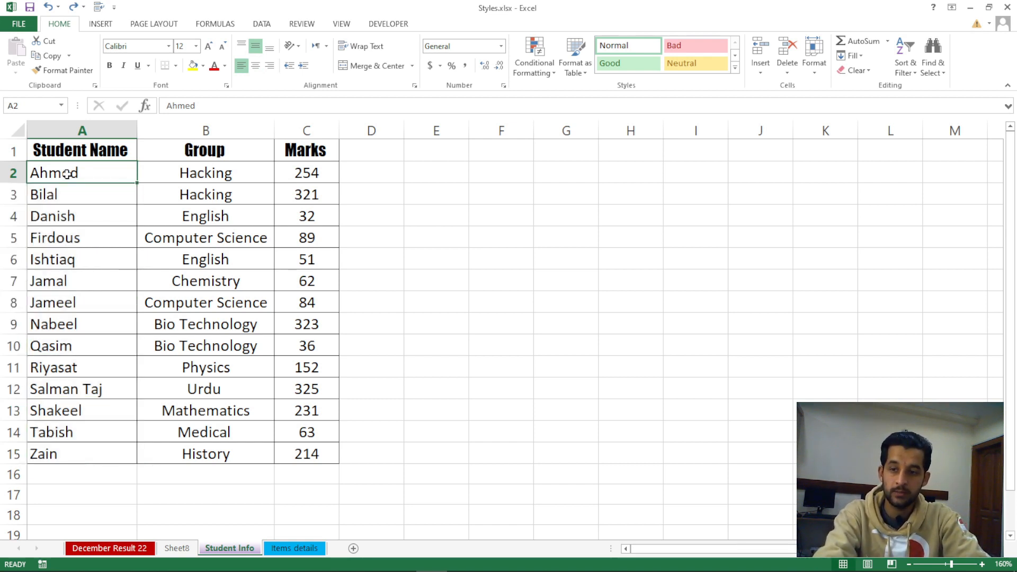
click(145, 233)
drag(122, 173, 55, 414)
click(55, 391)
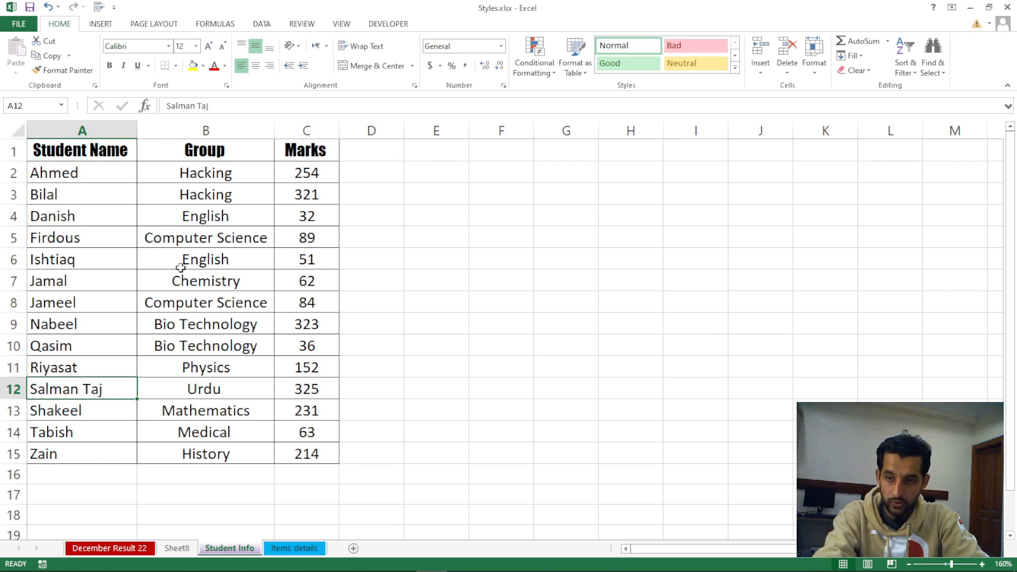
click(184, 169)
drag(185, 170, 290, 167)
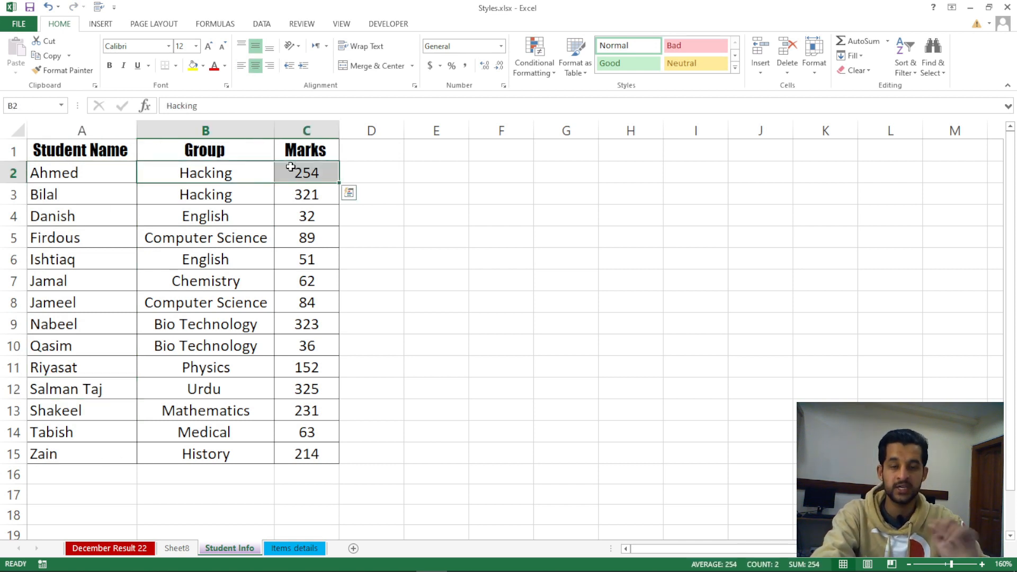
- Sort the student names in A2:A15 from Z to A, expanding the selection to the adjacent data, and check row 15
drag(85, 178, 101, 454)
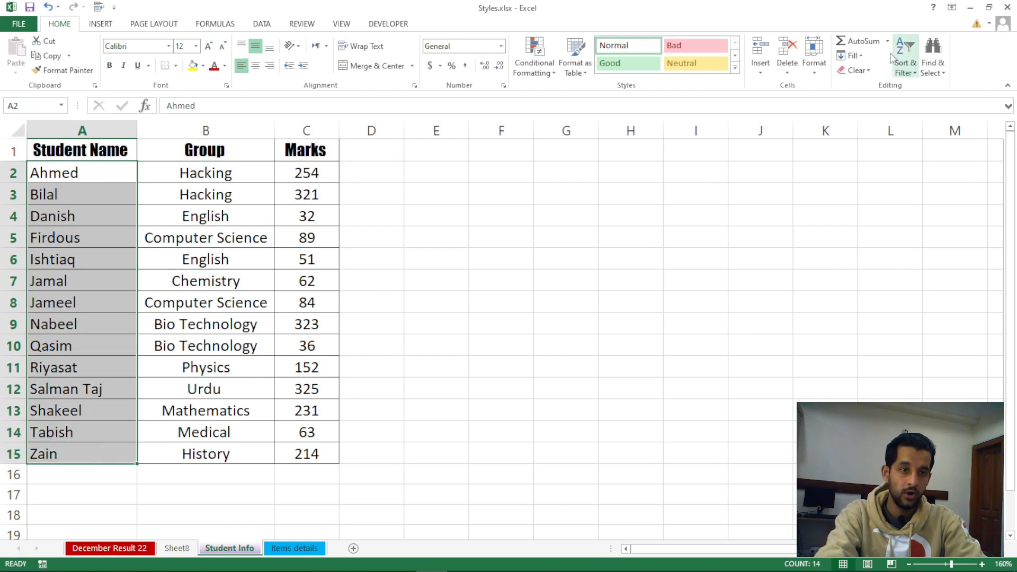
click(905, 63)
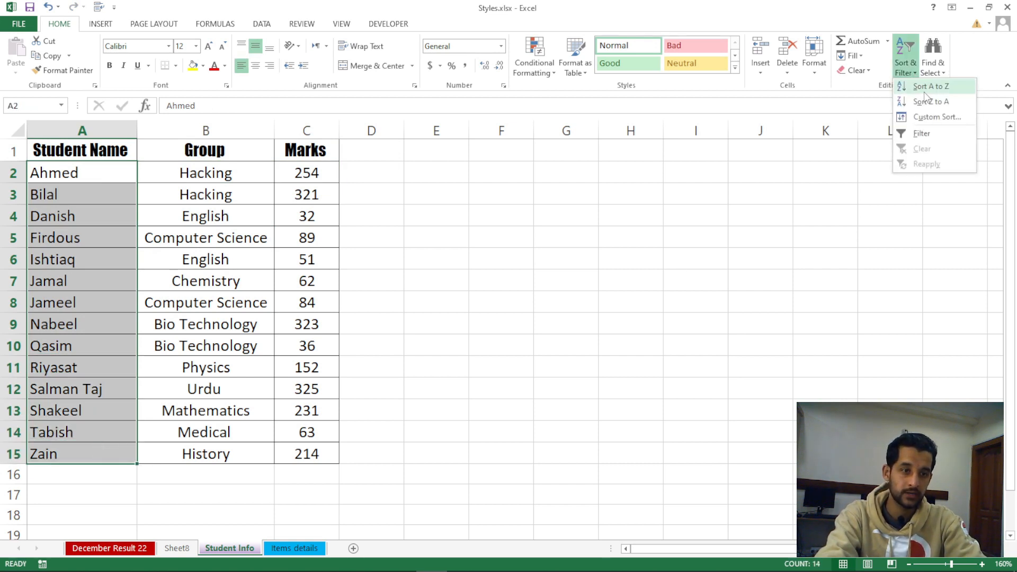
click(927, 101)
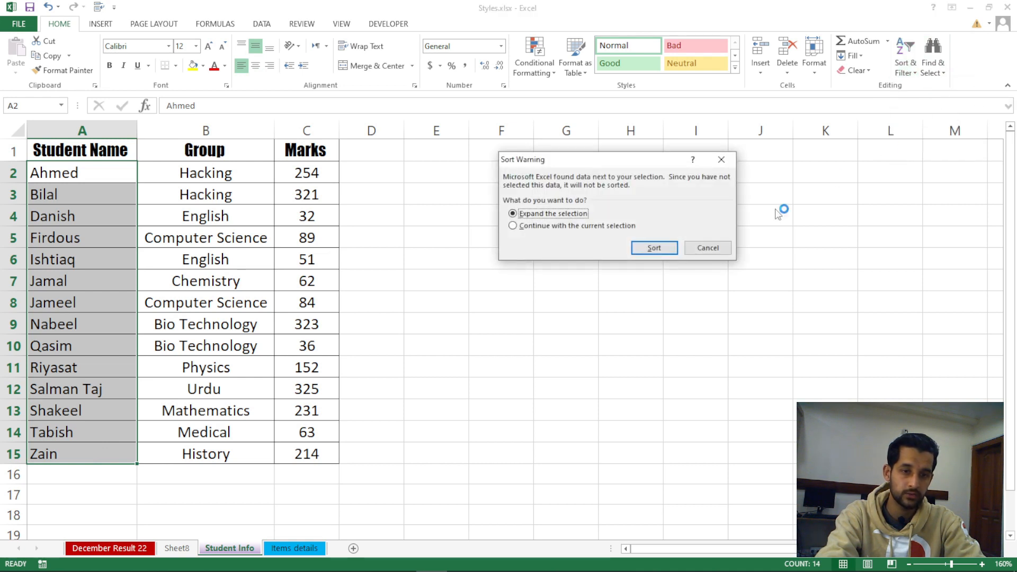
key(F1)
click(630, 101)
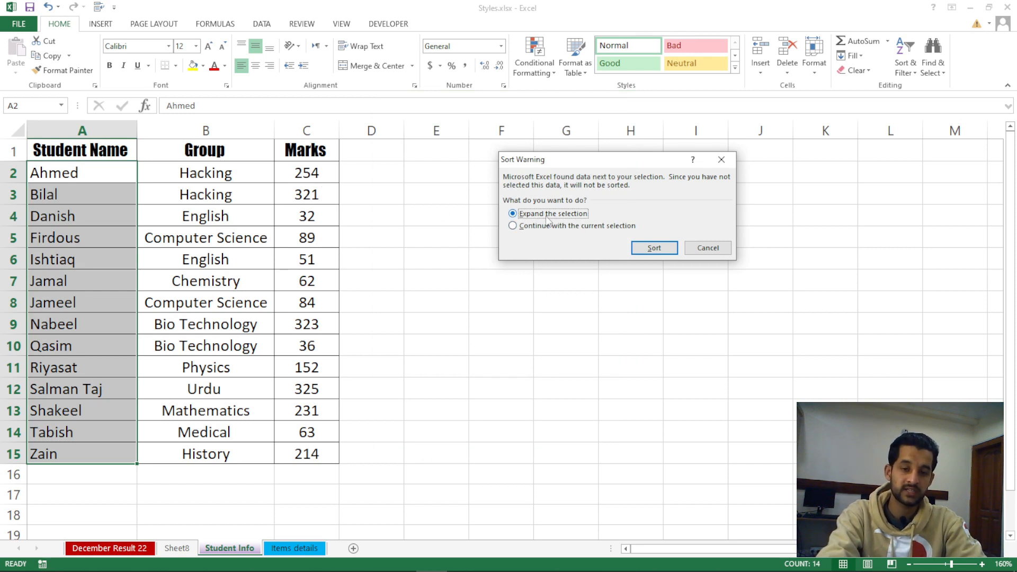
click(644, 246)
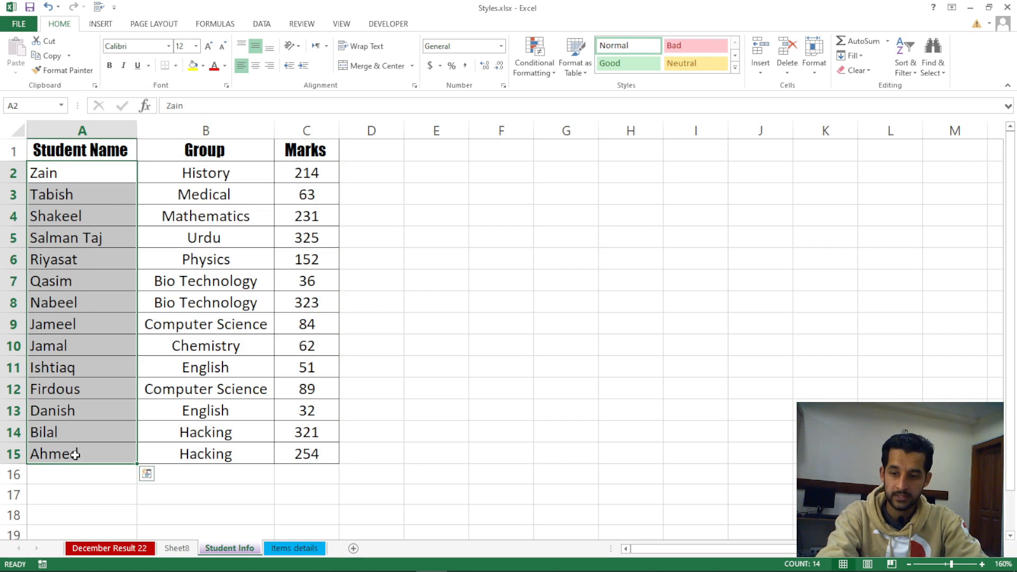
drag(75, 454, 306, 456)
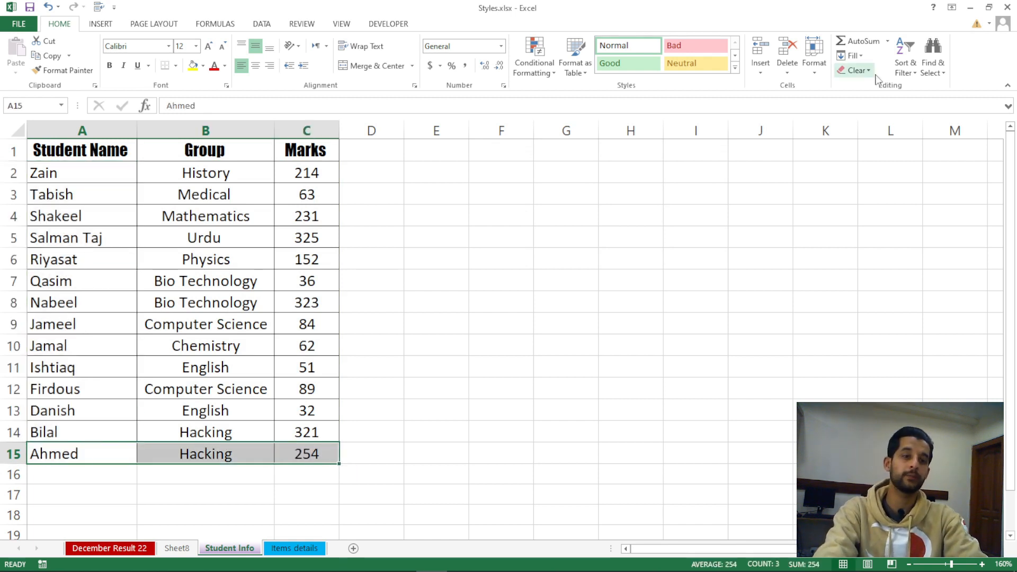
click(905, 68)
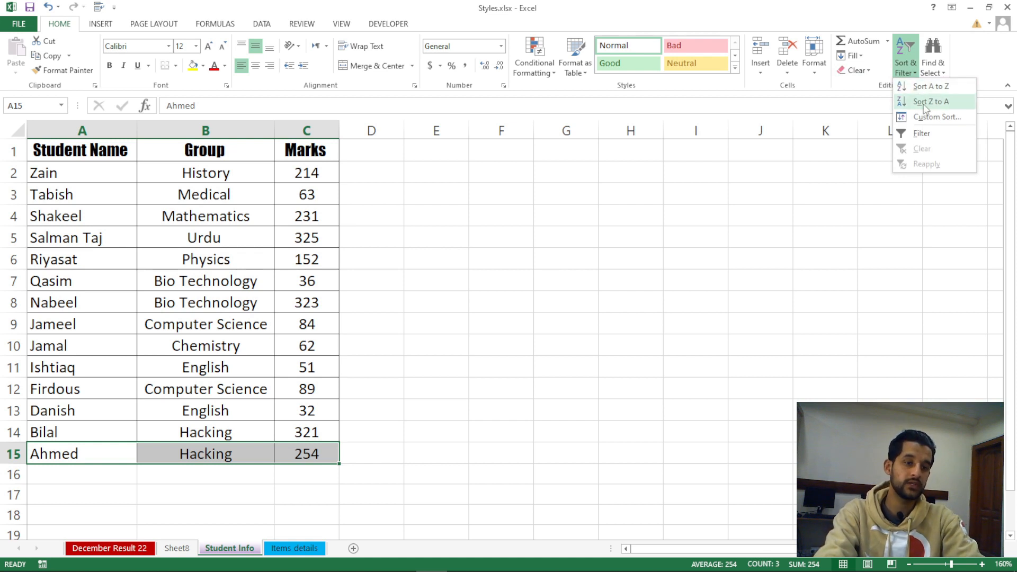
click(600, 293)
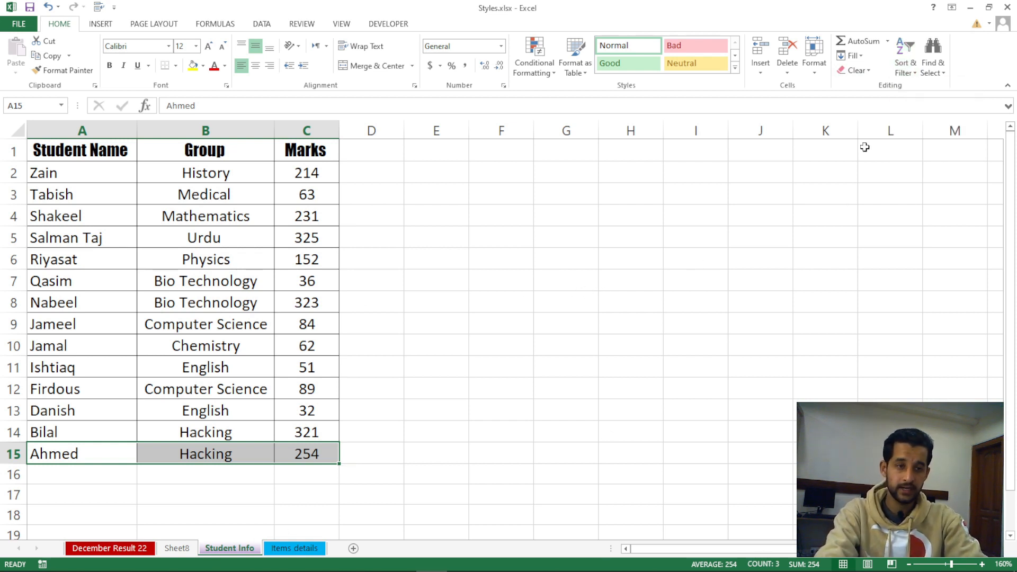
click(909, 78)
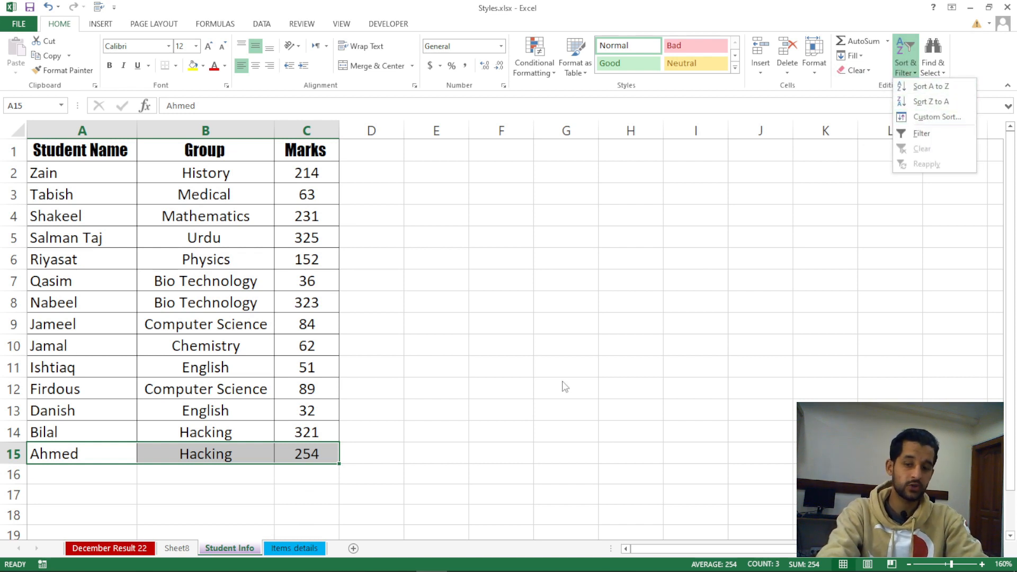
click(417, 431)
- Open the Items details sheet and review the city entries in column B
click(298, 550)
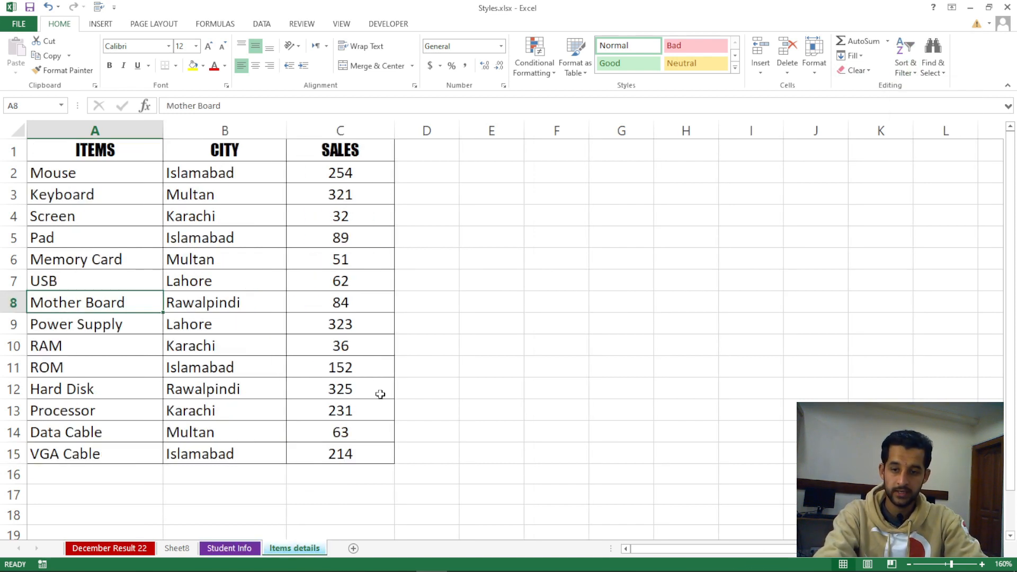
click(213, 176)
click(228, 216)
click(227, 233)
click(227, 258)
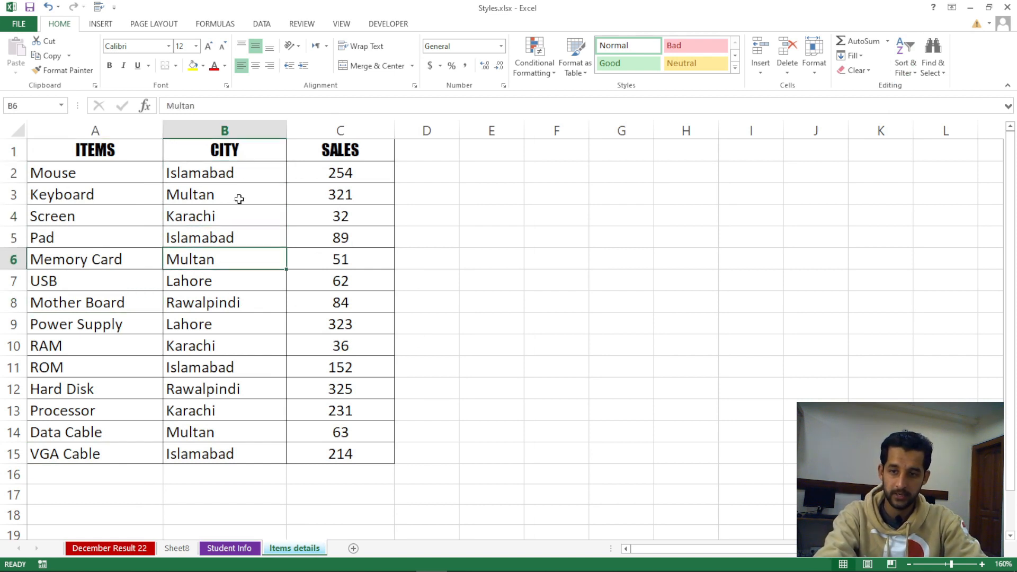
click(239, 174)
click(236, 215)
click(238, 258)
click(242, 320)
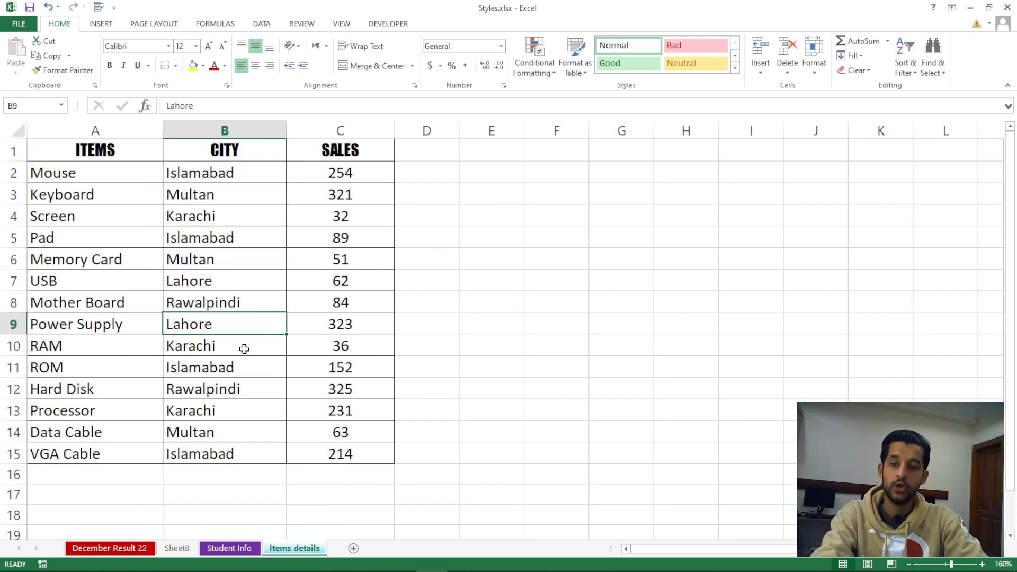
- Examine the items table and the order in which the cities are listed from row 2 to row 15
drag(76, 146, 351, 444)
click(351, 411)
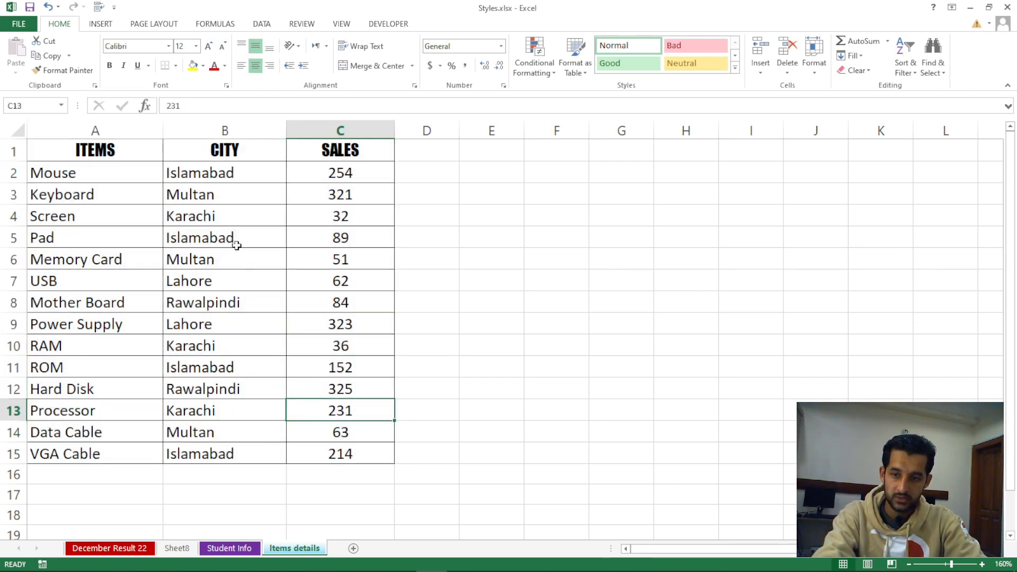
click(209, 175)
drag(209, 176, 209, 239)
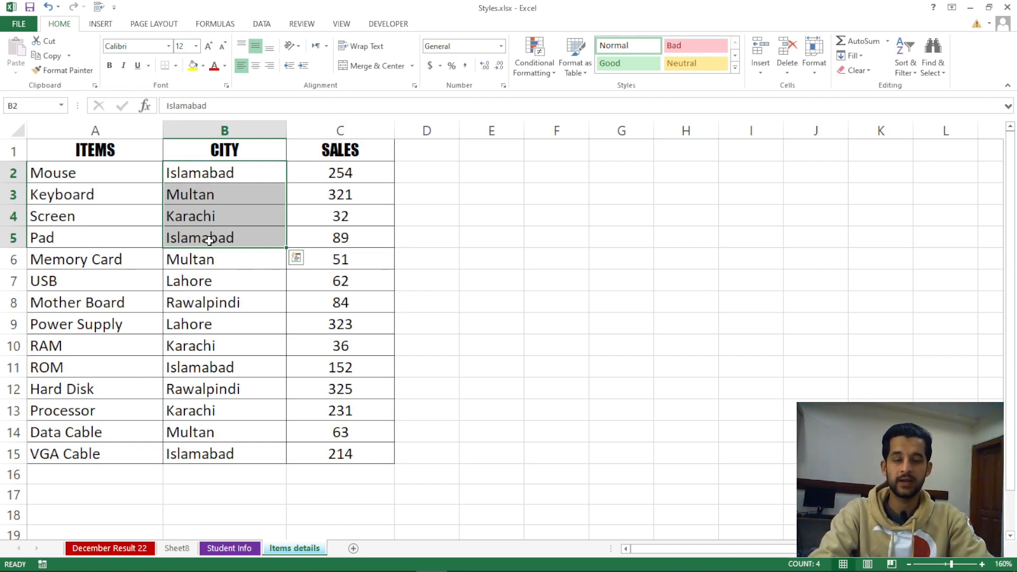
drag(218, 180, 217, 221)
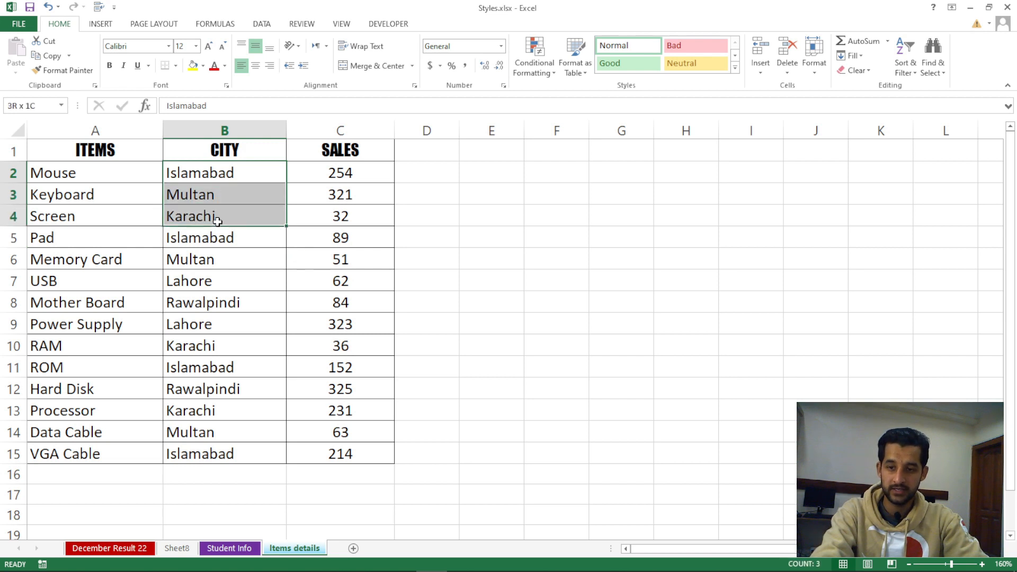
drag(191, 261, 191, 325)
drag(190, 368, 195, 444)
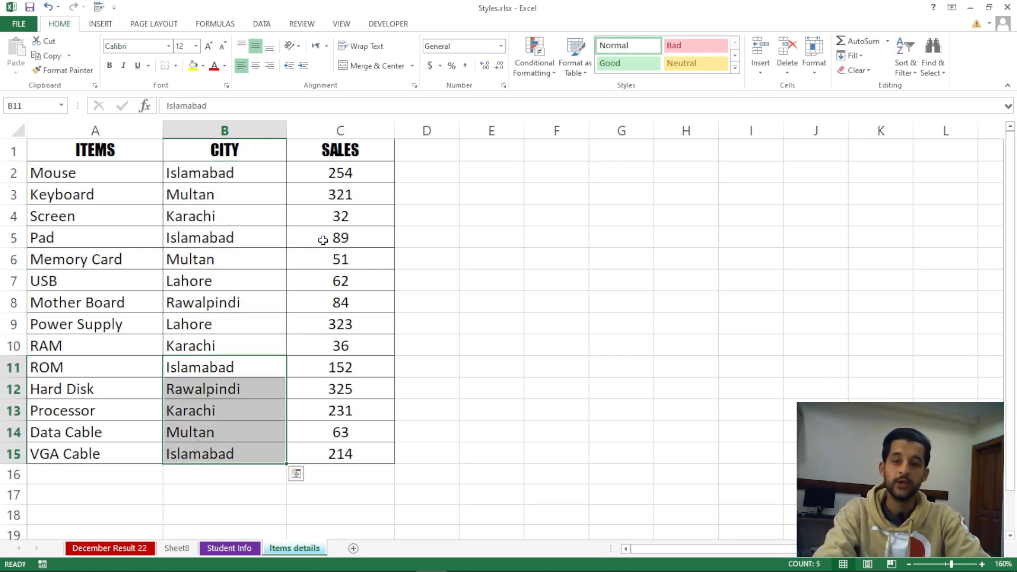
- Compare the sales figures in column C with their cities in column B
drag(343, 171, 340, 239)
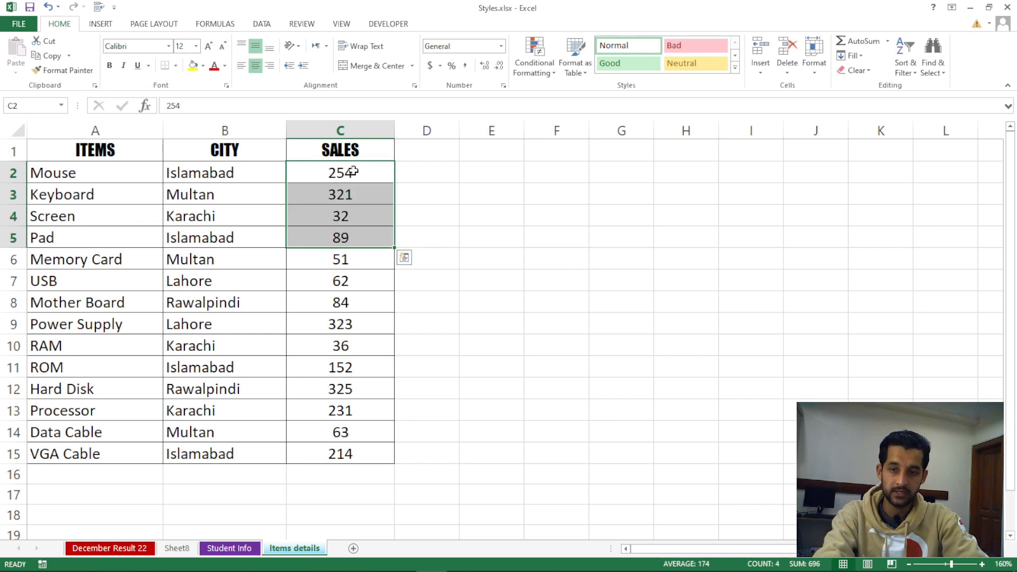
drag(353, 171, 353, 226)
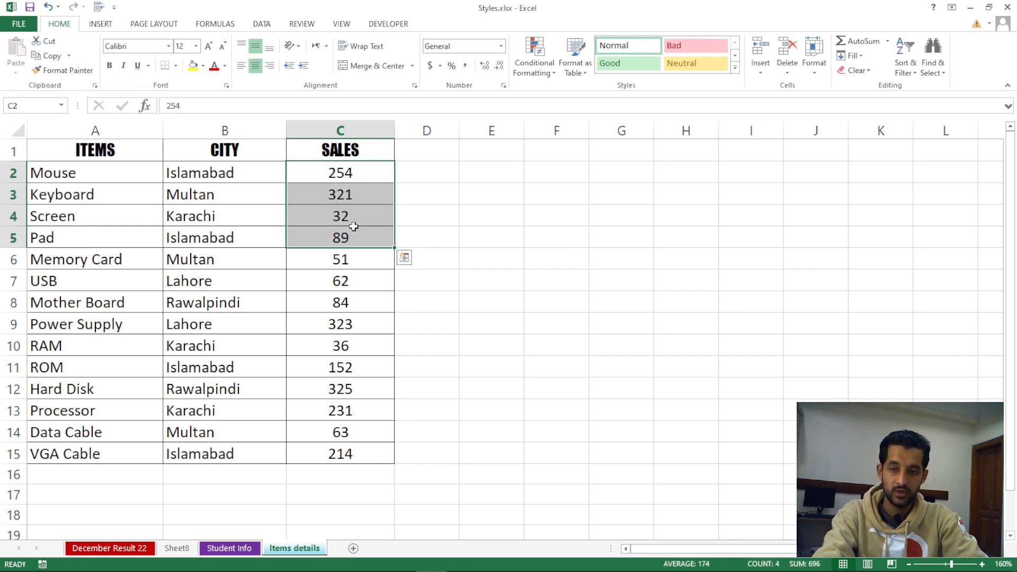
click(252, 170)
click(331, 172)
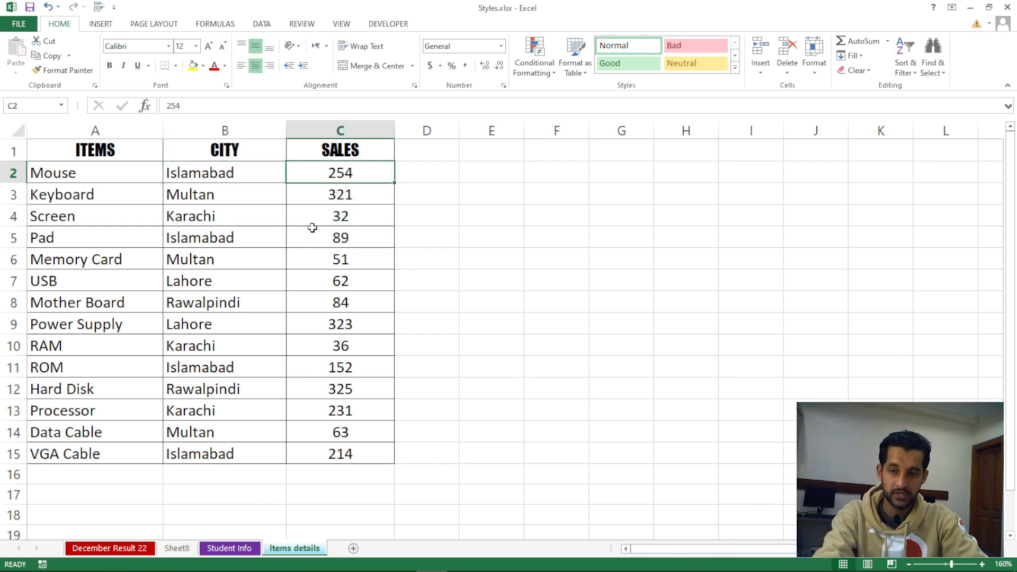
click(234, 237)
click(325, 236)
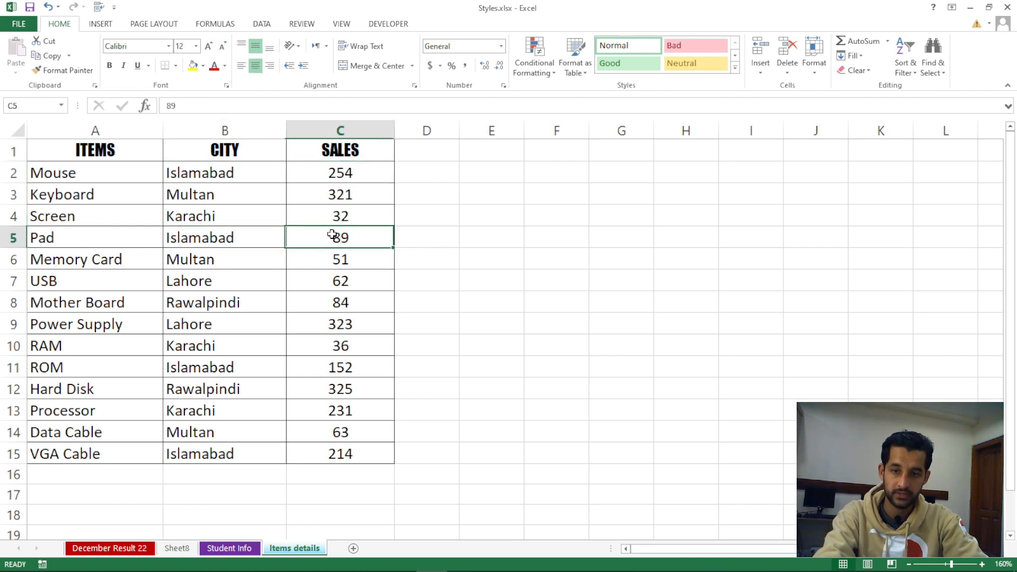
click(348, 200)
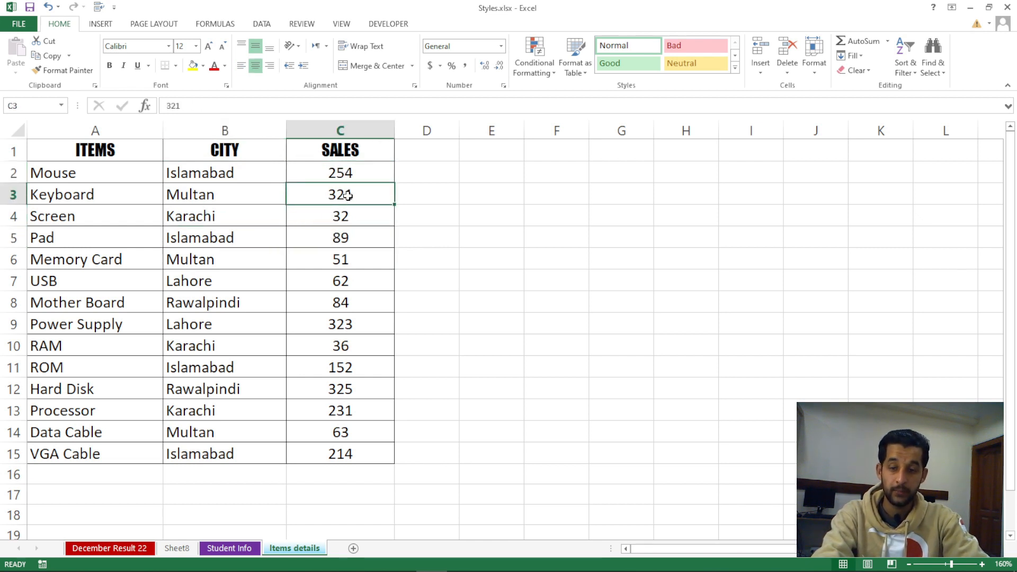
drag(360, 173, 362, 224)
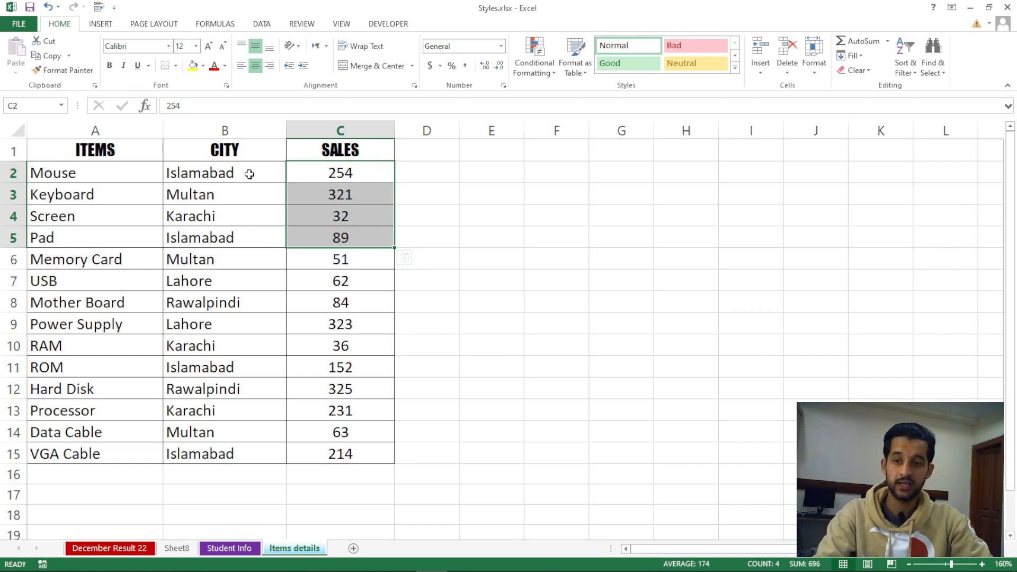
drag(247, 173, 239, 448)
drag(350, 172, 352, 453)
- Open a custom sort for the items table in A1:C15 and check its sort options
drag(108, 154, 318, 447)
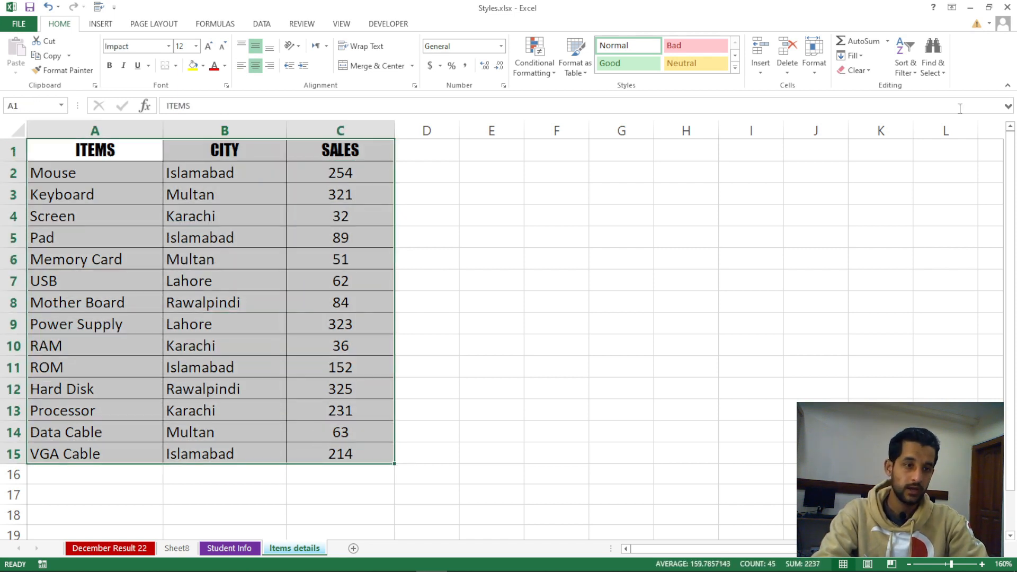
click(914, 74)
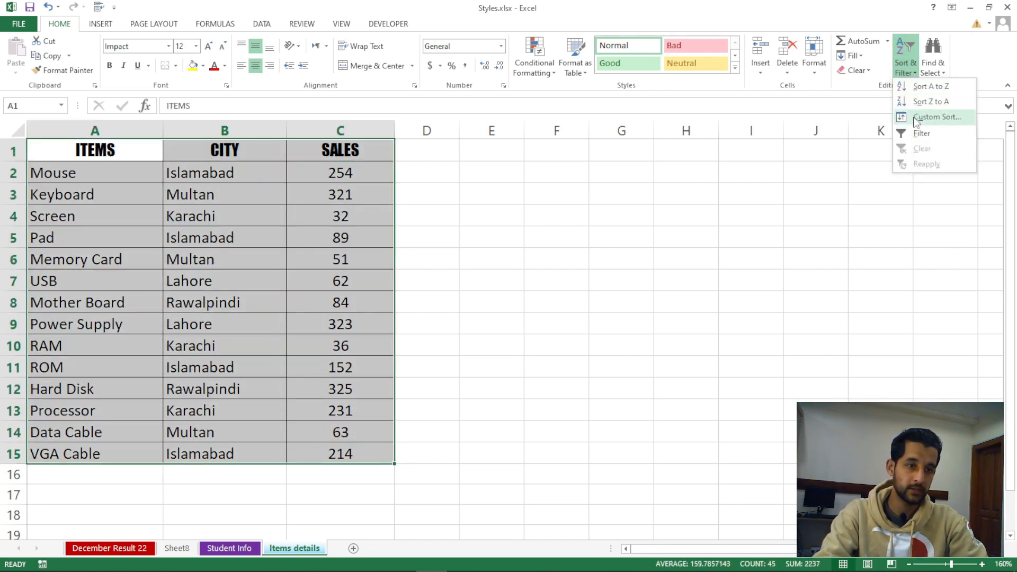
click(930, 116)
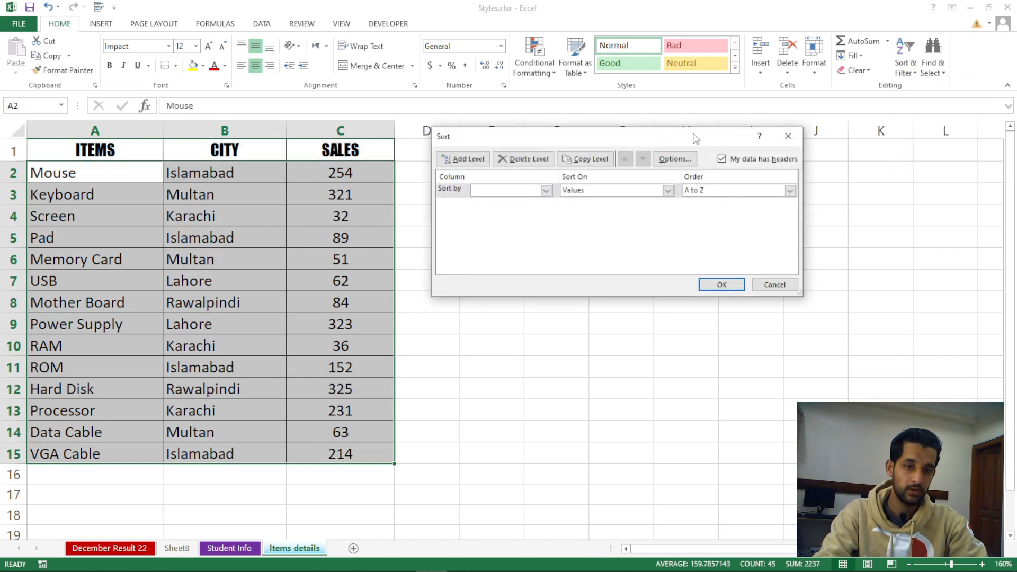
drag(692, 136, 728, 157)
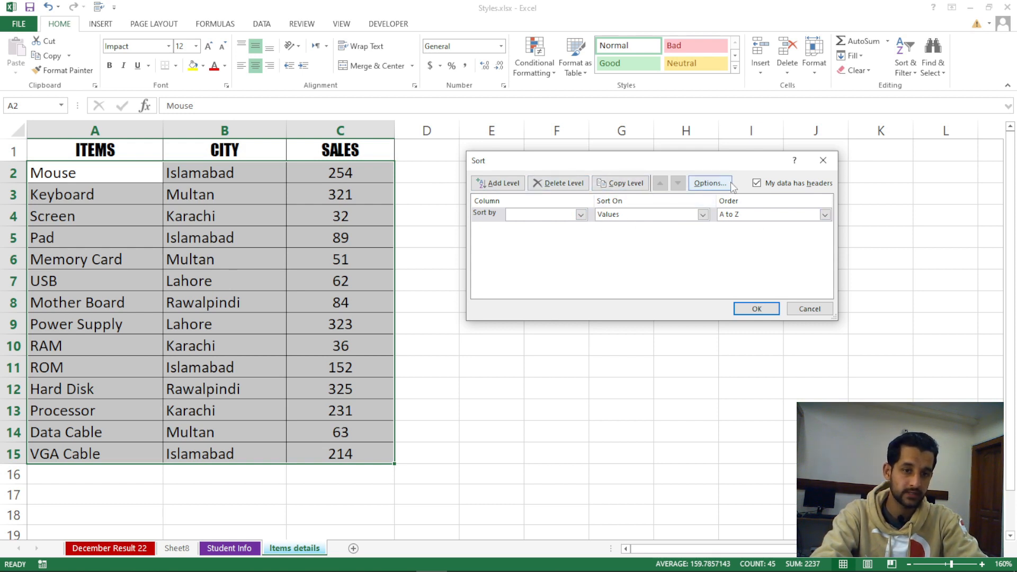
click(709, 182)
click(657, 164)
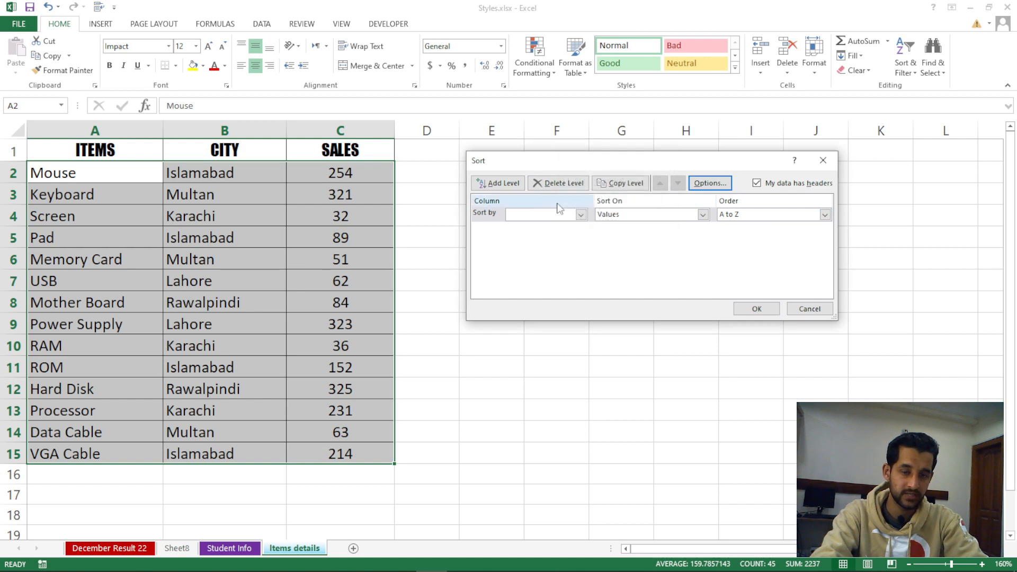
- Set the first sort level to the CITY column, sorted on values from A to Z
click(516, 214)
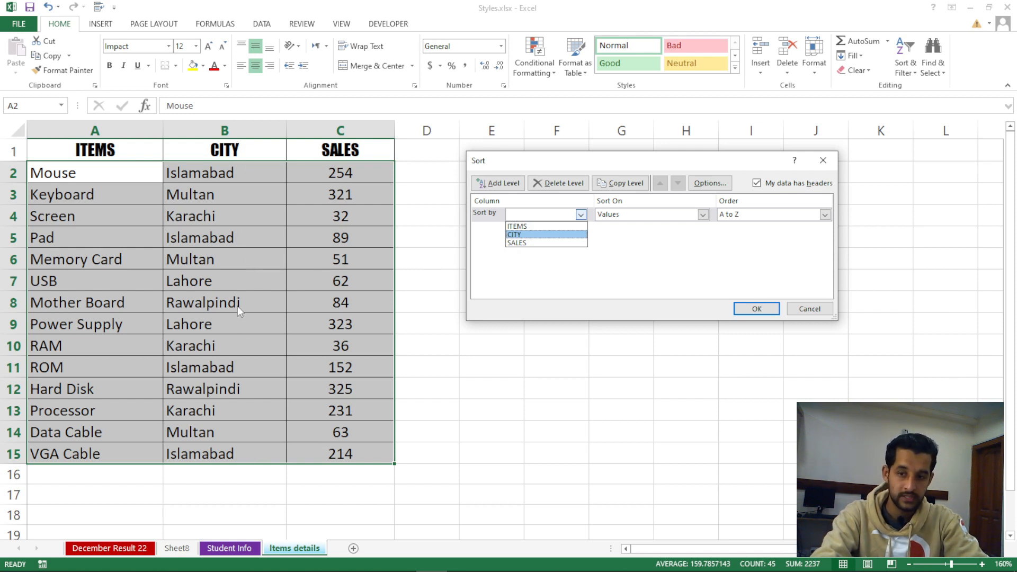
click(522, 235)
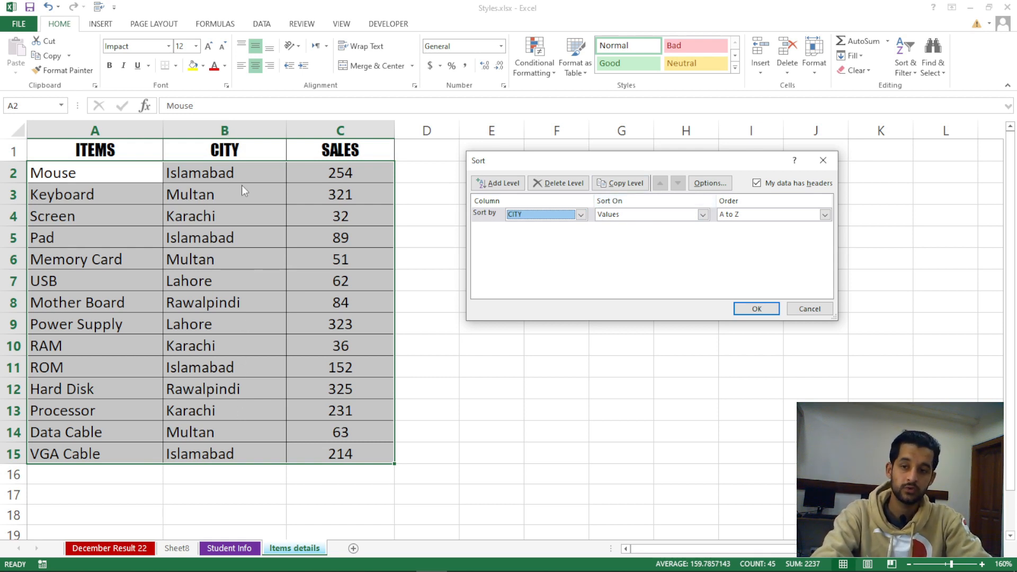
click(703, 214)
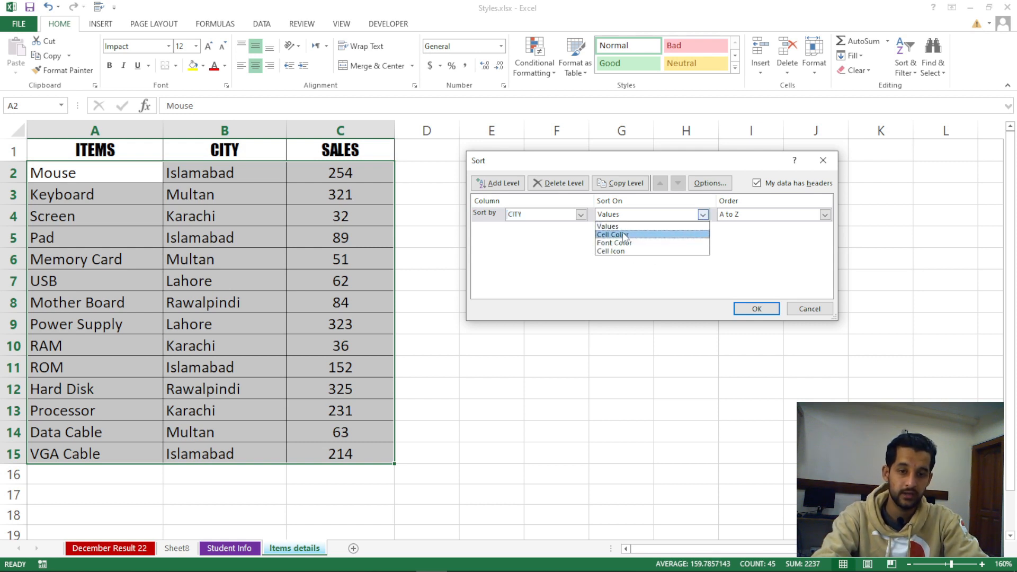
key(Escape)
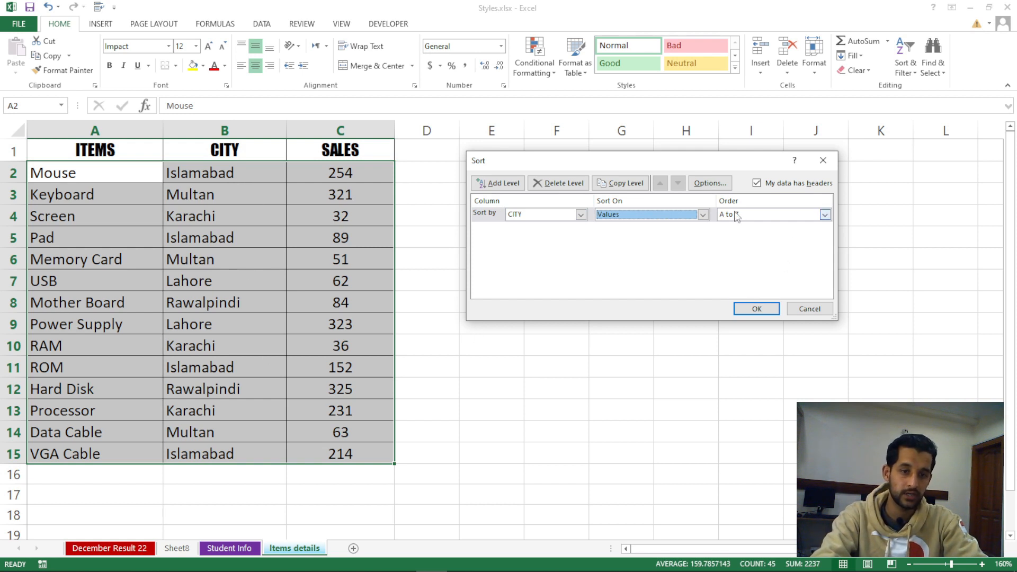
click(829, 219)
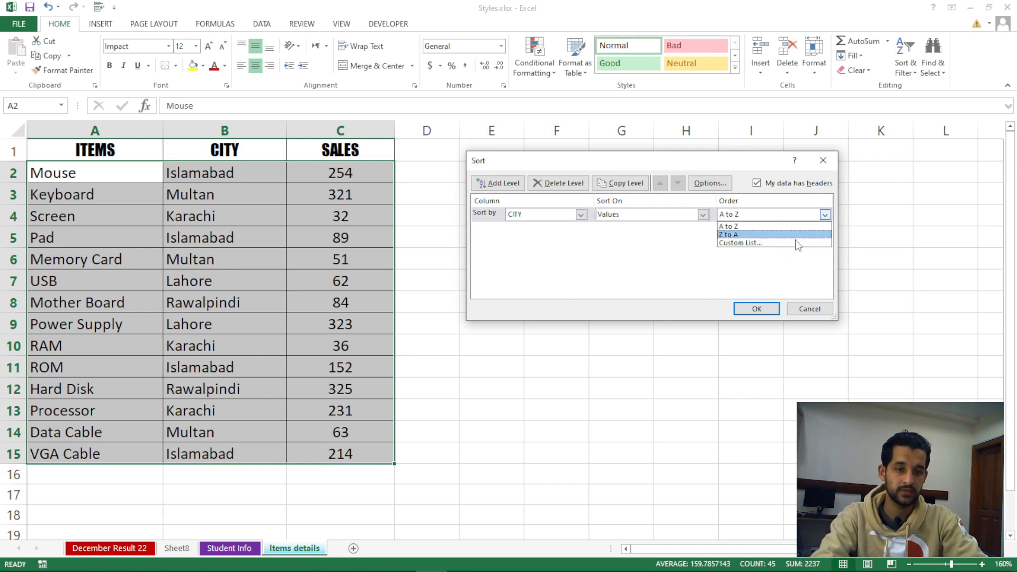
click(782, 233)
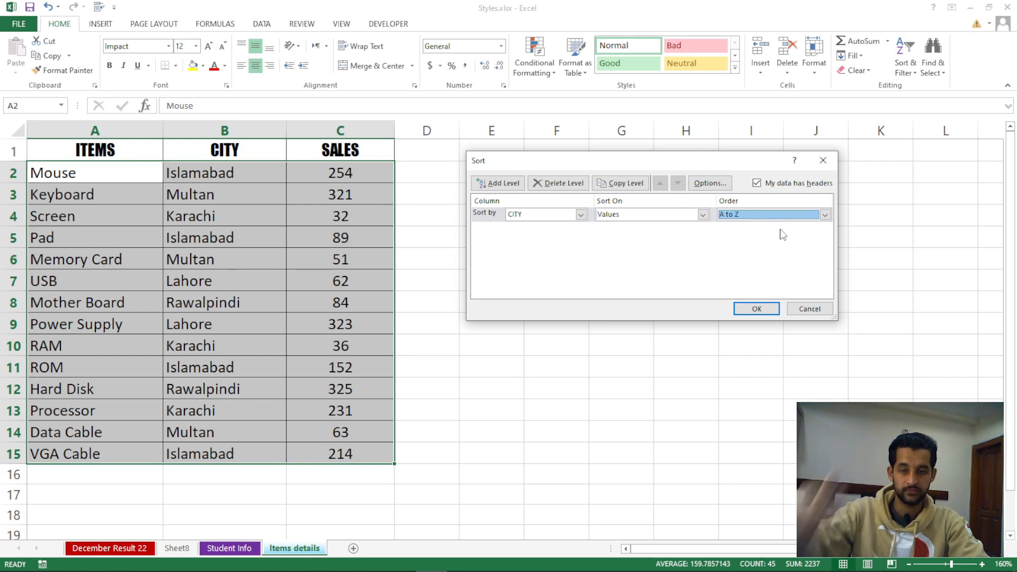
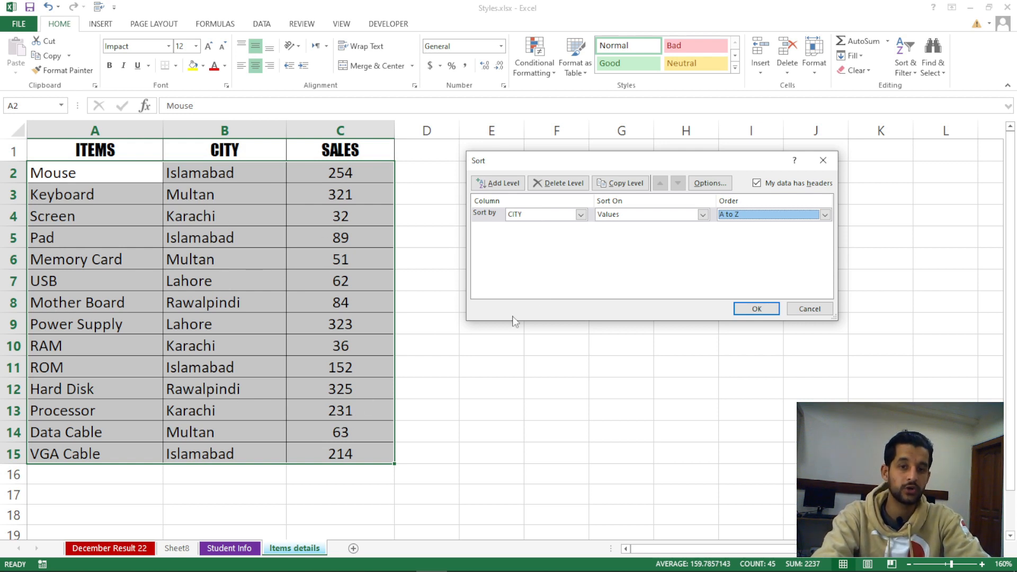
- Add a second sort level on SALES values, ordered Largest to Smallest, and apply the custom sort
click(494, 184)
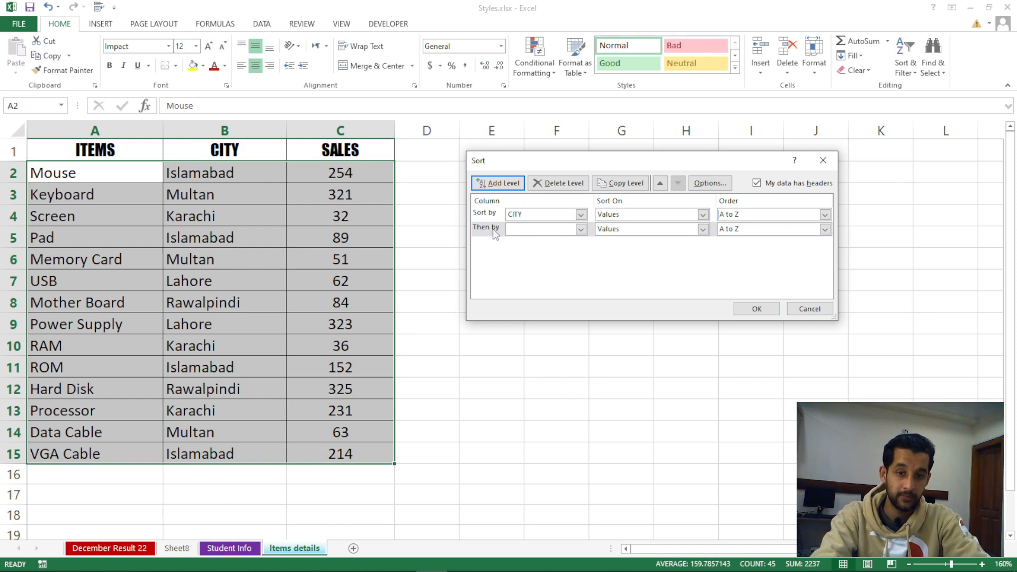
click(581, 229)
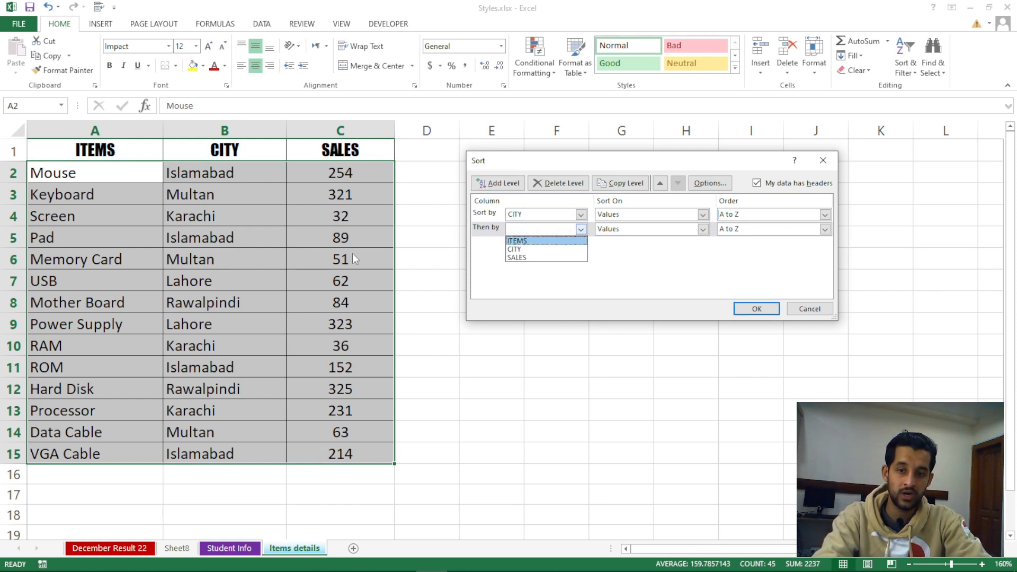
click(542, 258)
click(651, 230)
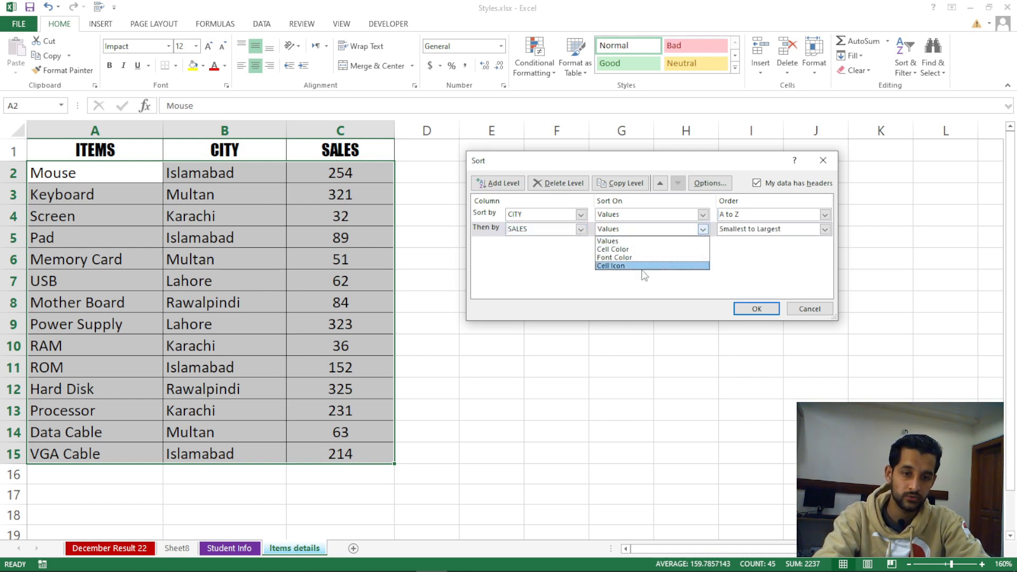
click(629, 242)
click(772, 231)
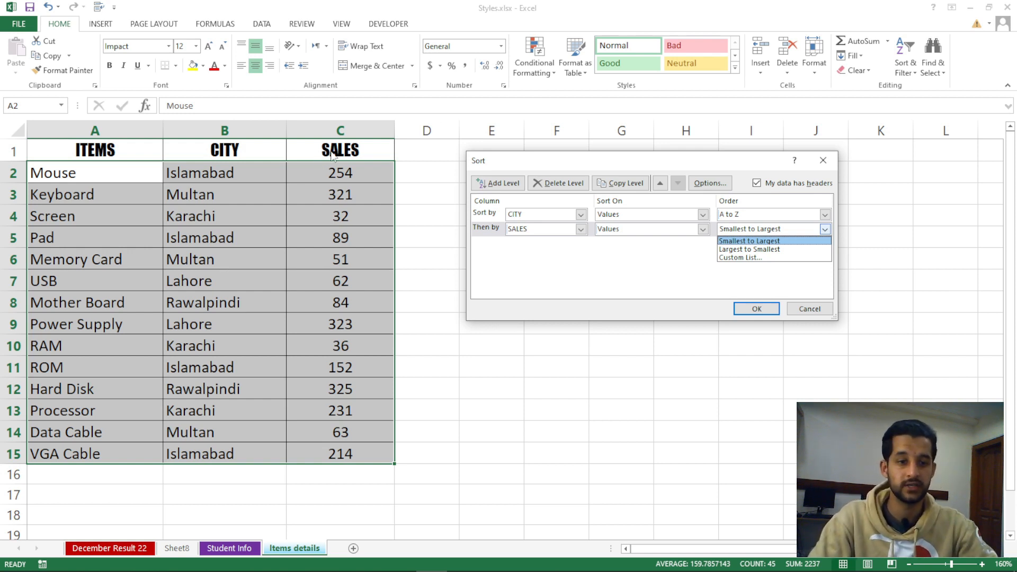
click(746, 249)
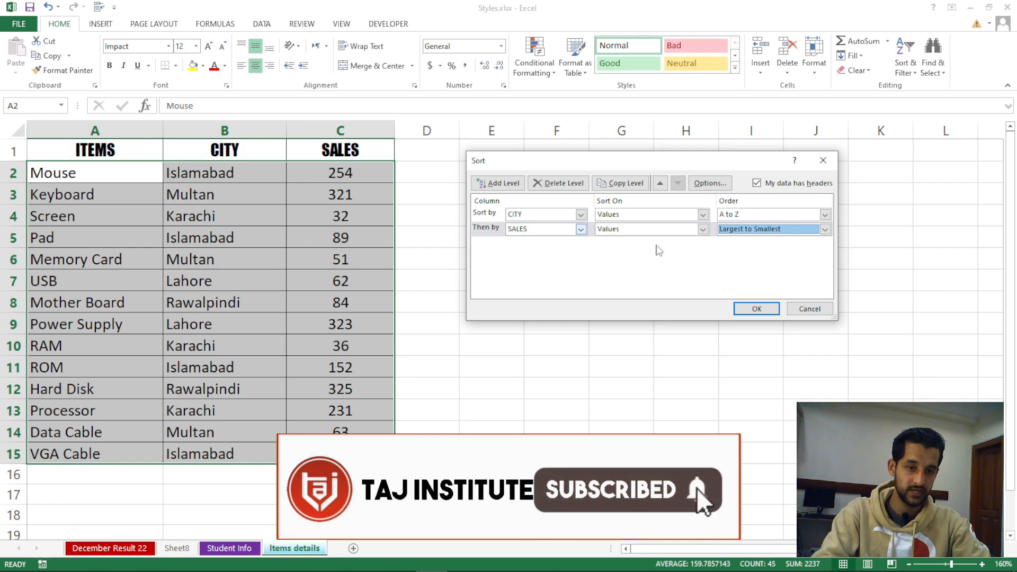
click(767, 311)
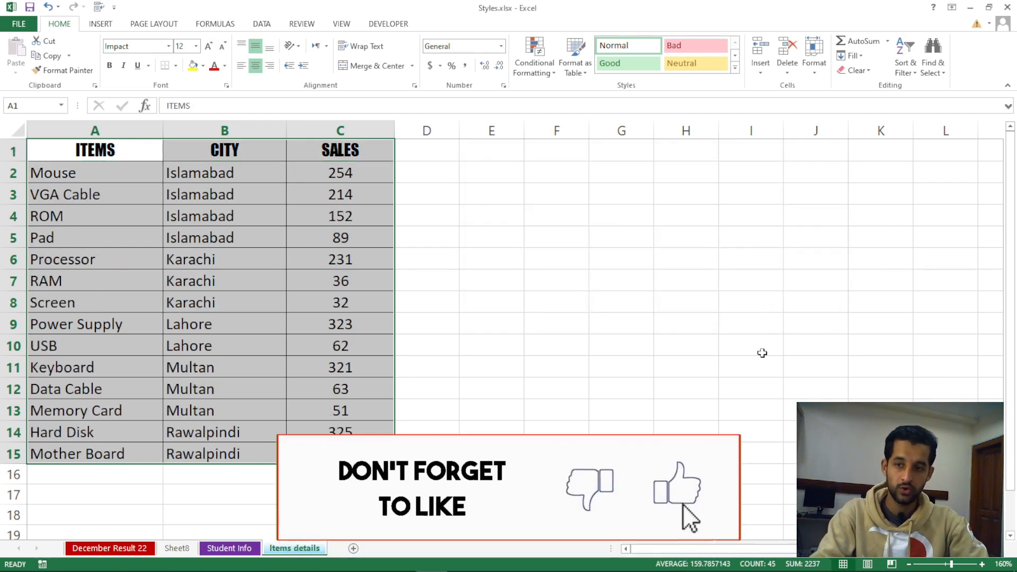
- Review the sorted items in column A and compare the Islamabad rows with their sales
click(647, 329)
click(74, 180)
drag(73, 201, 102, 451)
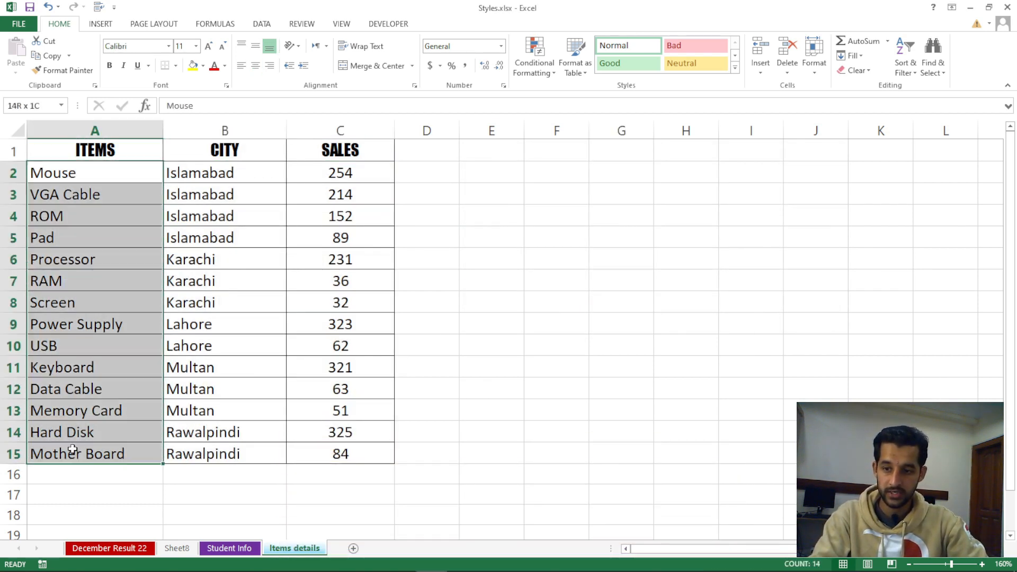
click(225, 174)
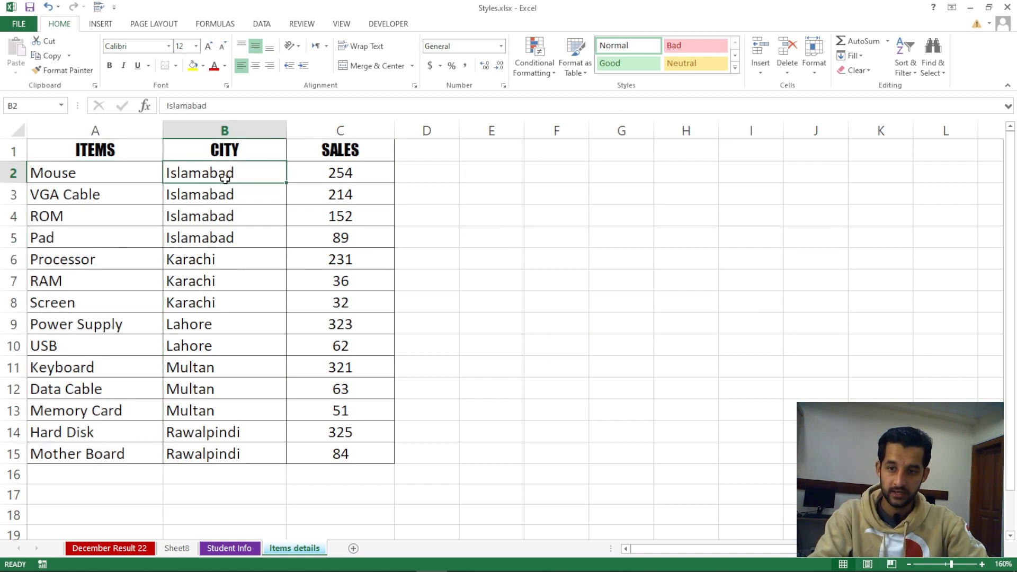
drag(226, 176, 223, 305)
drag(338, 174, 337, 234)
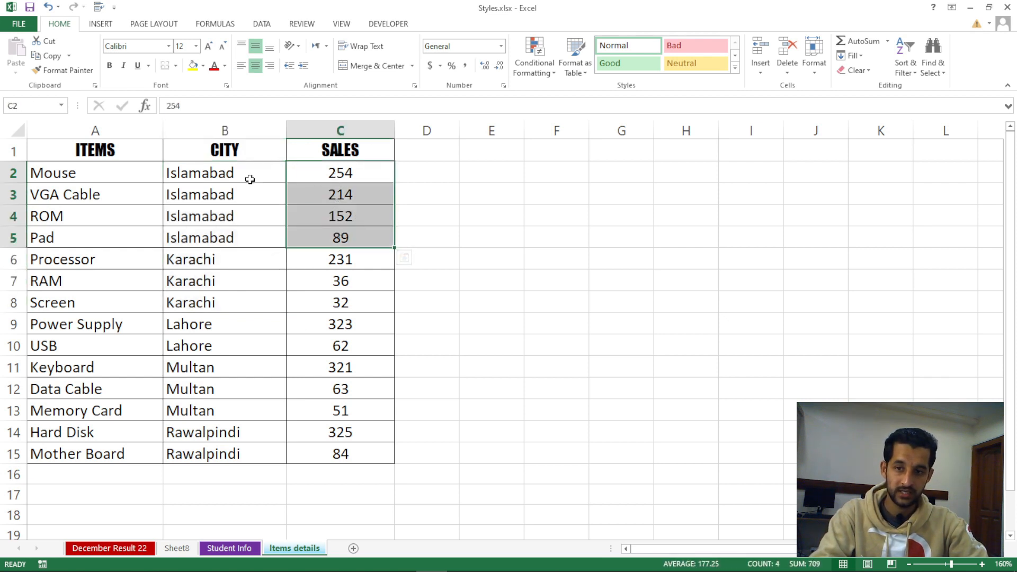
drag(249, 177, 256, 234)
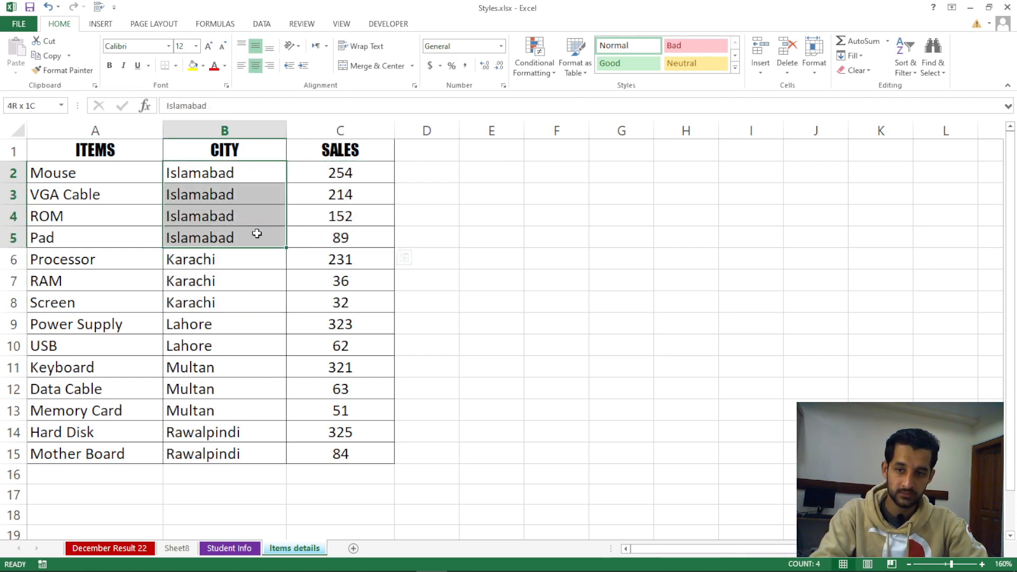
- Check the order of the sales figures in column C within each city group, down to row 15
click(339, 175)
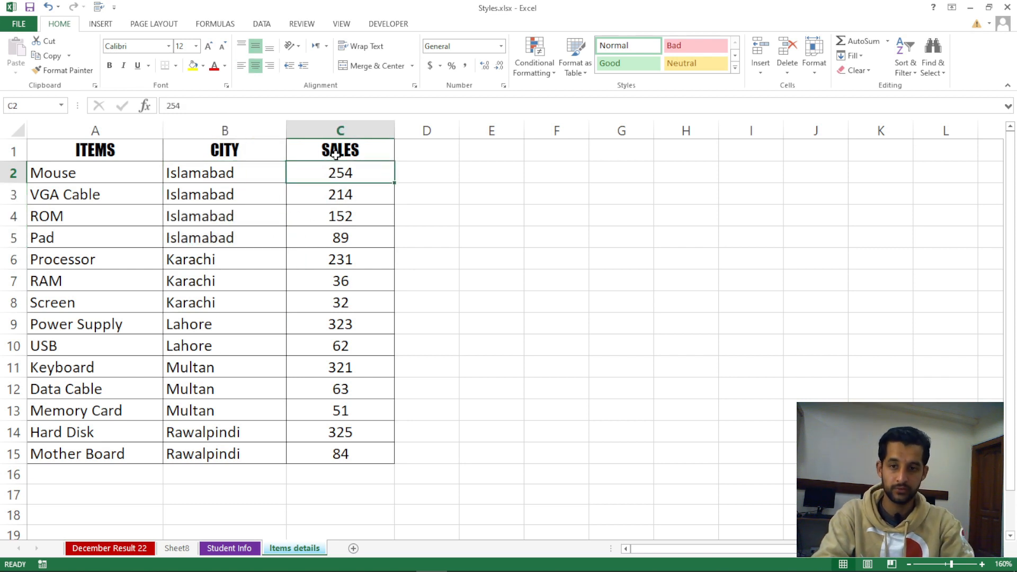
key(Down)
key(Down)
key(Down)
key(Down)
key(Down)
key(Down)
key(Down)
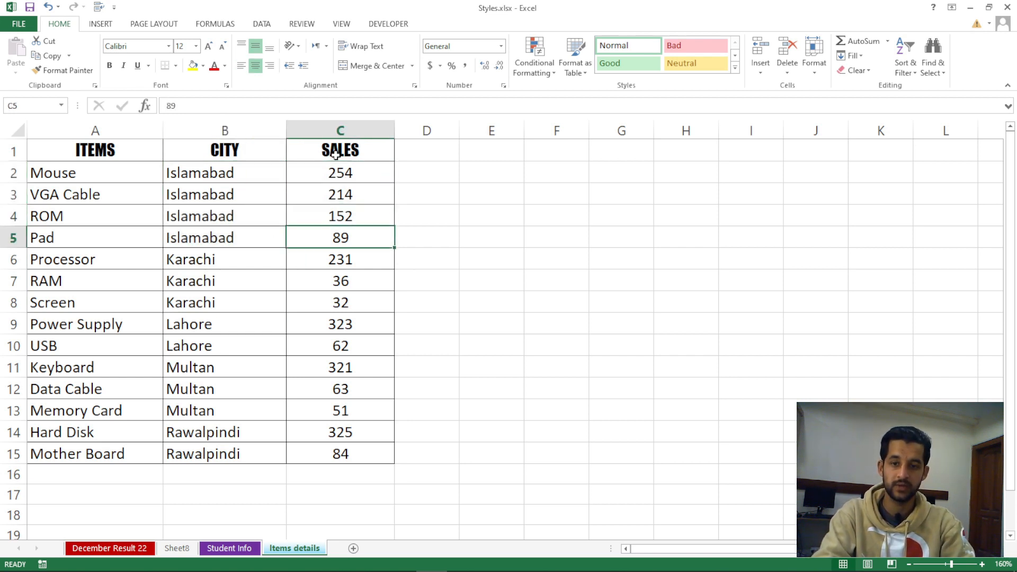
key(Up)
key(Up)
key(Up)
key(shift+Down)
key(shift+Down)
key(shift+Down)
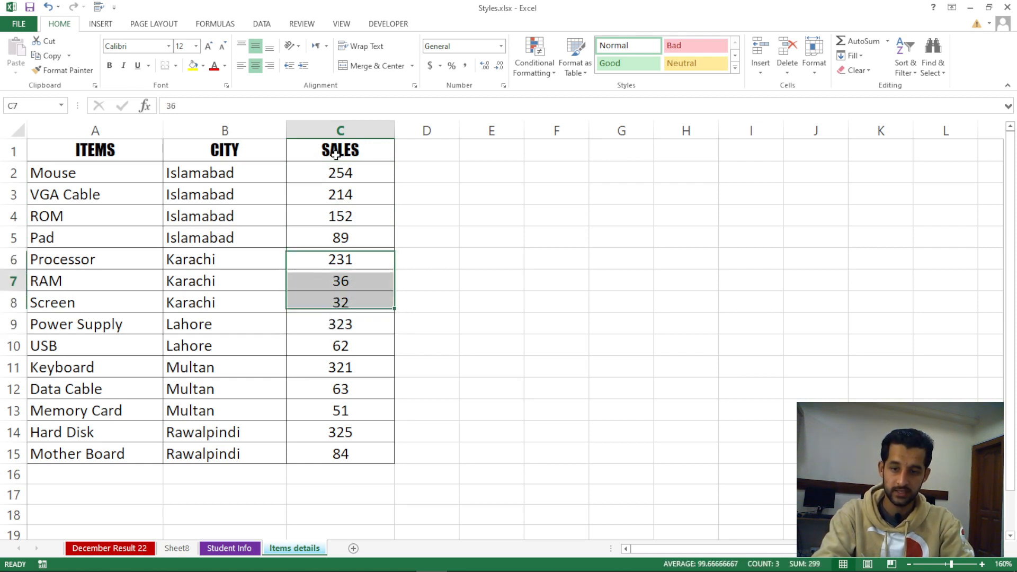
key(Down)
key(Down)
key(Down)
key(Down)
key(Up)
key(shift+Down)
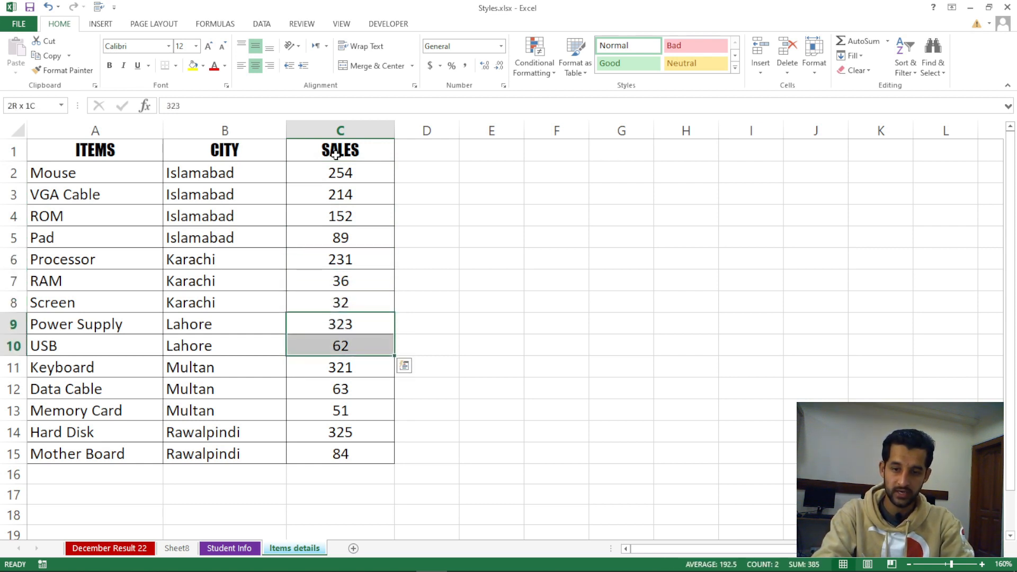
key(Down)
key(Down)
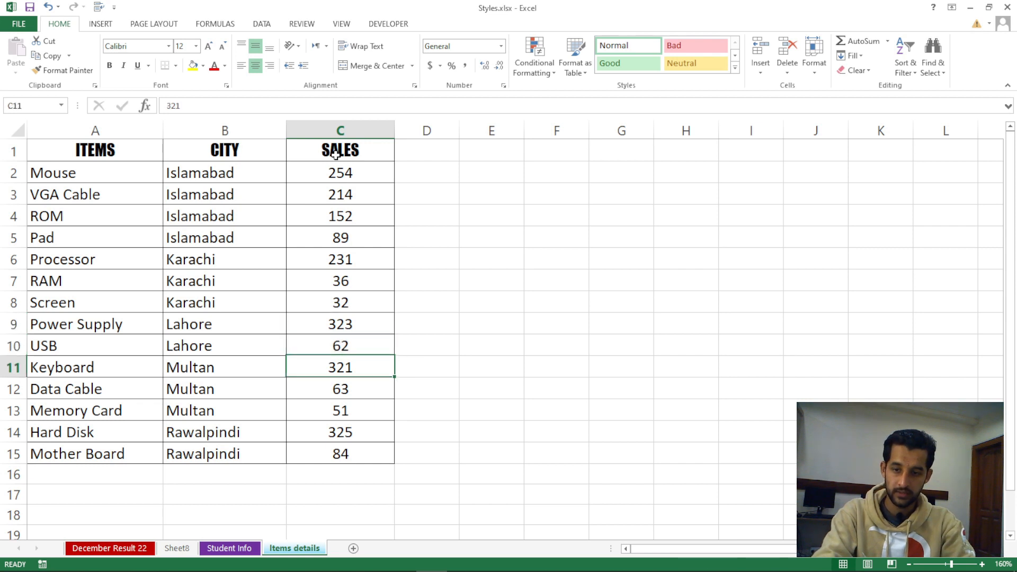
key(shift+Down)
key(Down)
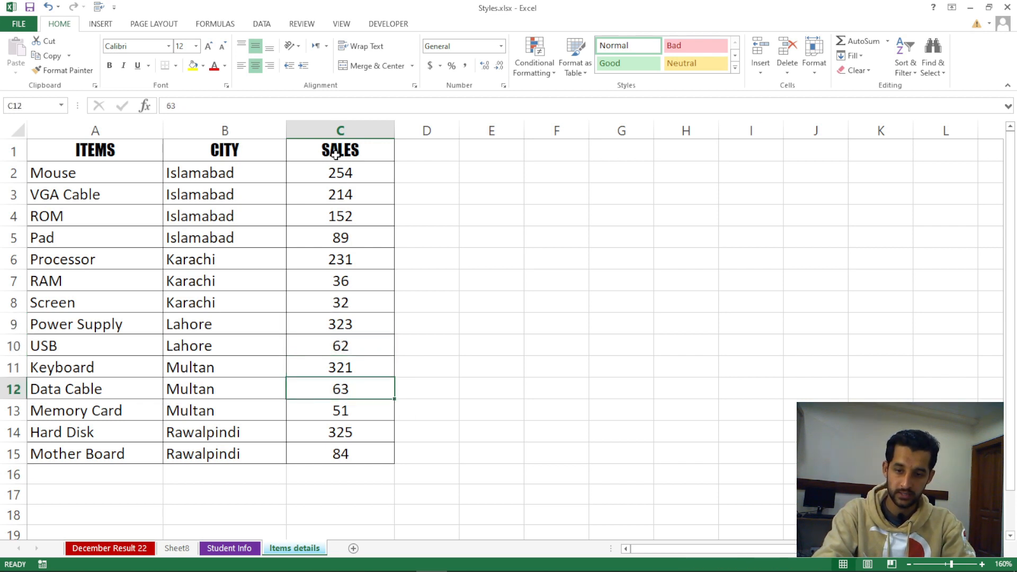
key(Down)
key(Down)
key(shift+Down)
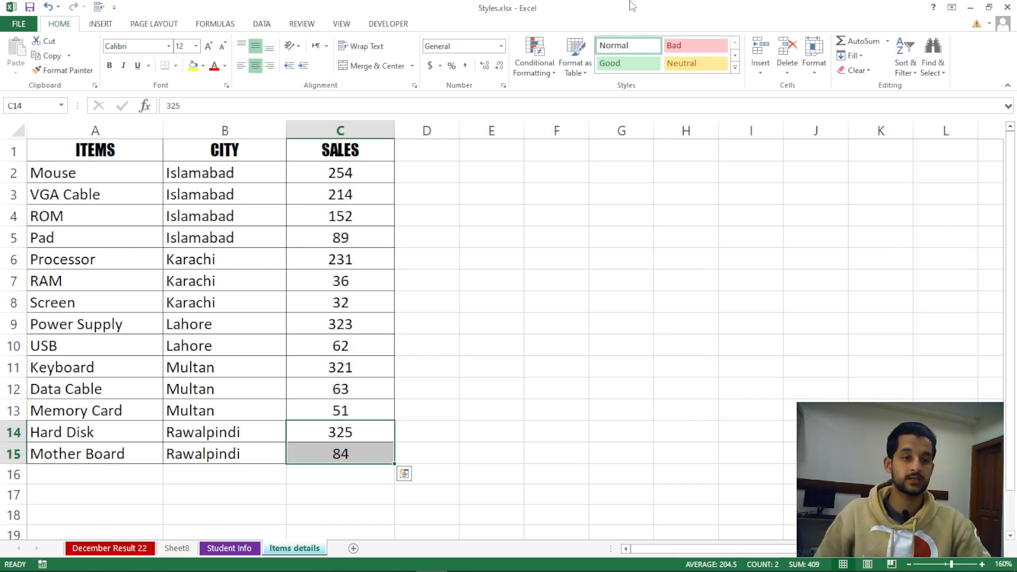
click(905, 63)
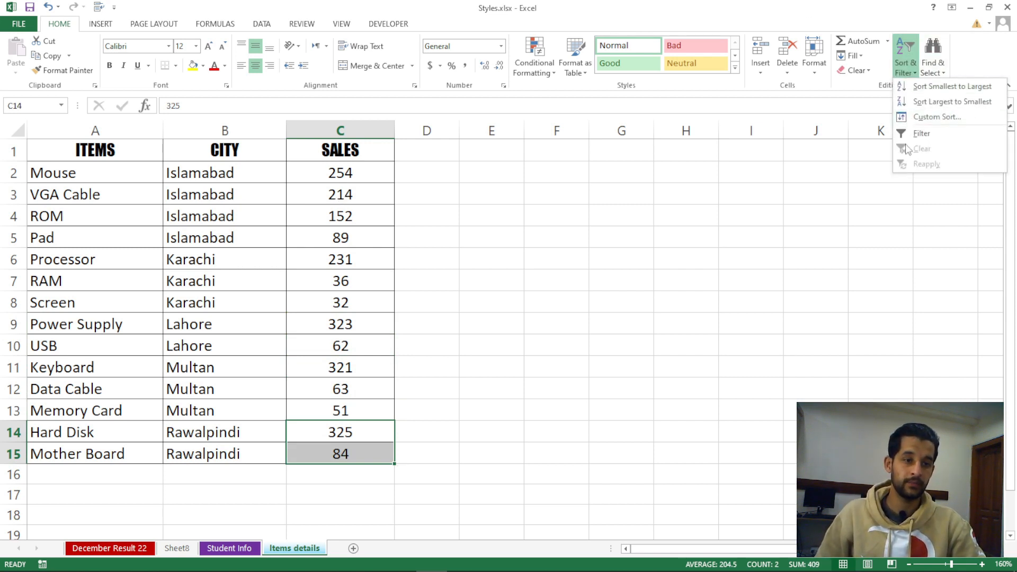
click(935, 117)
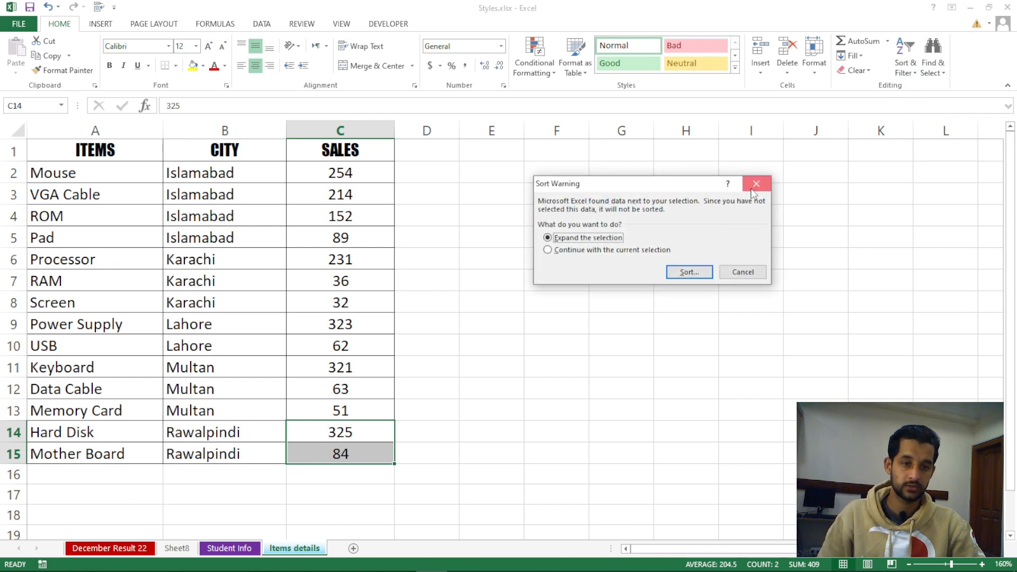
click(766, 180)
click(556, 258)
drag(44, 153, 337, 432)
click(593, 289)
click(562, 234)
click(537, 219)
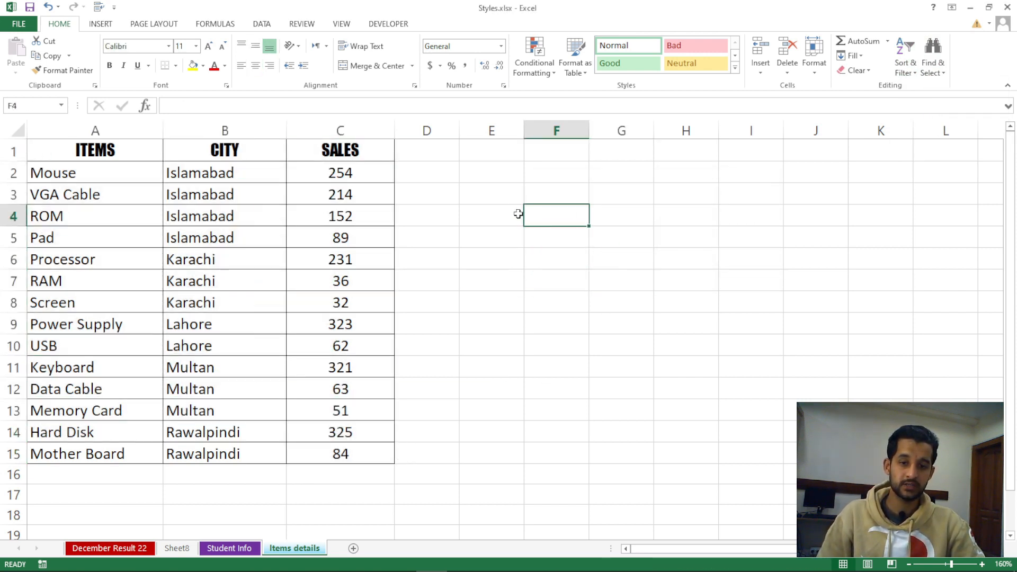
- Enter 1254 in cell F4 and 8541 in cell G4
click(516, 214)
click(547, 217)
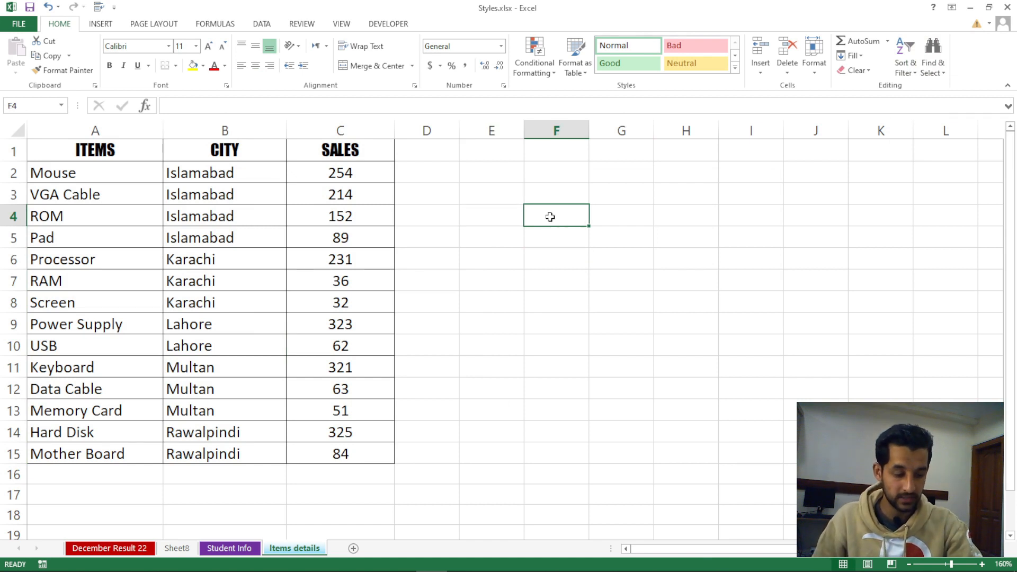
text(1254)
key(Return)
key(Right)
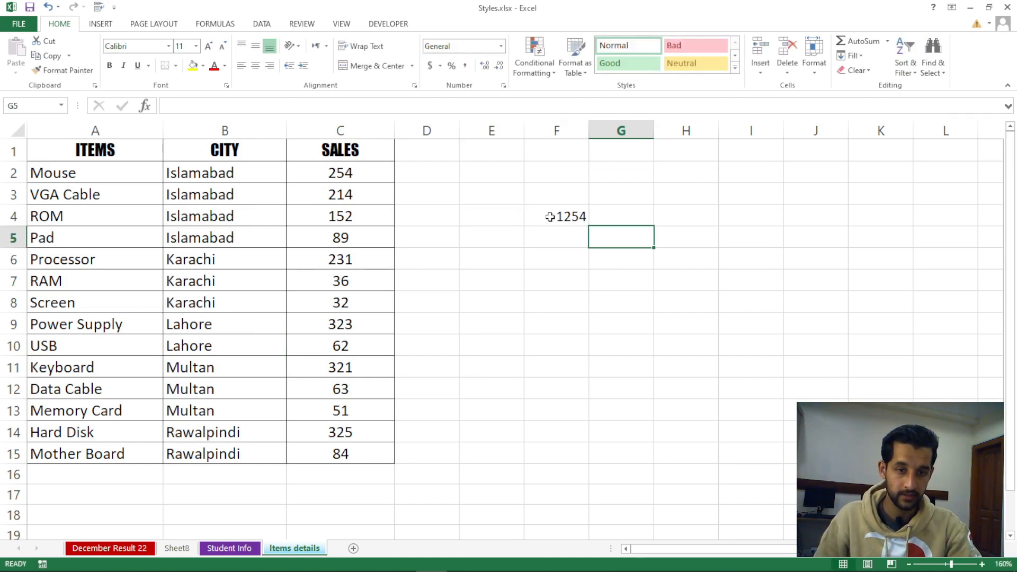
key(Up)
text(8541)
key(Return)
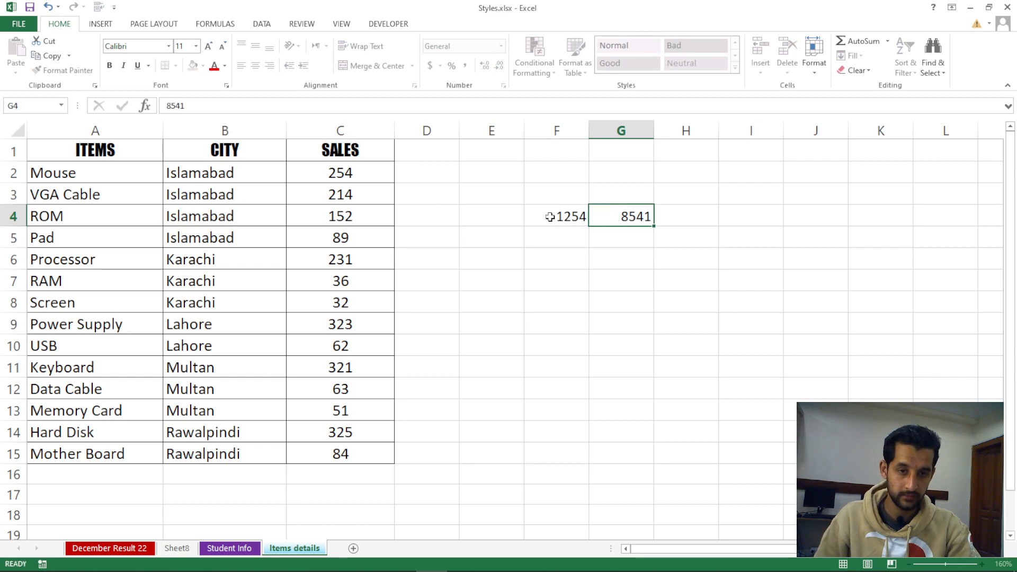
- Enter 9652 in cell H4
key(Right)
key(Up)
text(9652)
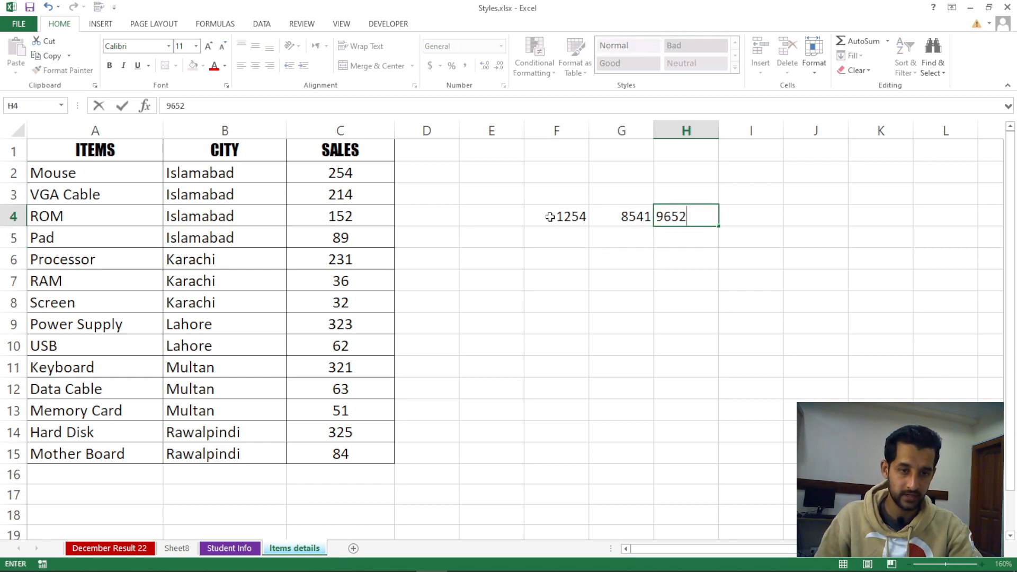
key(ctrl+Return)
key(Right)
key(Right)
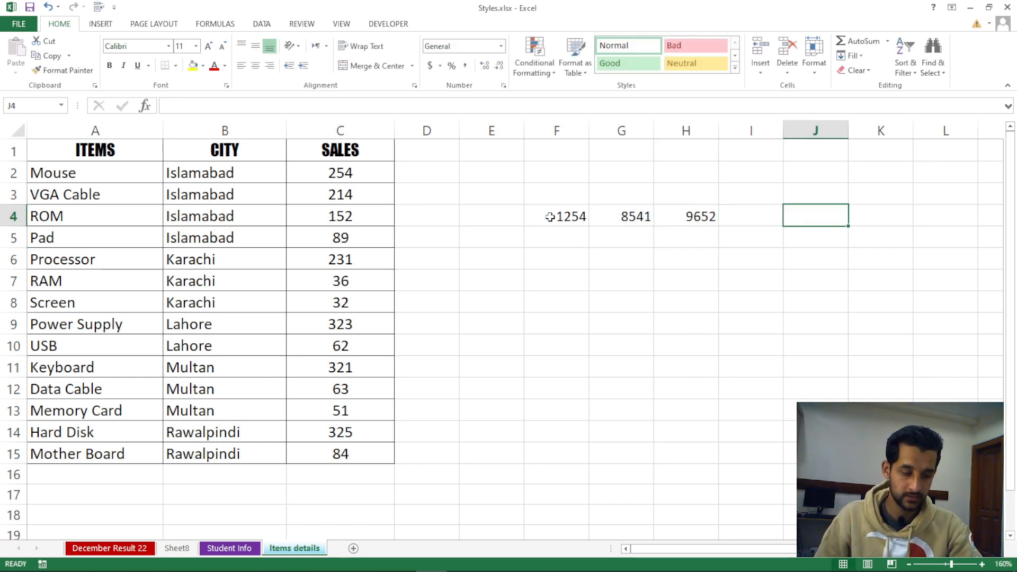
- Enter 854 in cell H4 and 8542 in cell I4
key(Left)
key(Left)
text(854)
key(Right)
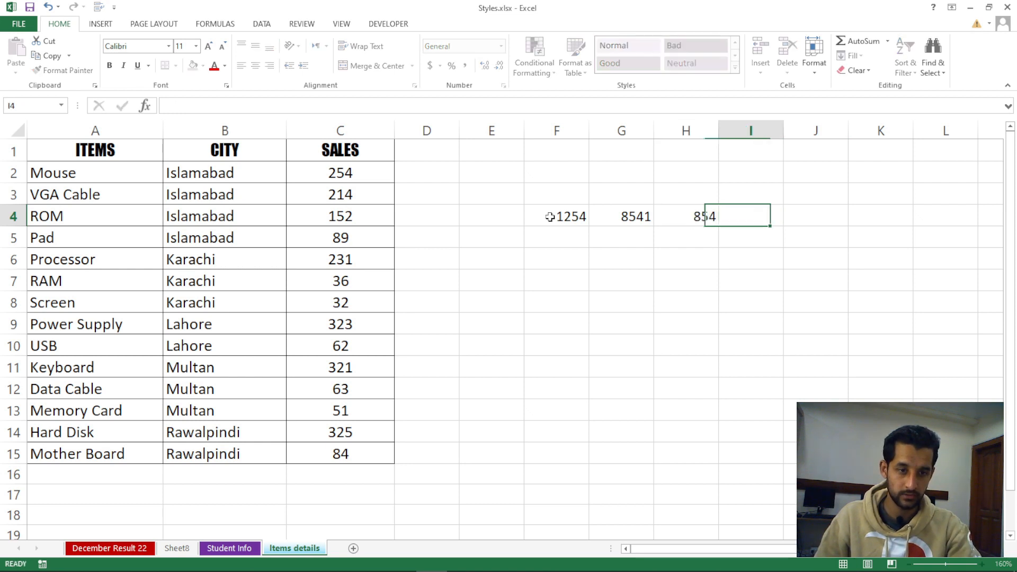
text(8542)
click(624, 275)
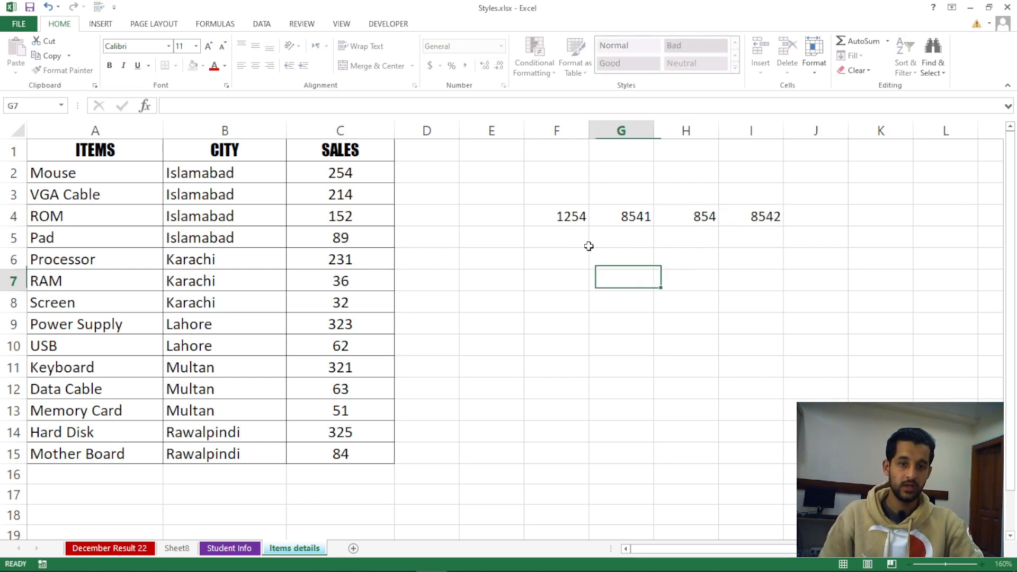
- Compare the horizontal layout of the numbers in F4:I4 with the vertical sales figures in column C
drag(567, 218, 733, 219)
drag(365, 172, 350, 432)
click(545, 346)
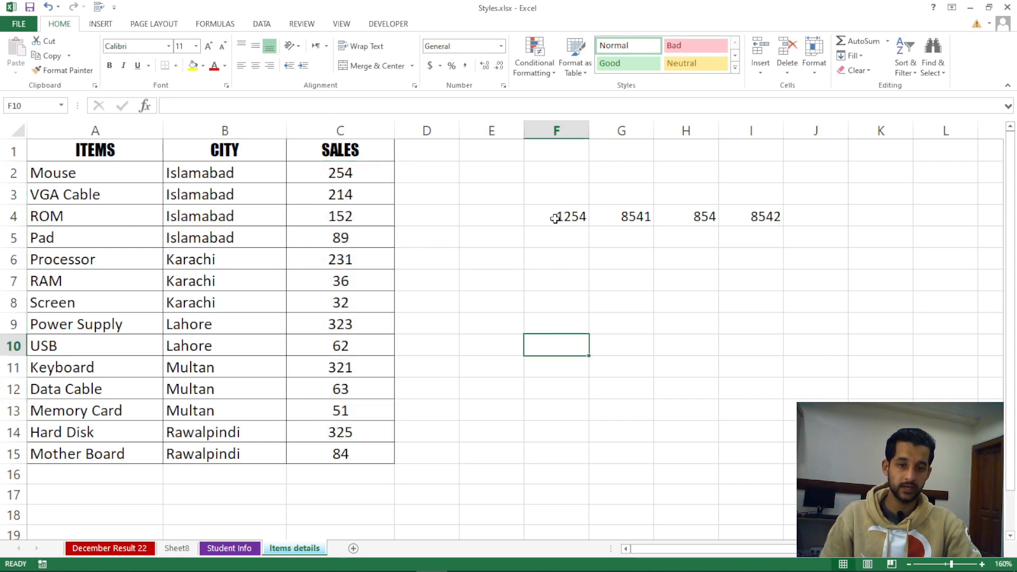
drag(554, 219, 744, 217)
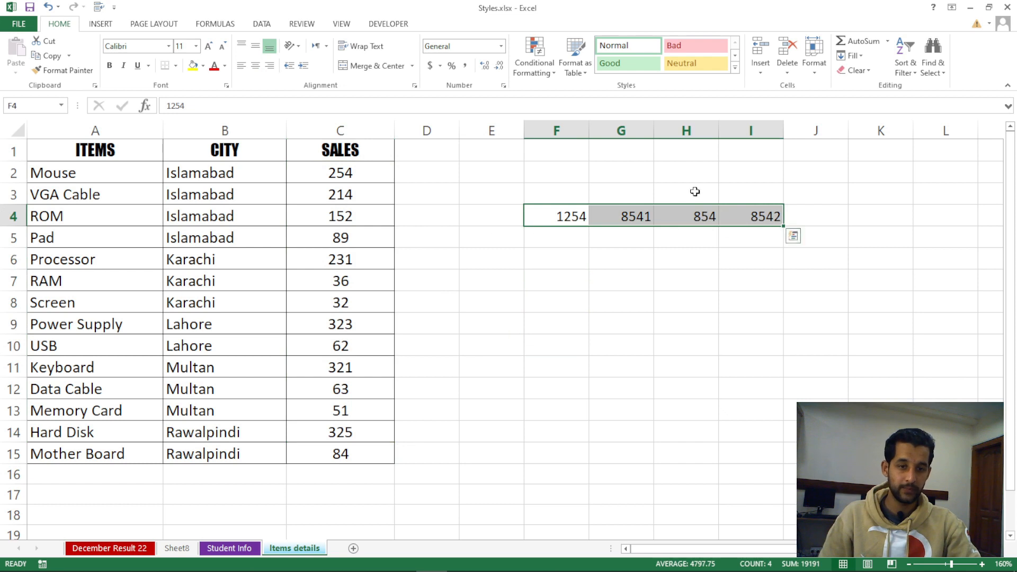
click(778, 282)
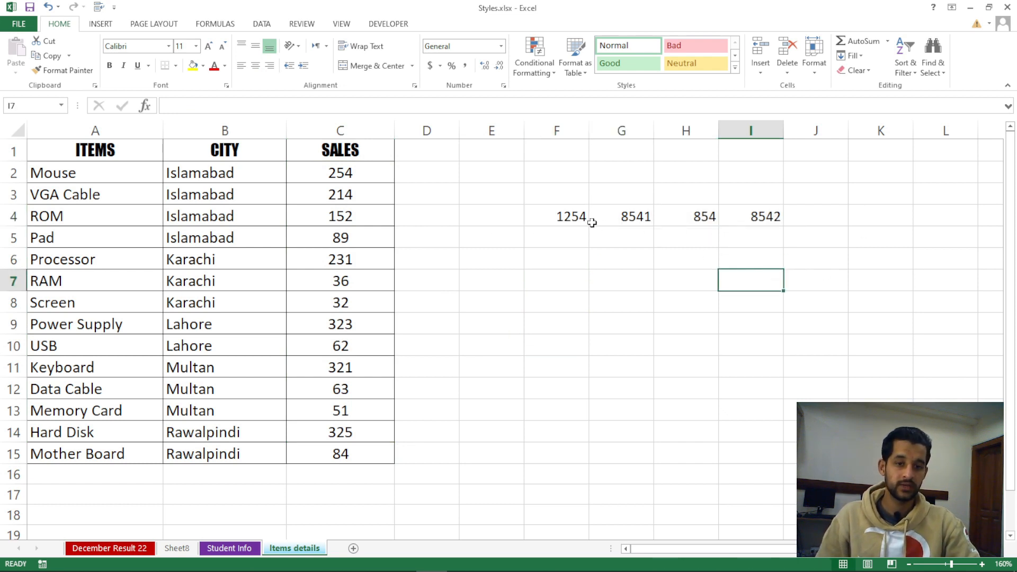
- Start a custom sort on F4:I4 and set its orientation to Sort left to right
drag(567, 216, 729, 222)
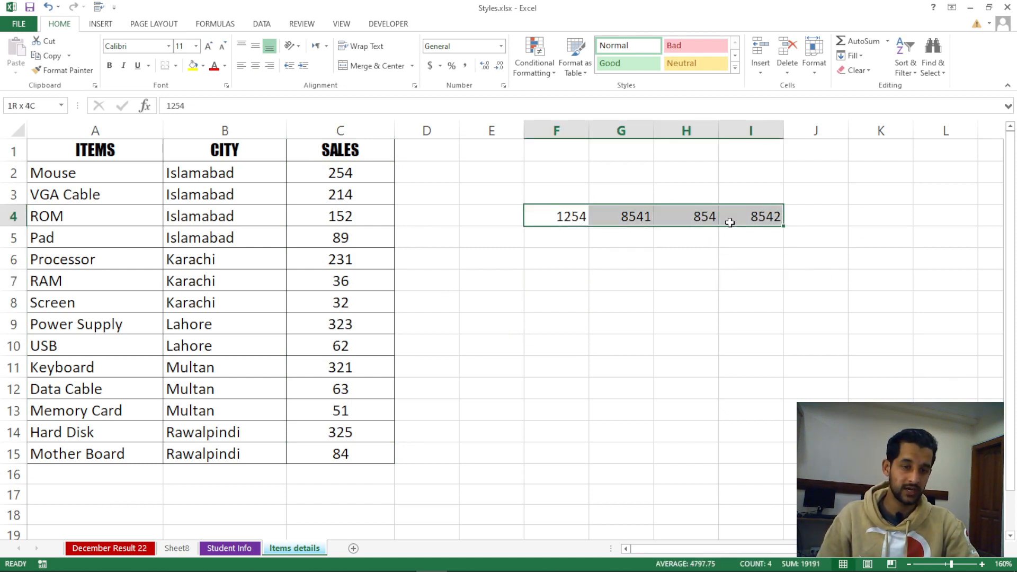
click(905, 59)
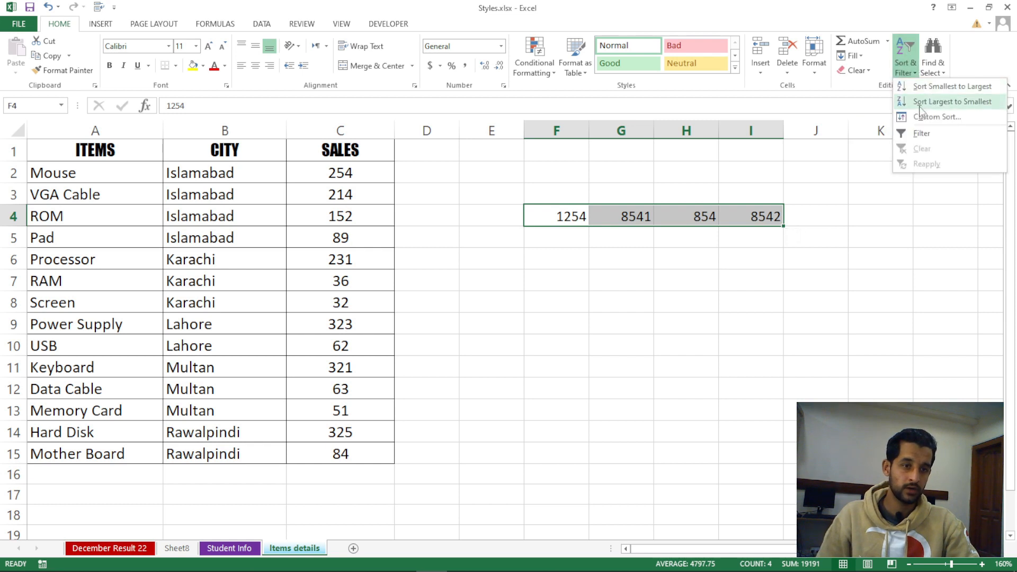
click(920, 117)
drag(740, 172, 753, 315)
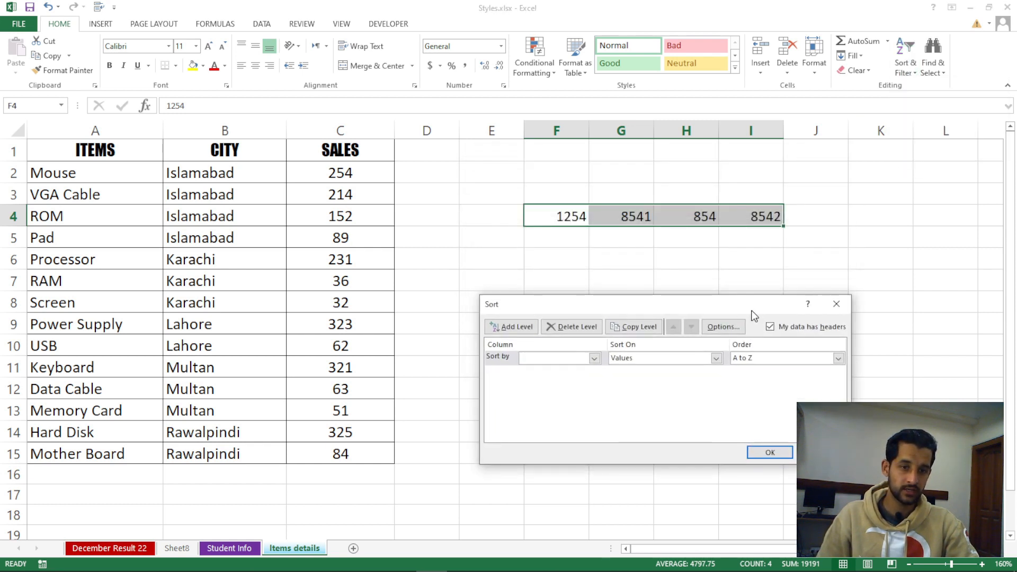
click(729, 326)
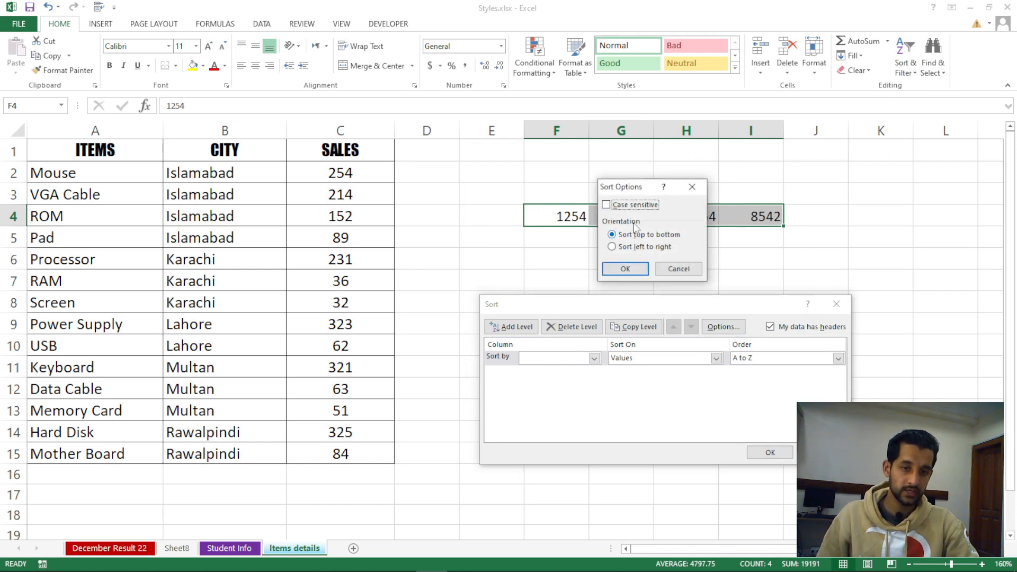
drag(640, 190, 486, 203)
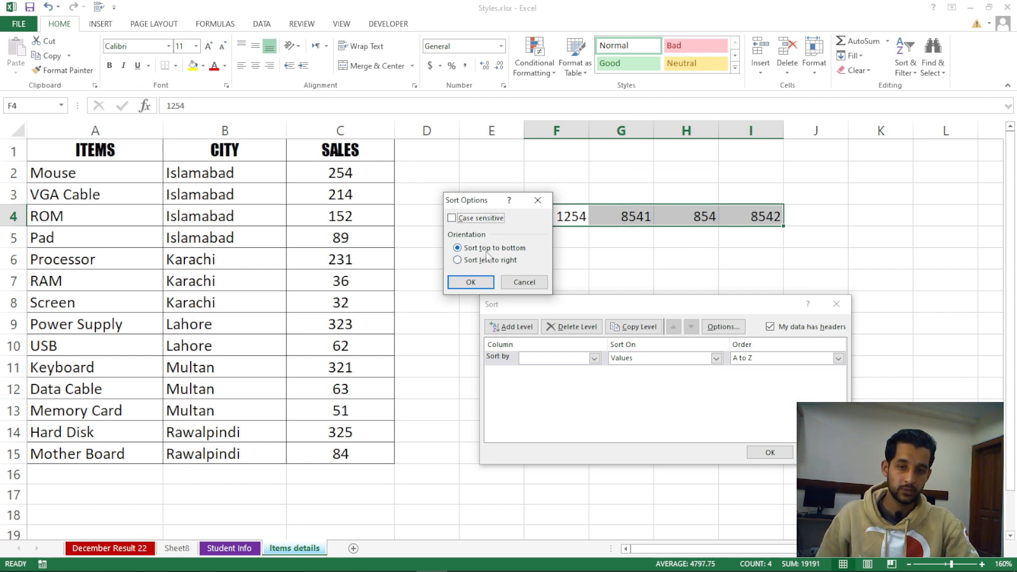
click(512, 261)
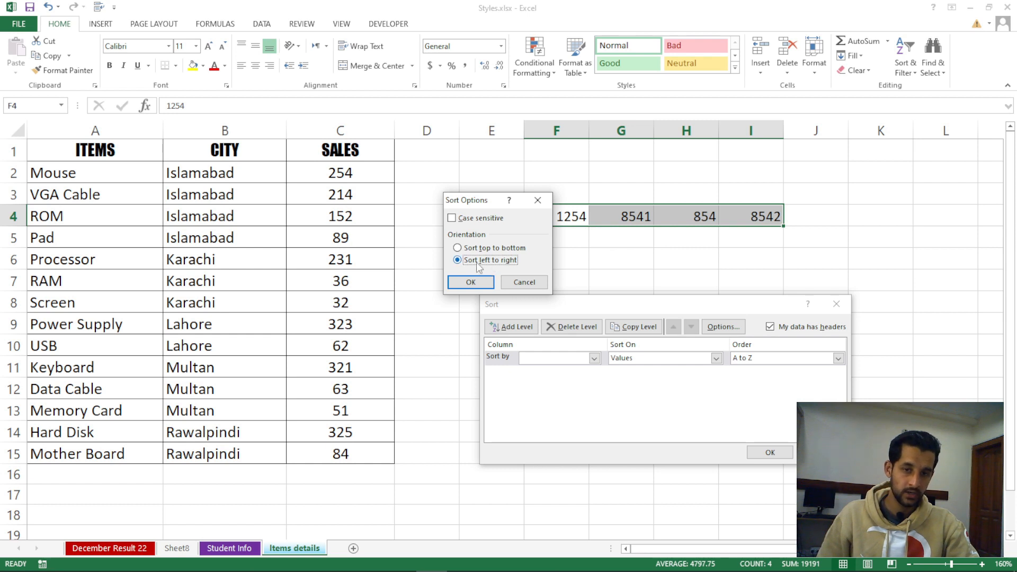
click(485, 282)
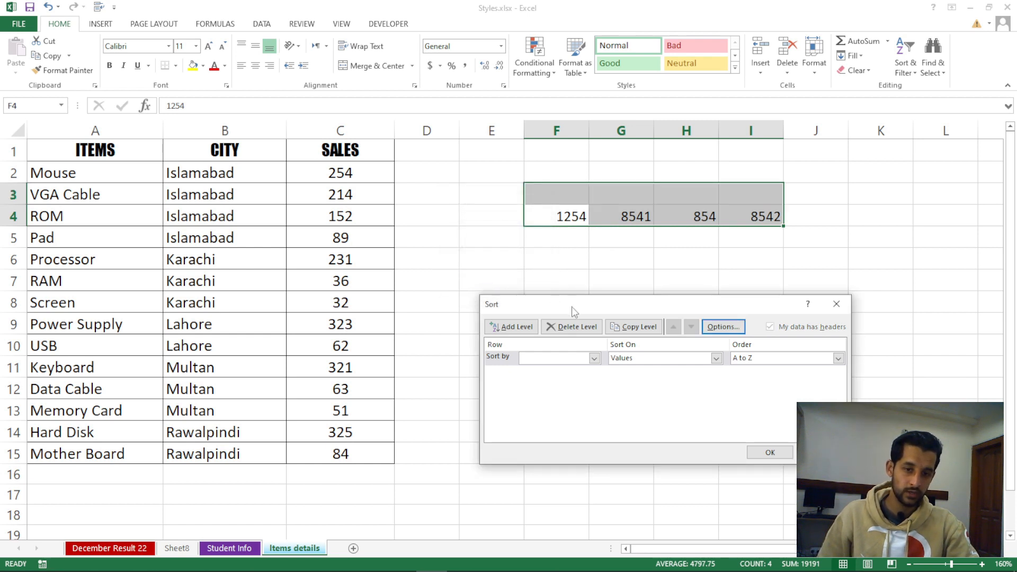
- Sort the numbers by Row 4 values, ordered Largest to Smallest, keeping the left-to-right orientation
drag(571, 310, 611, 261)
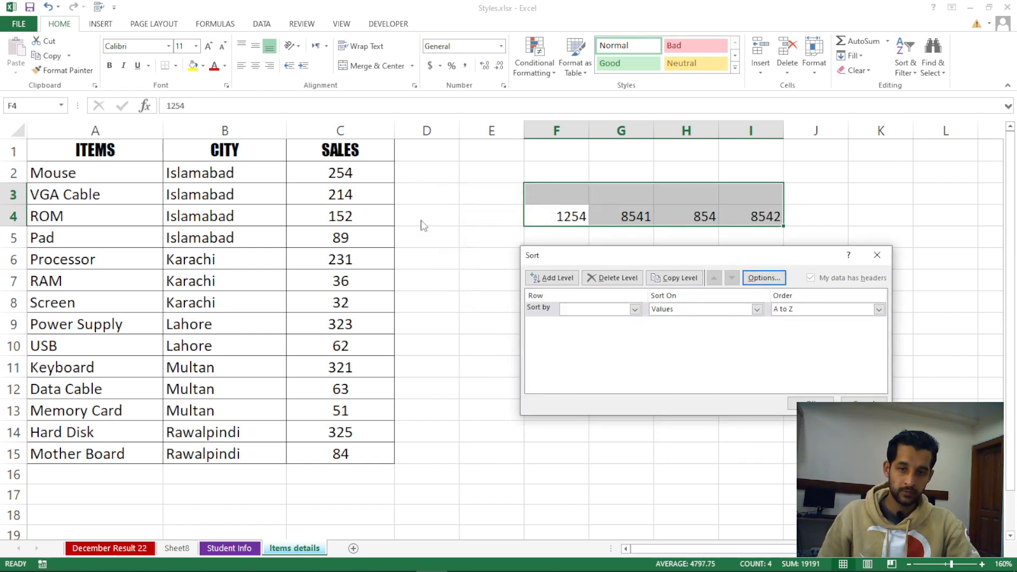
click(634, 309)
click(625, 330)
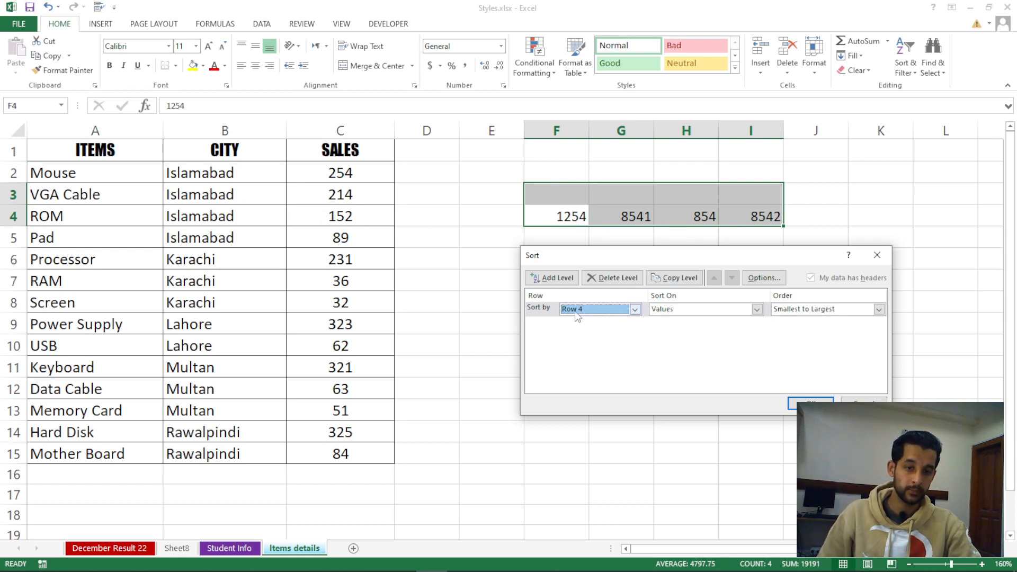
click(878, 310)
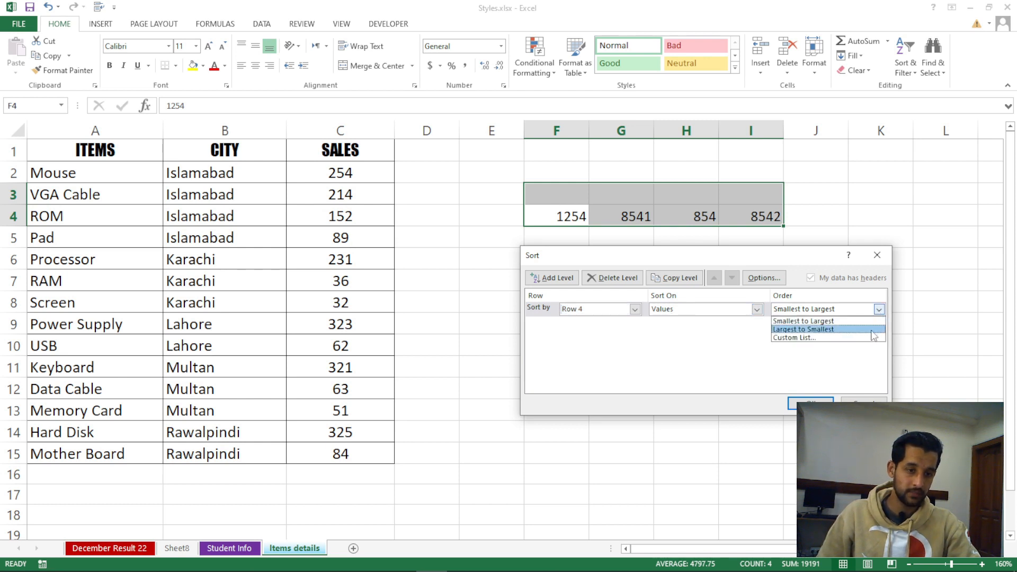
click(872, 329)
click(758, 280)
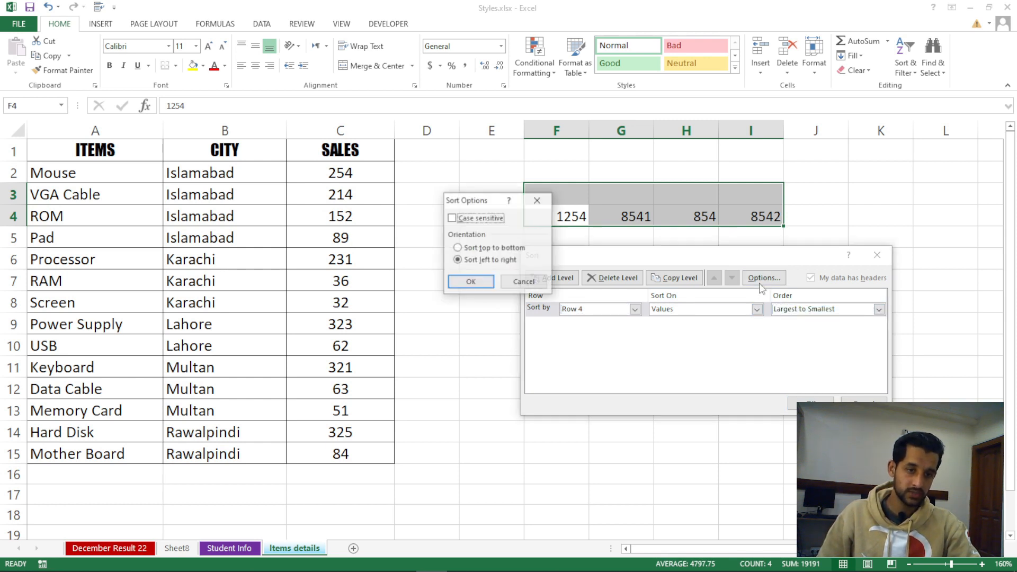
click(470, 282)
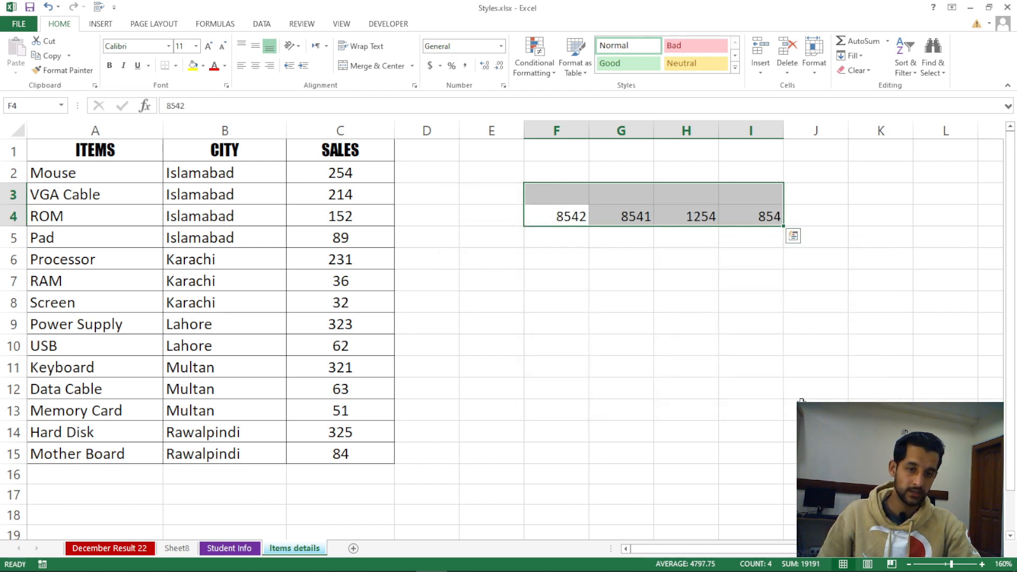
- Check the order of the sorted numbers across cells F4 to I4
click(567, 237)
click(568, 219)
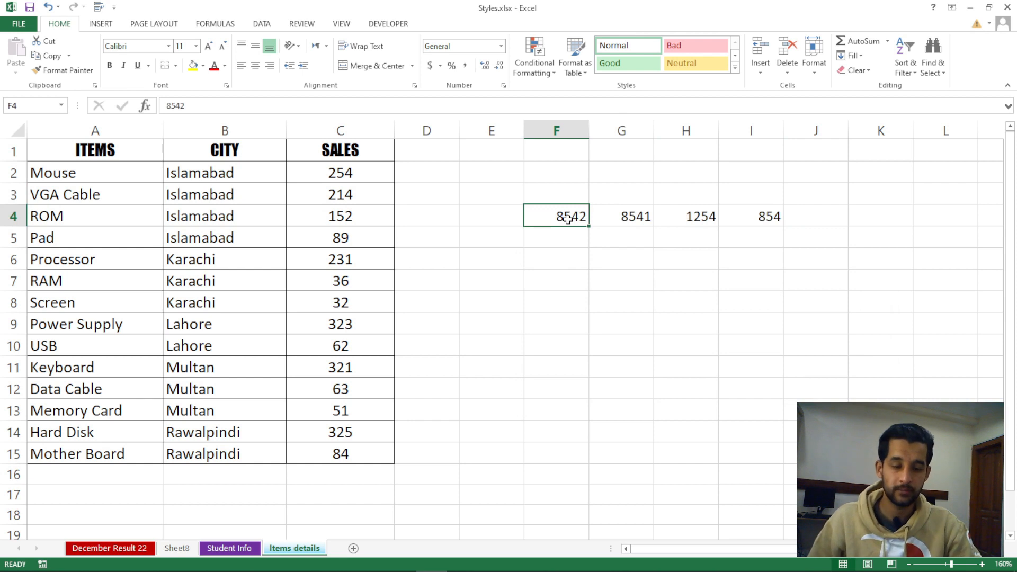
drag(571, 219, 745, 221)
click(725, 261)
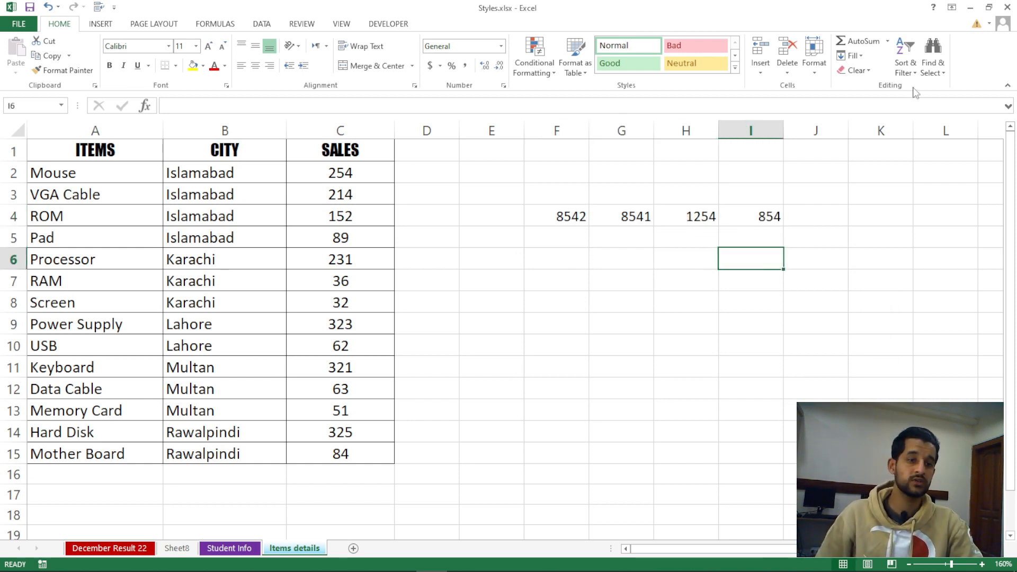
click(905, 70)
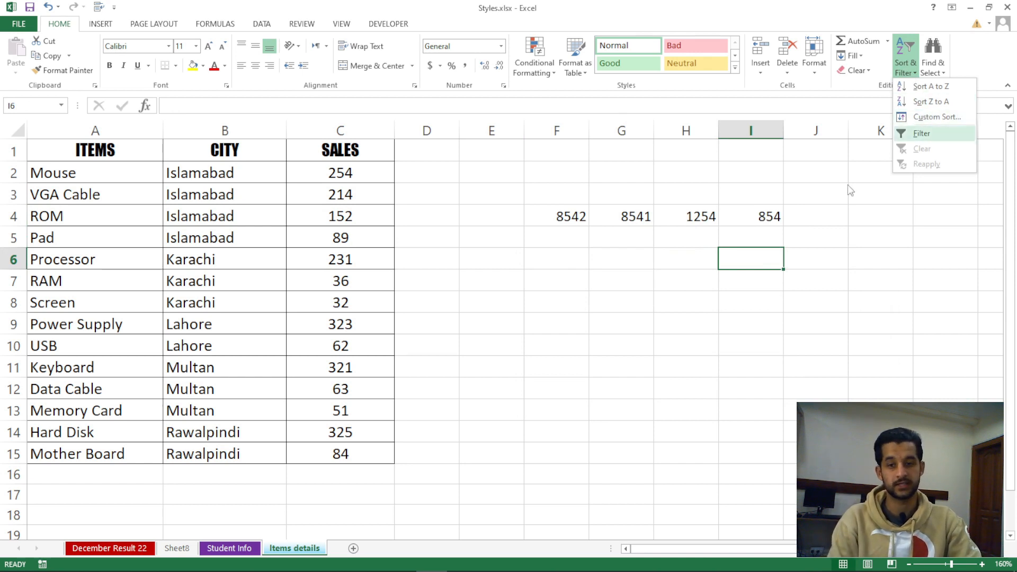
click(416, 361)
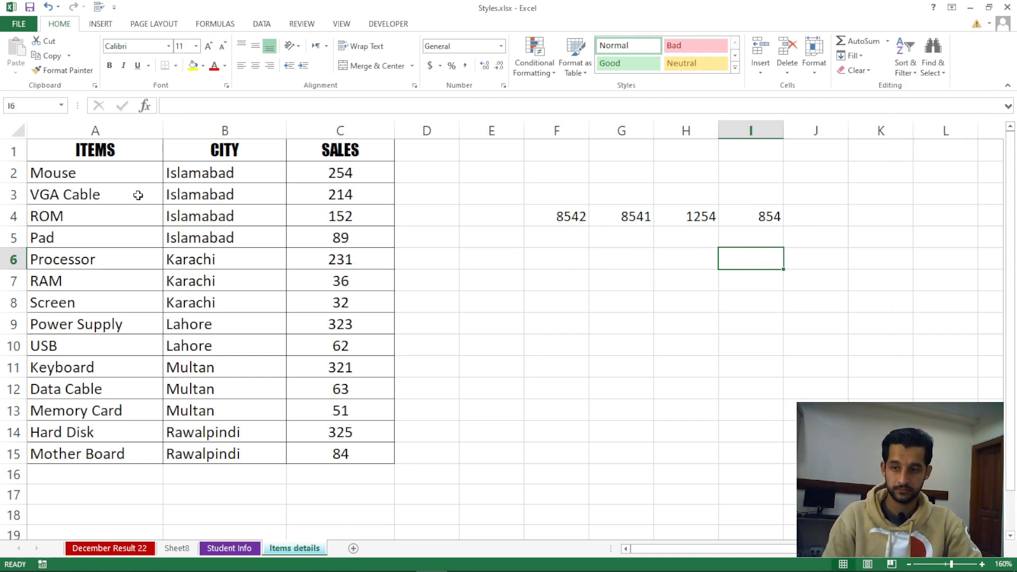
drag(64, 157, 335, 449)
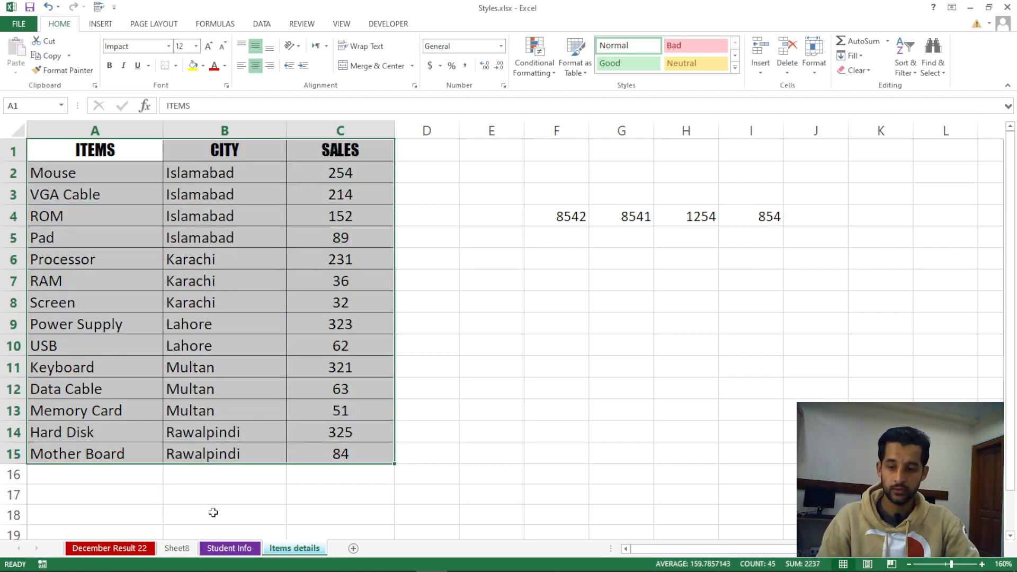
- Turn on filtering for the student result table A1:F8 on the December Result 22 sheet
click(136, 548)
click(184, 364)
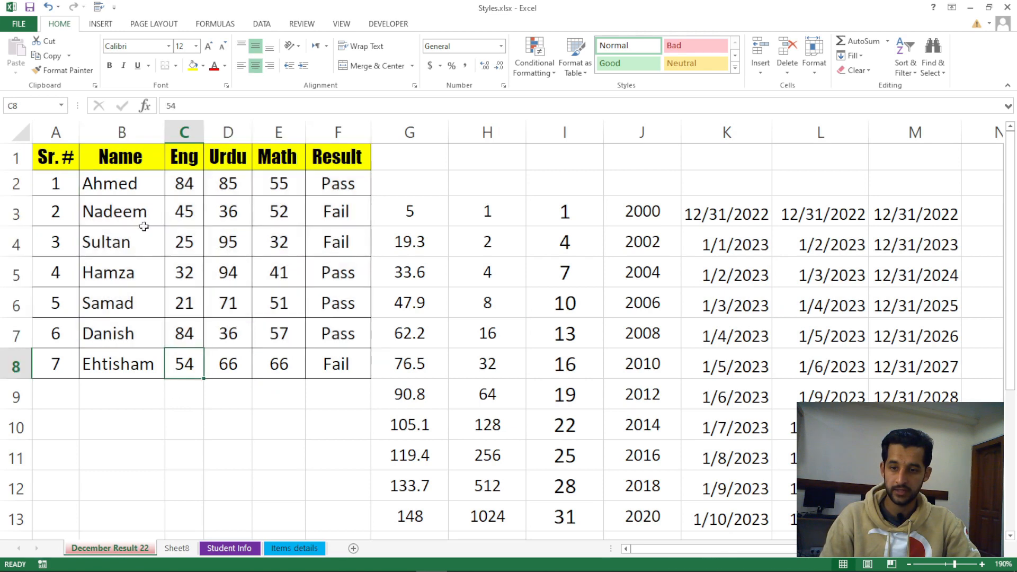
drag(67, 161, 328, 362)
scroll(238, 266, up, 2)
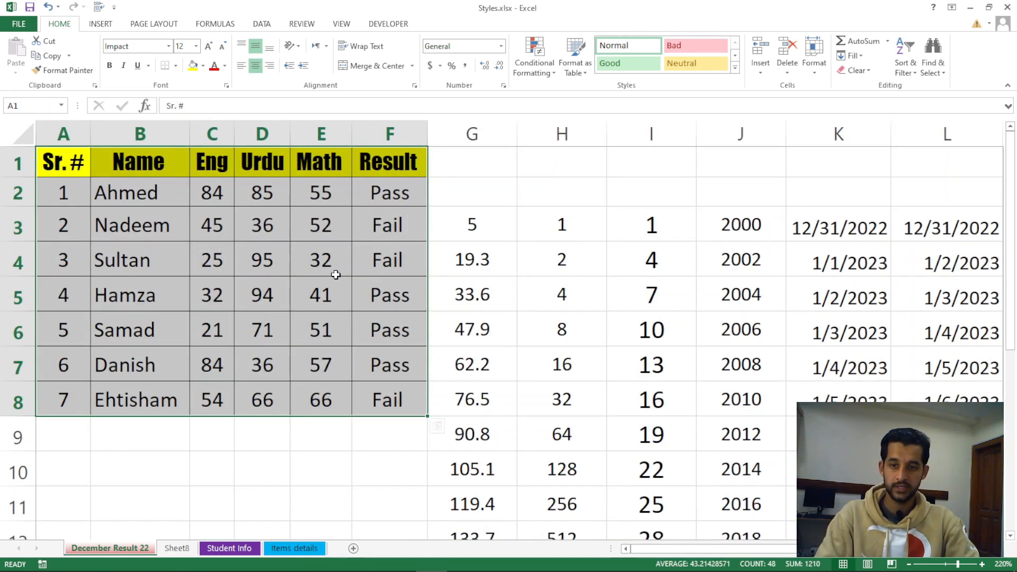
click(905, 68)
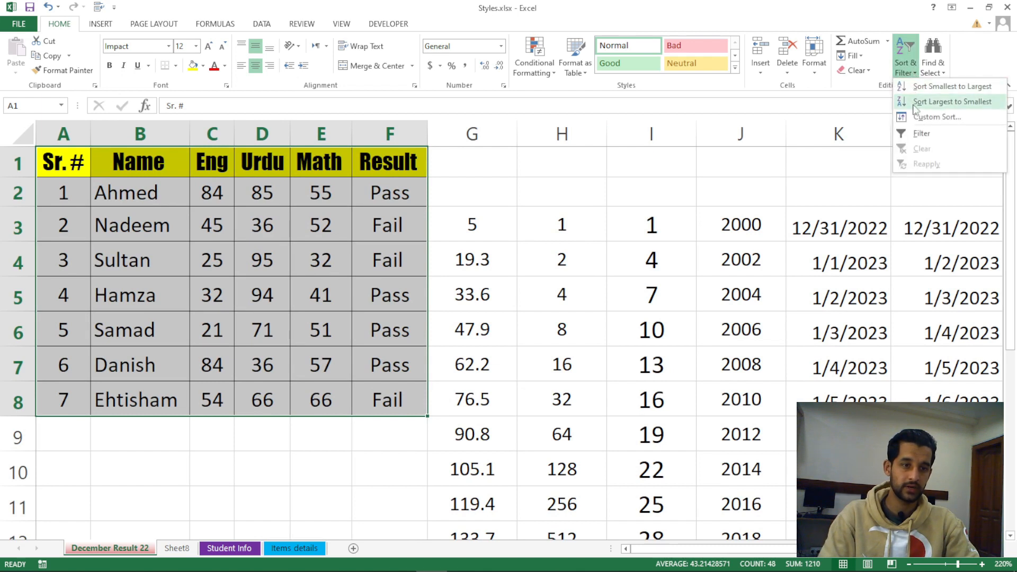
click(921, 133)
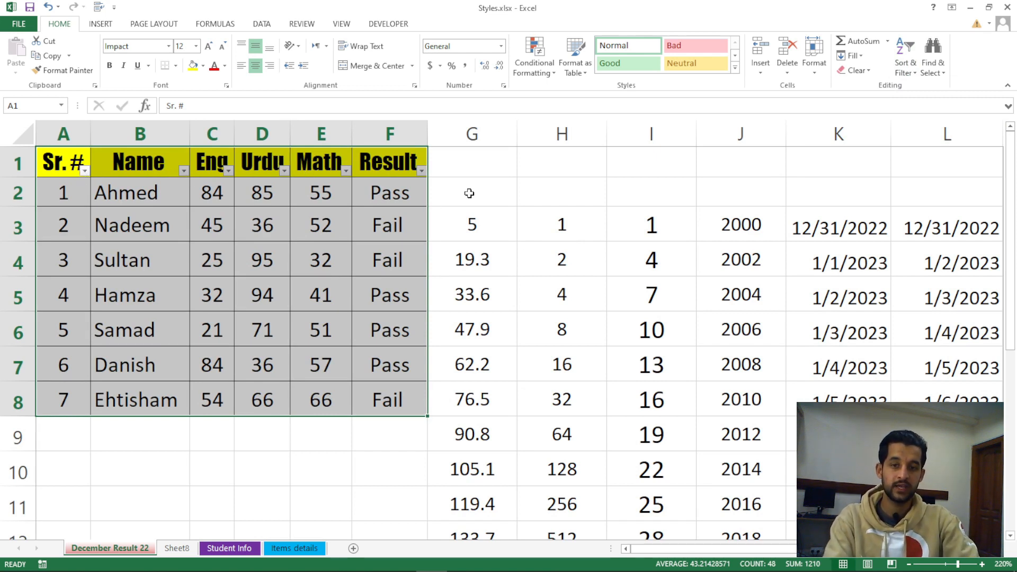
- Turn the filter on the student result table off and back on
click(905, 55)
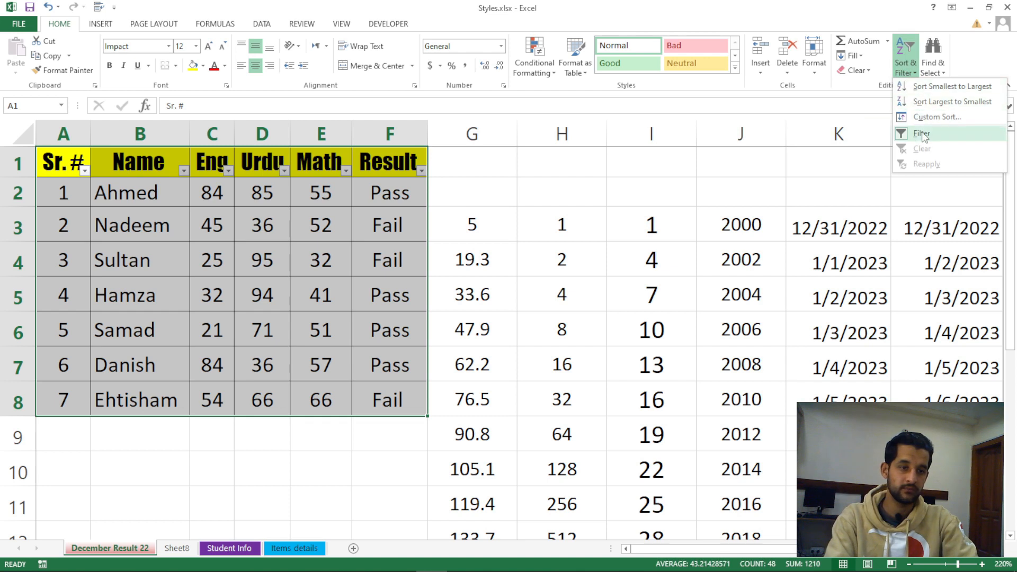
click(921, 135)
click(912, 70)
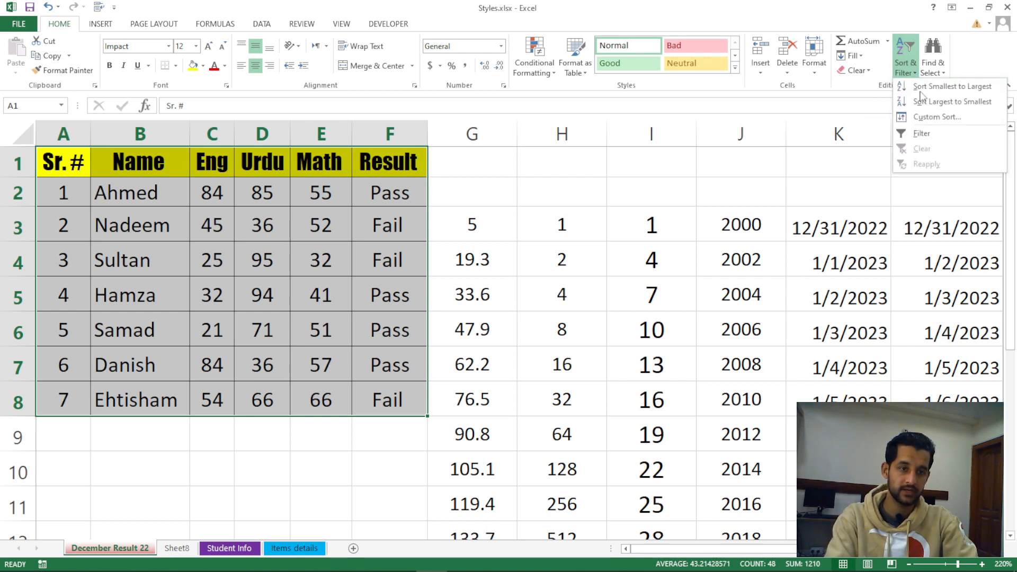
click(928, 135)
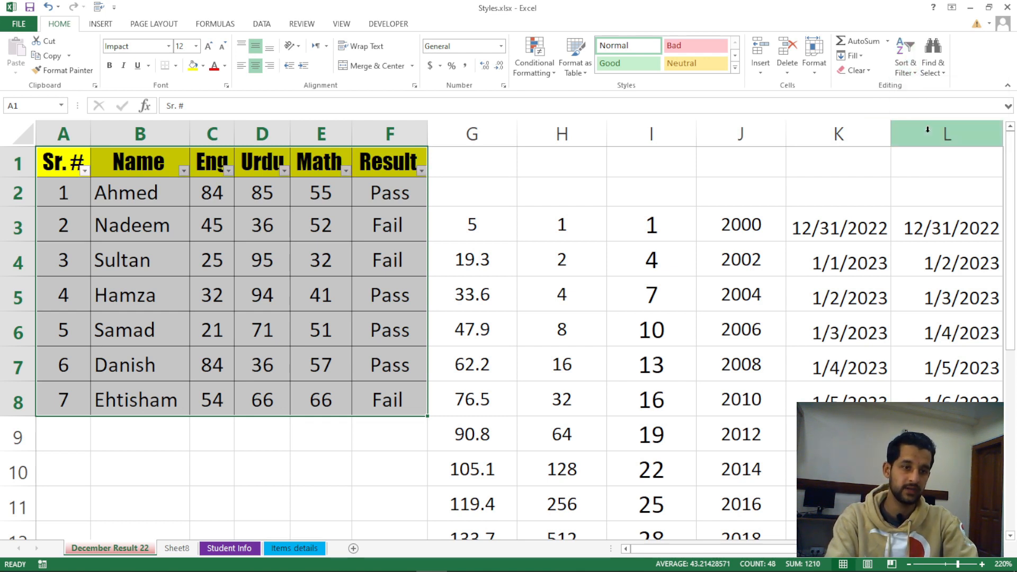
- Filter the result table's Name column to show only the student with Sr. # 4 and check that row
click(512, 191)
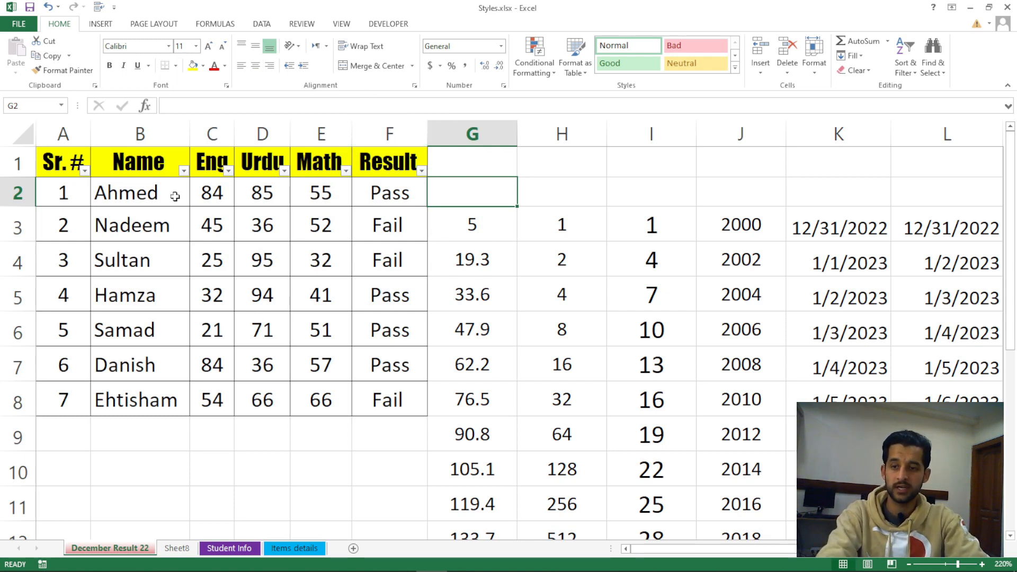
click(183, 171)
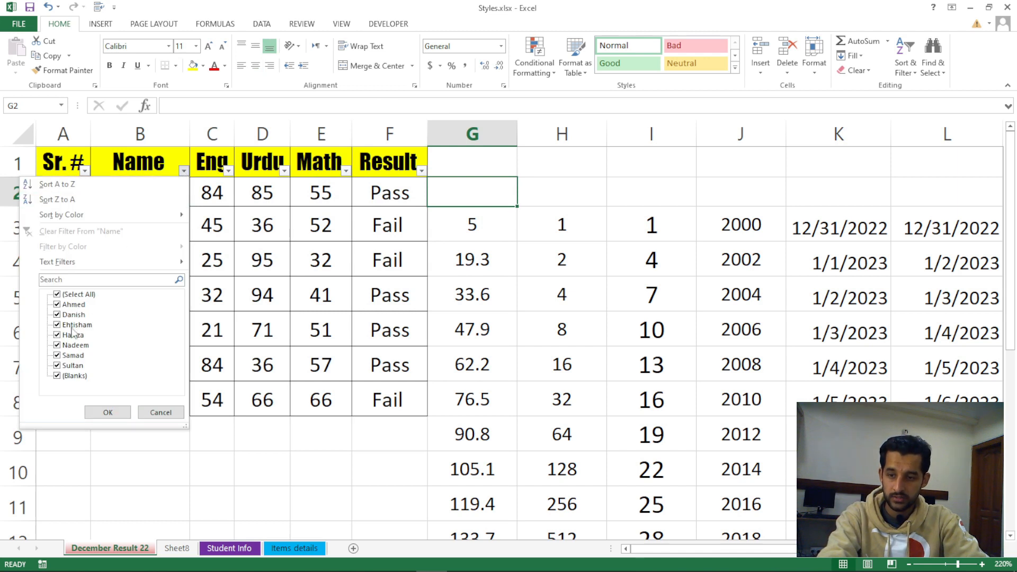
click(57, 294)
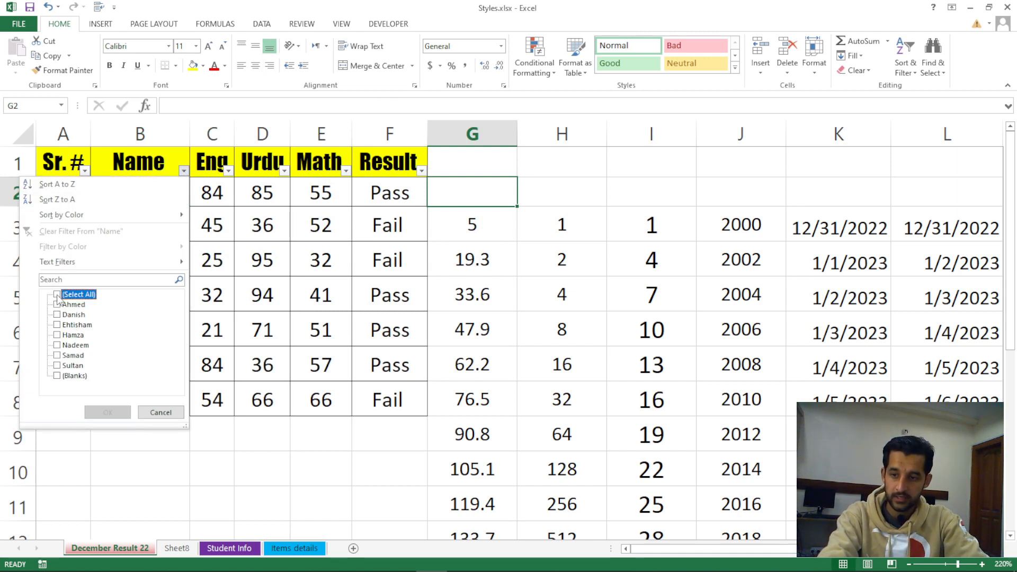
click(64, 337)
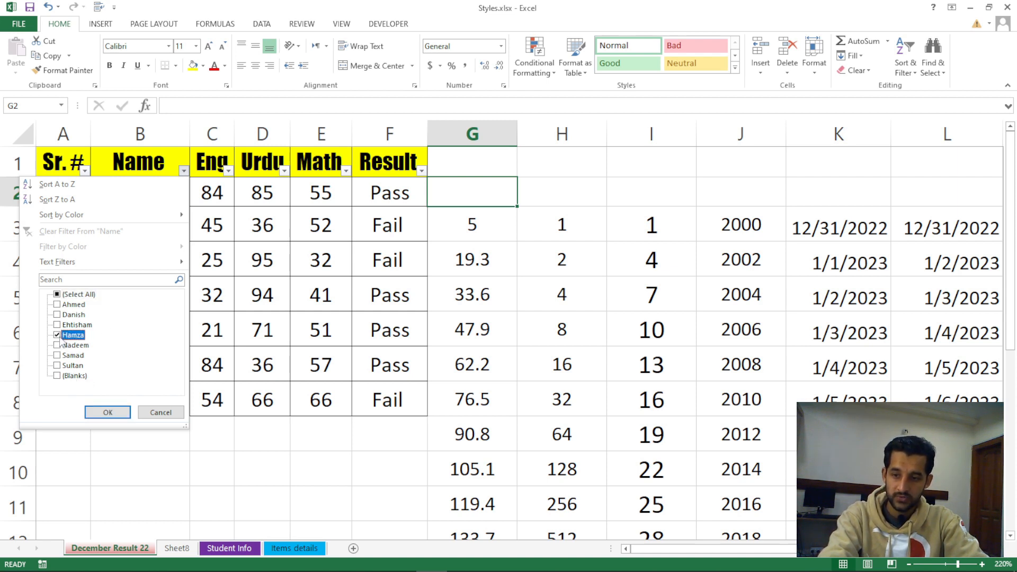
click(108, 412)
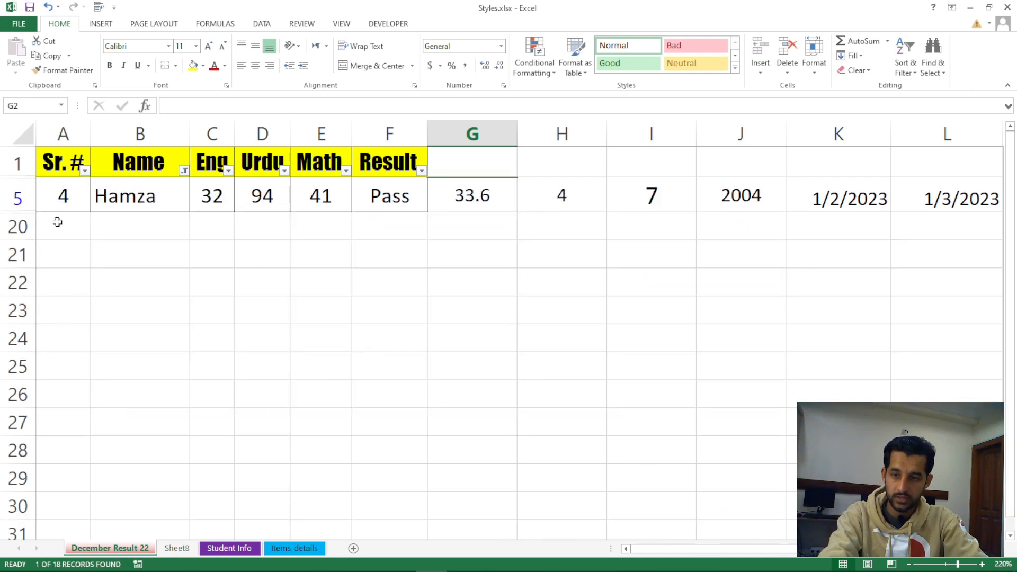
drag(50, 196, 365, 196)
click(305, 261)
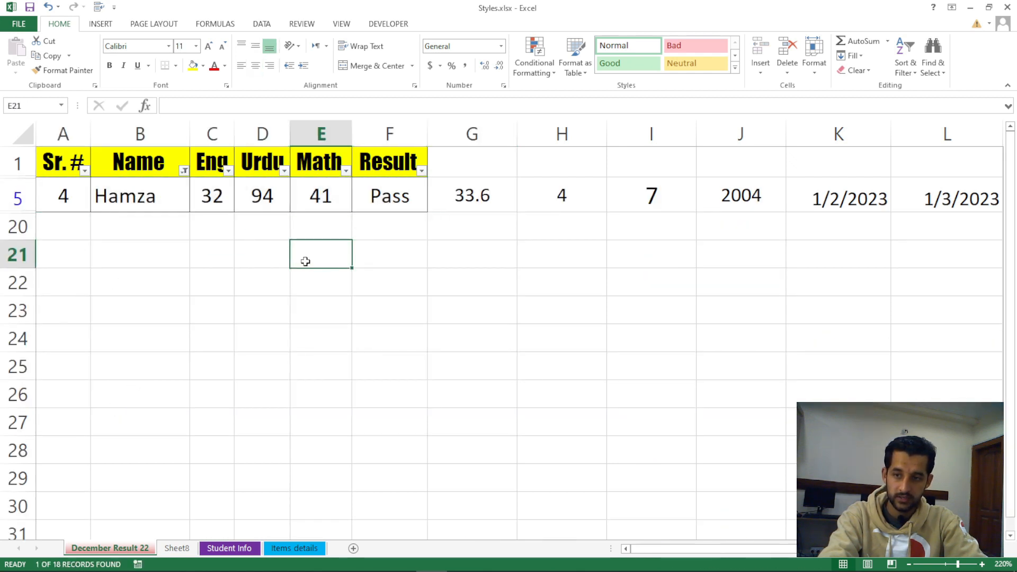
- Reselect all entries in the Name column's filter to show every student again
click(184, 169)
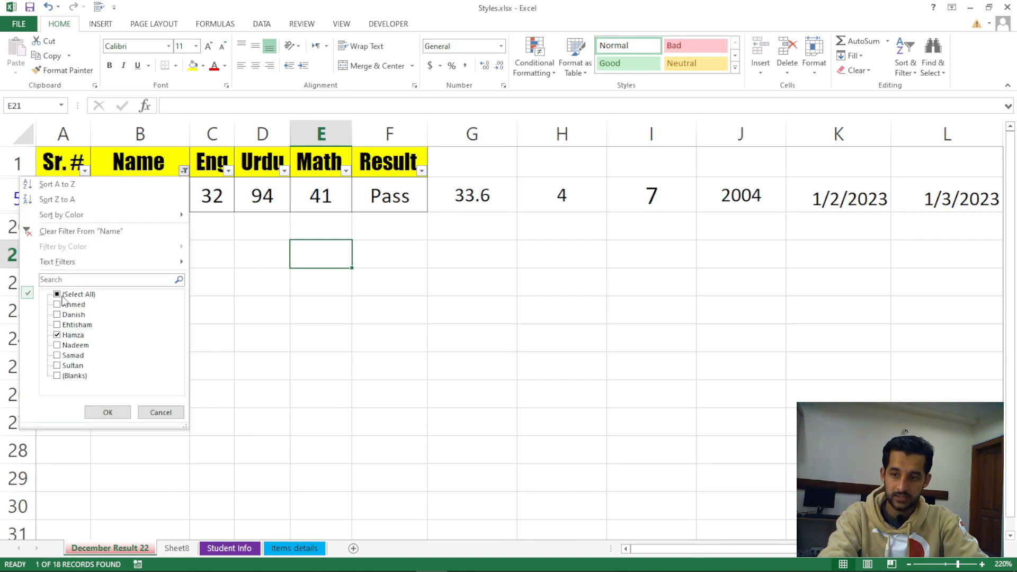
click(58, 295)
click(111, 412)
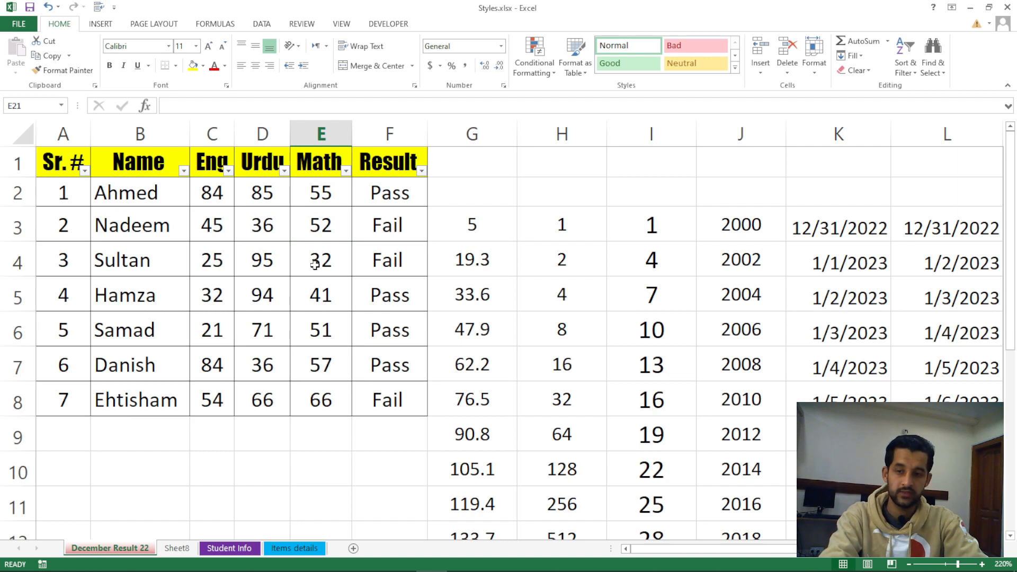
- Filter the Eng column to show only the marks 54 and 84 and check the matching cells
click(228, 170)
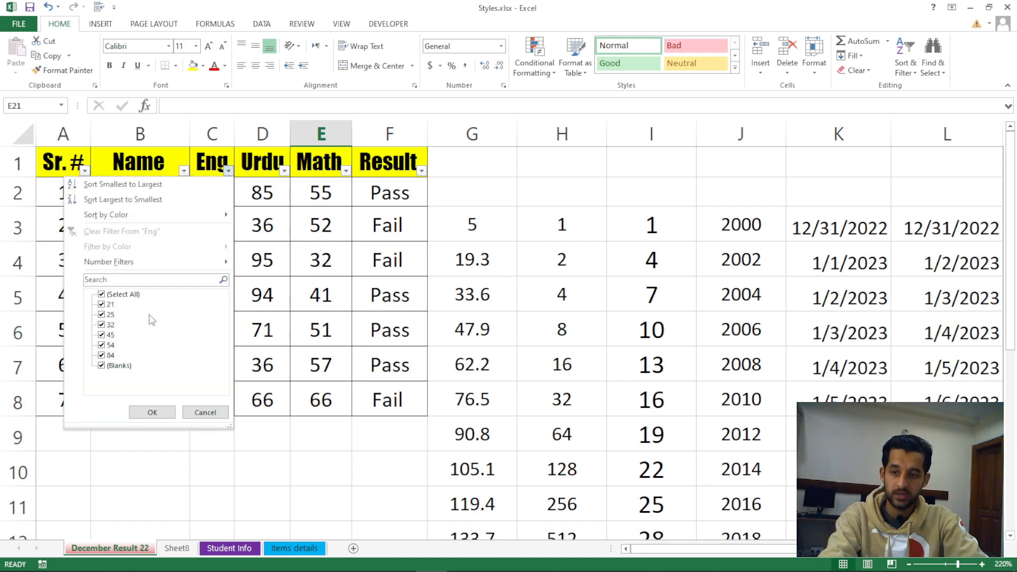
click(102, 294)
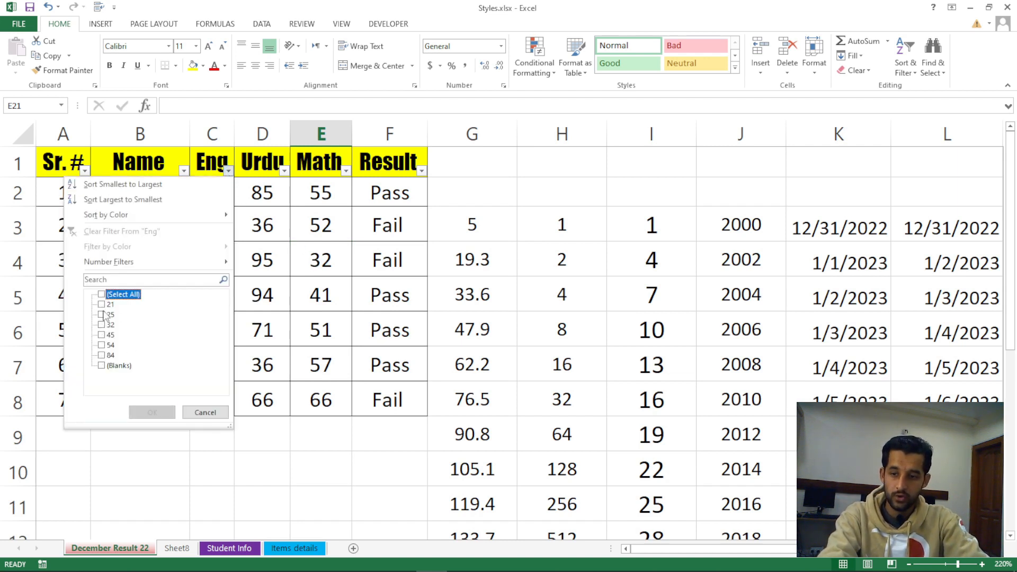
click(106, 356)
click(103, 345)
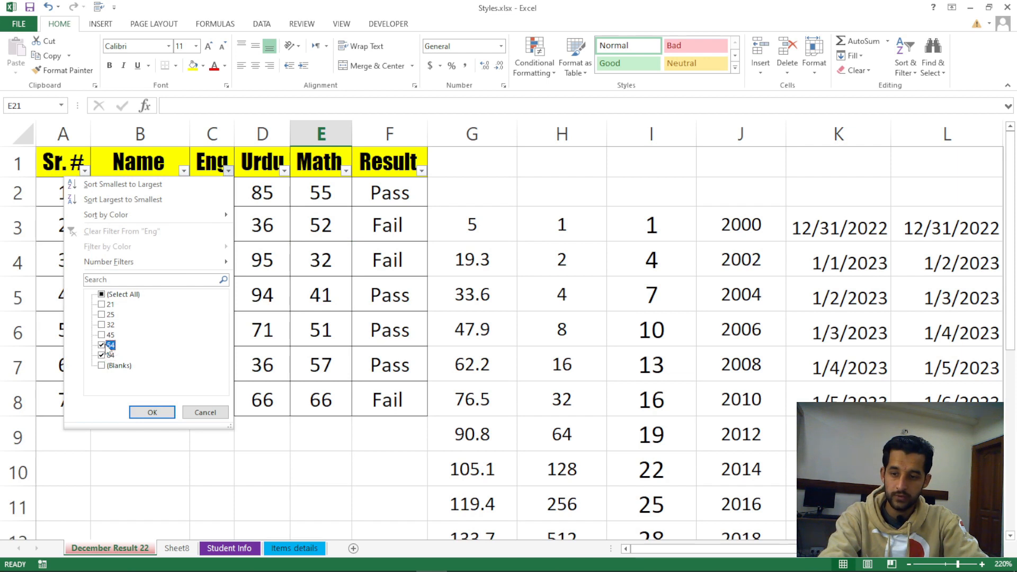
click(149, 409)
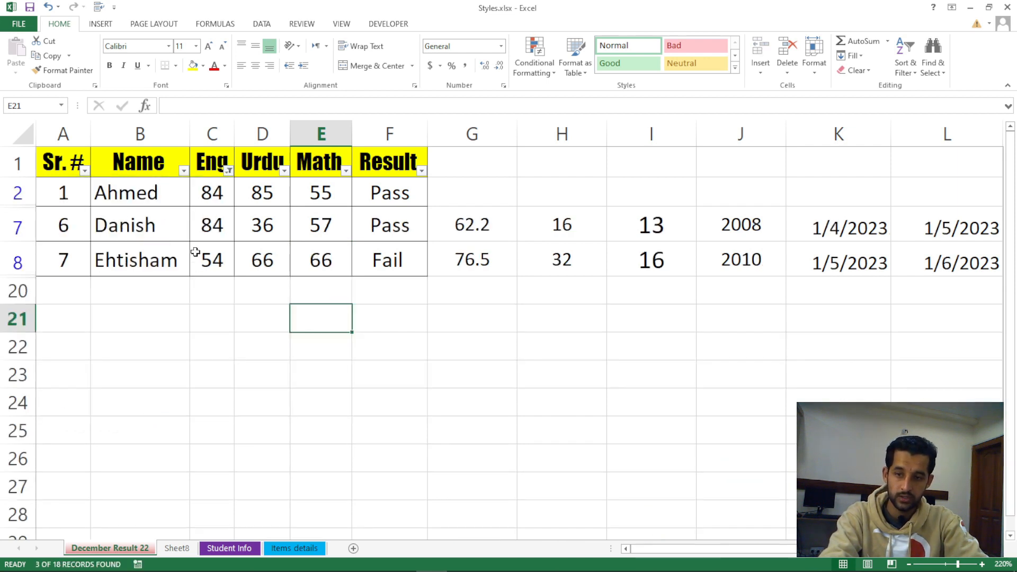
drag(215, 195, 212, 227)
click(213, 263)
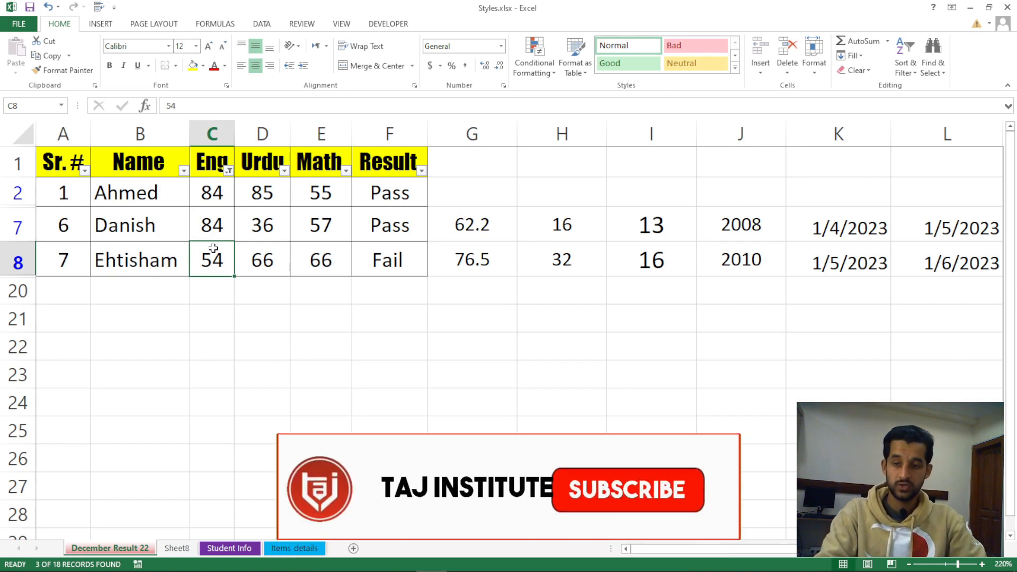
- Undo the last three filter changes on the result table
key(ctrl+z)
key(ctrl+z)
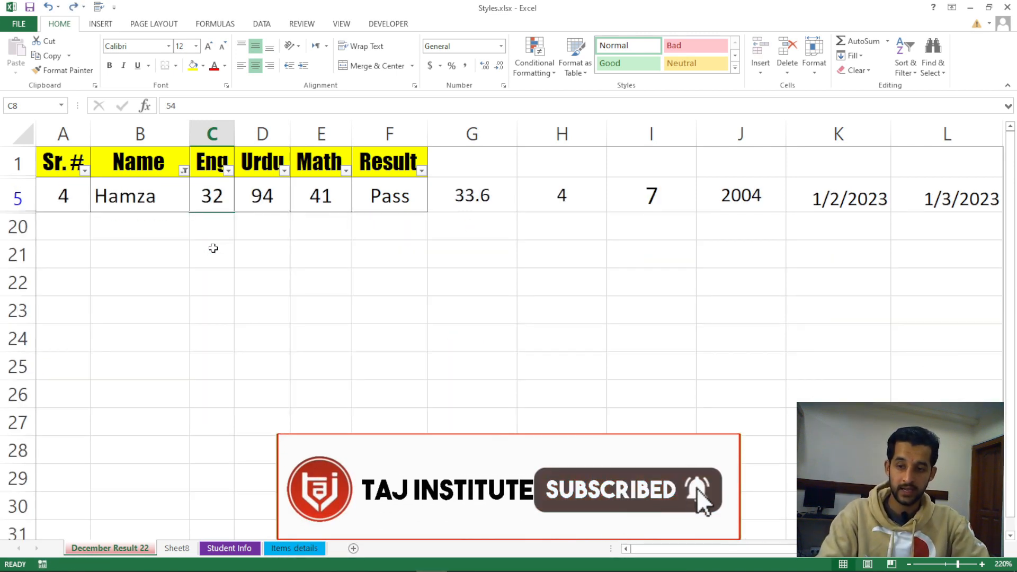
key(ctrl+z)
click(912, 71)
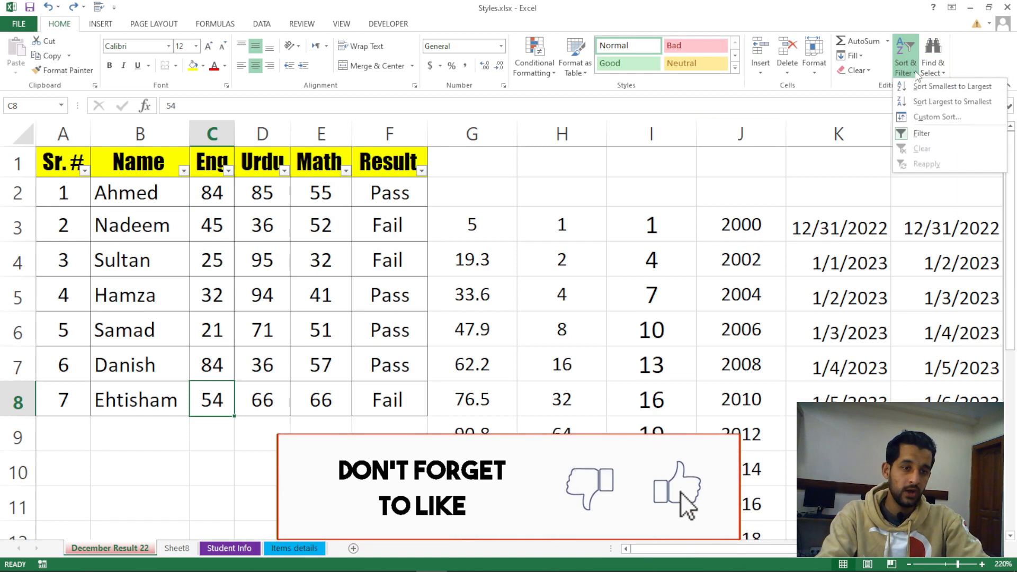
click(856, 160)
click(941, 73)
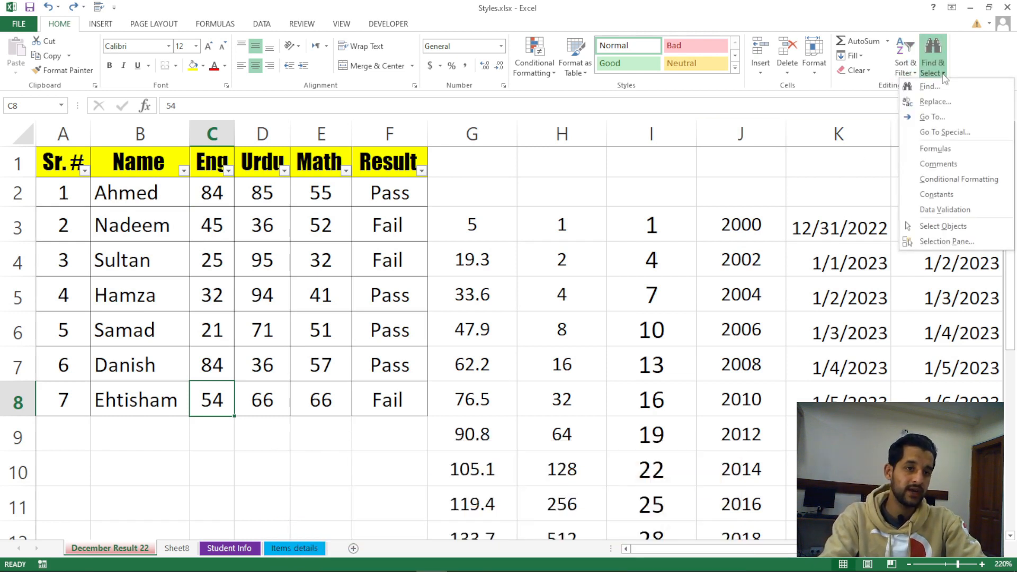
click(839, 147)
click(850, 55)
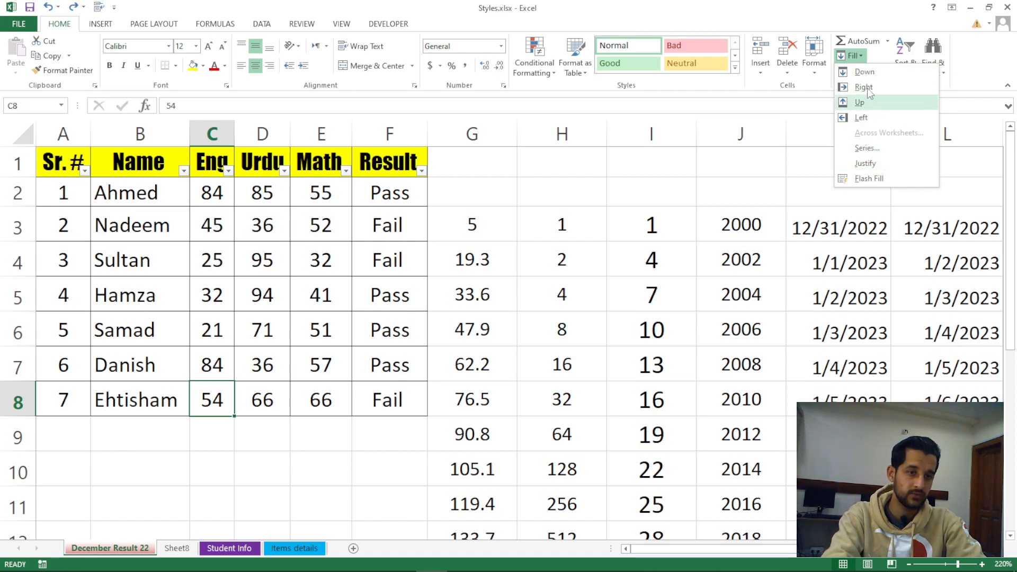
click(811, 190)
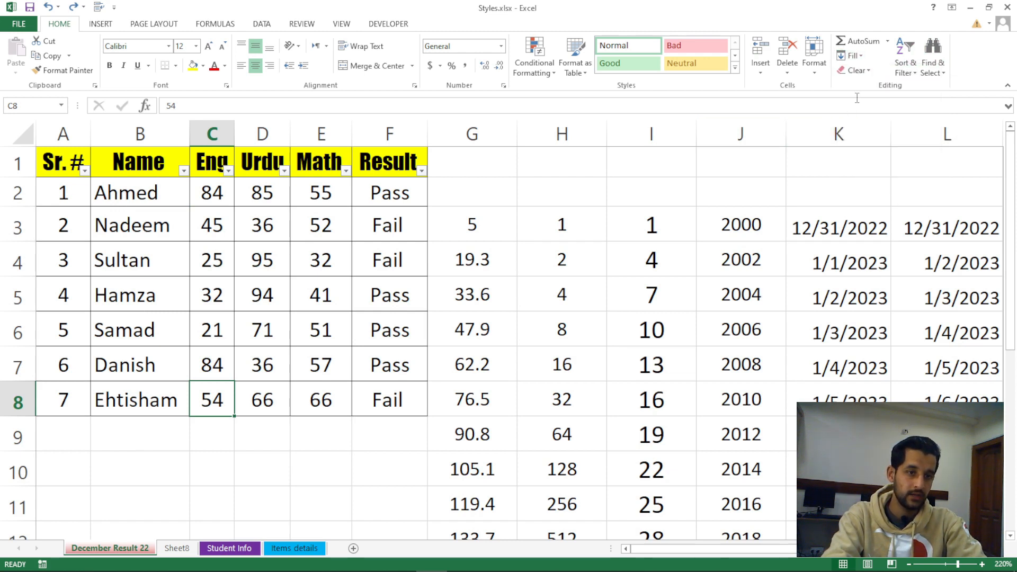
click(905, 66)
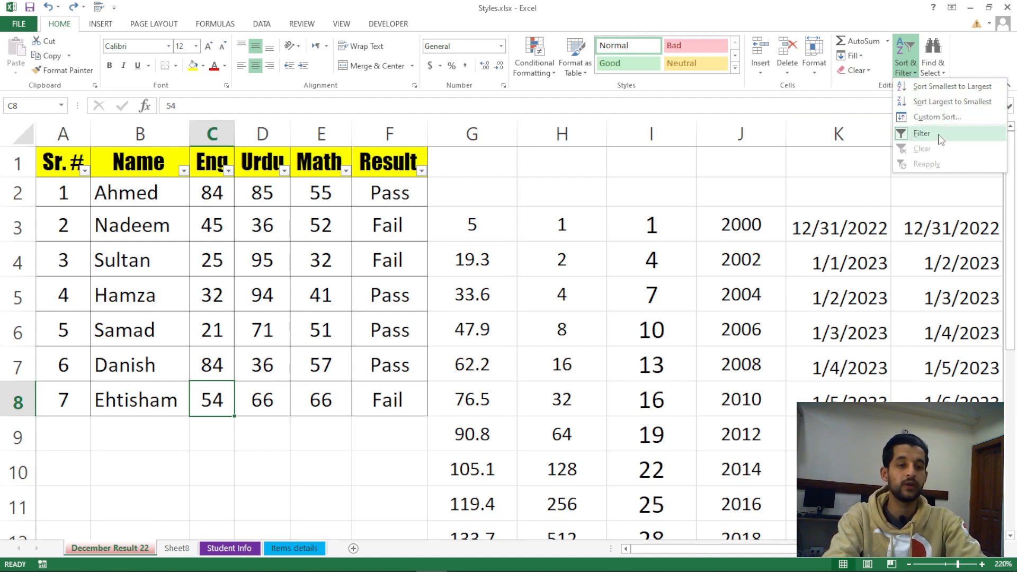
click(877, 180)
click(876, 180)
click(943, 74)
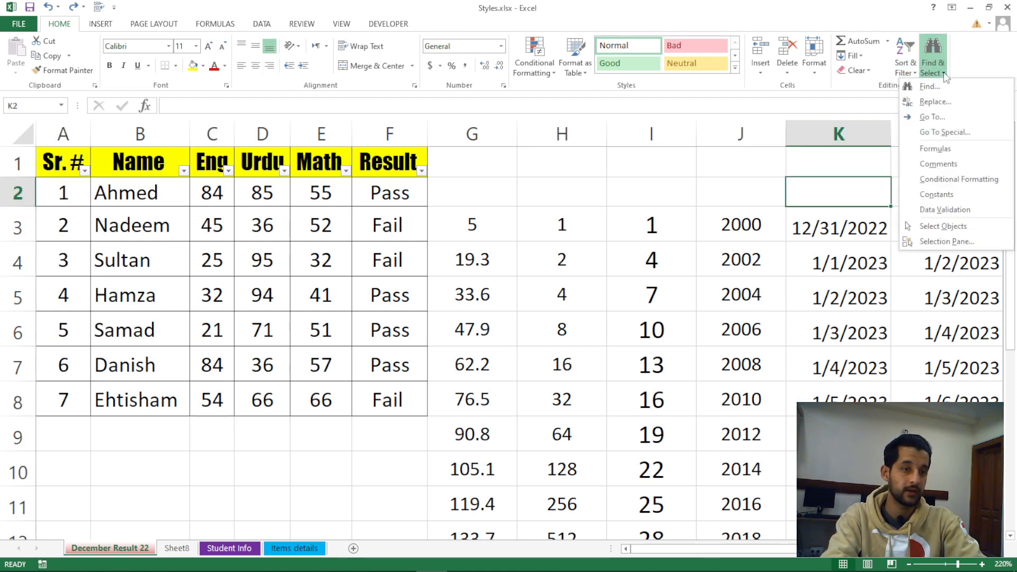
click(748, 201)
- Search the December Result 22 sheet for the name of the student with Sr. # 3
click(743, 194)
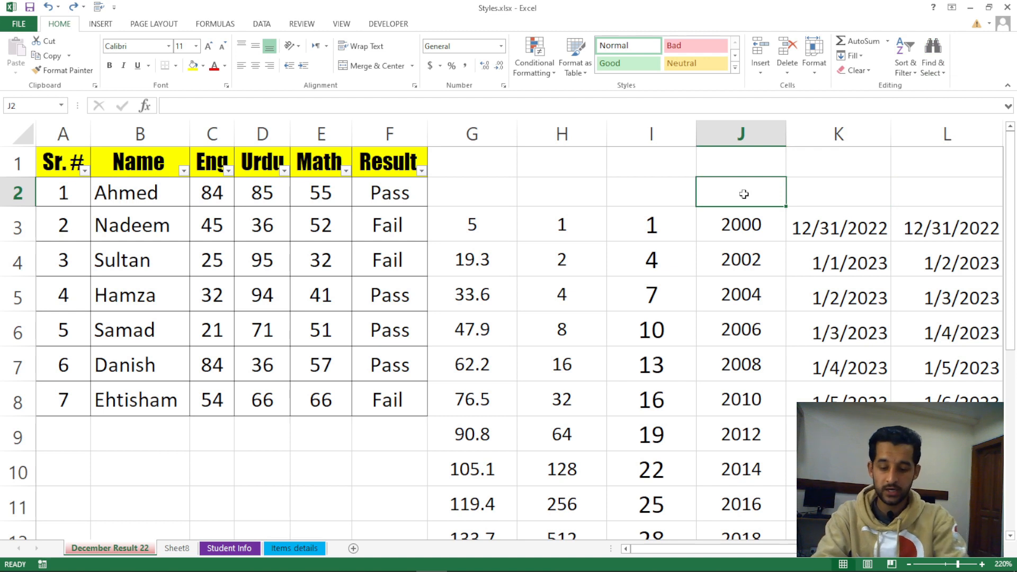
key(ctrl+f)
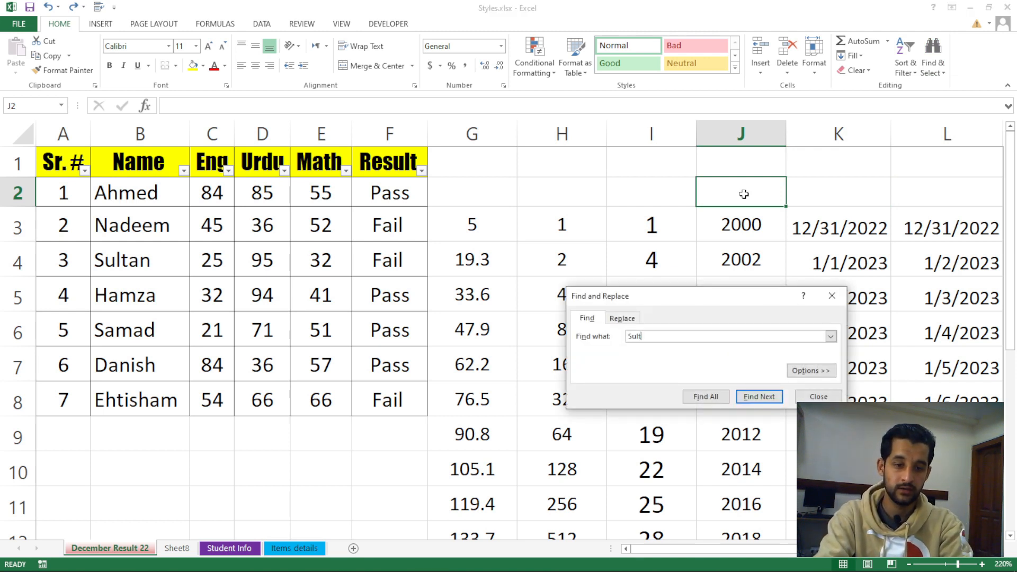
click(759, 396)
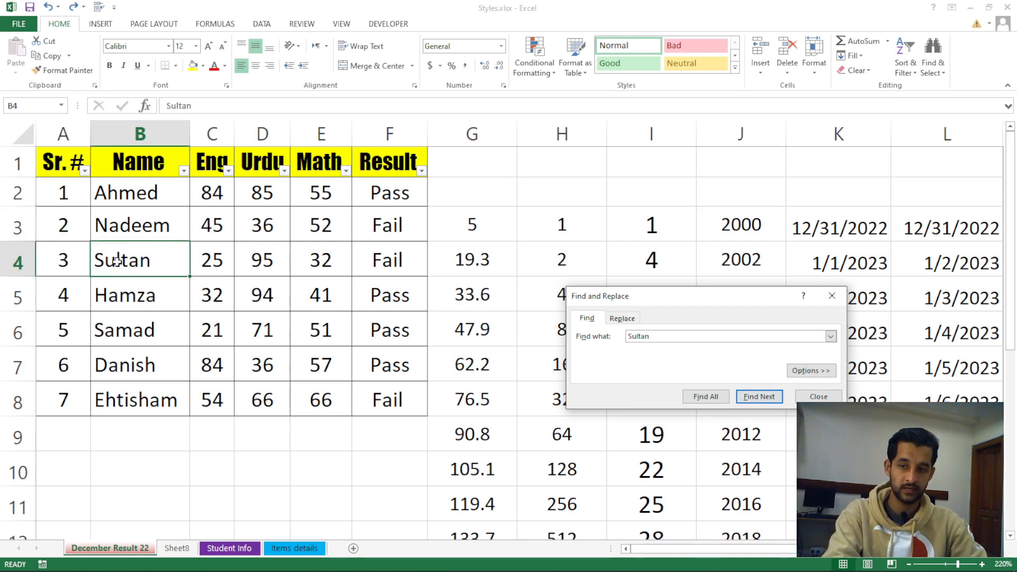
click(831, 296)
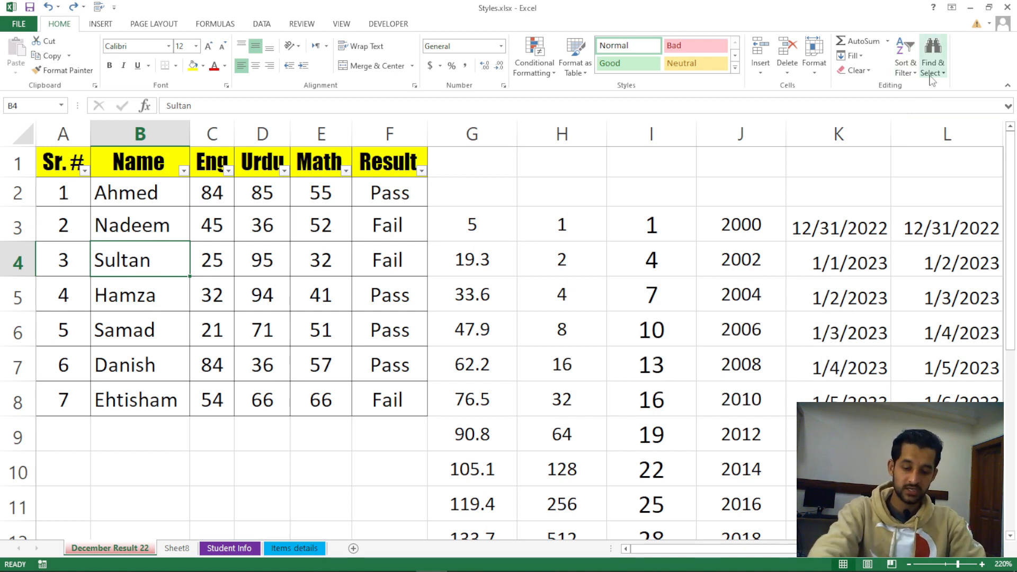
- Replace all occurrences of the student name in cell B4 with a different first name using Find and Replace
key(ctrl+h)
drag(656, 324, 637, 168)
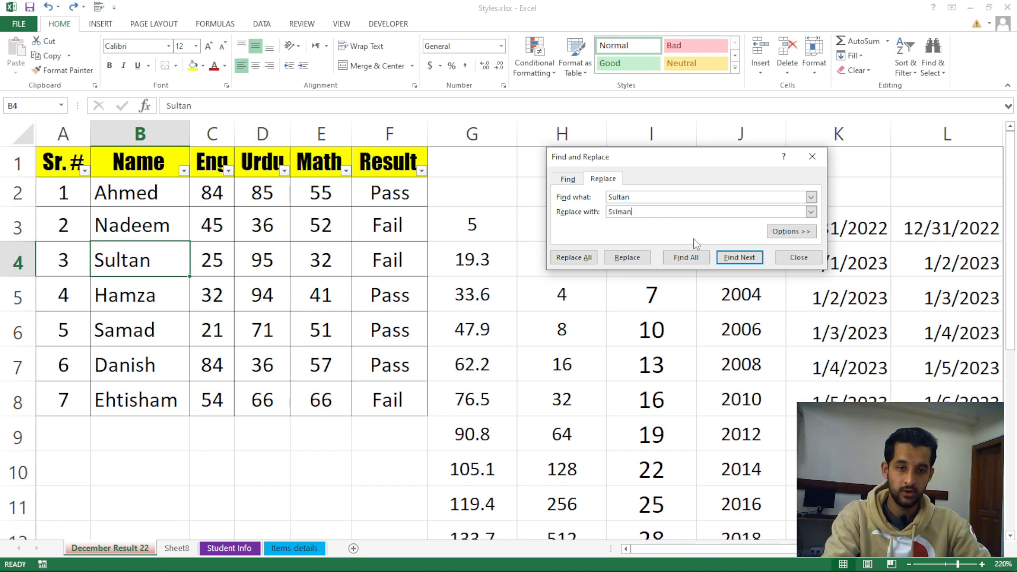
click(616, 212)
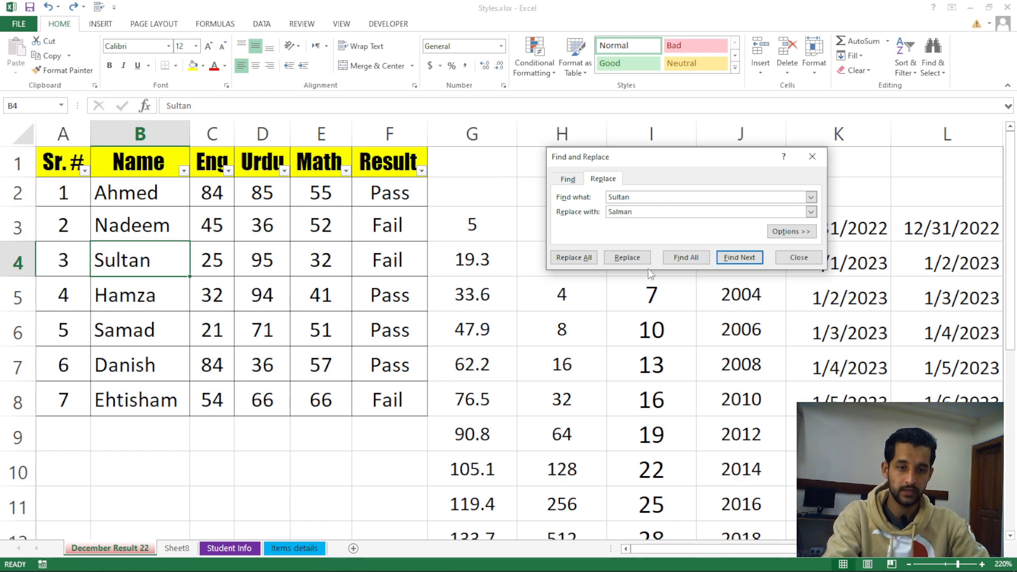
click(576, 257)
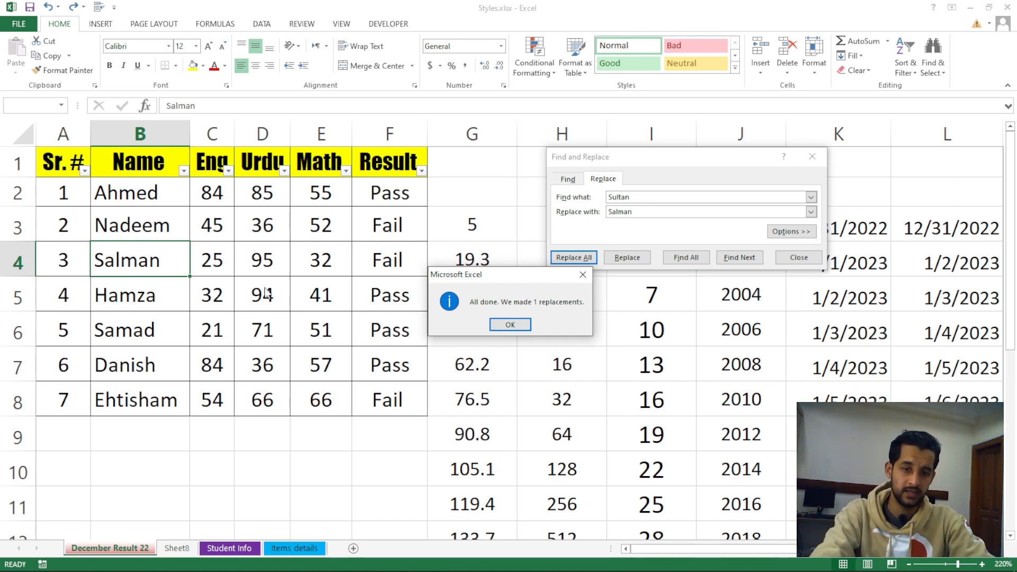
click(583, 274)
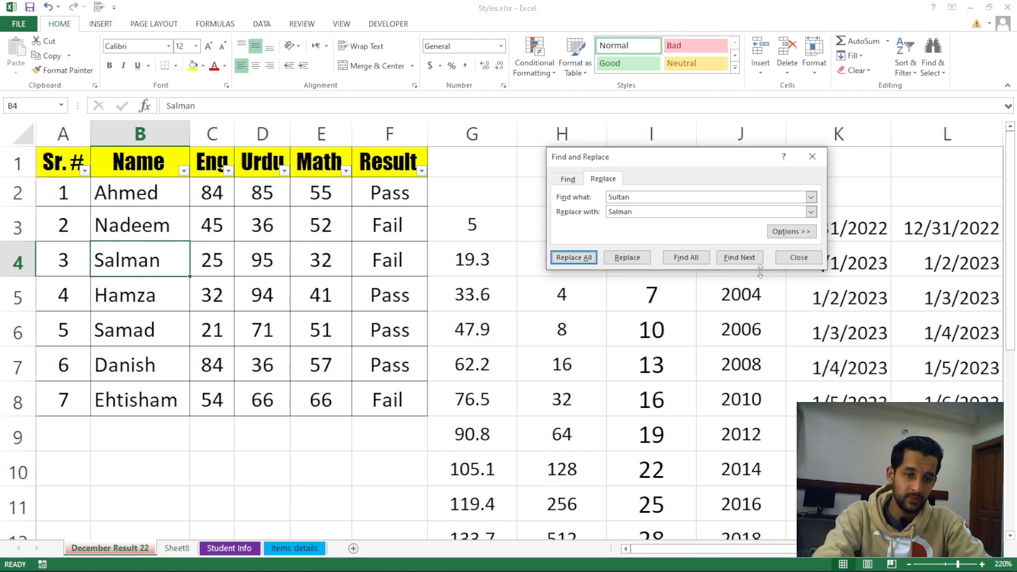
click(786, 258)
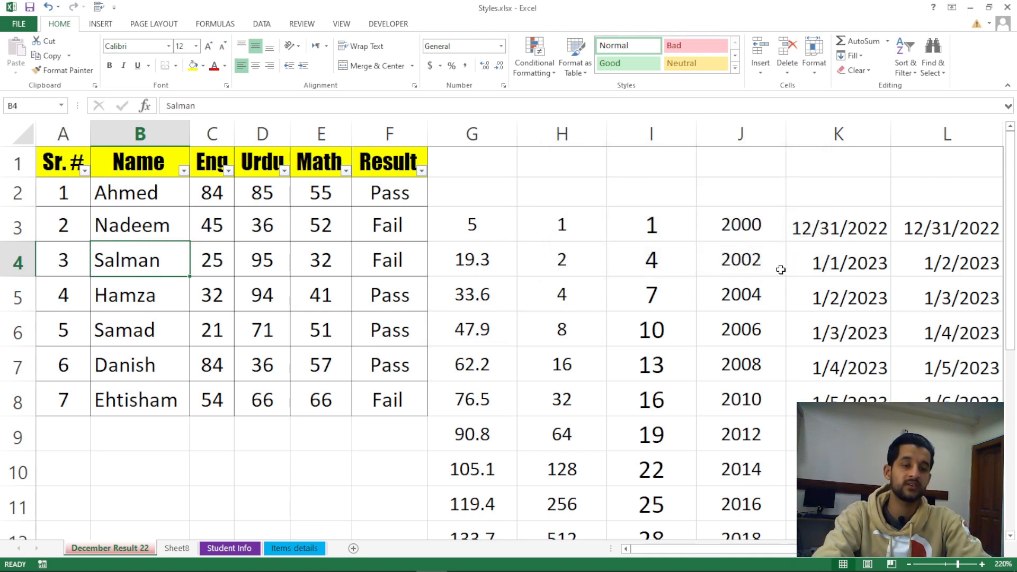
- View the Find settings and the Replace settings in turn, closing each without running a search
click(942, 75)
click(942, 89)
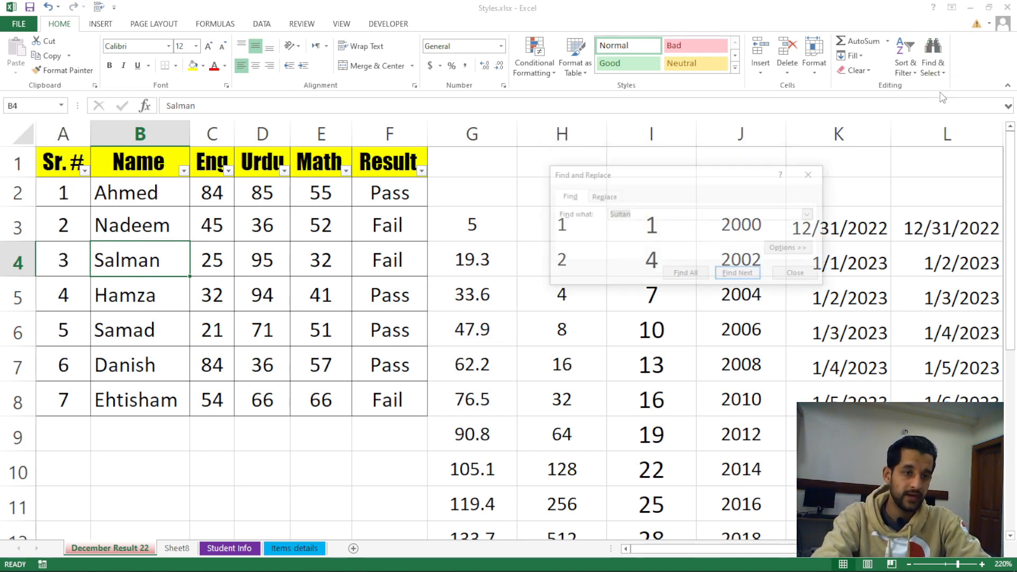
click(811, 173)
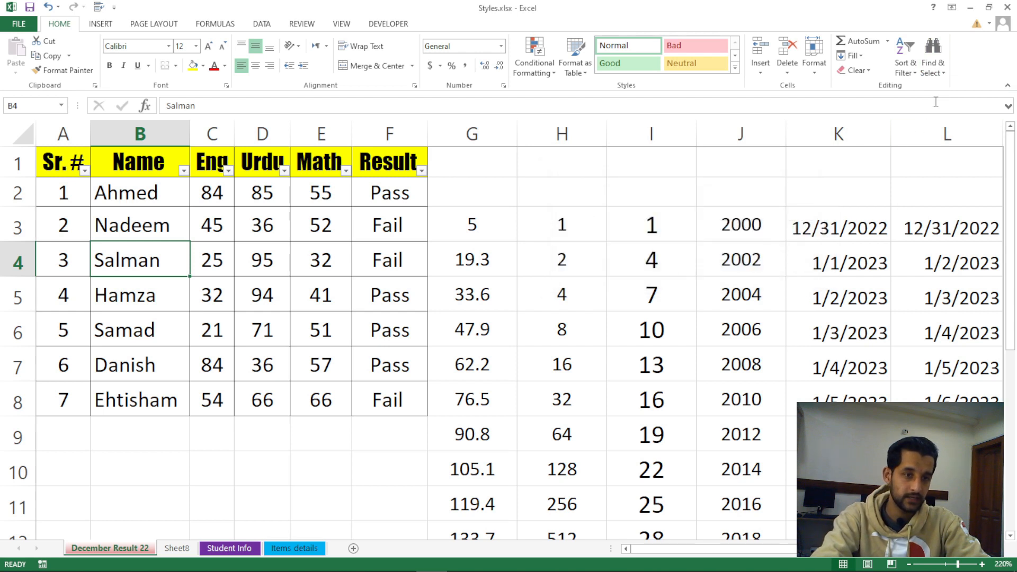
click(933, 66)
click(935, 101)
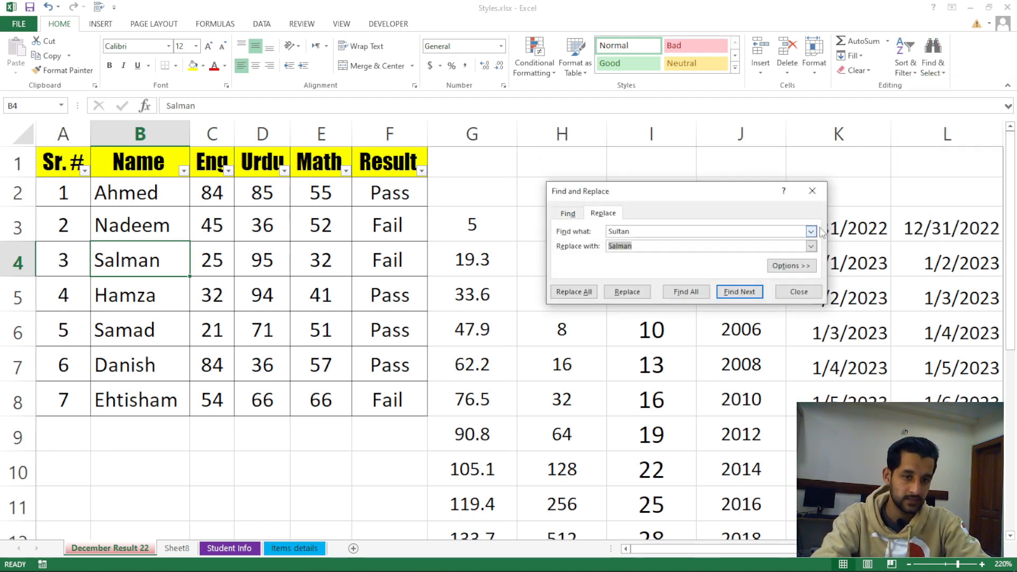
click(814, 193)
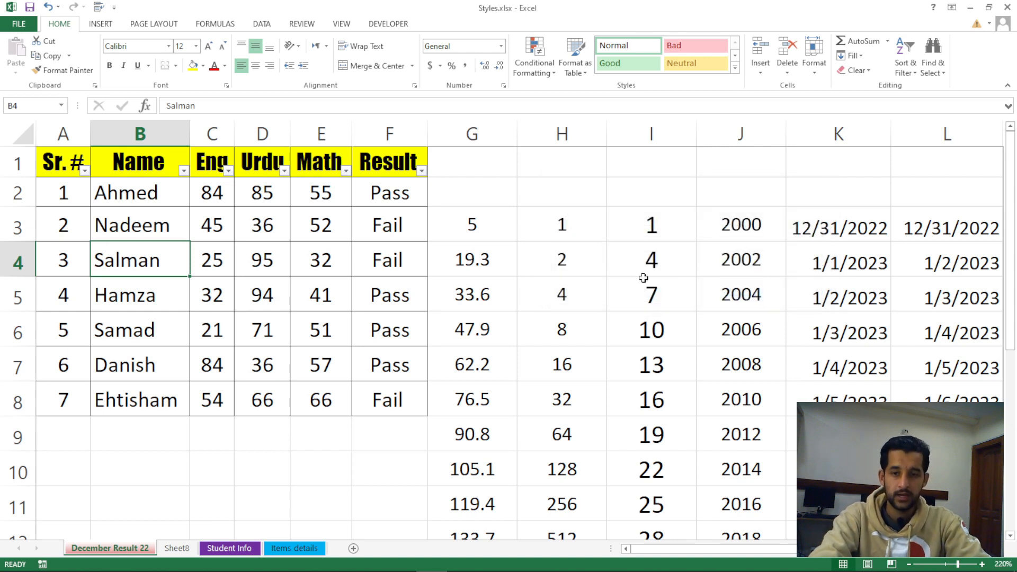
click(501, 317)
click(502, 295)
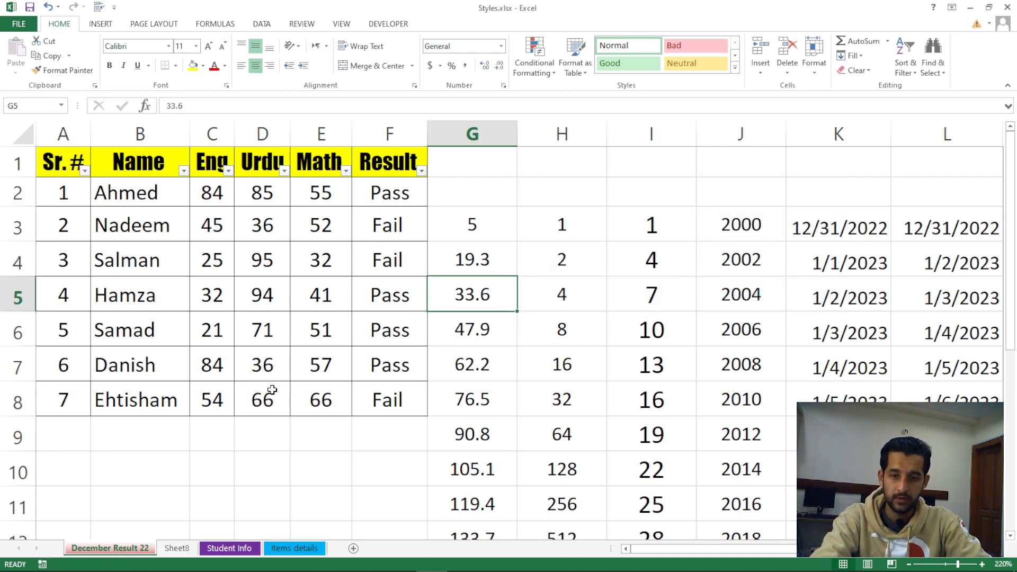
click(164, 377)
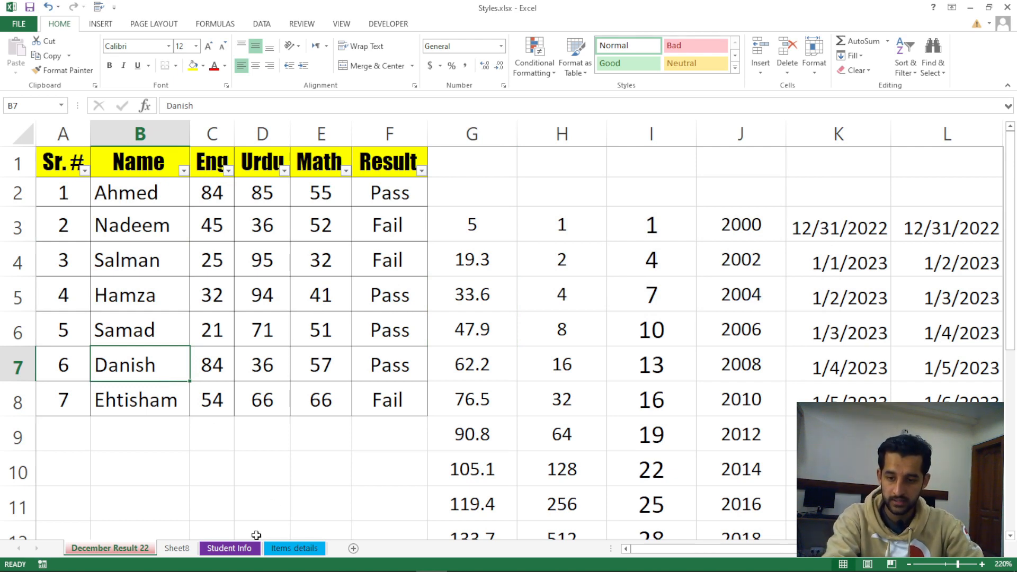
- Open the Replace settings with all search options expanded on the Items details sheet
click(296, 549)
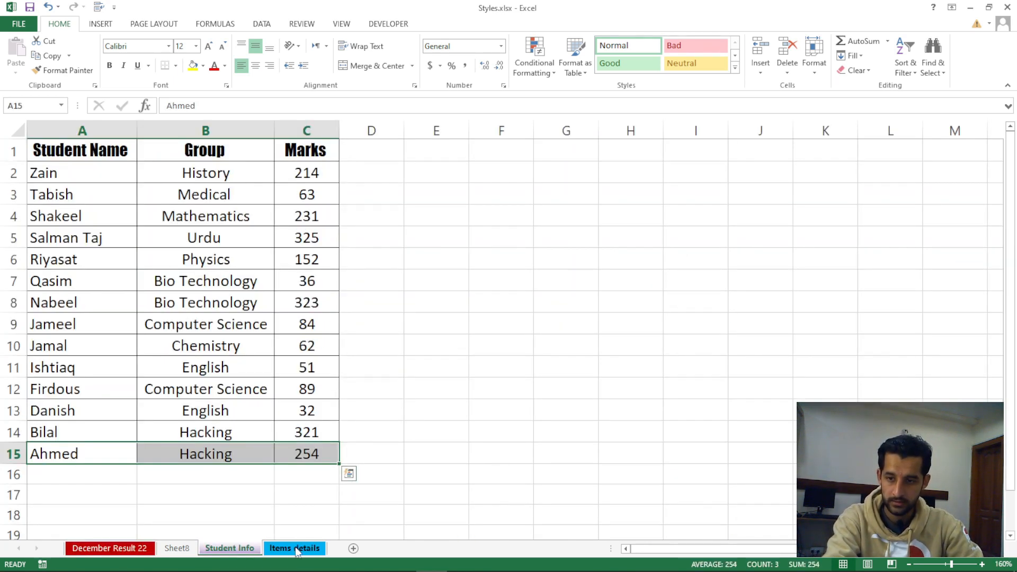
click(234, 410)
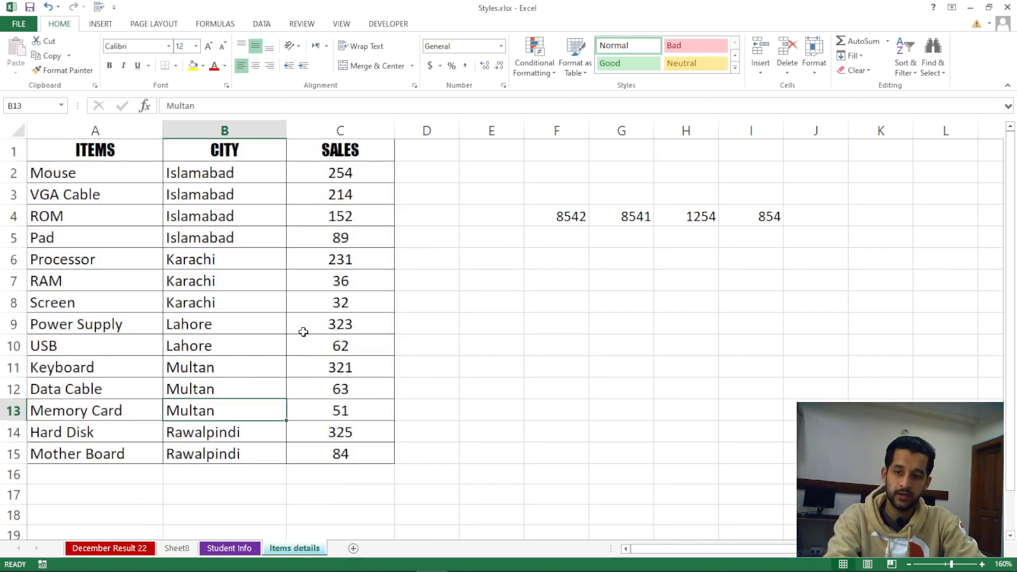
ctrl+scroll(303, 331, up, 1)
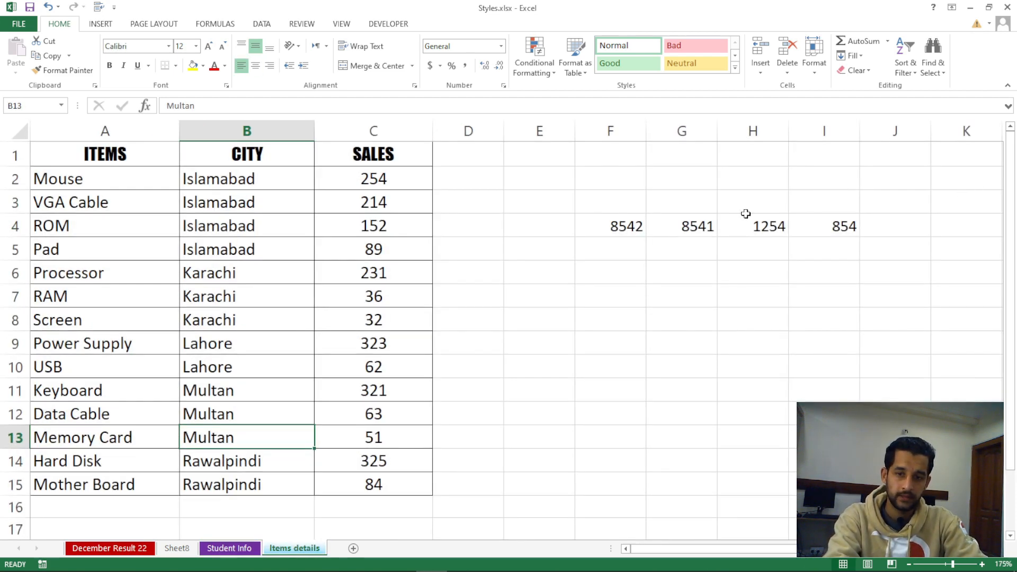
click(942, 74)
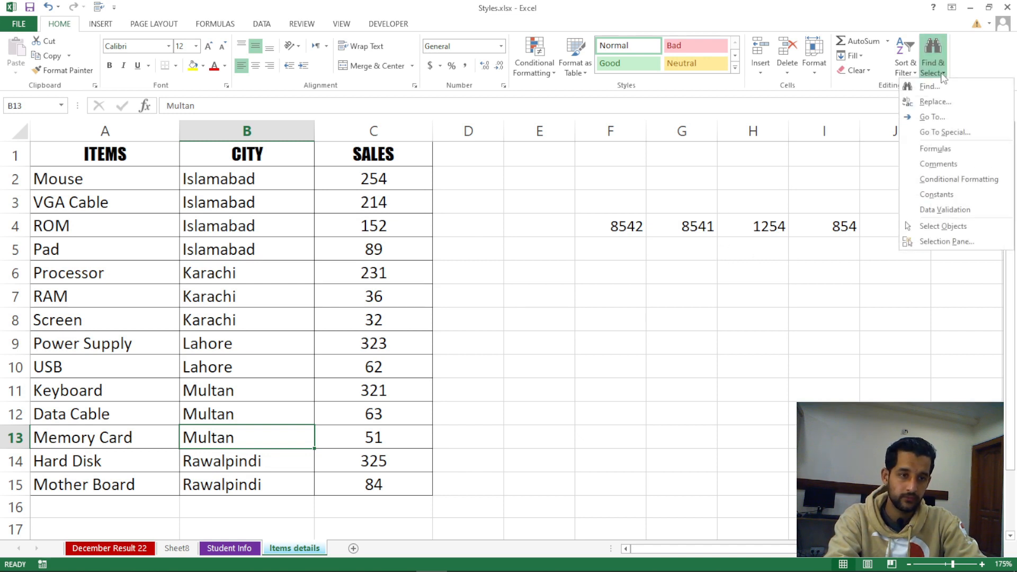
click(950, 110)
drag(741, 218, 733, 267)
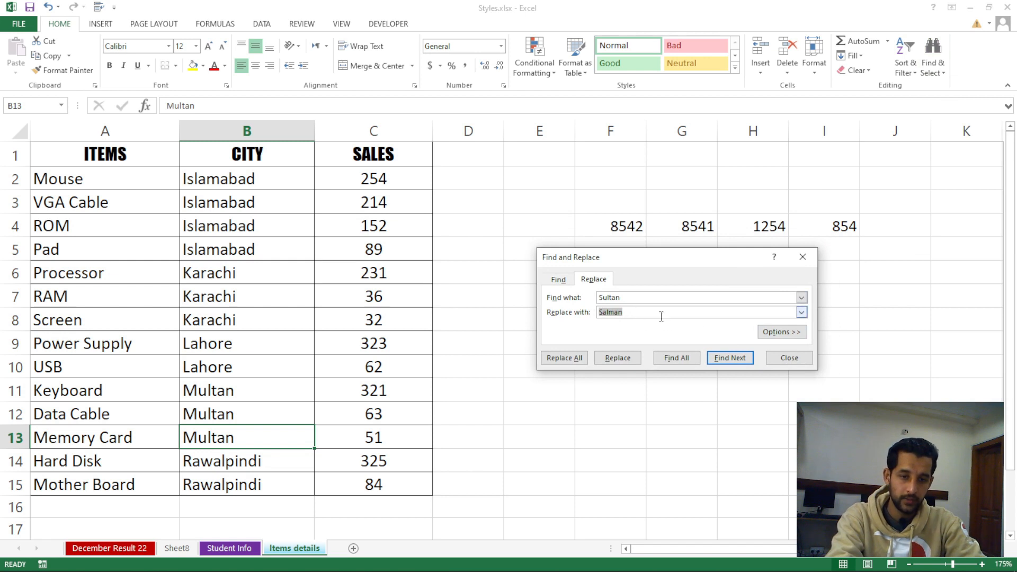
click(771, 333)
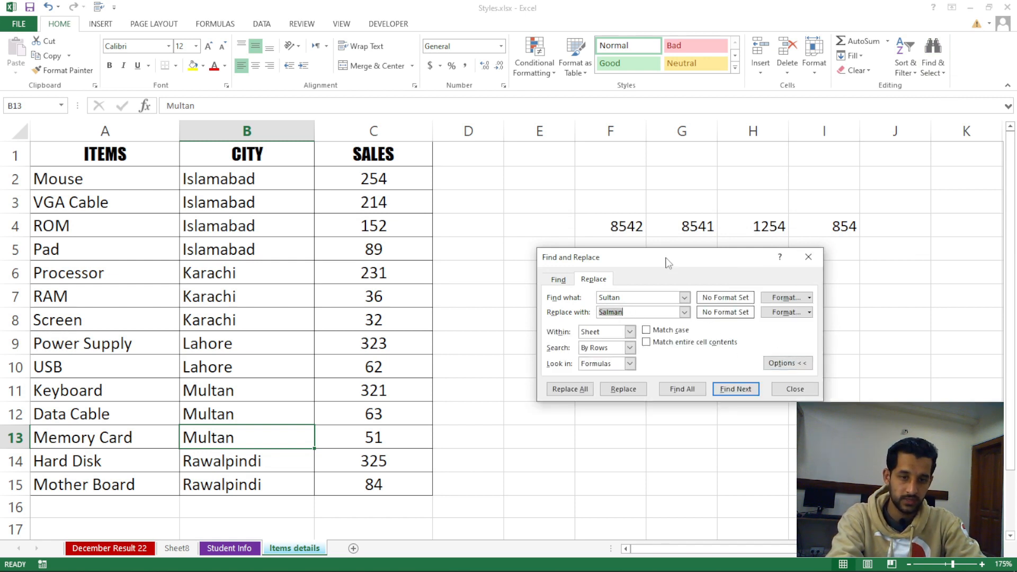
drag(669, 263, 691, 262)
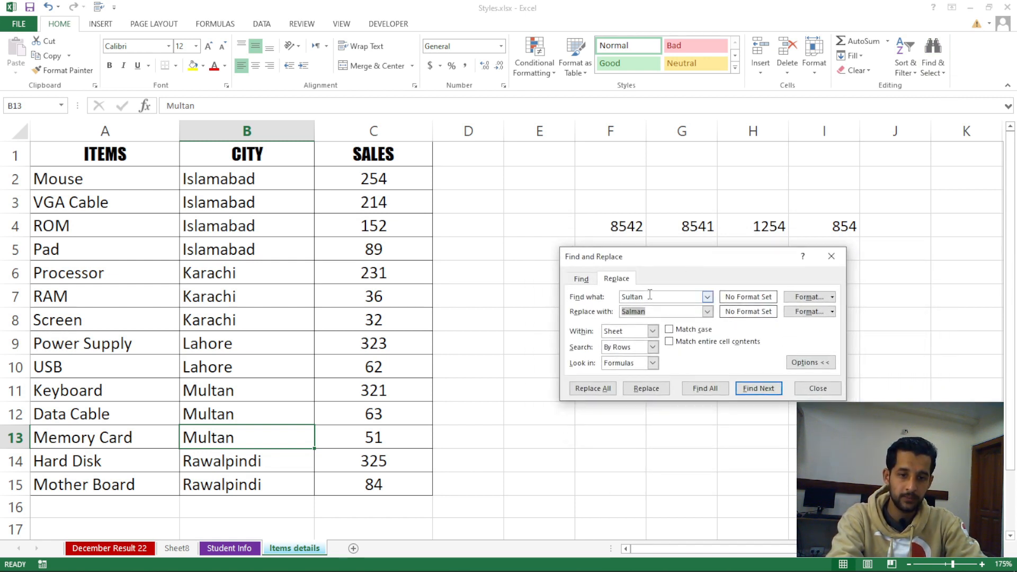
- Find all cells containing Islamabad, leaving the replacement text empty, and enlarge the results list
drag(650, 296, 584, 300)
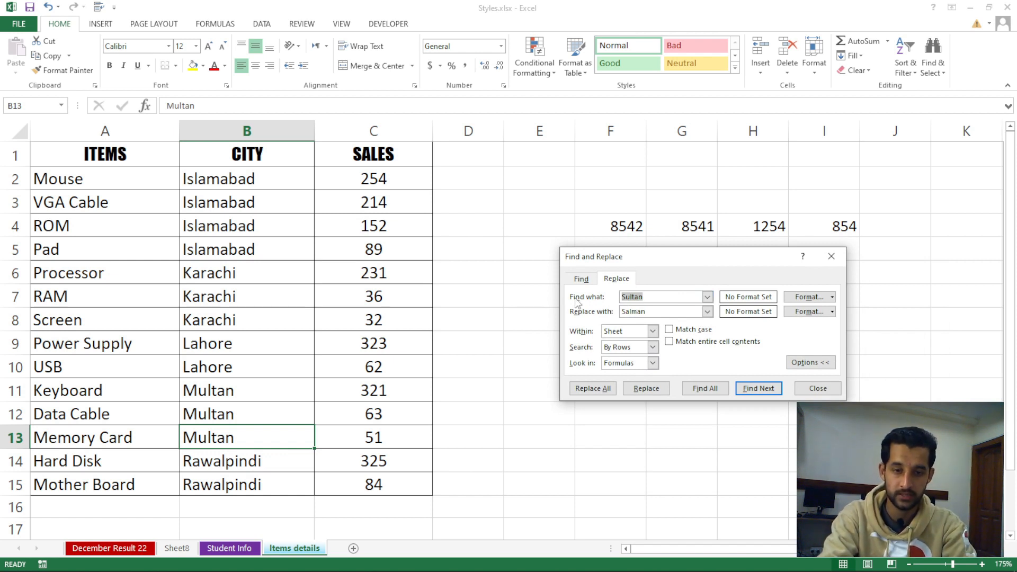
text(Islamaba)
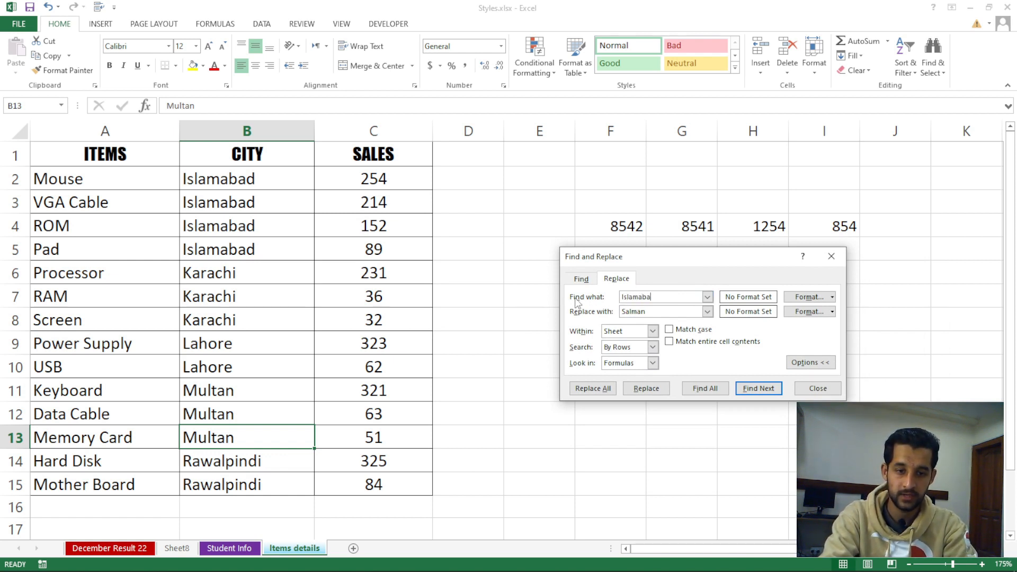
text(d)
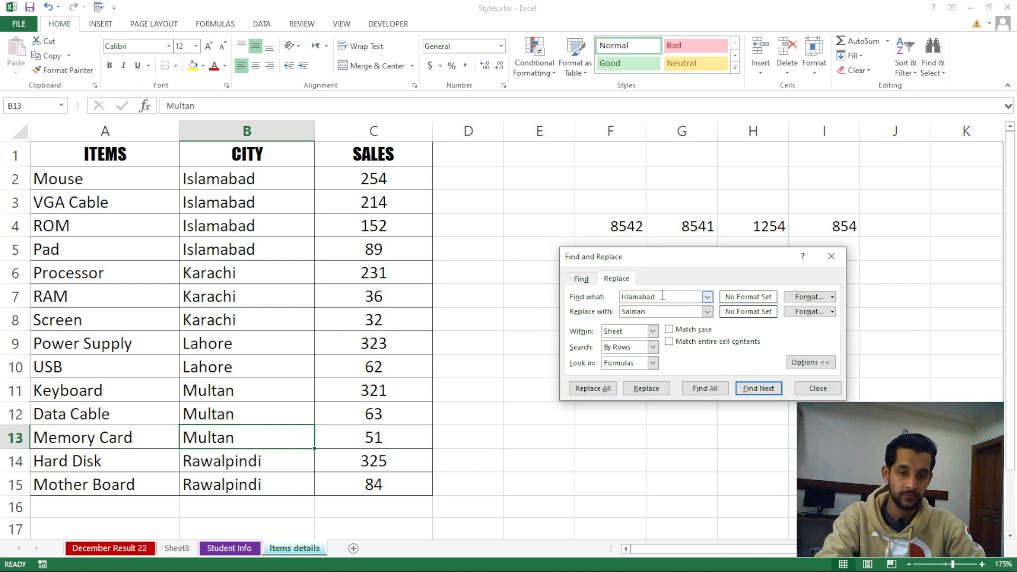
drag(661, 296, 613, 312)
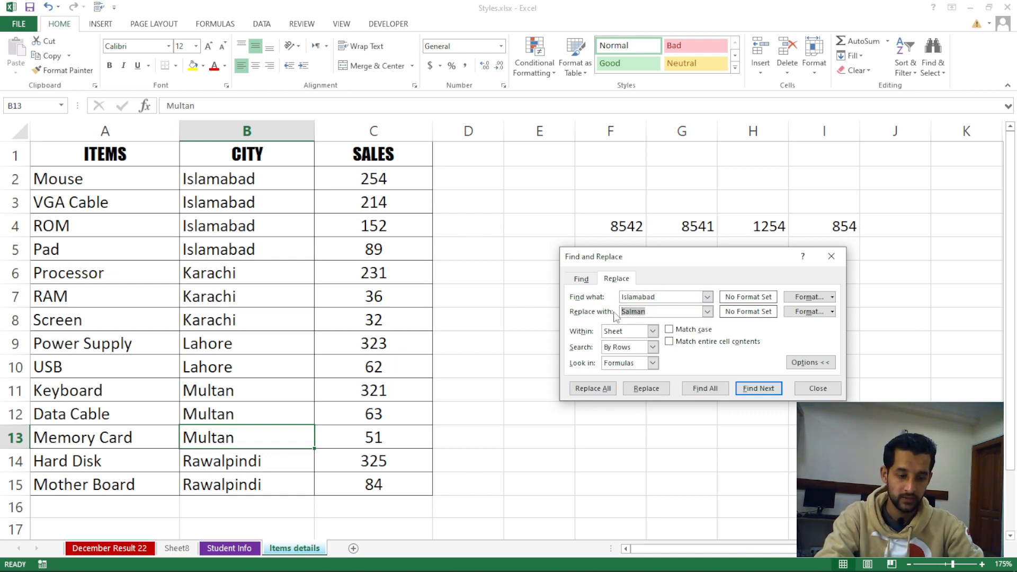
key(BackSpace)
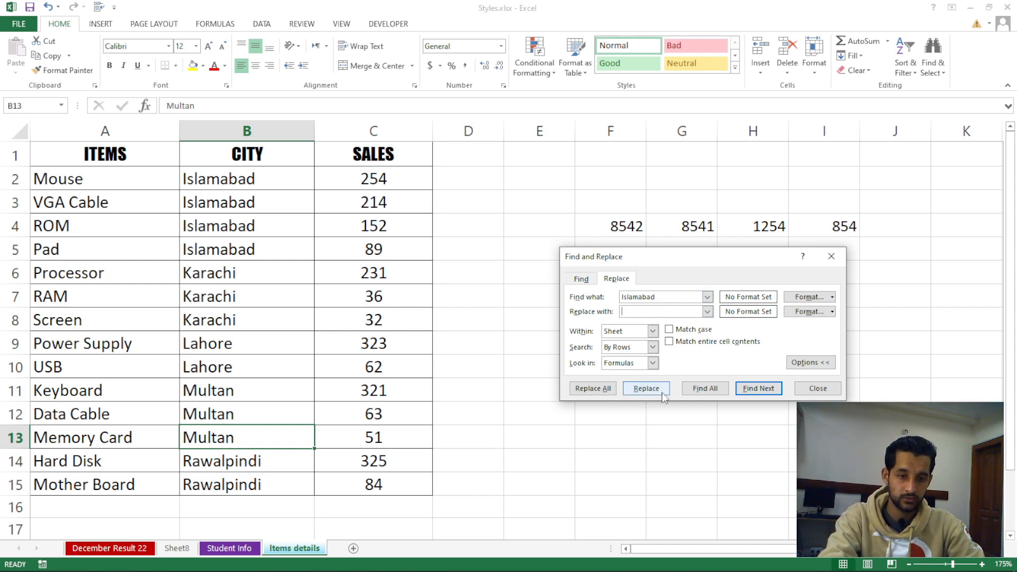
click(696, 391)
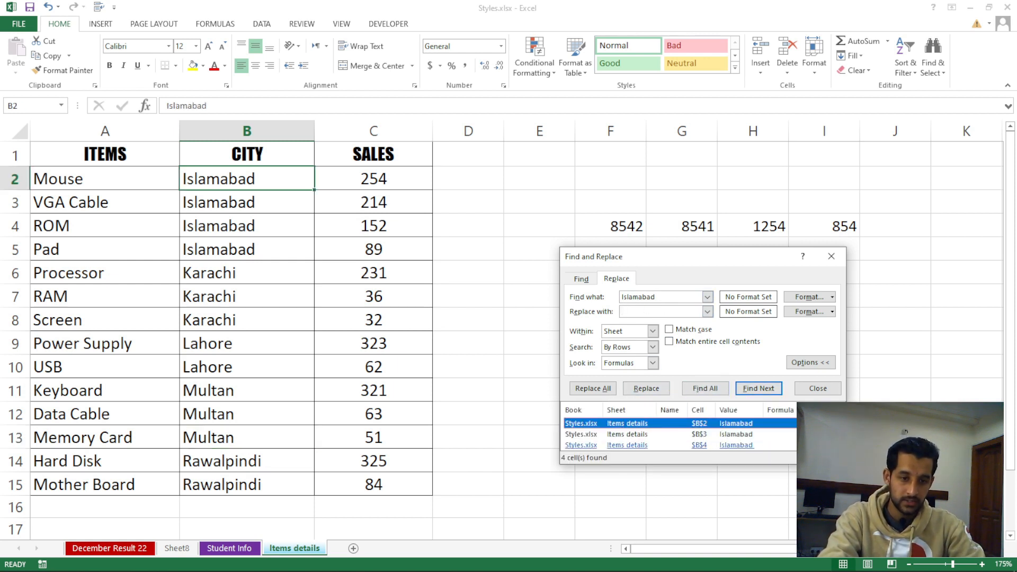
scroll(678, 434, down, 1)
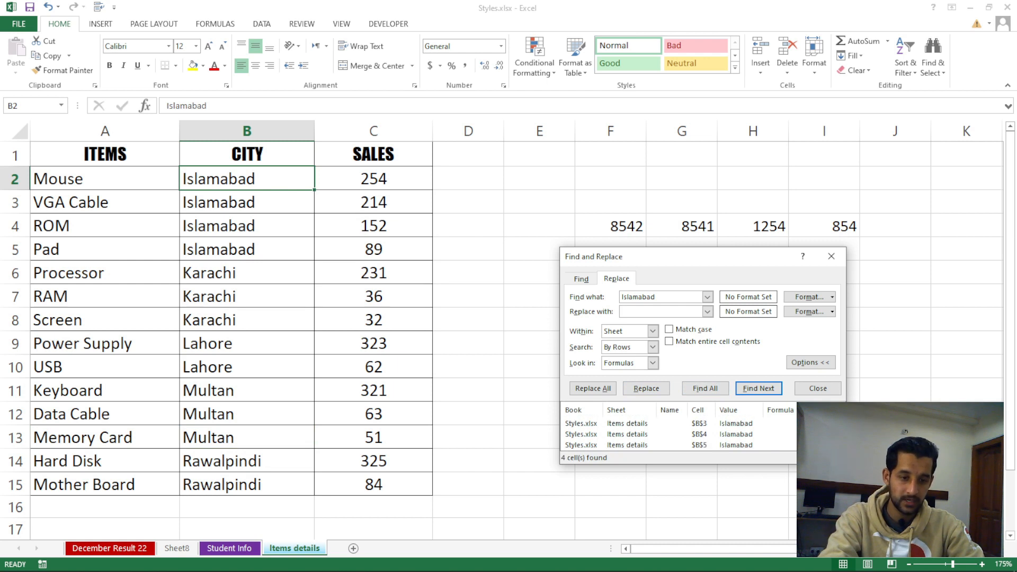
drag(719, 464, 719, 500)
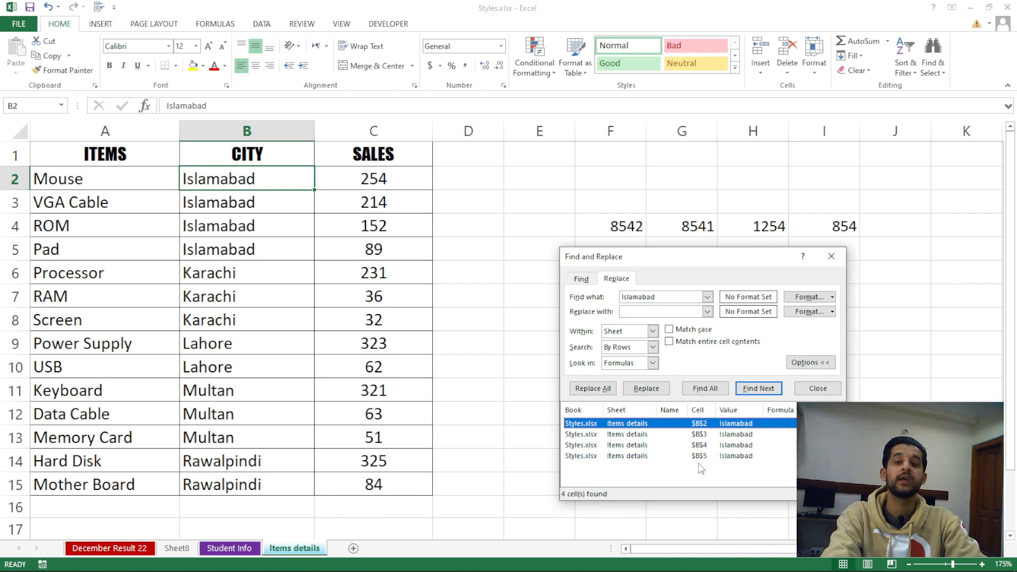
- Select all the found Islamabad cells and format them with yellow fill and bold red text
shift+click(780, 433)
key(shift+Down)
key(shift+Down)
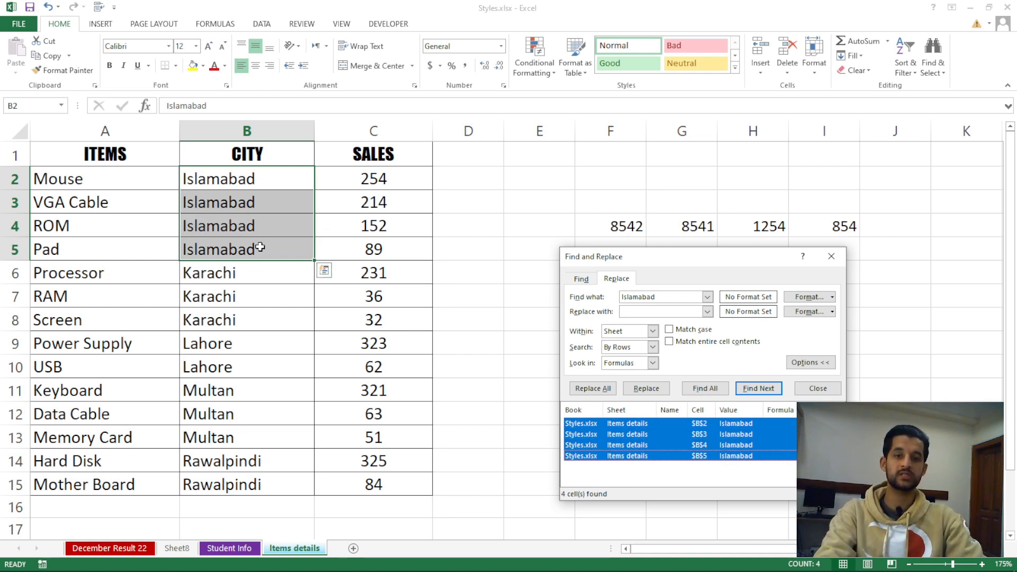
click(193, 68)
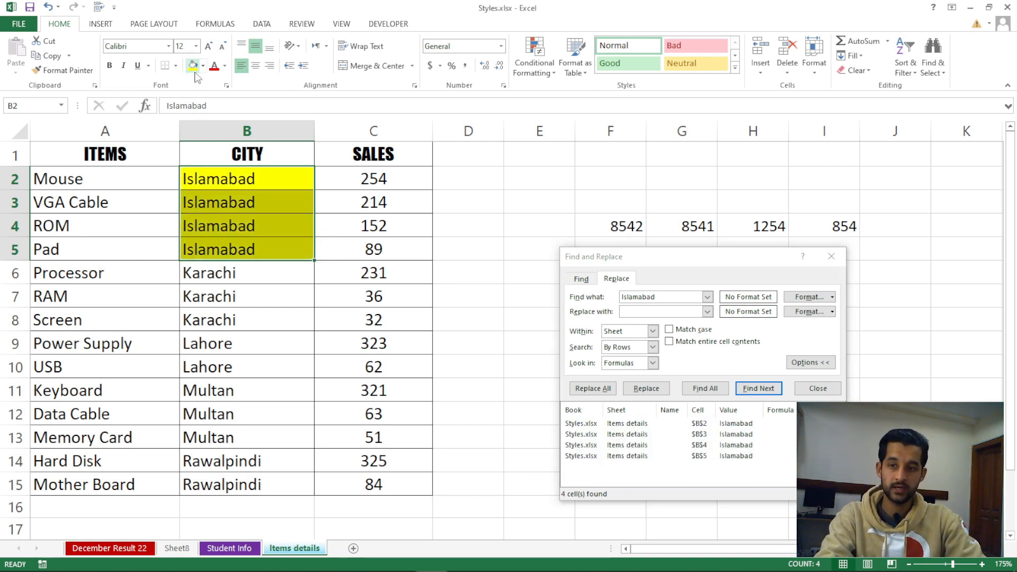
click(214, 66)
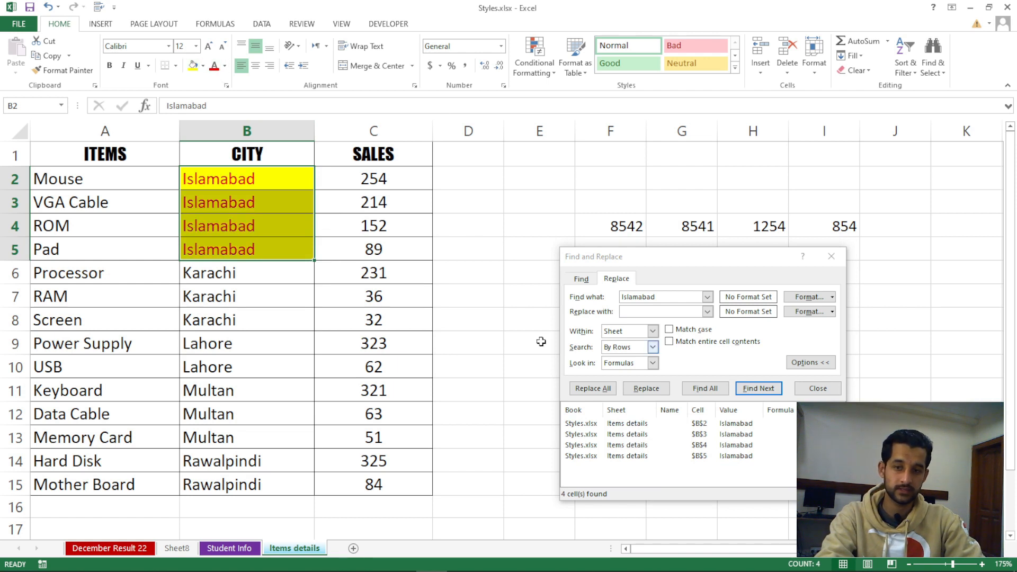
click(109, 65)
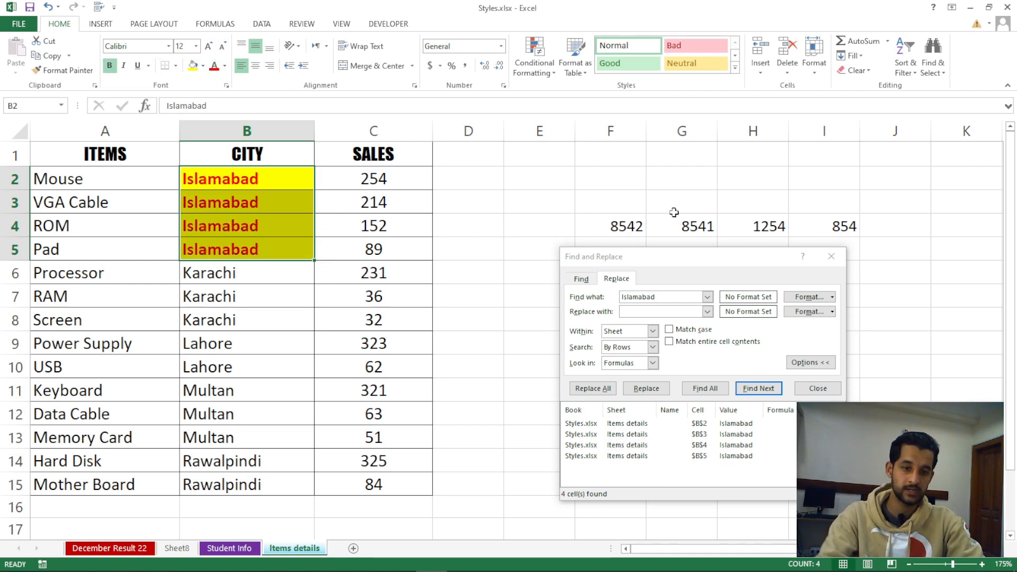
- Replace all occurrences of Islamabad with Peshawar, searching within the sheet by rows in formulas, and close Find and Replace
click(656, 312)
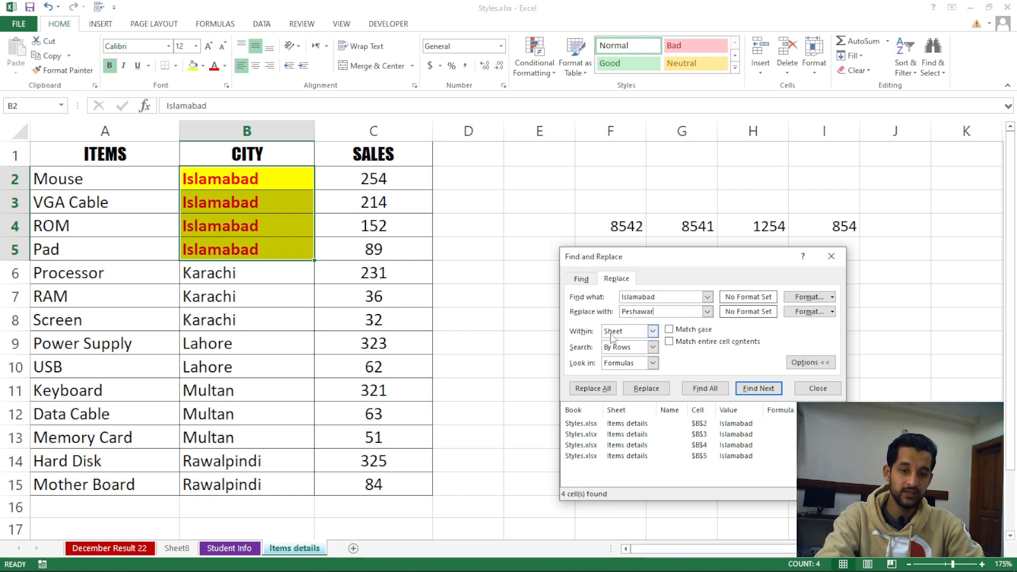
click(653, 333)
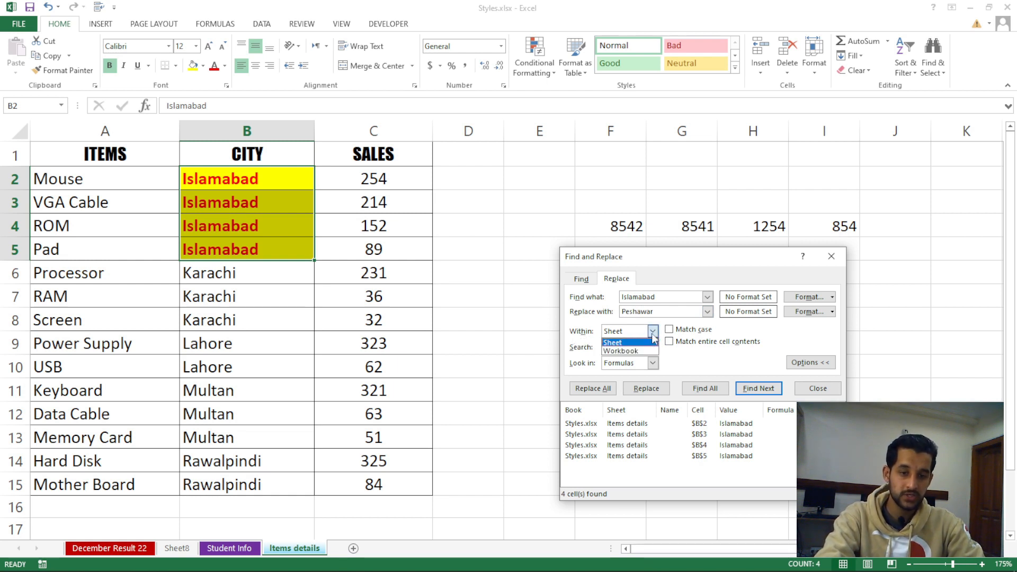
click(615, 343)
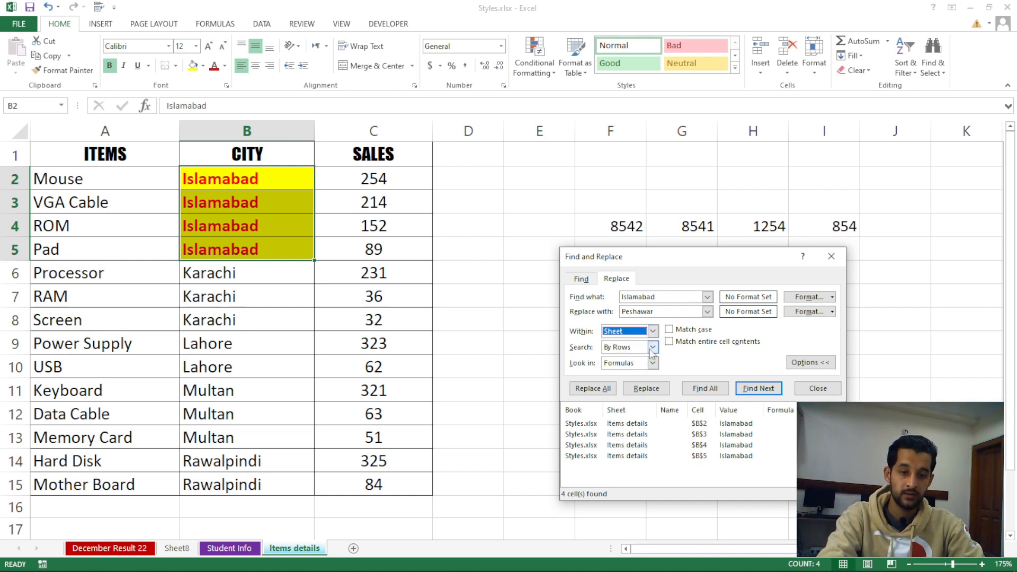
click(652, 348)
click(619, 359)
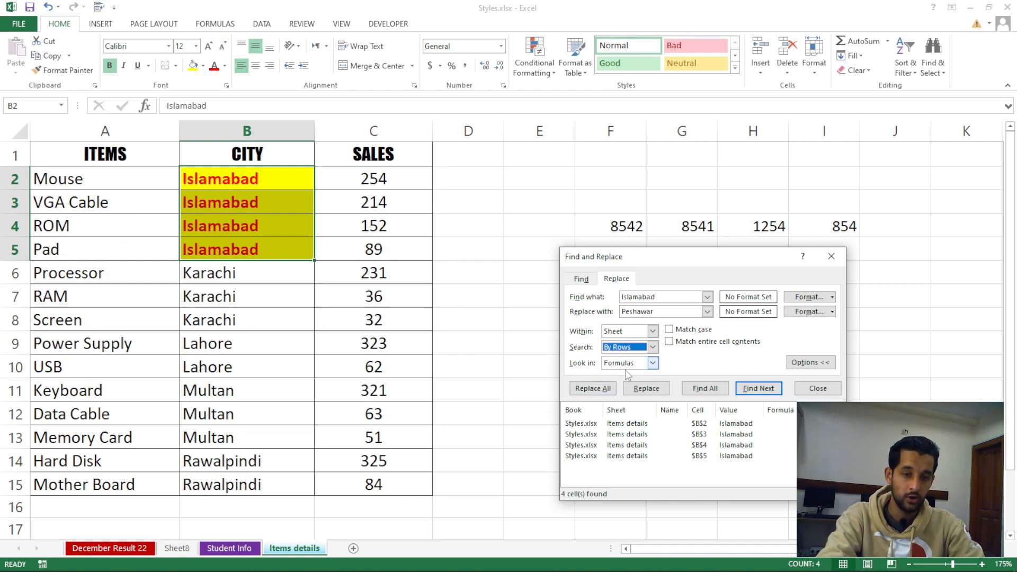
click(653, 364)
click(628, 375)
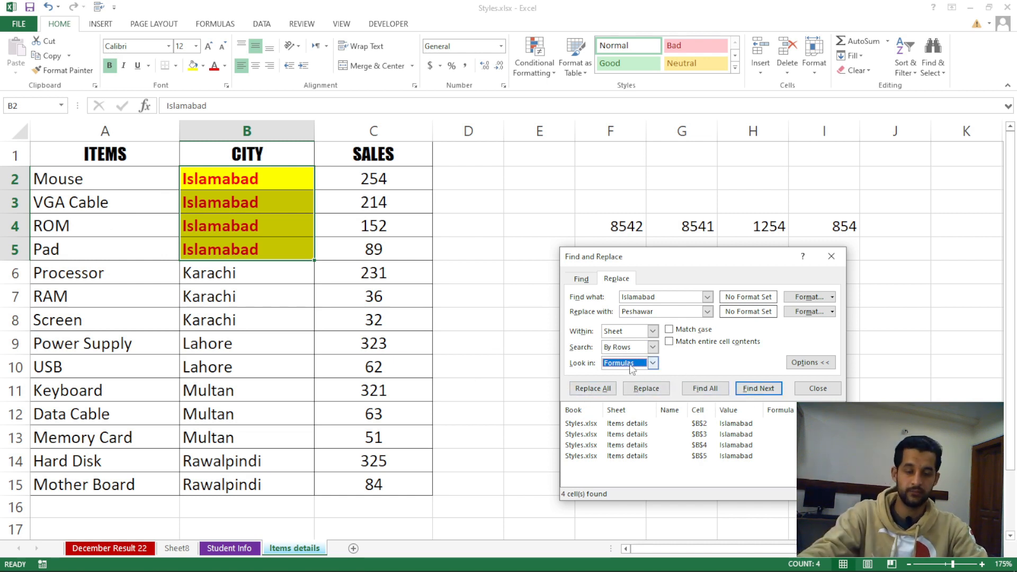
click(607, 389)
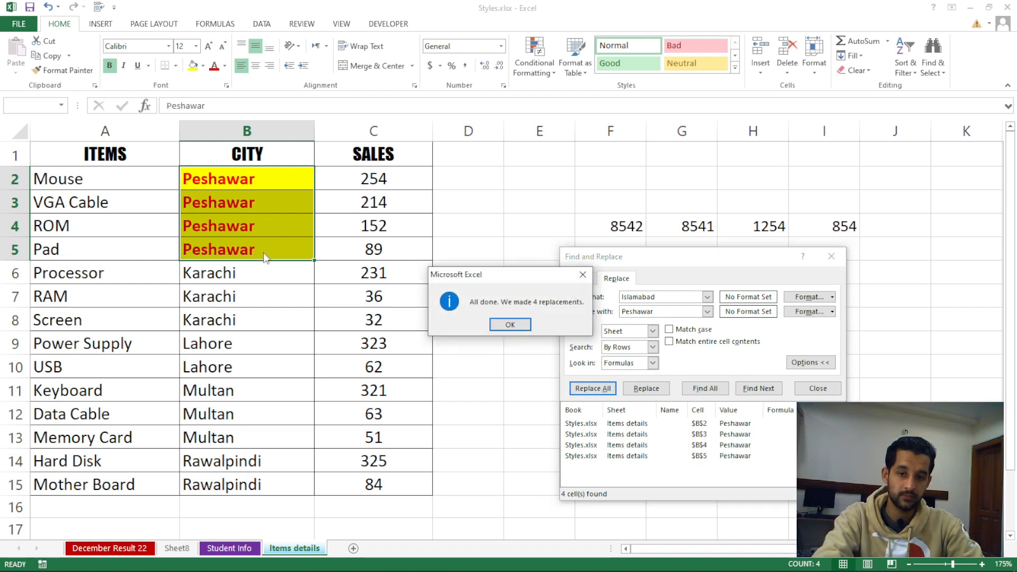
click(508, 324)
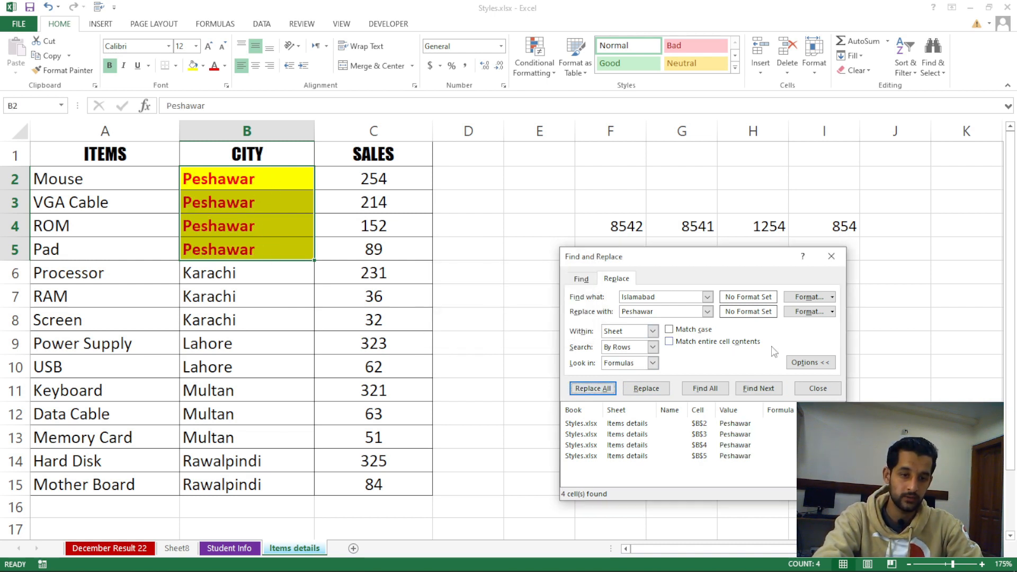
click(817, 388)
click(777, 380)
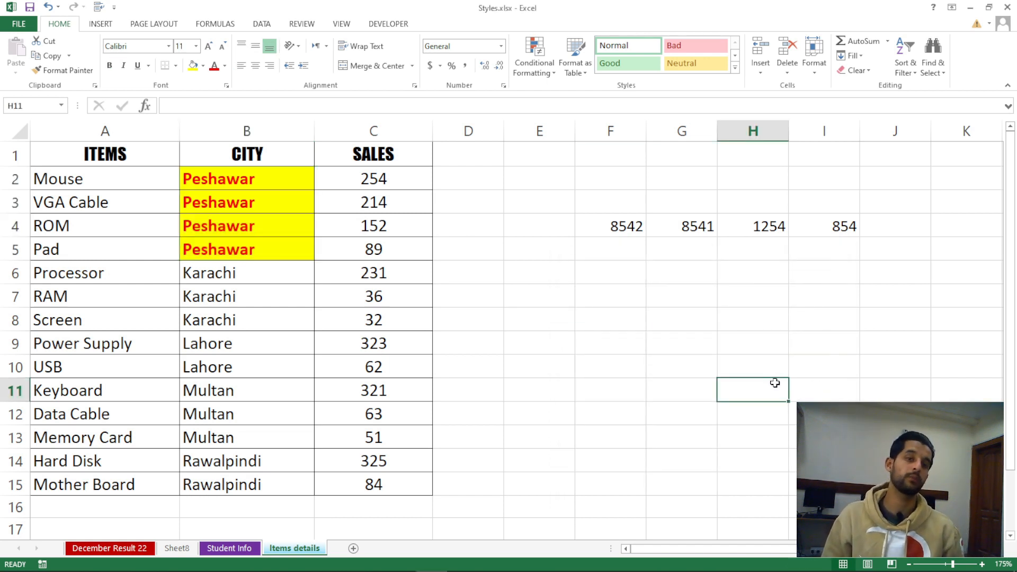
- Jump to cell A1 using Go To
click(935, 74)
click(931, 117)
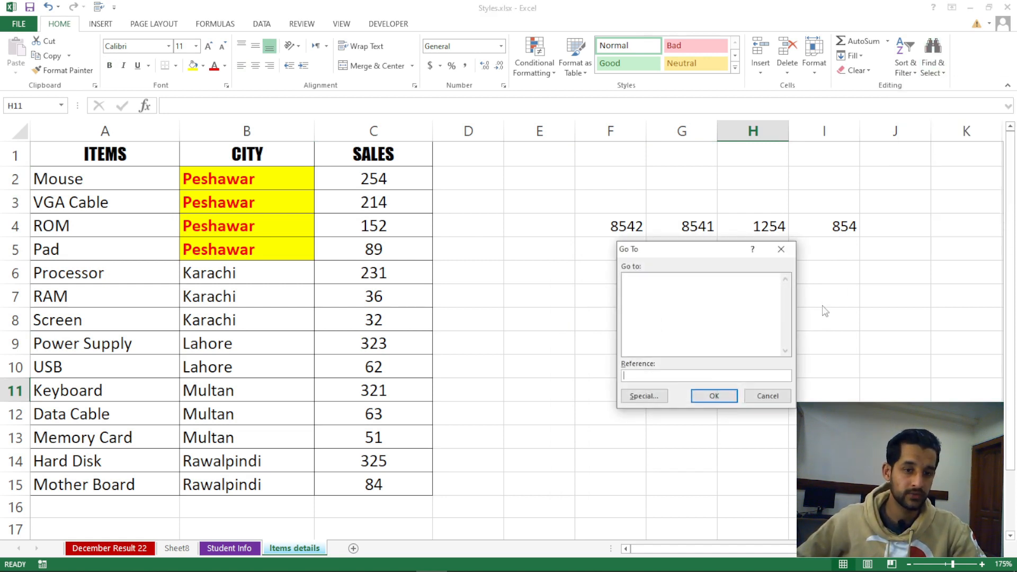
mouse_move(683, 256)
mouse_down()
mouse_move(658, 286)
mouse_move(665, 254)
mouse_move(677, 252)
mouse_up()
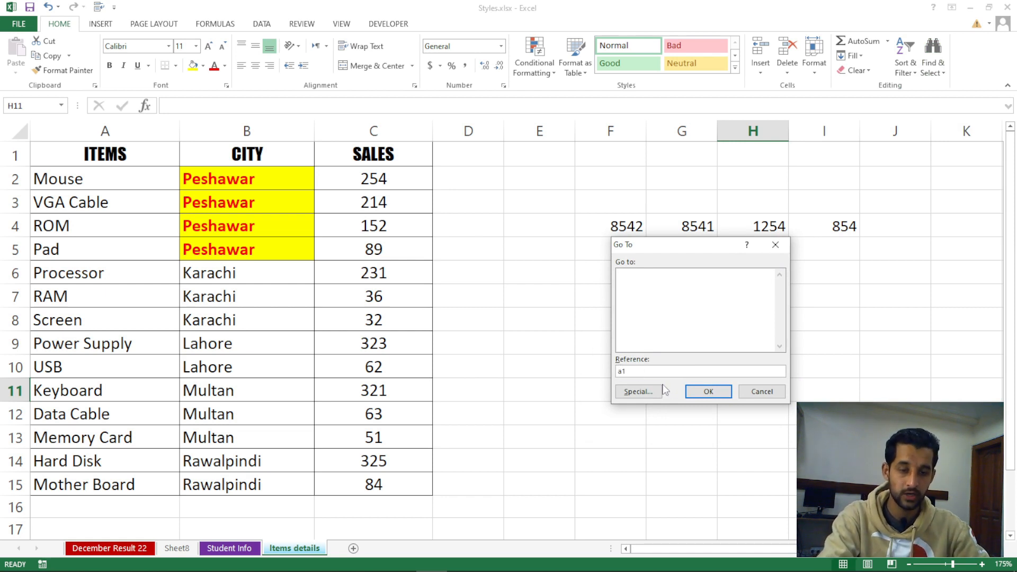
click(694, 394)
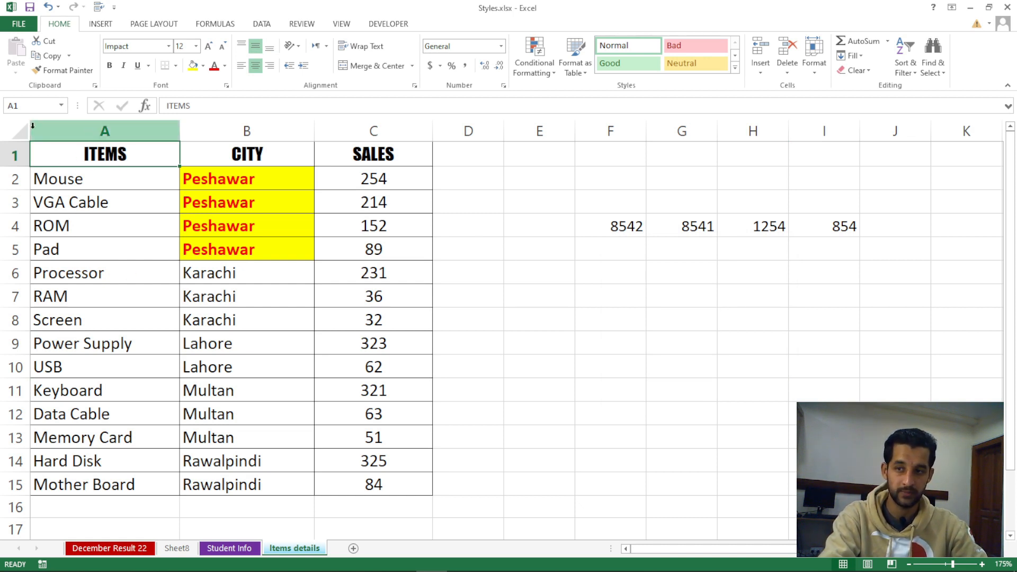
- Select cell E5 and jump back to cell H11 using the Go To history
click(564, 256)
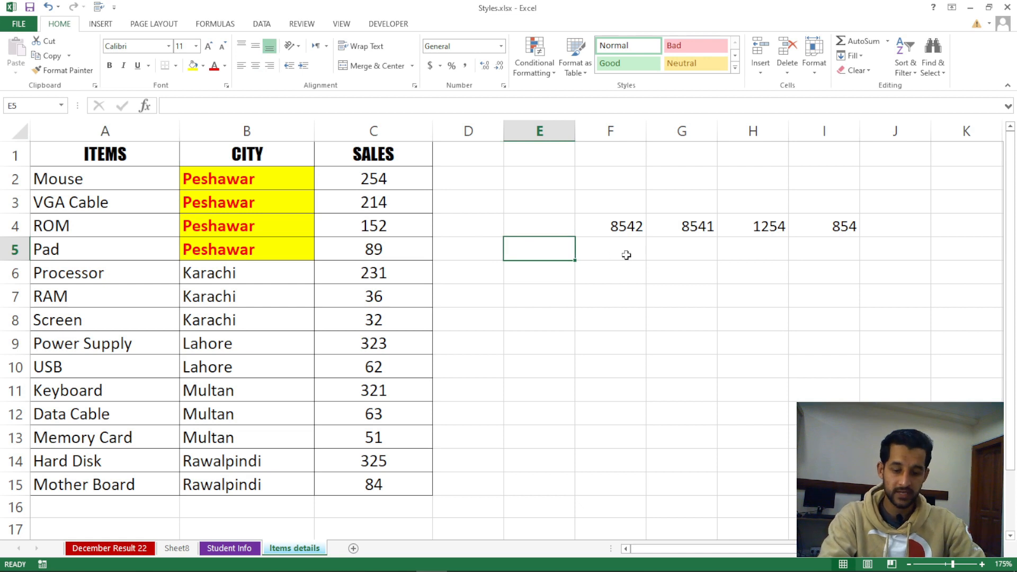
key(F5)
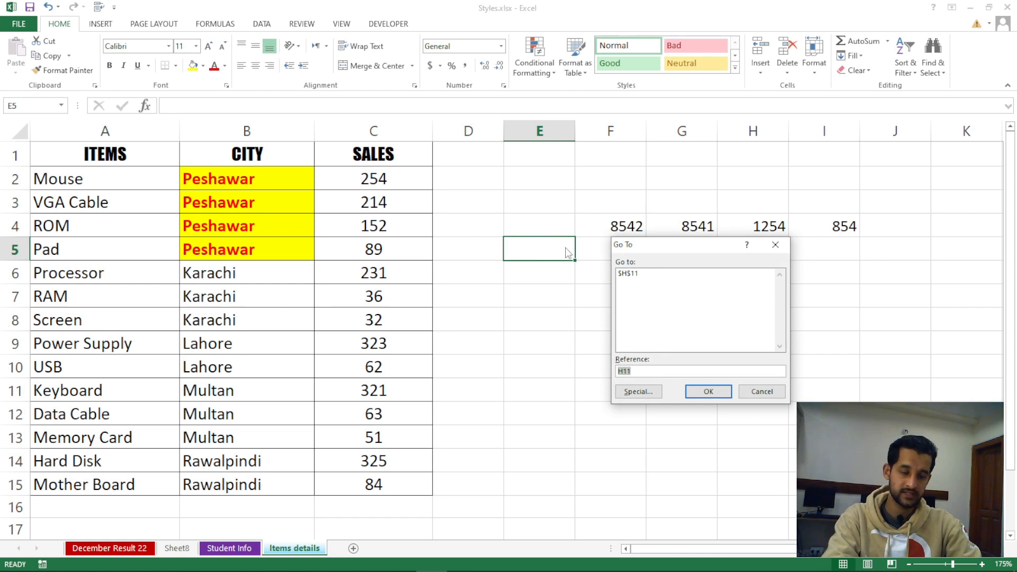
click(694, 391)
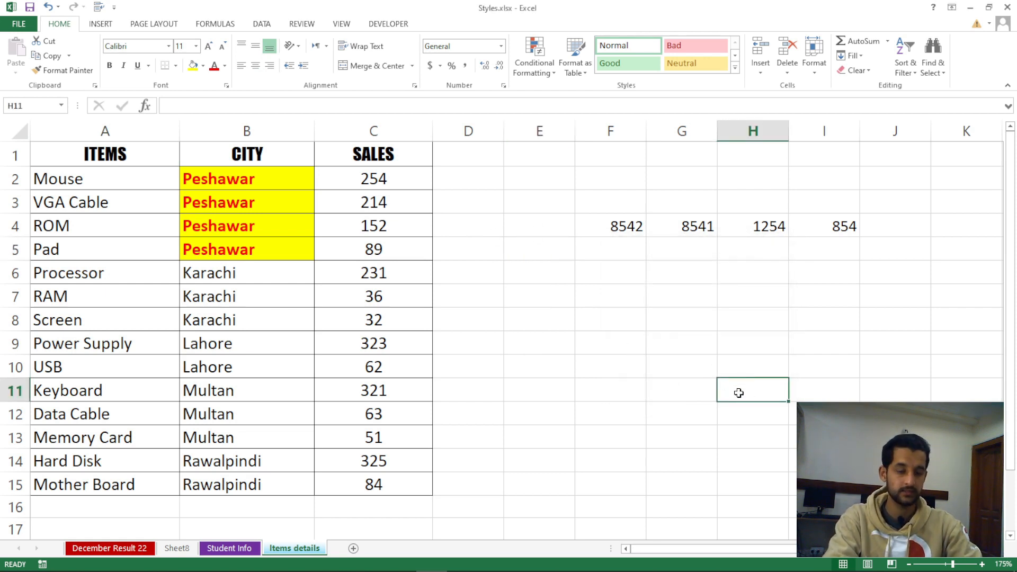
- Open Go To Special on the Items details sheet, review its selection options and close it without selecting anything
key(ctrl+g)
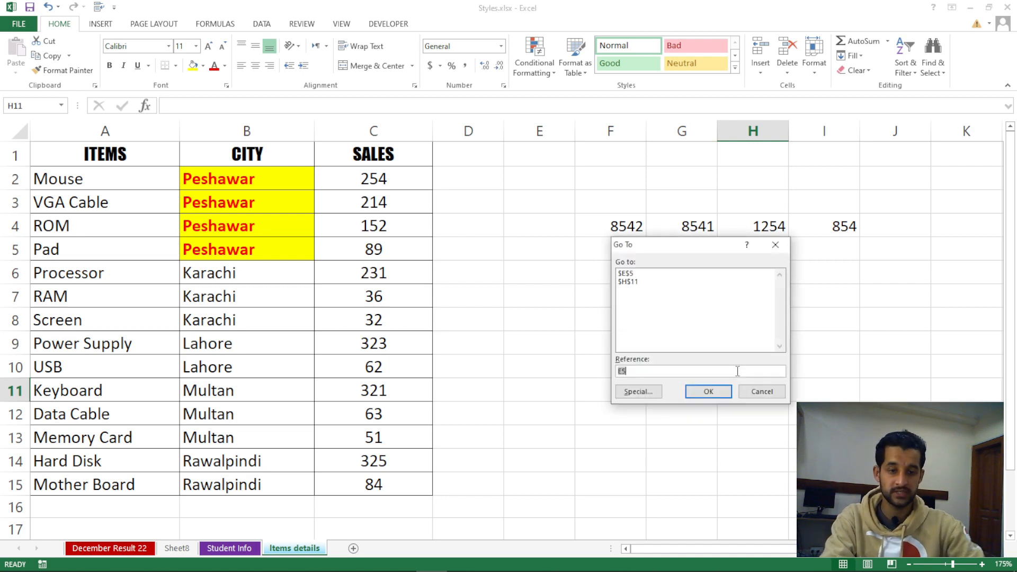
click(646, 392)
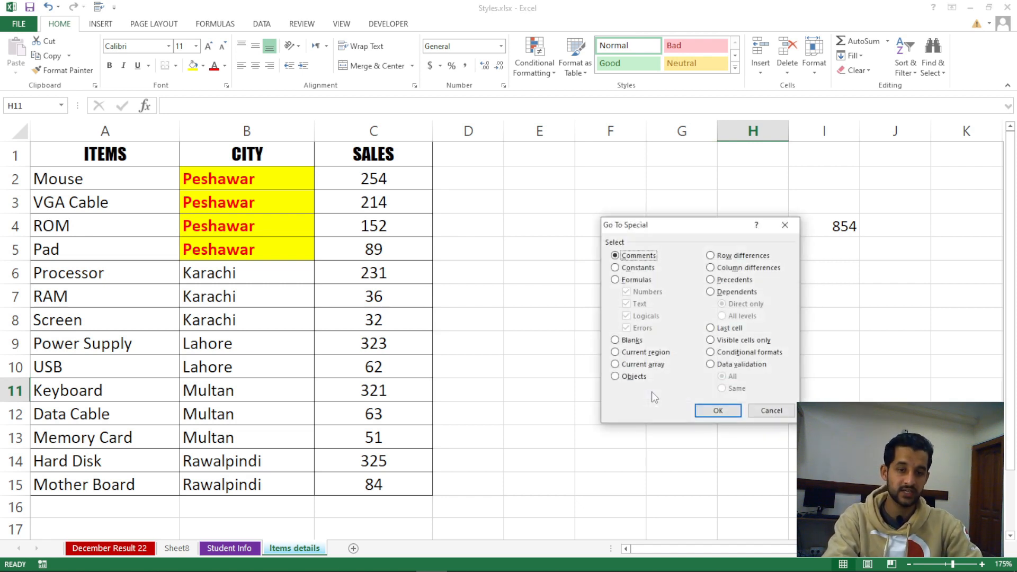
drag(650, 229, 559, 209)
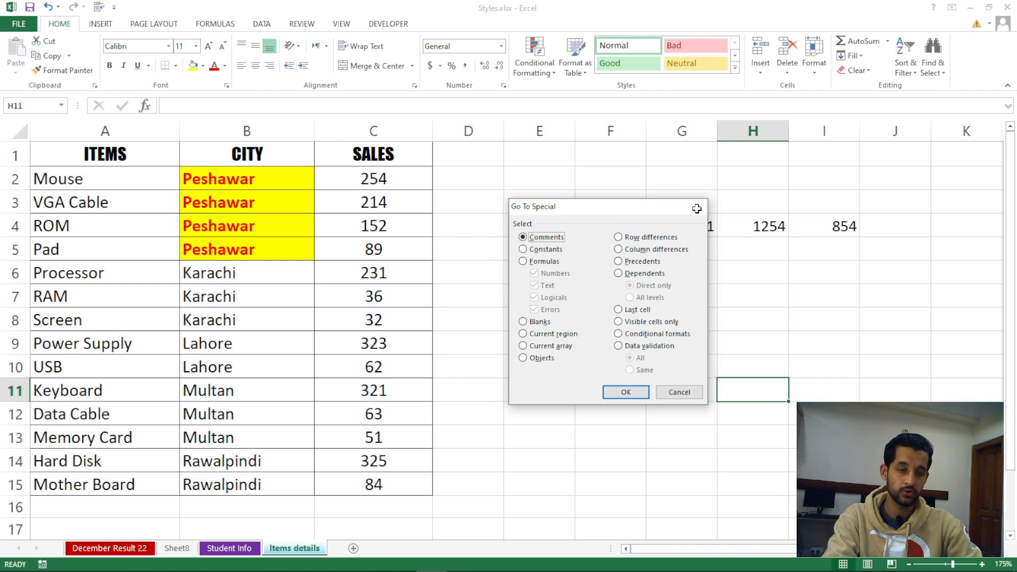
click(694, 206)
click(810, 349)
click(936, 69)
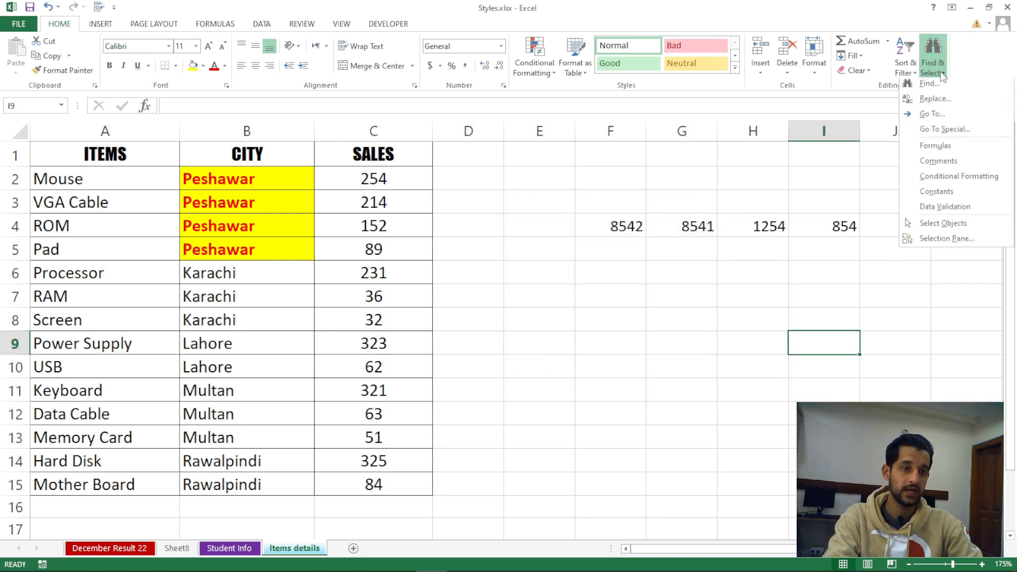
click(952, 137)
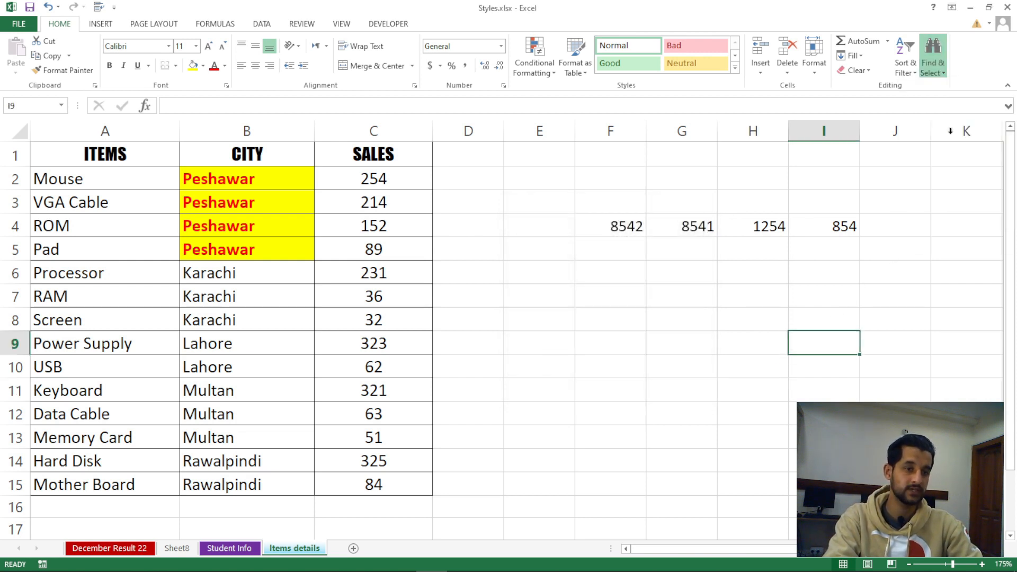
drag(599, 209, 580, 244)
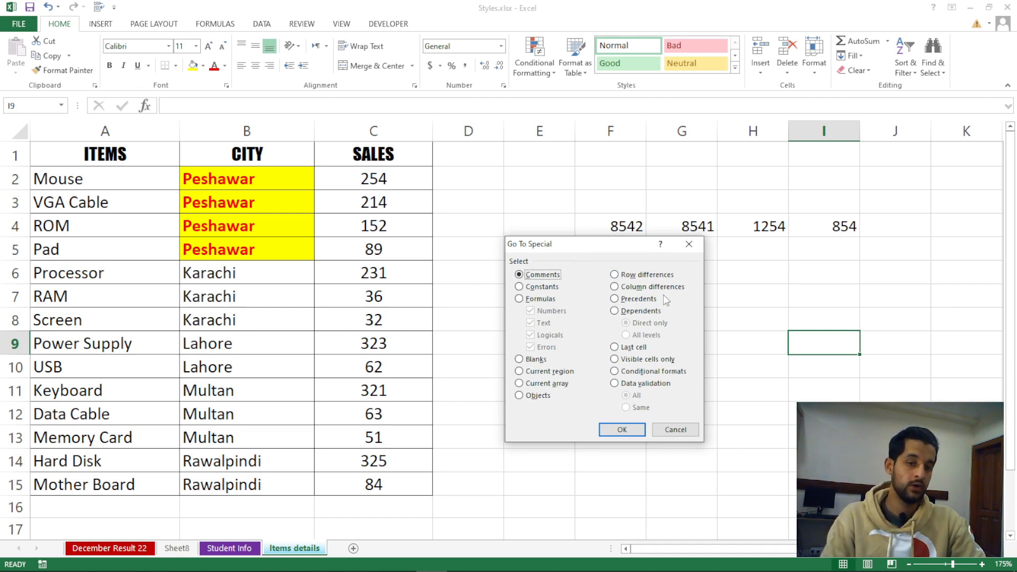
click(688, 243)
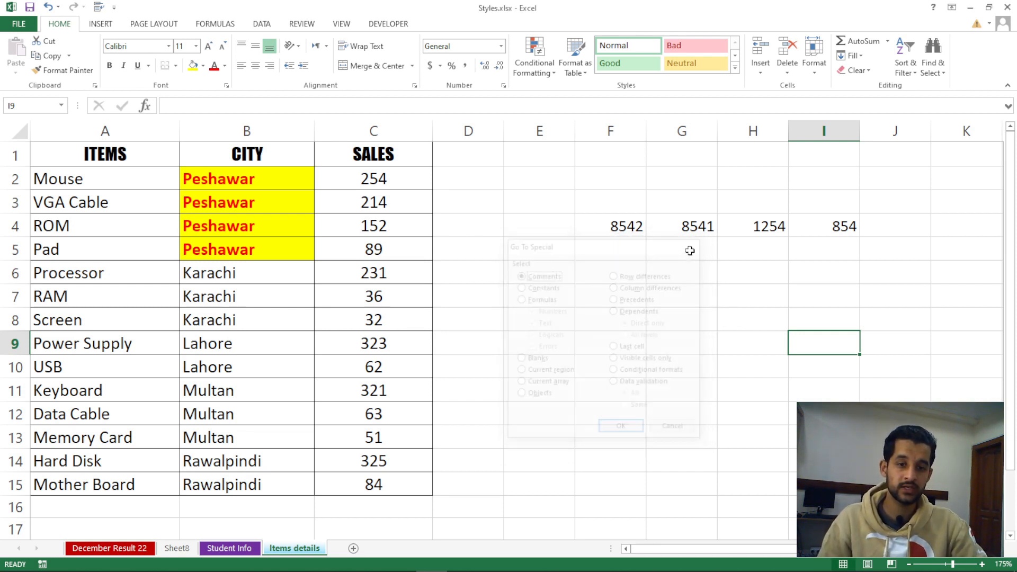
- Switch to the December Result 22 sheet, view the Go To Special options reached through Go To, and close them
click(108, 550)
click(347, 460)
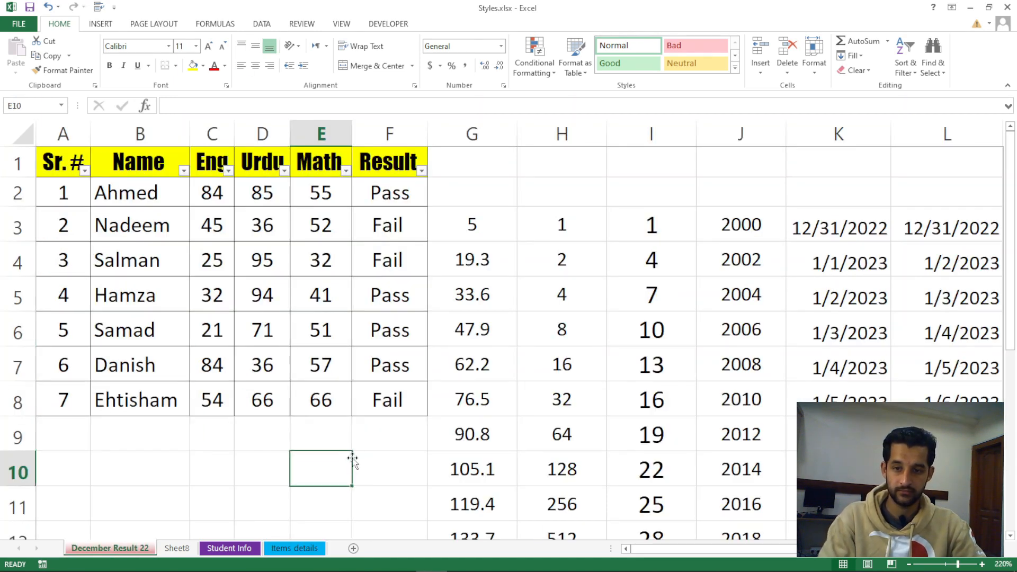
ctrl+scroll(359, 451, down, 2)
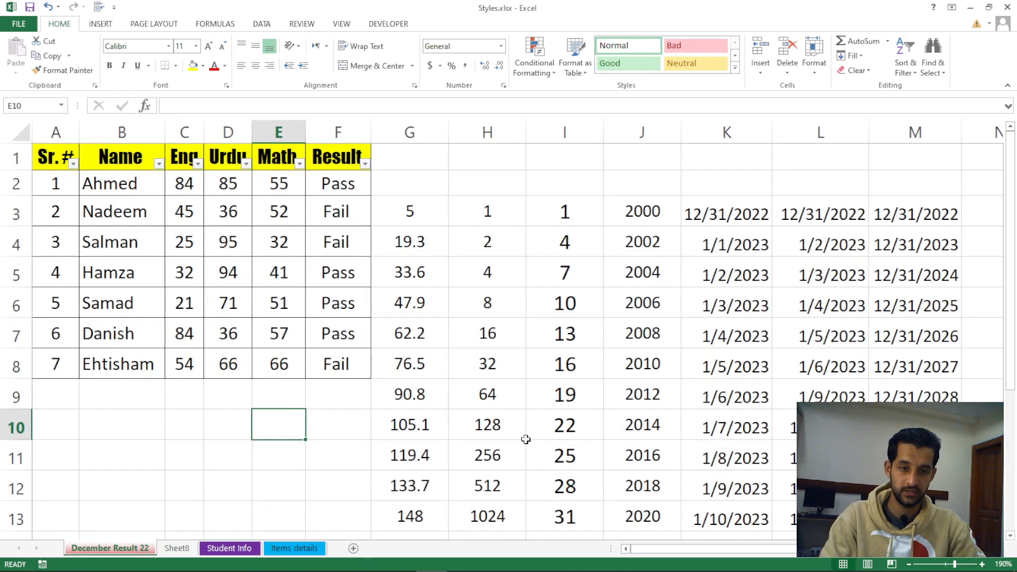
click(932, 63)
click(937, 116)
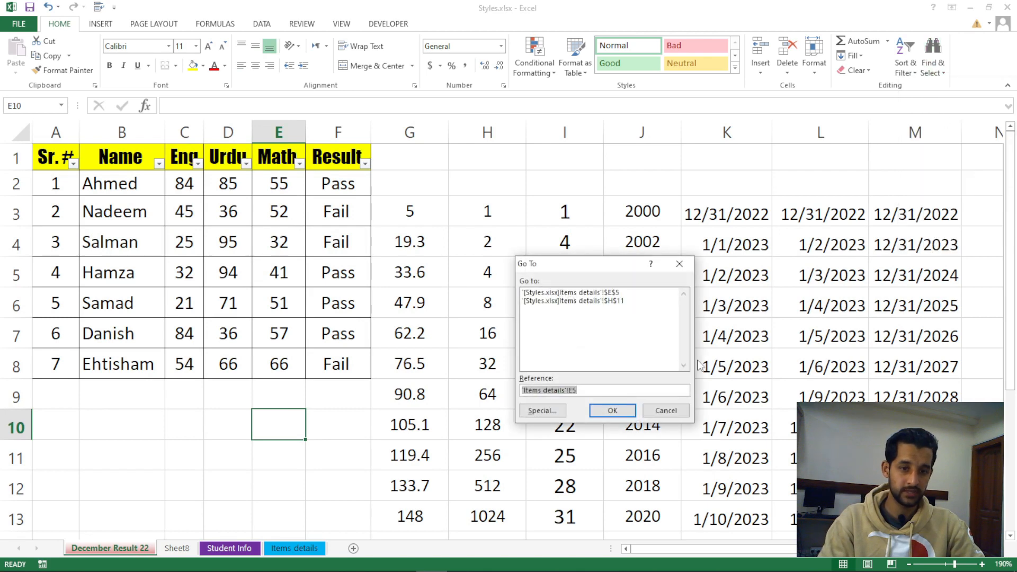
click(543, 411)
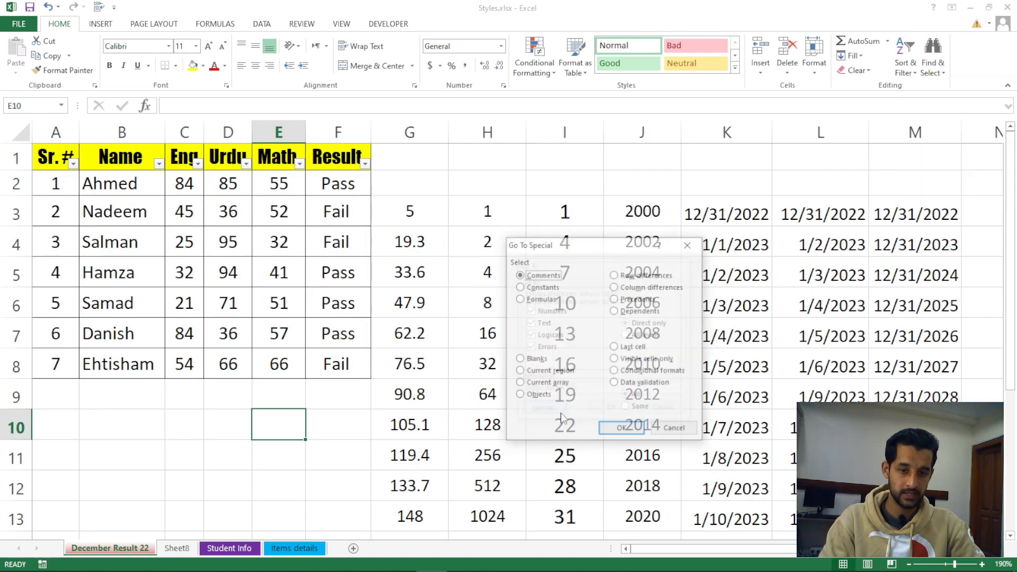
click(688, 246)
- Select only the text constants on the December Result 22 sheet with Go To Special, excluding numbers, logicals and errors
click(933, 61)
click(948, 135)
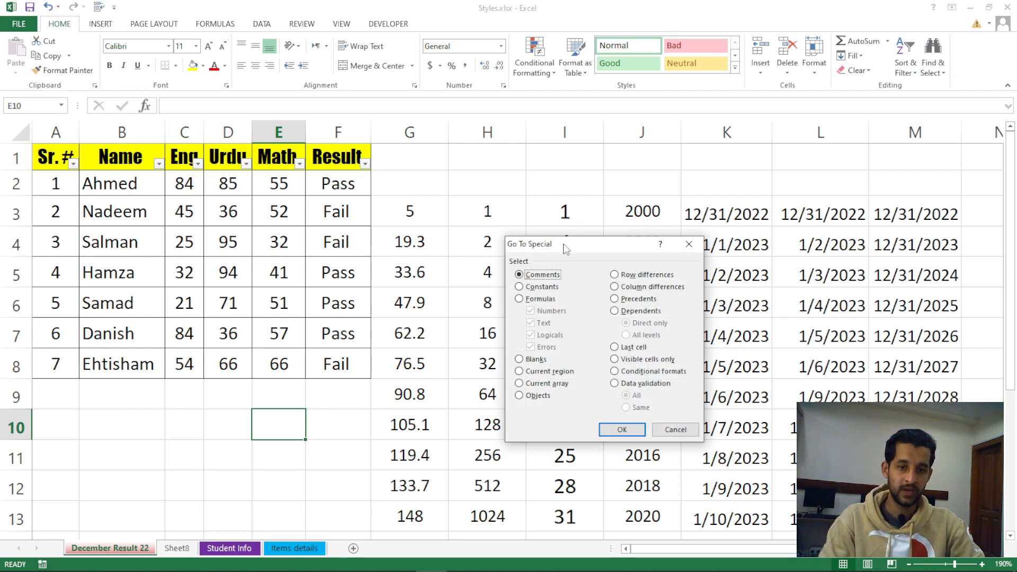
drag(566, 249, 617, 163)
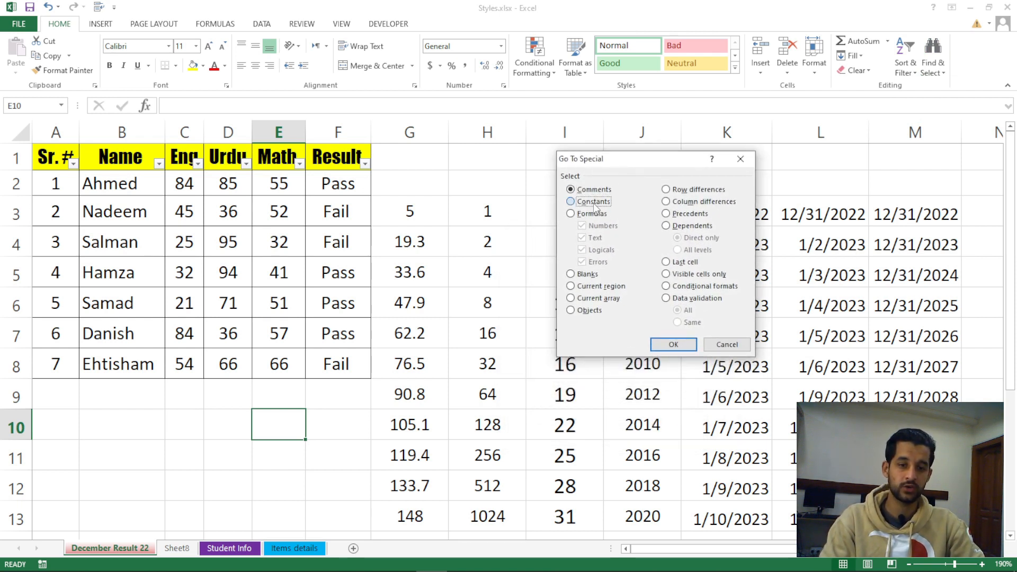
click(593, 204)
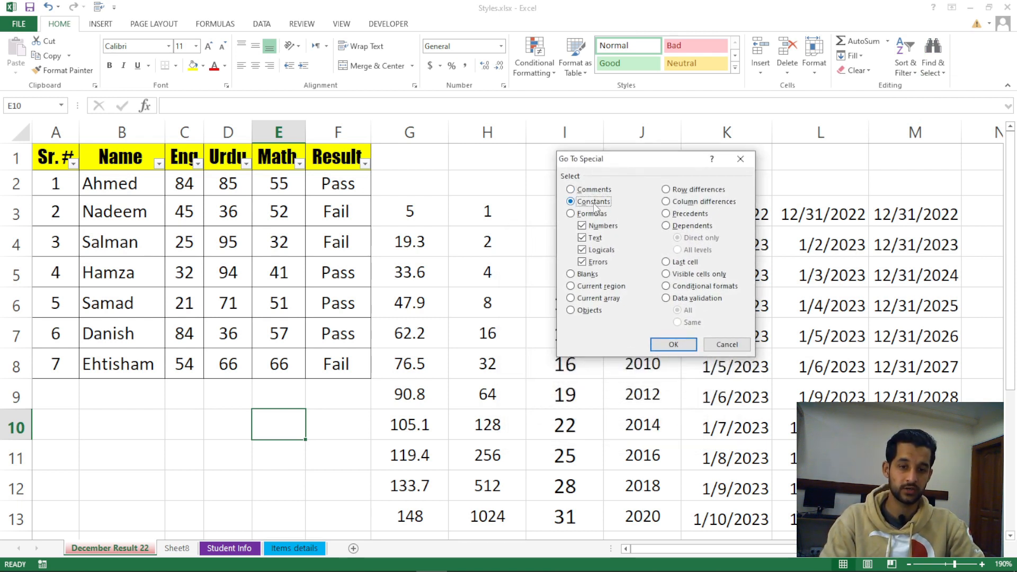
click(582, 262)
click(582, 249)
click(582, 226)
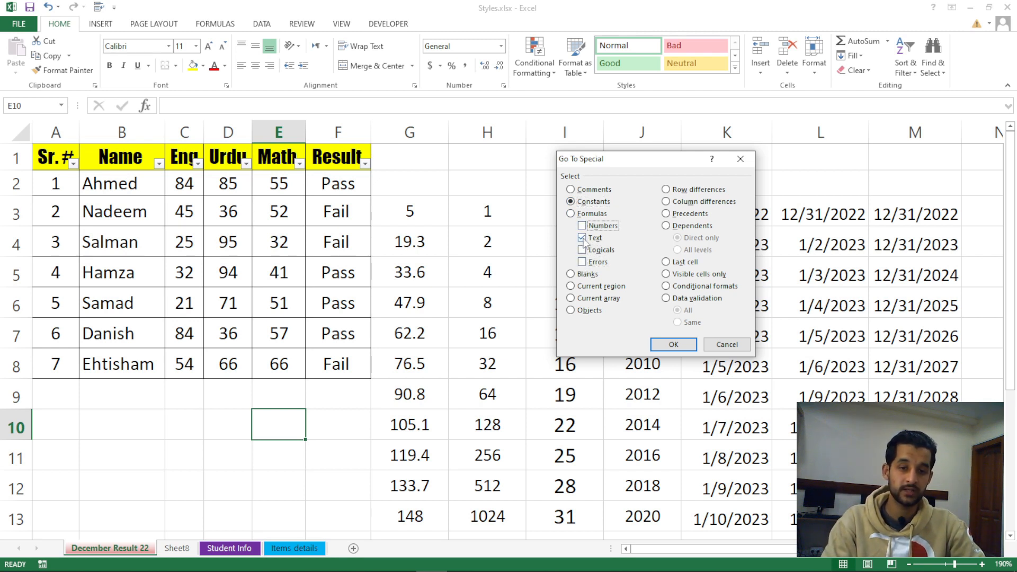
click(672, 344)
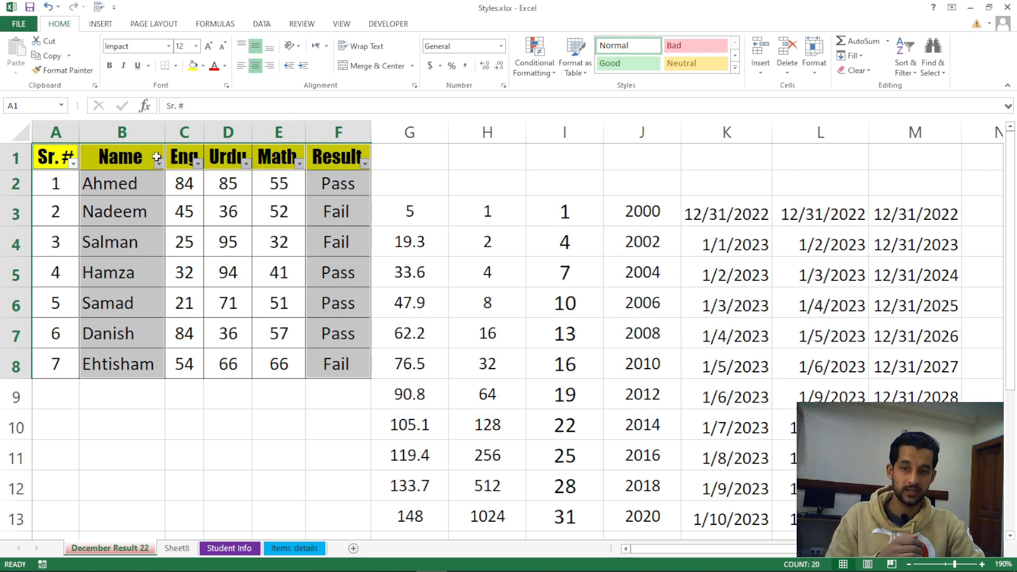
- From cell I2, use Go To Special to select only the number constants, excluding text, logicals and errors
click(544, 186)
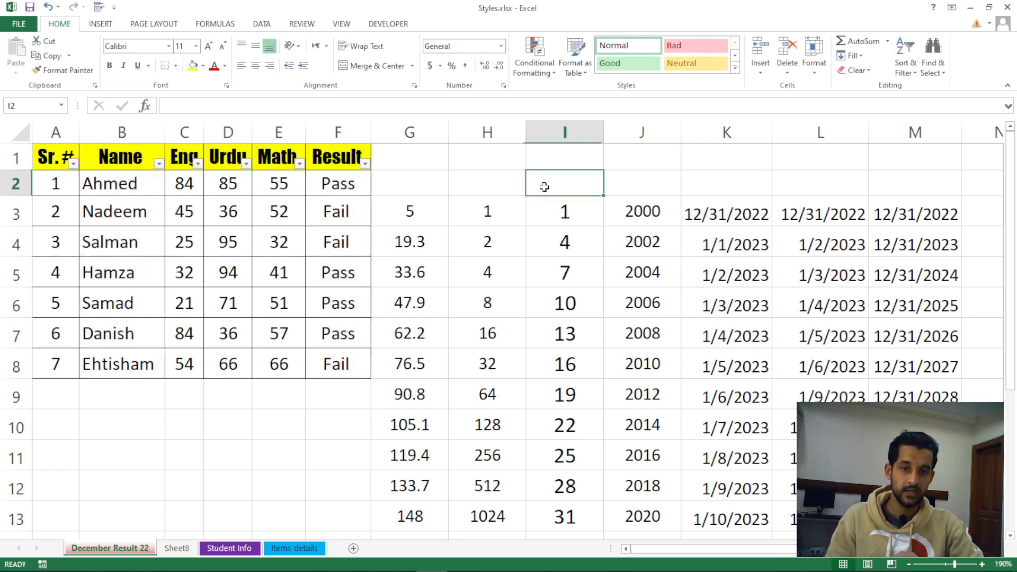
click(932, 69)
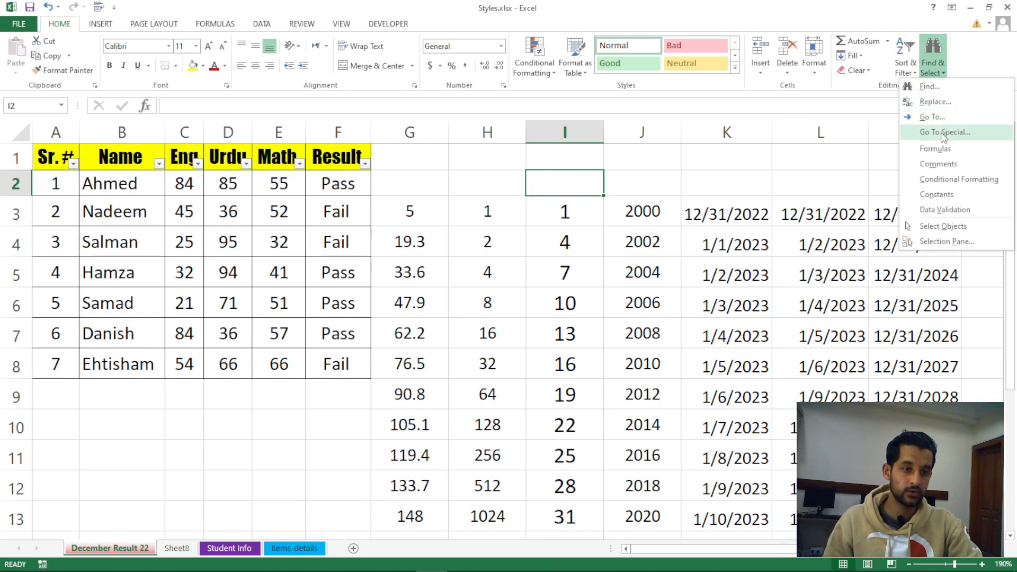
click(943, 133)
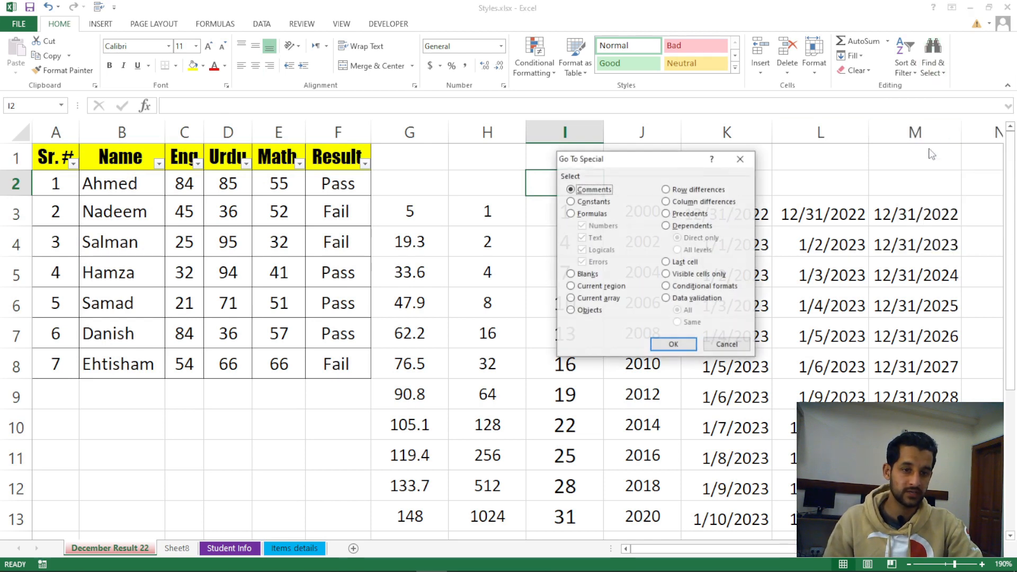
click(589, 202)
click(593, 238)
click(597, 250)
click(596, 261)
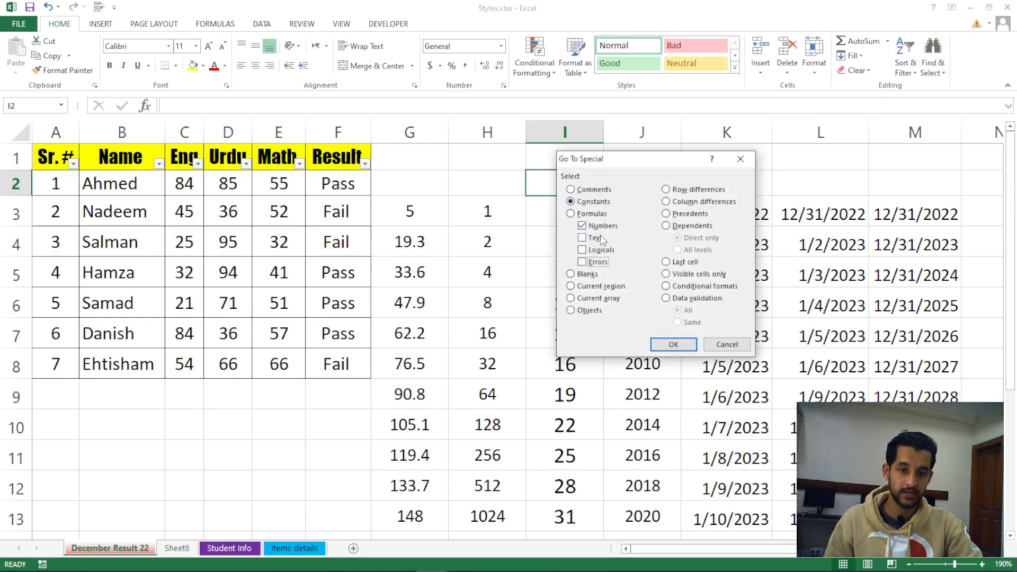
click(667, 344)
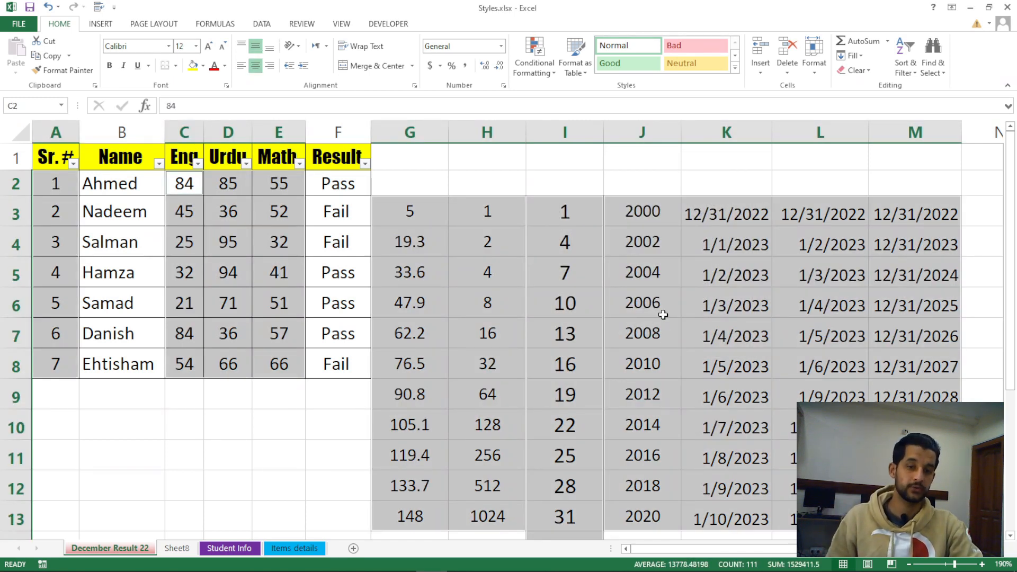
- Clear the contents of the selected number cells, undo the deletion and select cell J2
key(Delete)
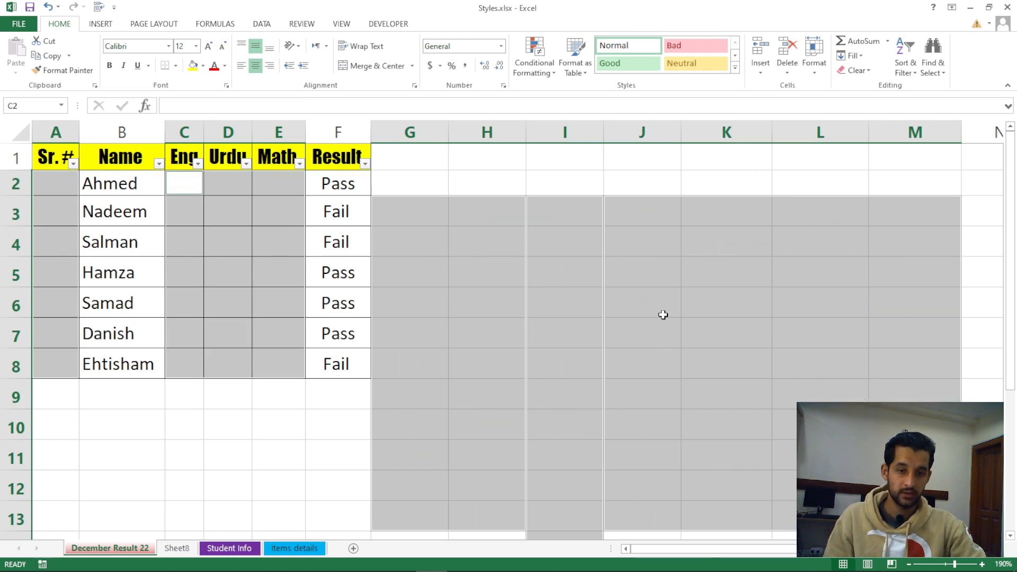
key(ctrl+z)
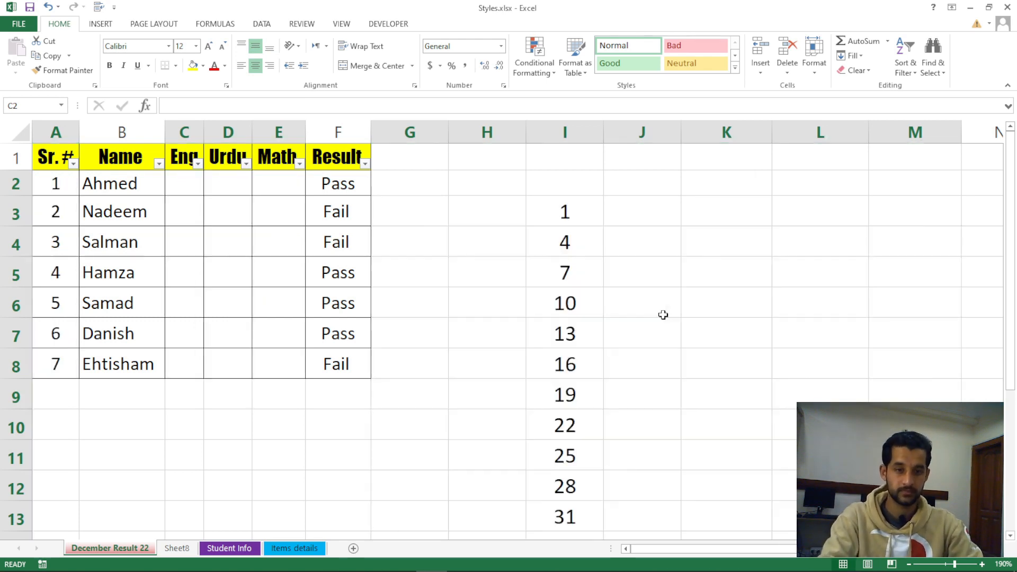
click(615, 194)
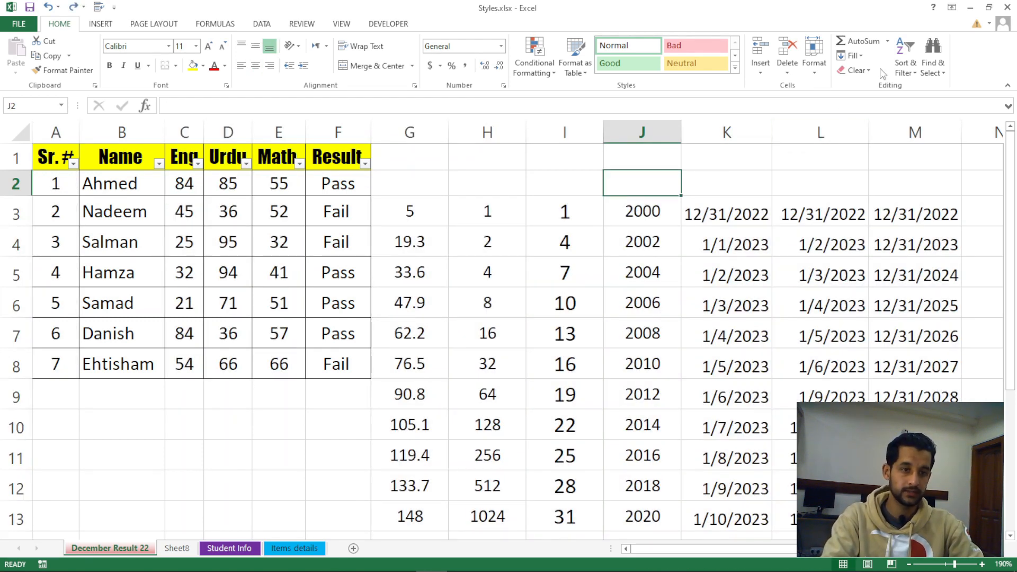
- Select all blank cells in the sheet's used range with Go To Special and look over the selection
click(933, 77)
click(940, 132)
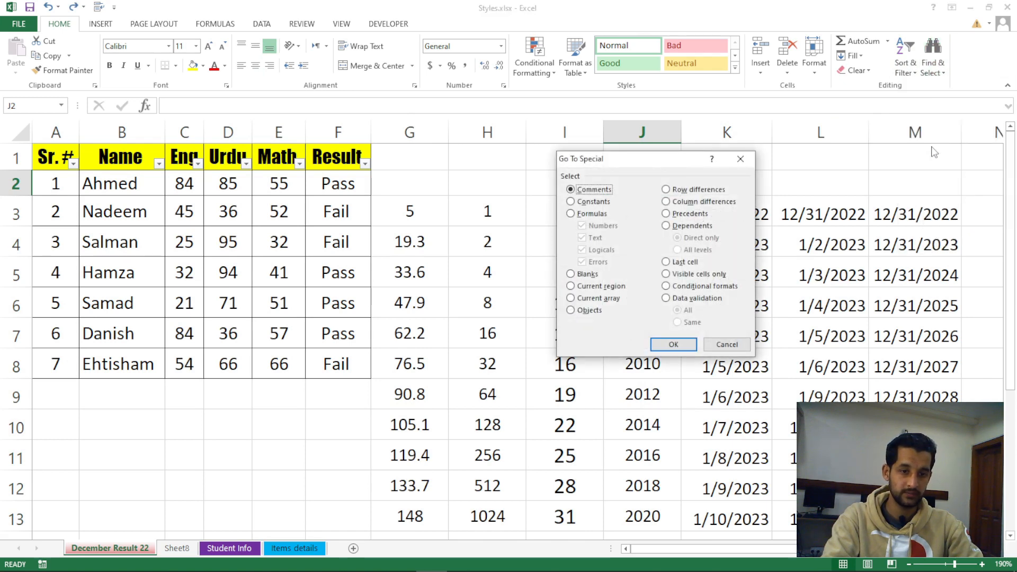
click(571, 213)
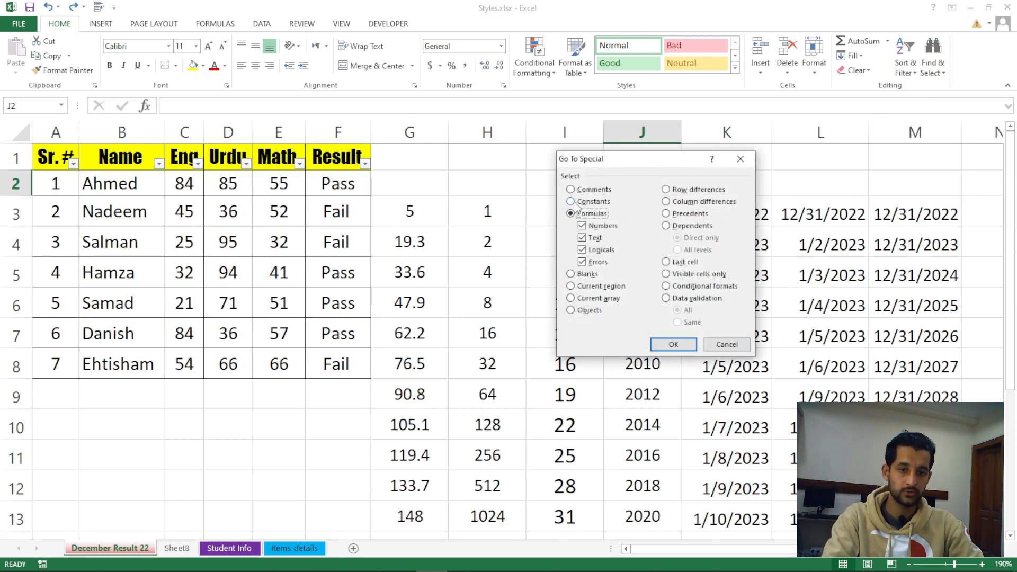
click(575, 202)
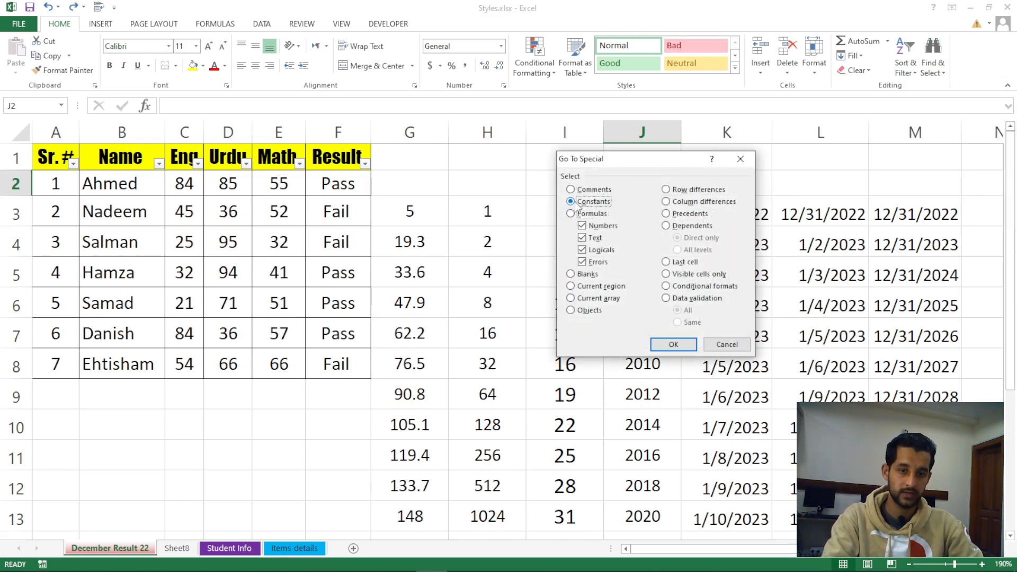
click(570, 275)
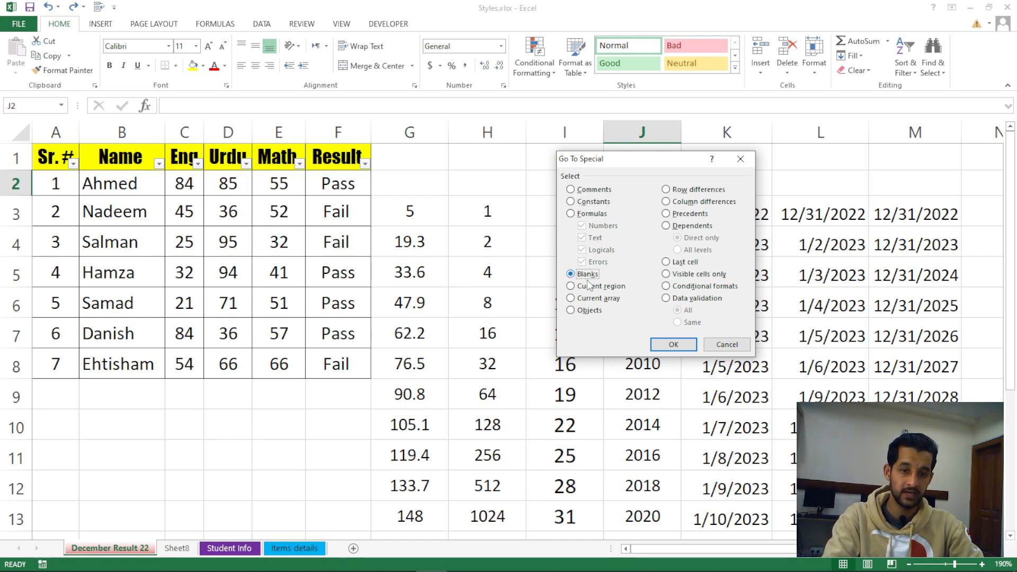
click(678, 346)
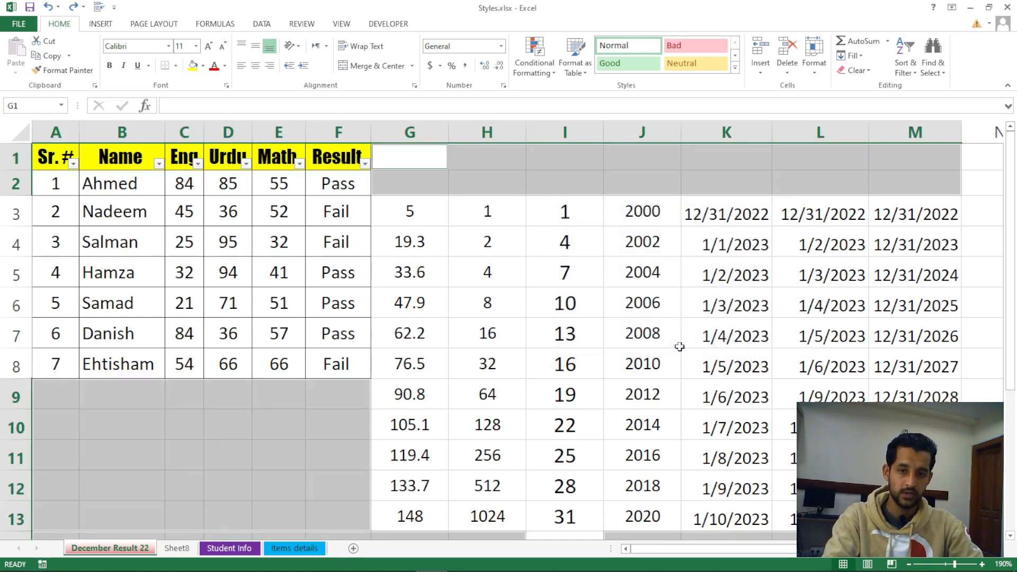
scroll(680, 345, down, 4)
scroll(679, 345, up, 2)
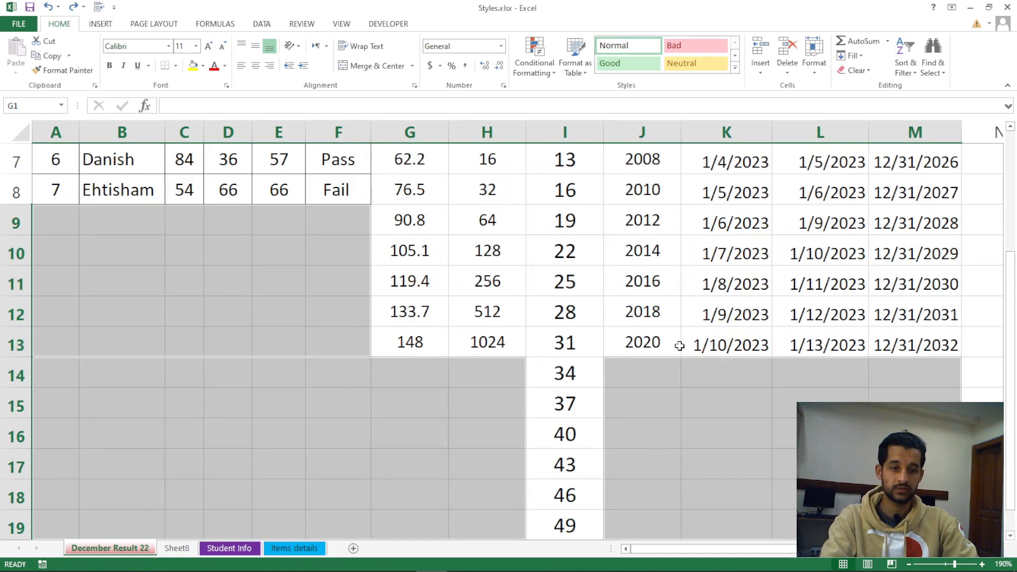
scroll(680, 345, up, 2)
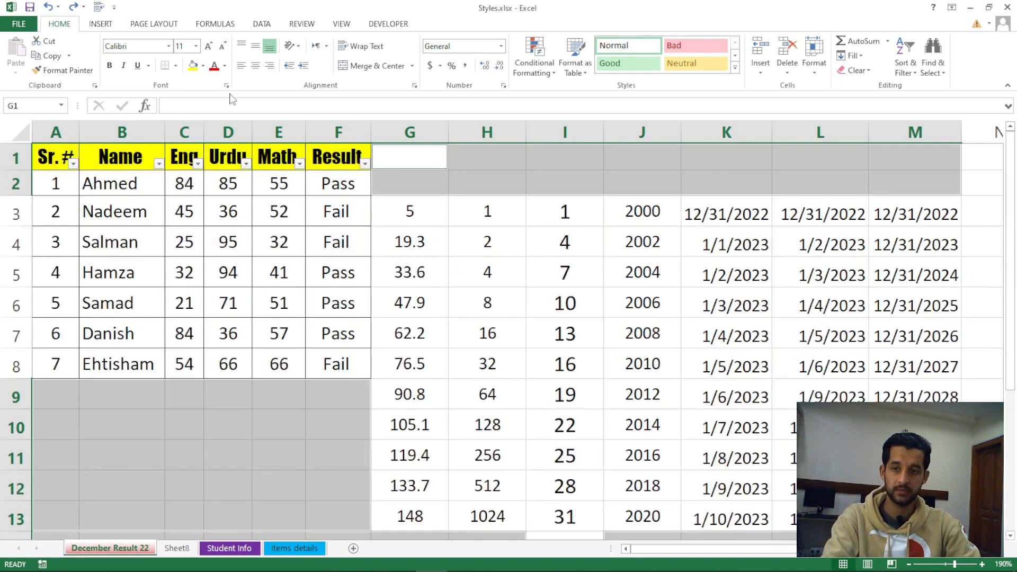
- Fill the selected blank cells with yellow, undo the fill and select cell L2
click(192, 65)
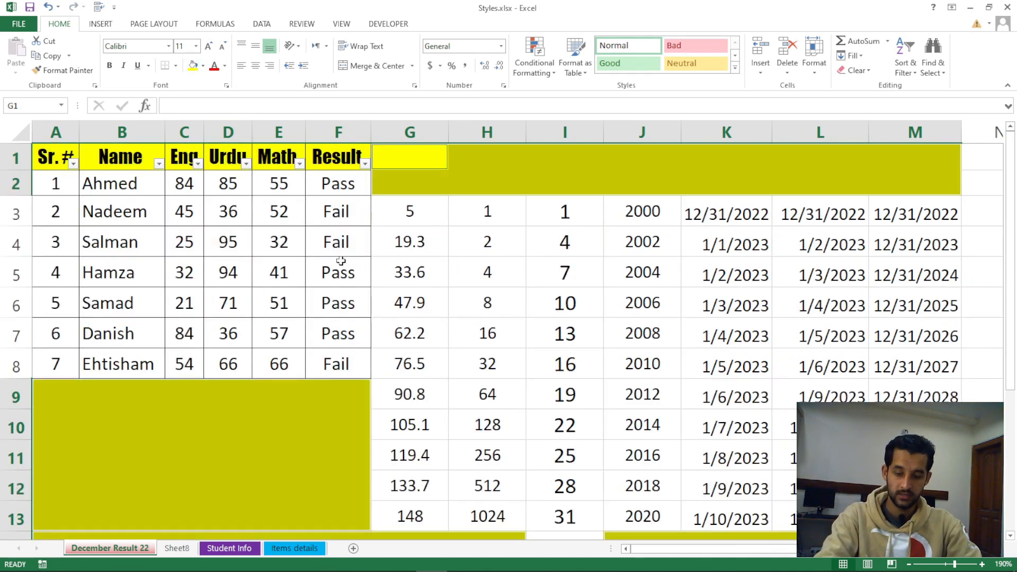
key(ctrl+z)
click(933, 72)
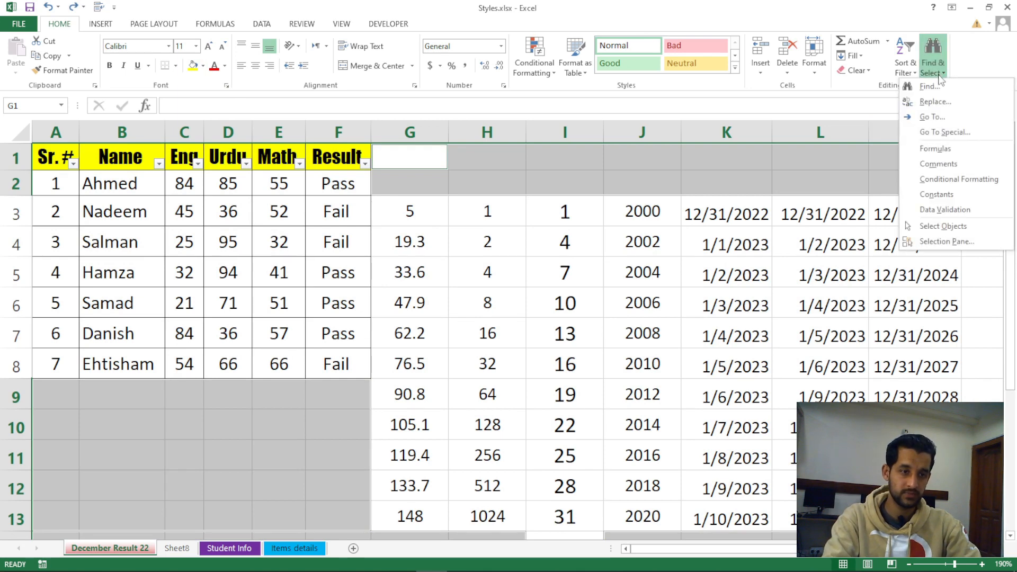
click(790, 200)
click(786, 186)
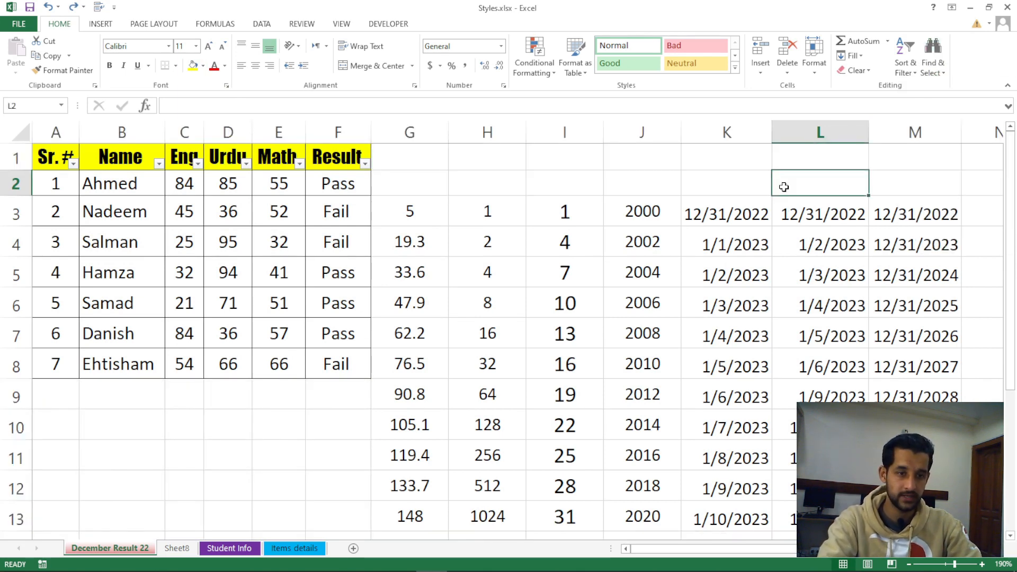
- From cell L2, use Go To Special to select the current region and look over the selected block
click(933, 73)
click(940, 132)
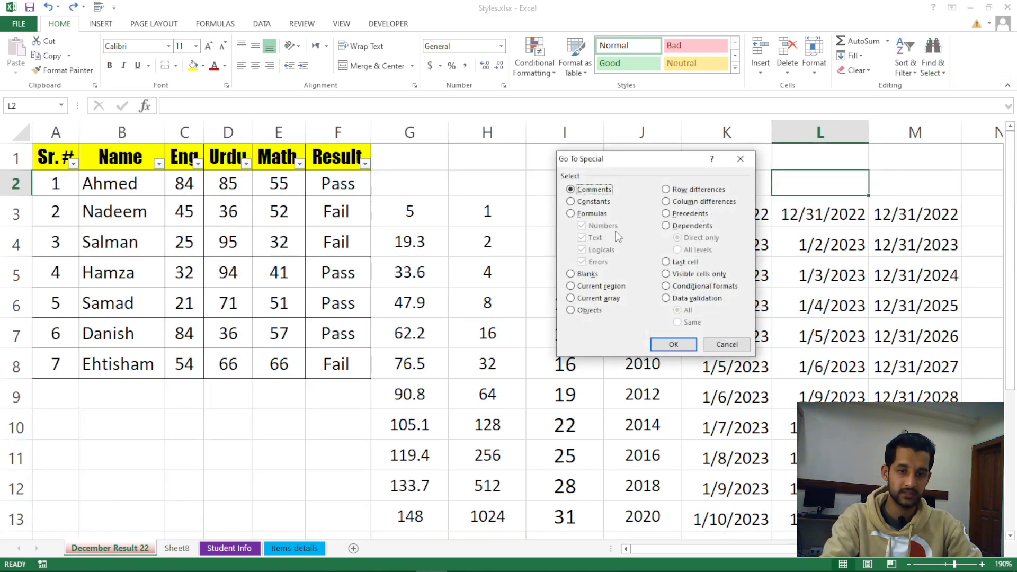
click(596, 288)
click(673, 345)
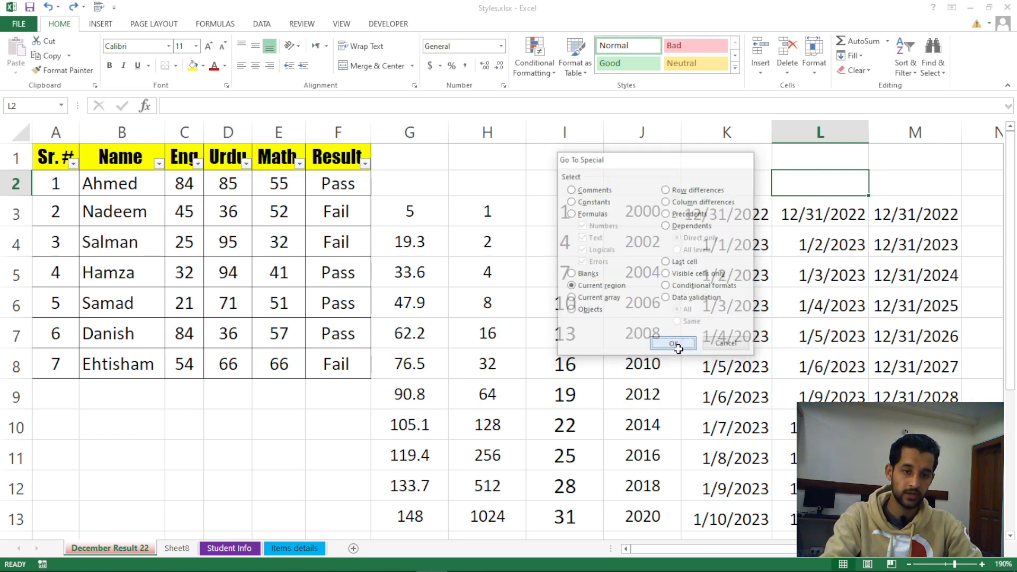
ctrl+scroll(487, 333, down, 4)
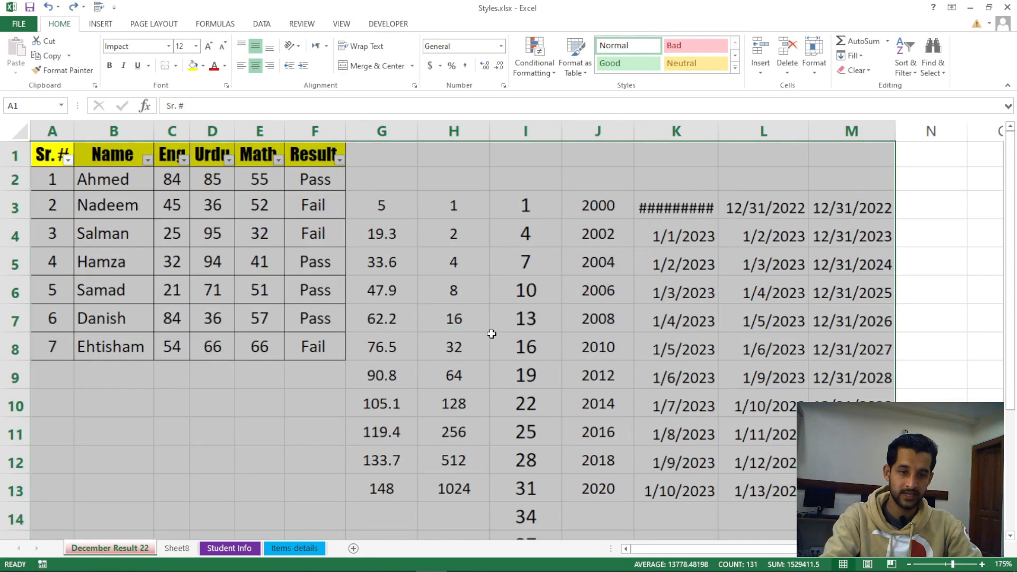
scroll(498, 317, down, 2)
scroll(498, 317, up, 2)
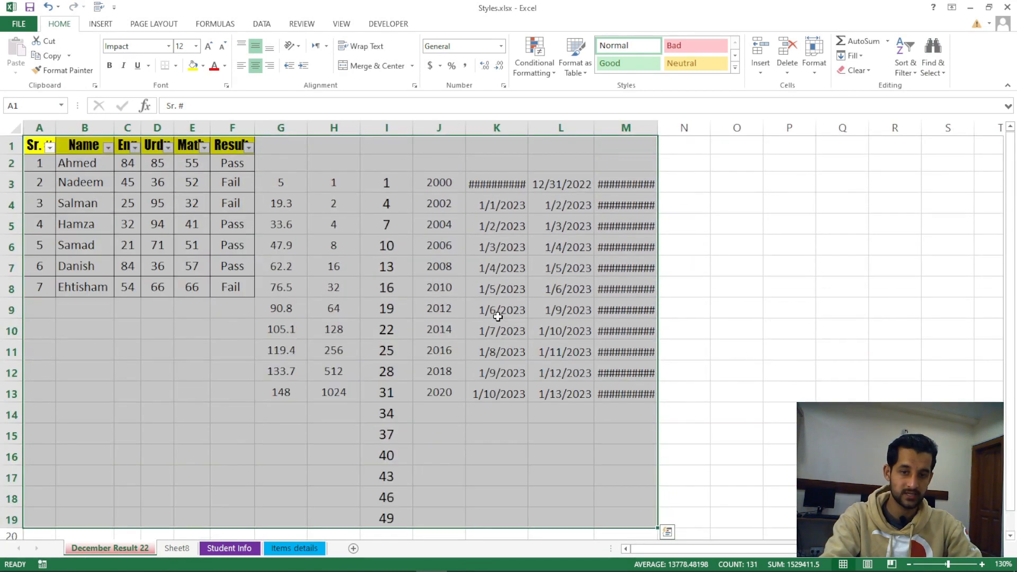
- From cell J9, select the whole surrounding data region directly, and clear the selection by selecting empty cell R4
click(426, 315)
key(ctrl+a)
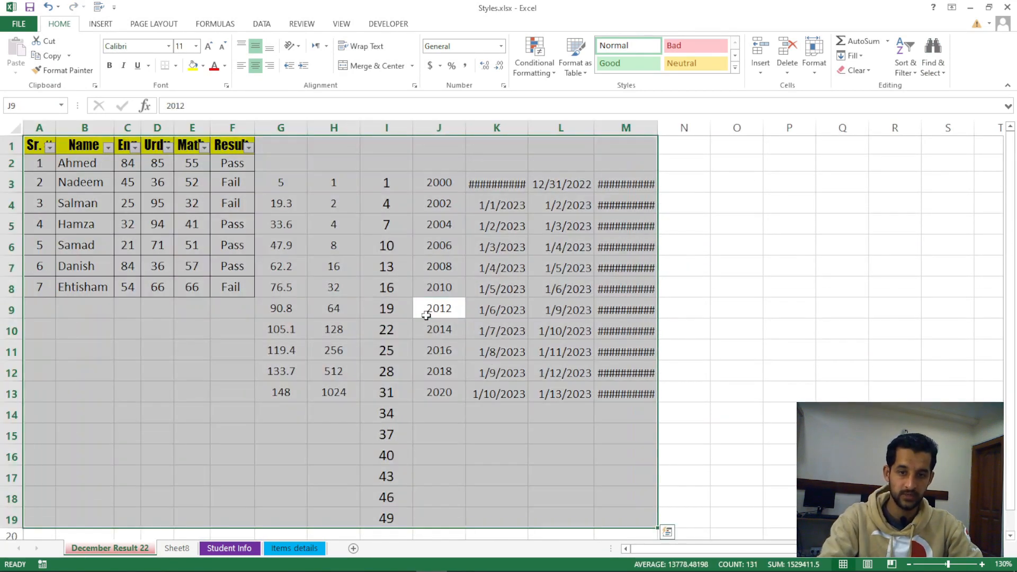
click(897, 212)
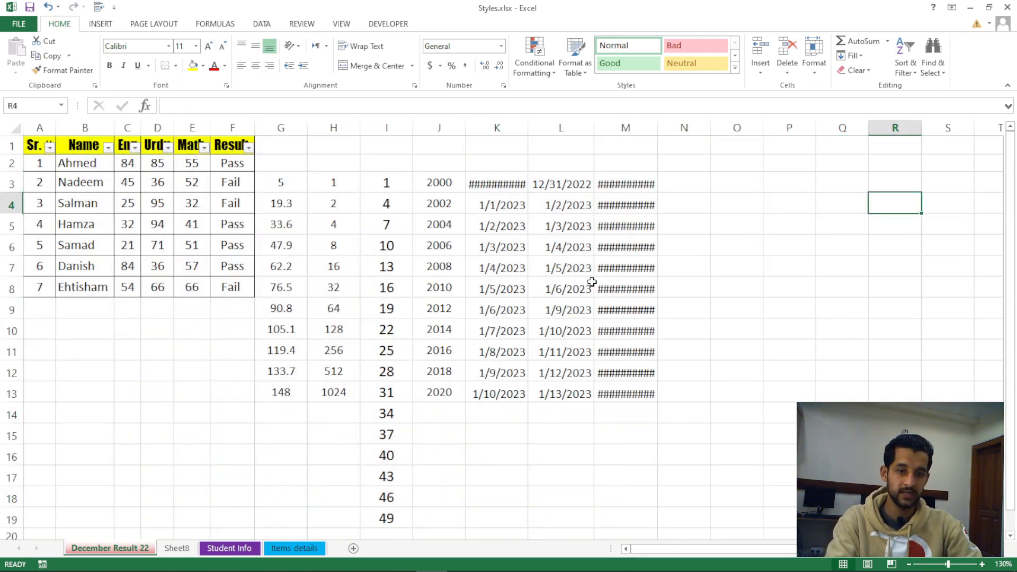
- From cell L8, look over the remaining selection types in Go To Special, cancel without choosing any and select cell O5
click(589, 286)
click(943, 74)
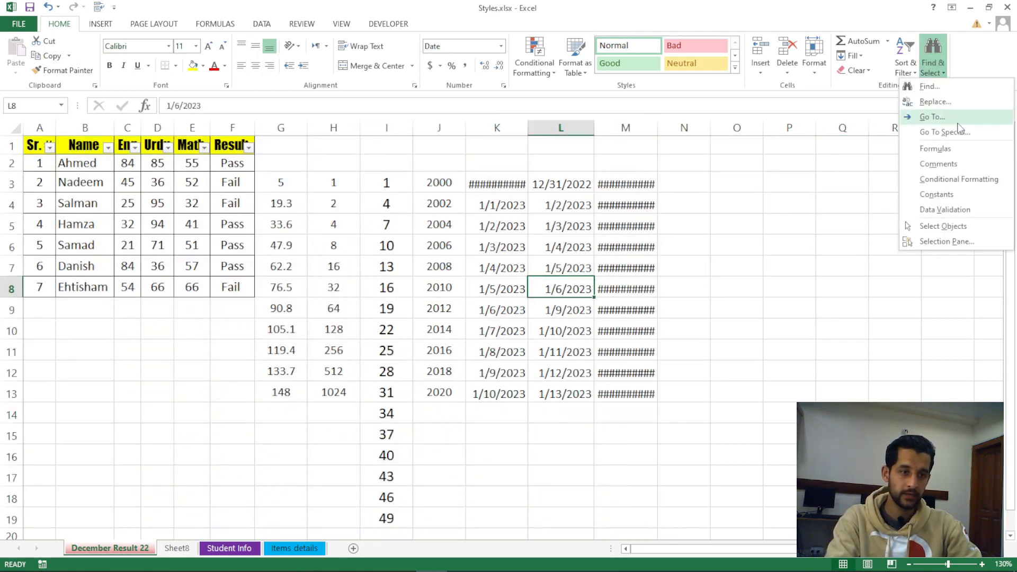
click(960, 140)
drag(602, 169, 749, 169)
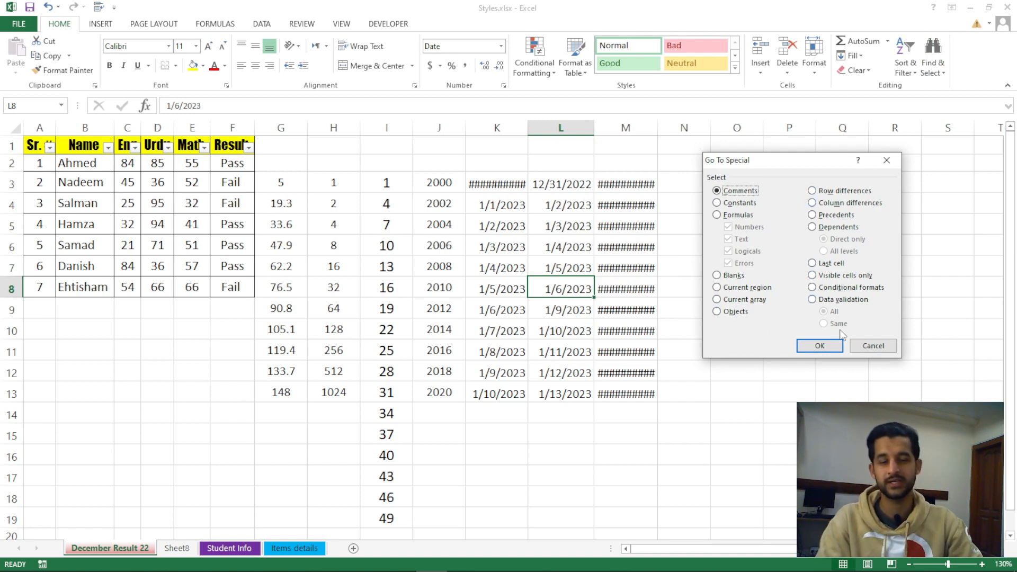
click(866, 349)
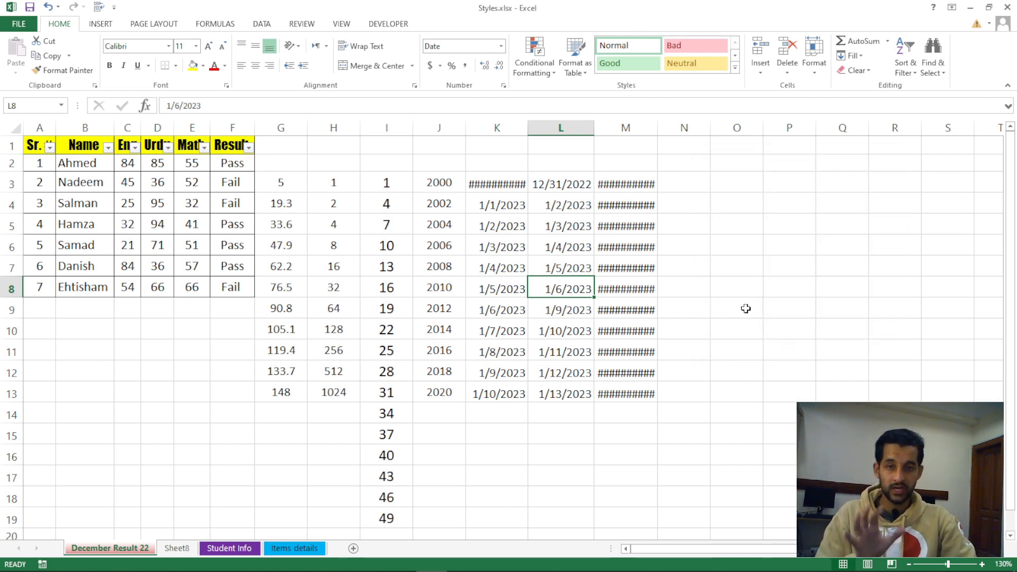
click(732, 217)
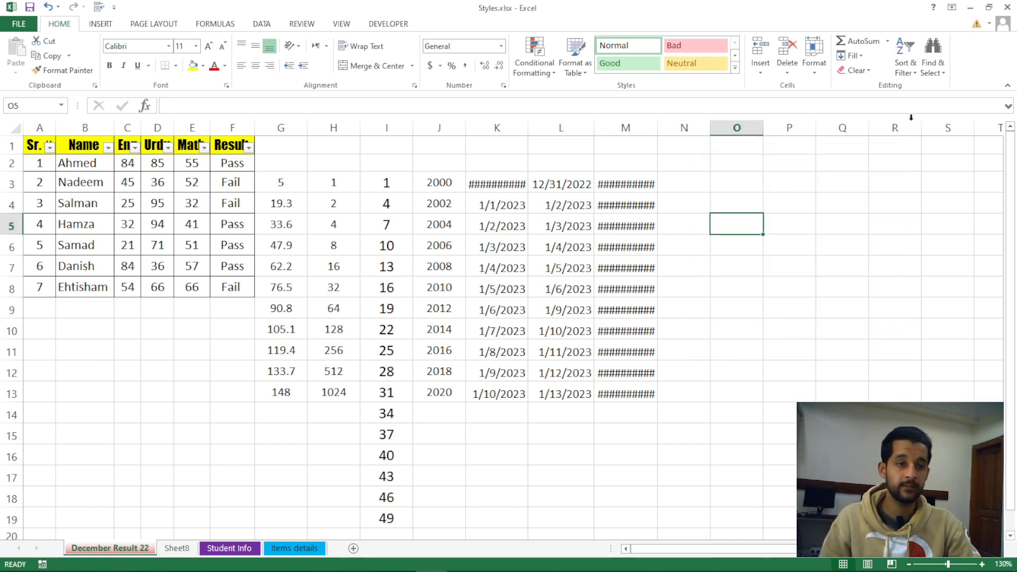
- Review the commands offered by Fill, Clear and Find & Select without applying any, and select cell N8
click(854, 56)
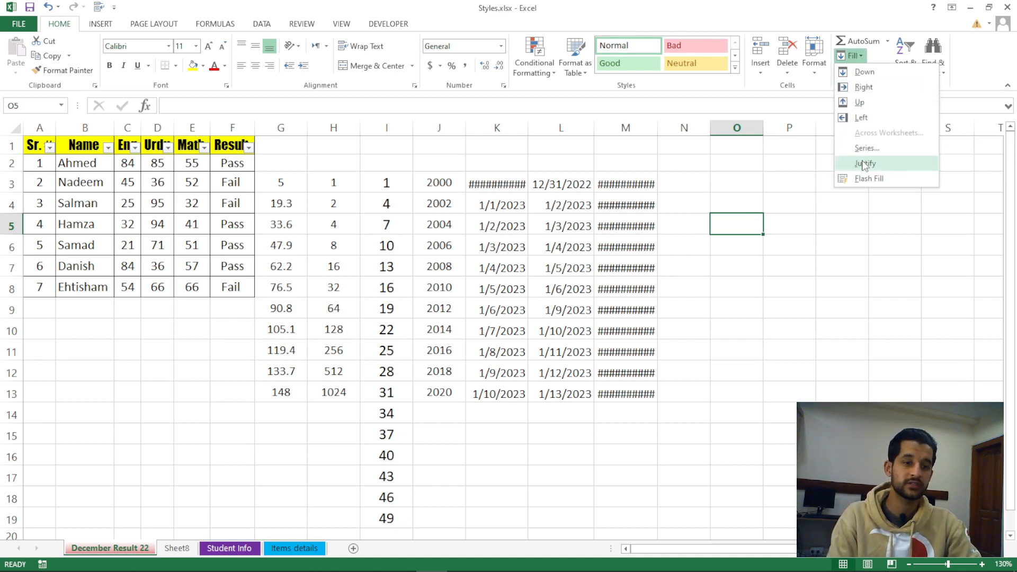
click(785, 268)
click(855, 71)
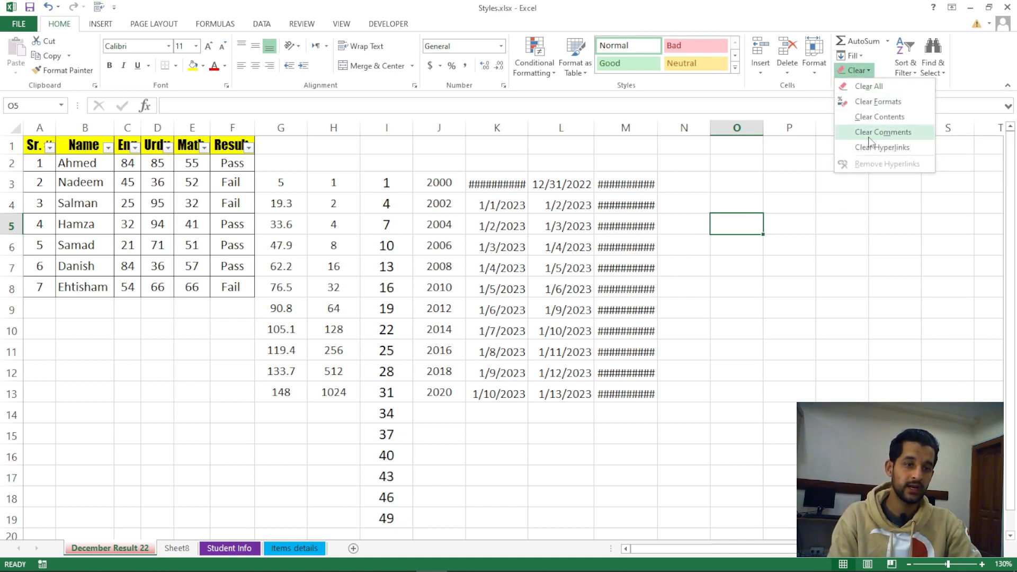
click(887, 235)
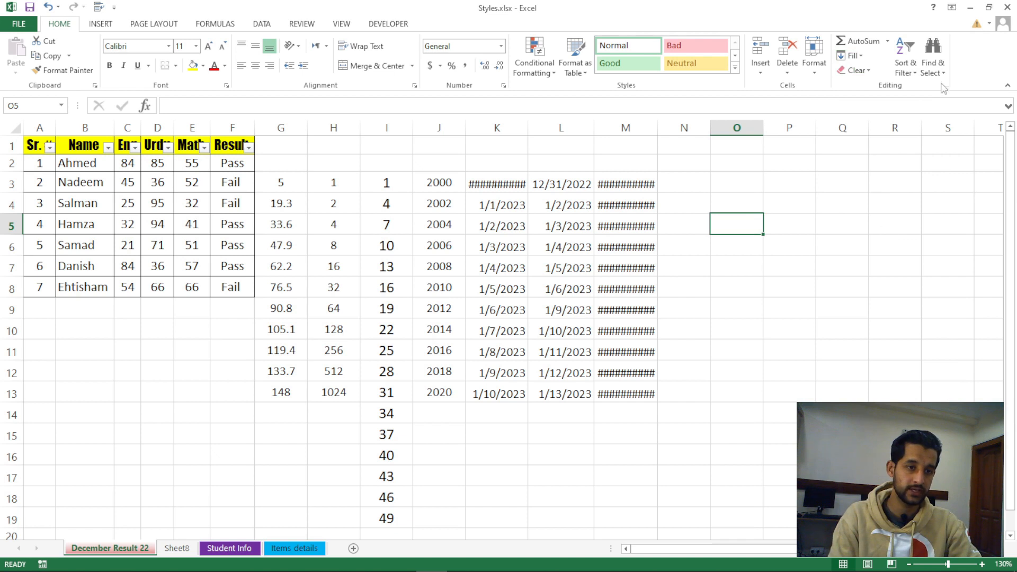
click(932, 68)
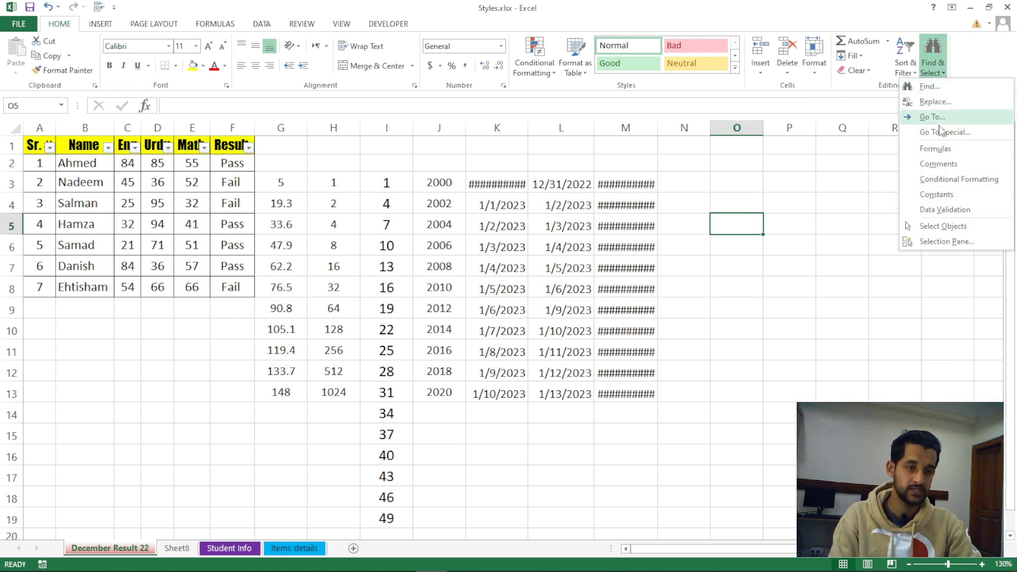
click(876, 339)
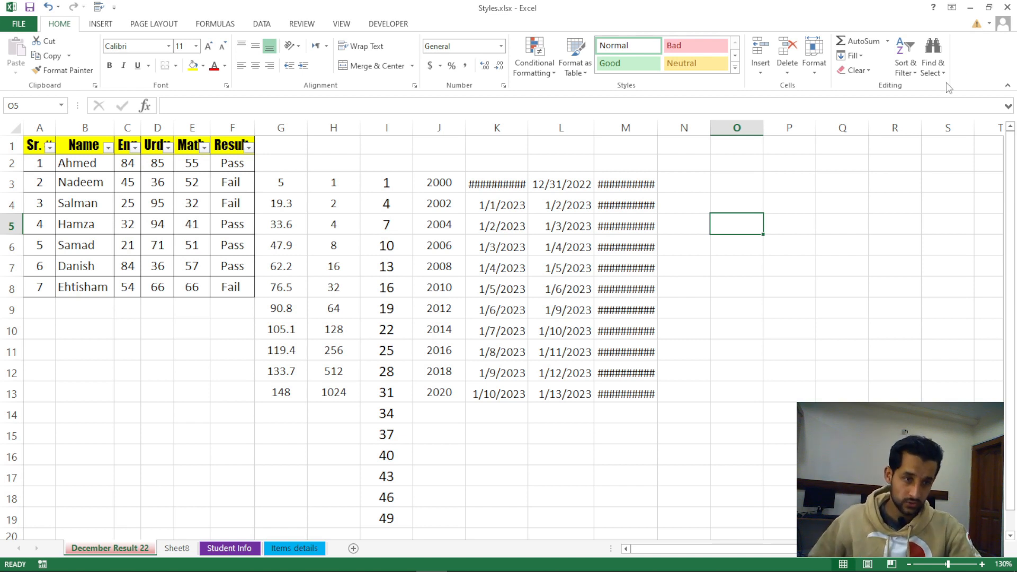
click(935, 67)
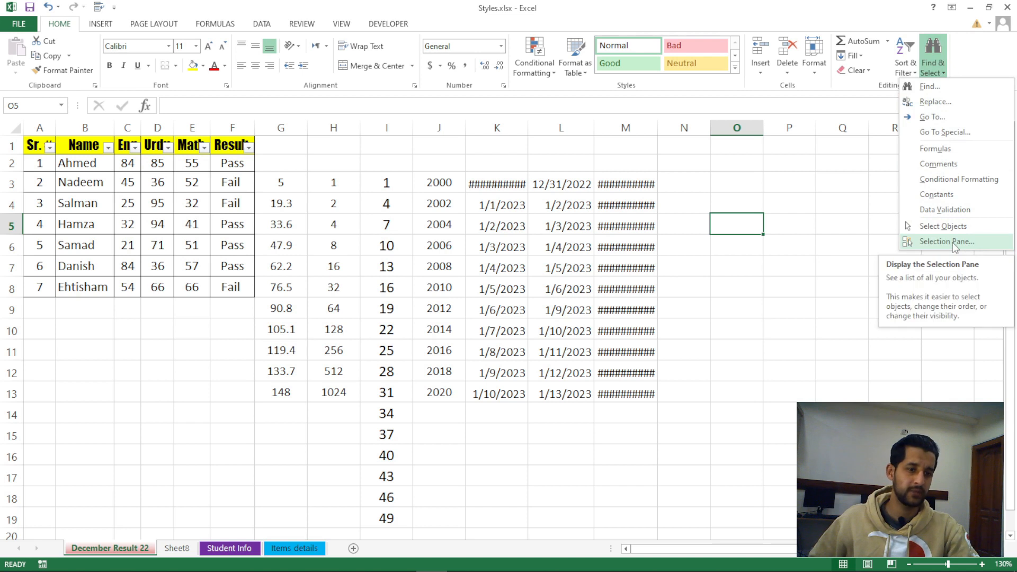
click(717, 284)
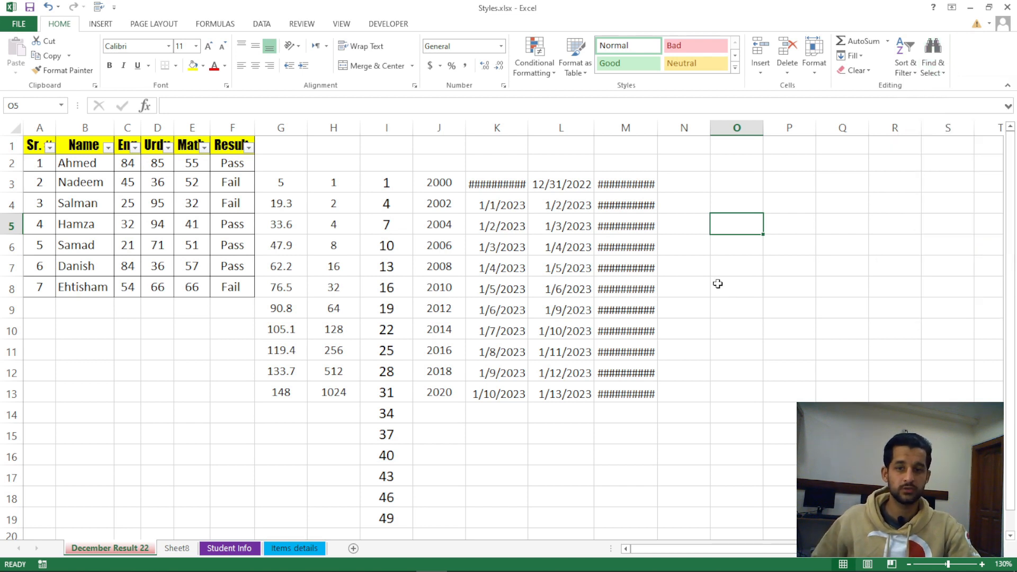
click(702, 291)
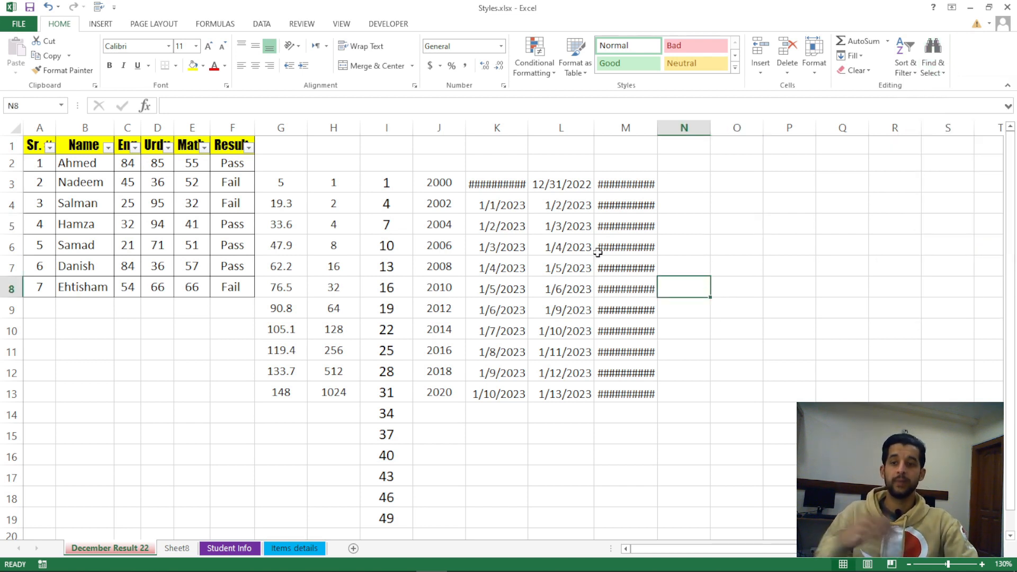
- Insert a rectangle about 0.95" high and 1.74" wide, move it to the empty area over columns N to P and select cell O7
click(100, 24)
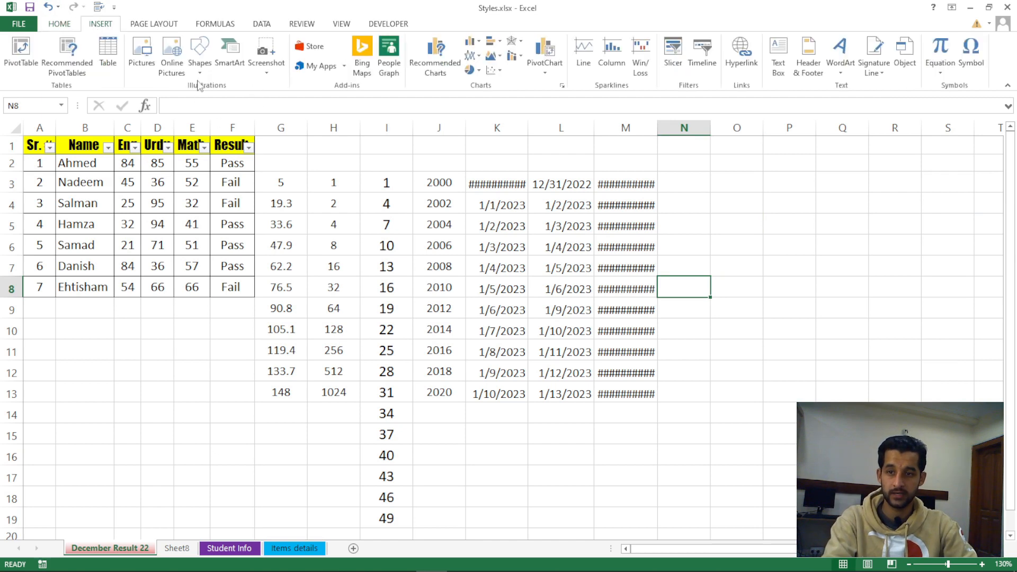
click(200, 61)
click(226, 104)
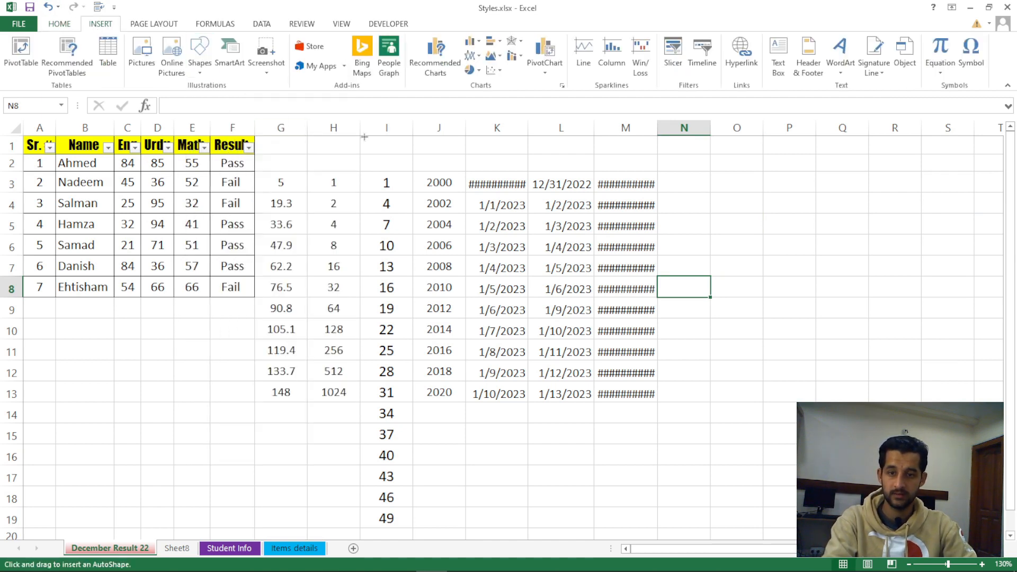
drag(377, 150, 515, 228)
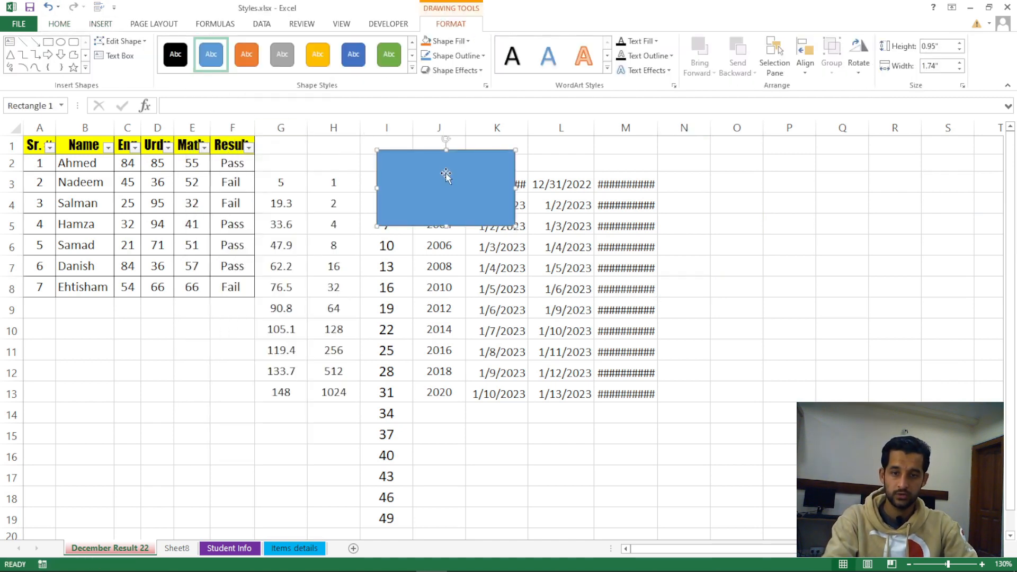
mouse_move(454, 174)
mouse_down()
mouse_move(674, 202)
mouse_move(742, 195)
mouse_up()
click(741, 264)
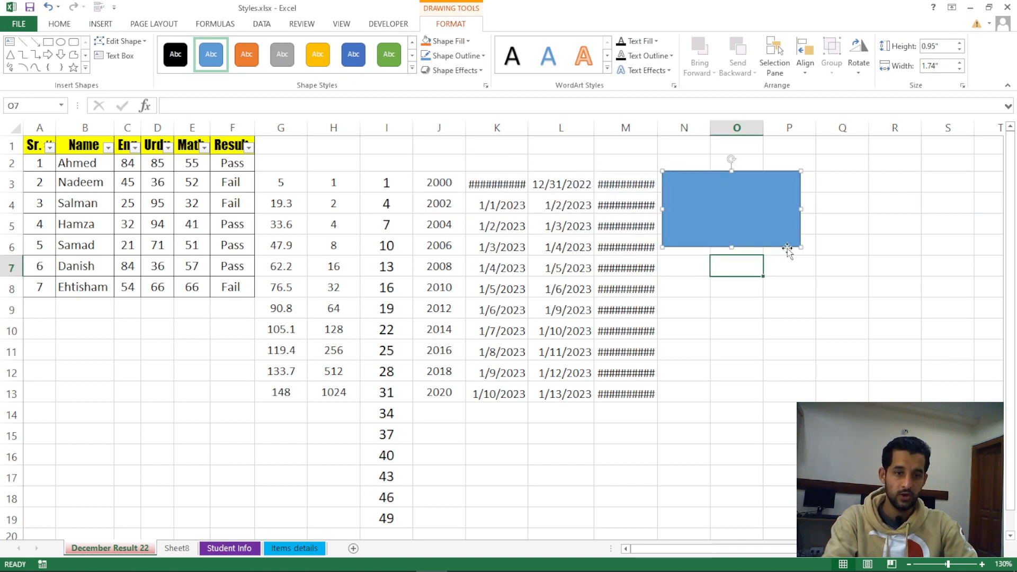
- Use the Selection Pane to hide all objects on the sheet and show them again, and close the pane
click(933, 56)
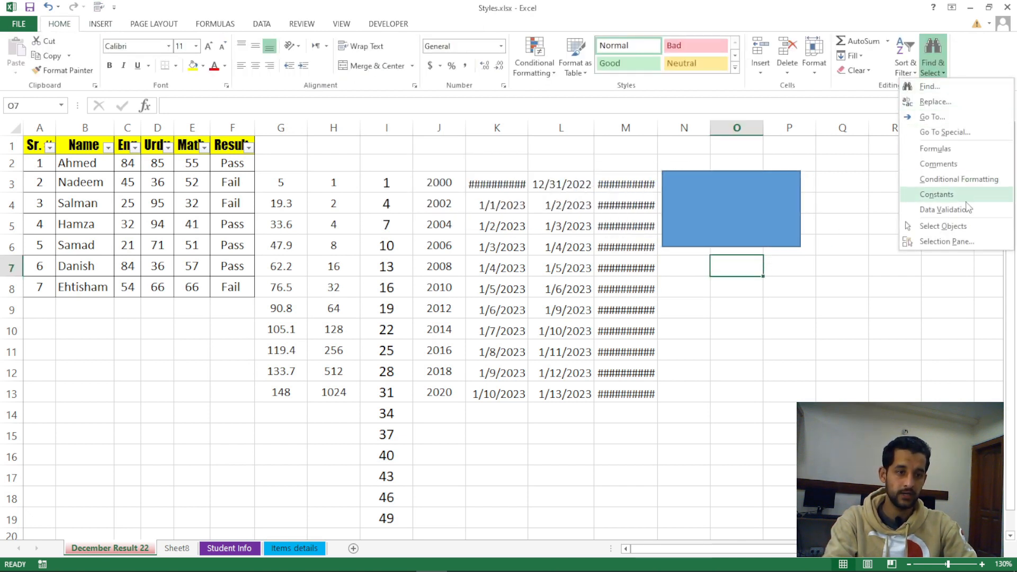
click(970, 248)
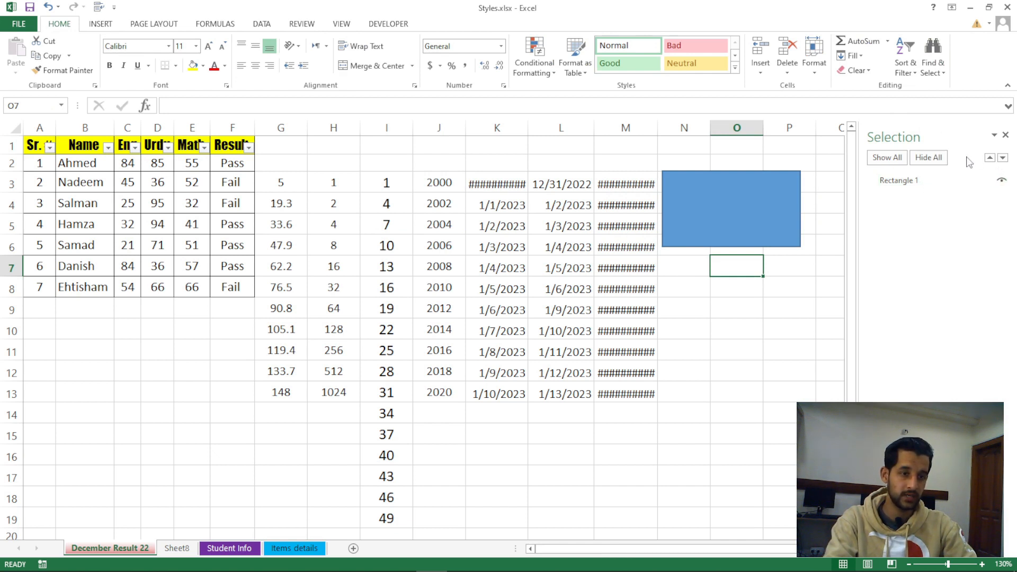
click(937, 158)
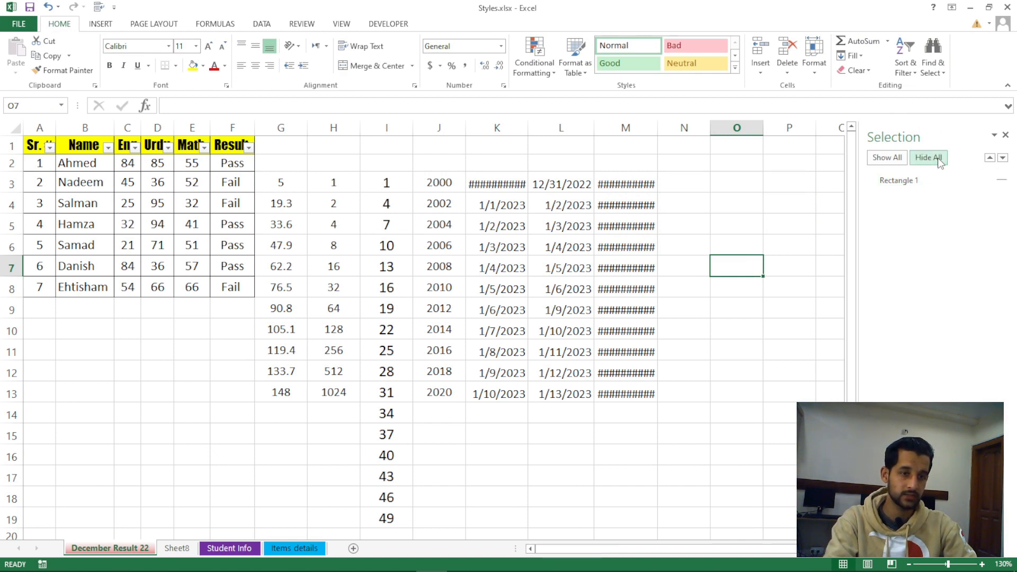
click(893, 158)
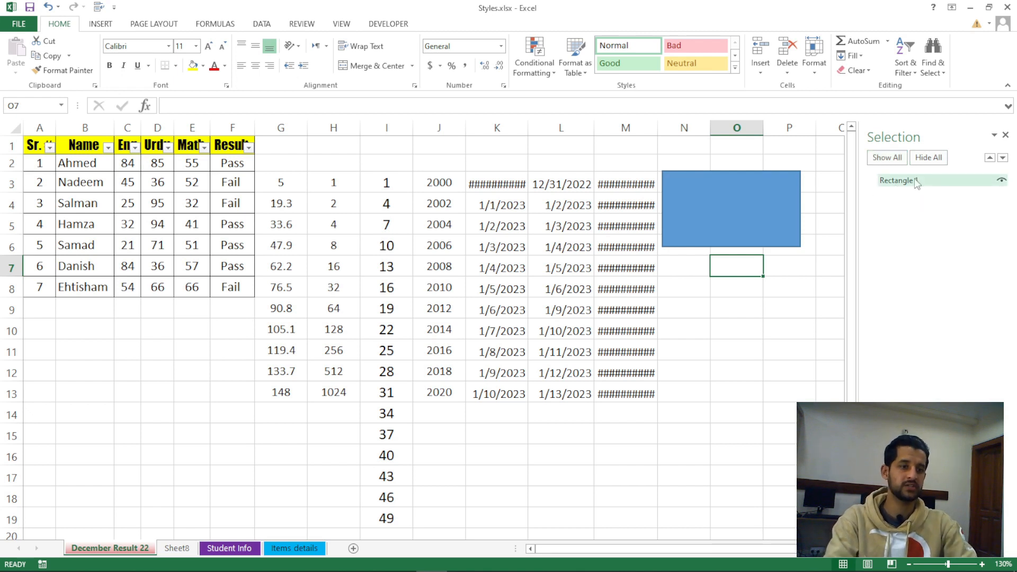
click(1005, 135)
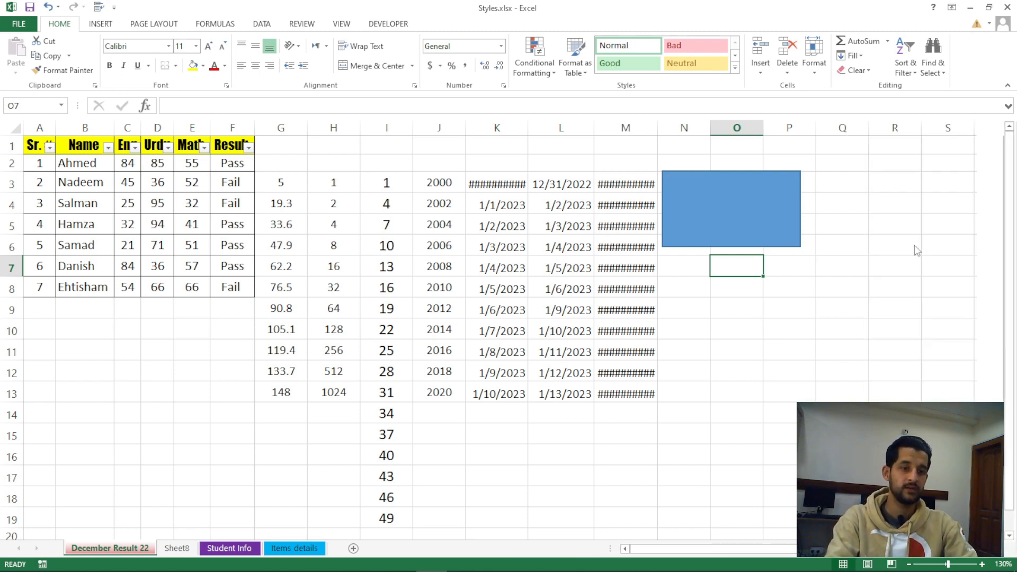
- Delete the blue rectangle beside the date columns
click(737, 203)
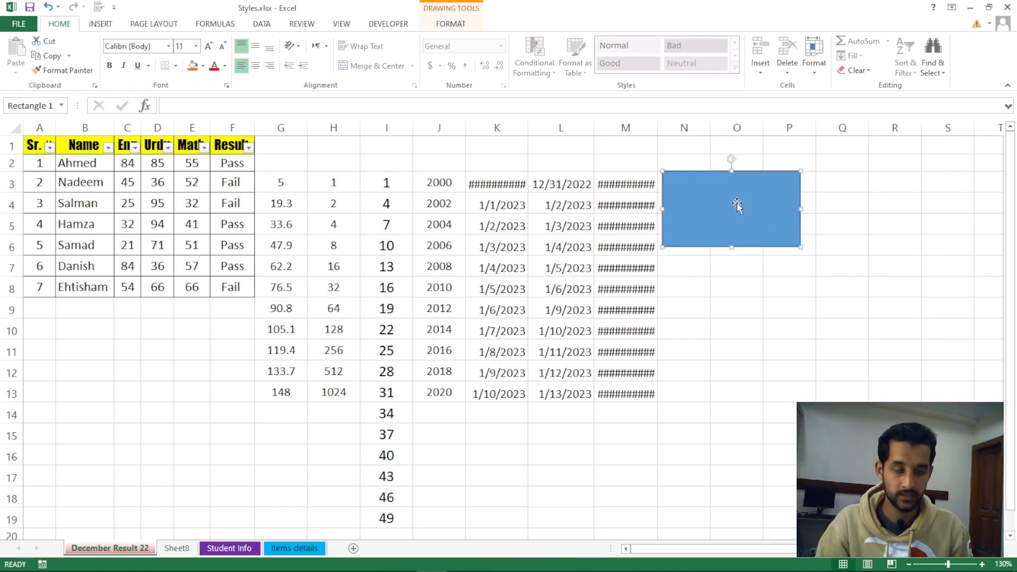
key(Delete)
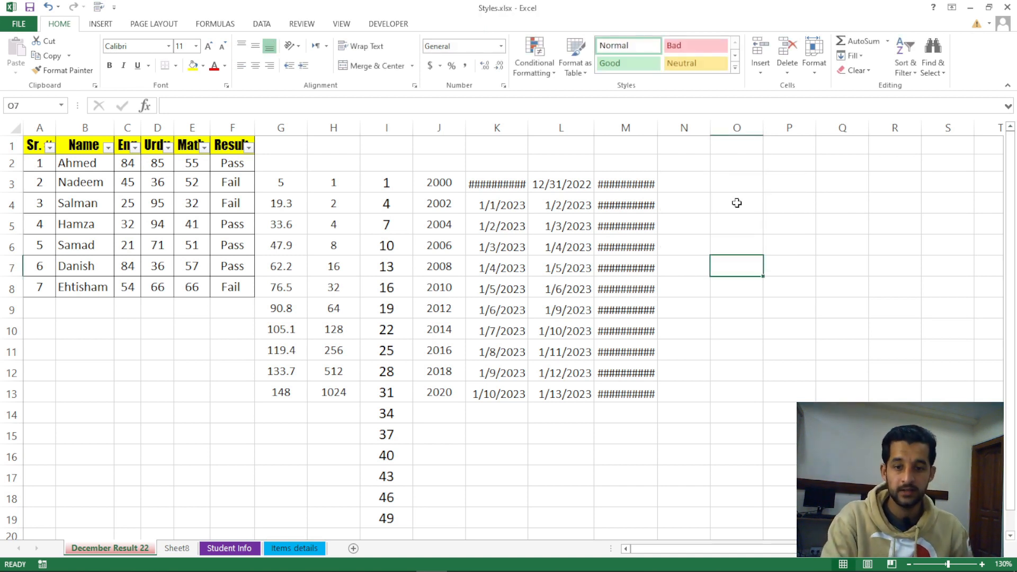
- Switch to the Word document for Excel Lesson No 7 and review the Editing Block topics from Fill to Find & Replace
key(super+d)
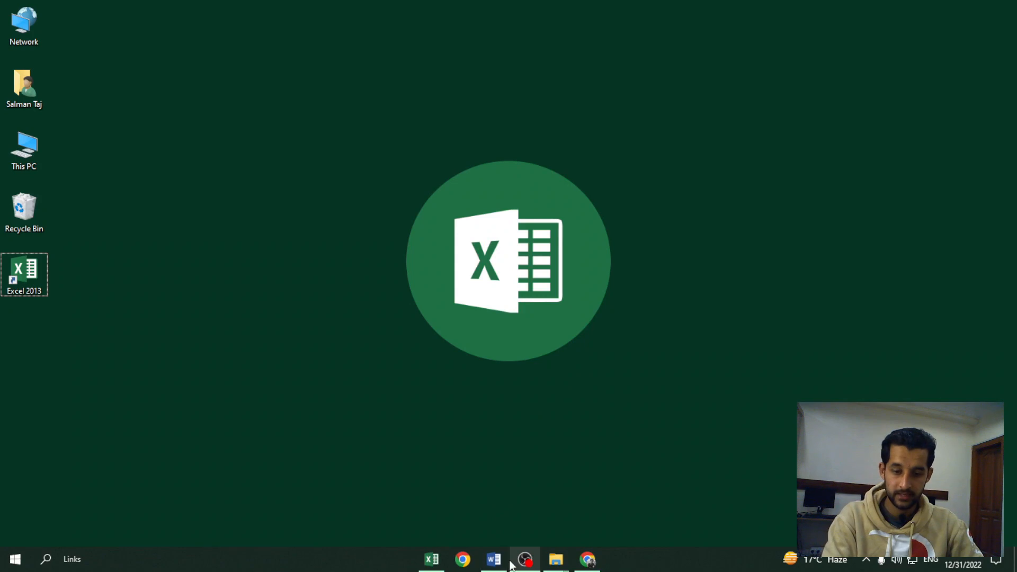
click(494, 559)
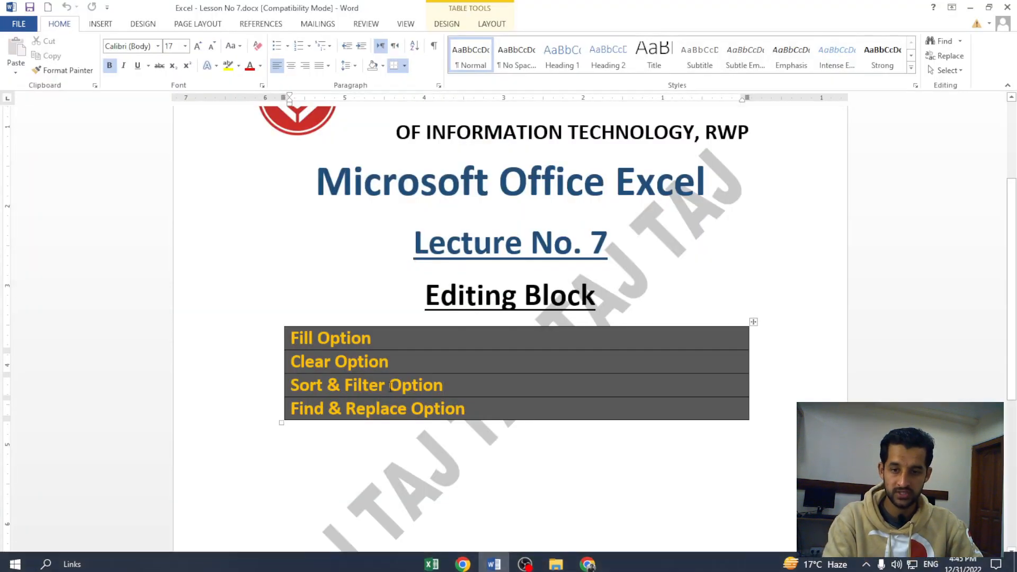
drag(371, 339, 295, 336)
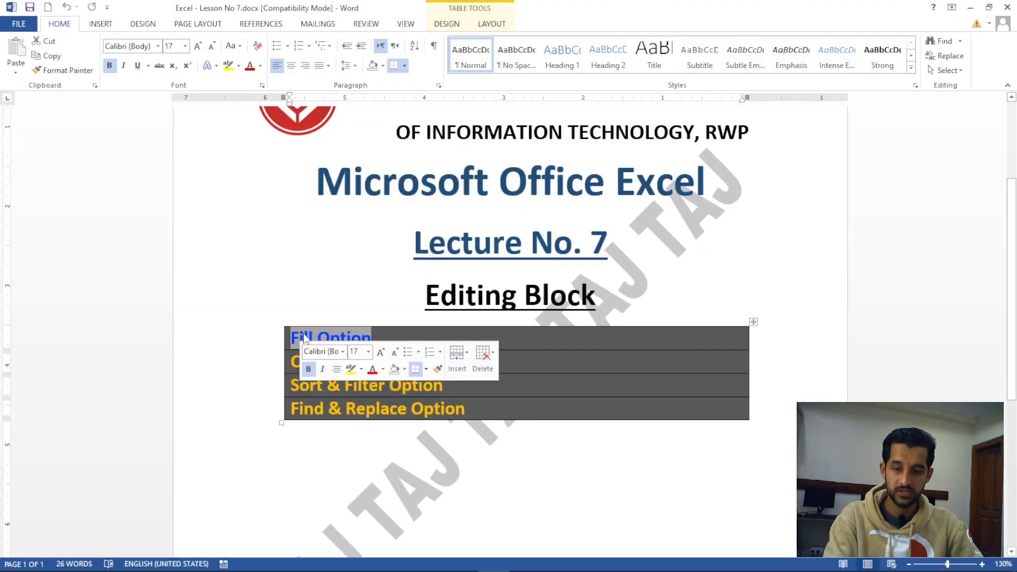
click(412, 404)
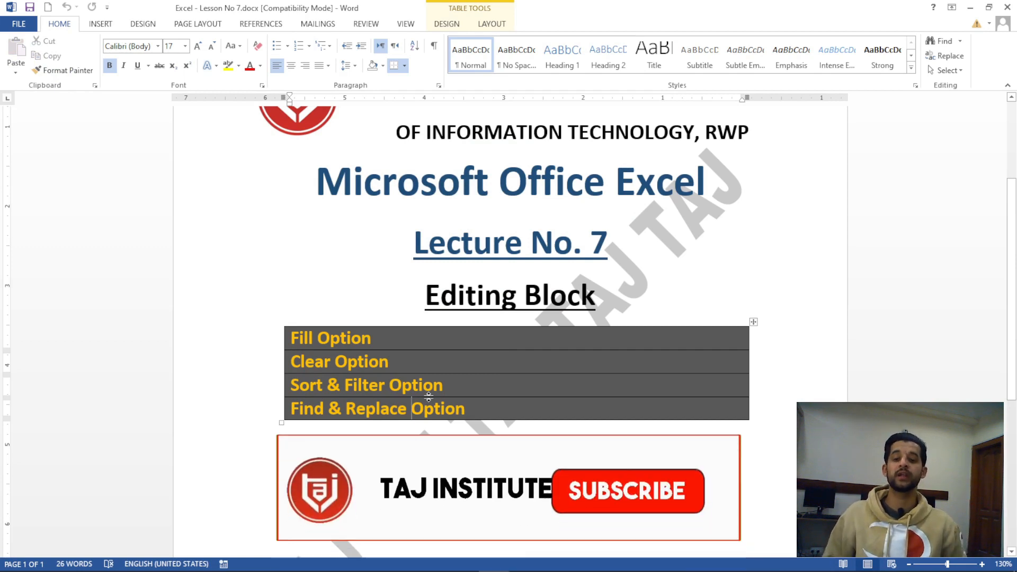